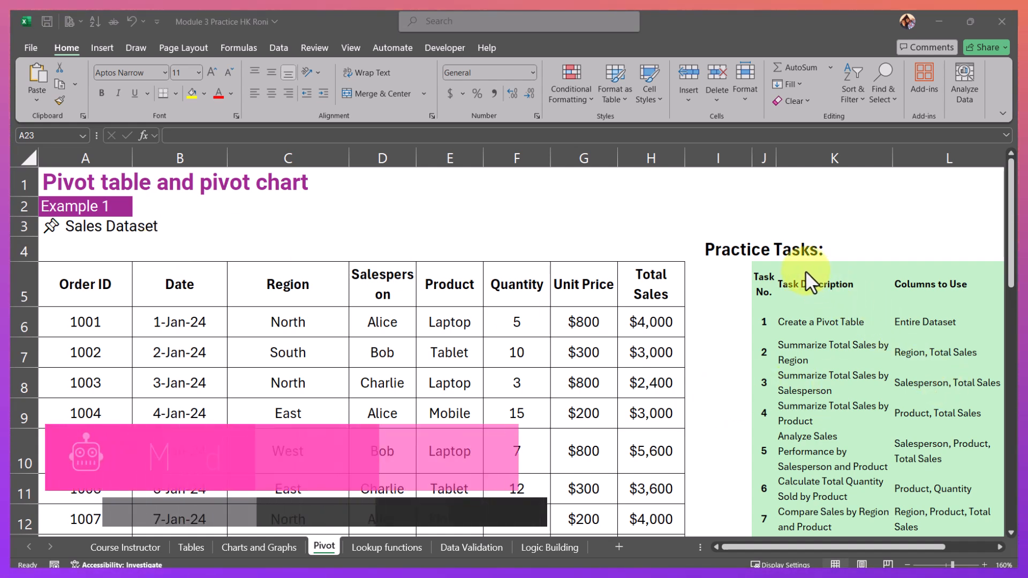
Review the list of practice tasks beside the sales dataset.
{"action": "scroll", "coordinate": [789, 321], "scroll_direction": "down", "scroll_amount": 2}
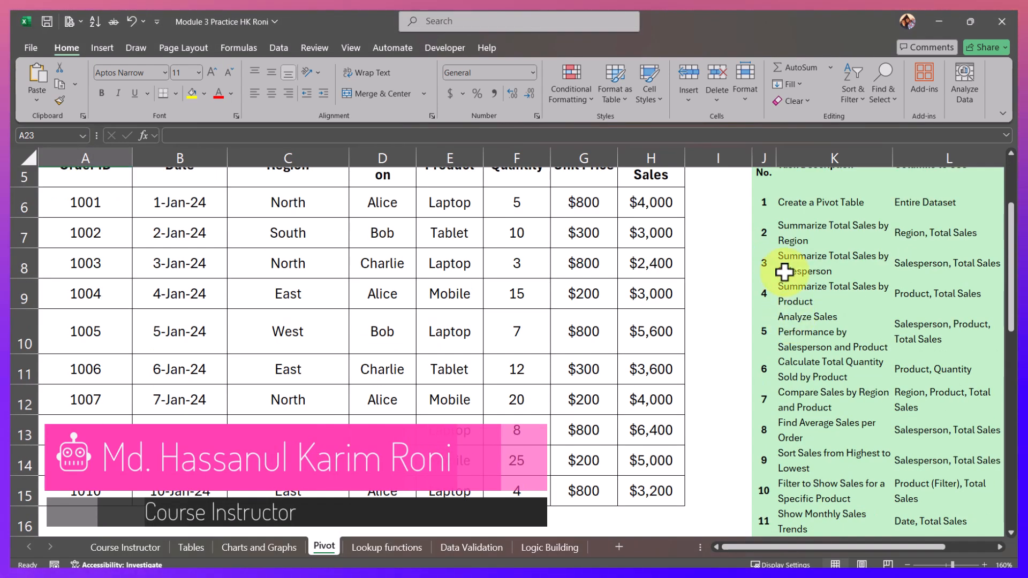
{"action": "scroll", "coordinate": [782, 455], "scroll_direction": "down", "scroll_amount": 2}
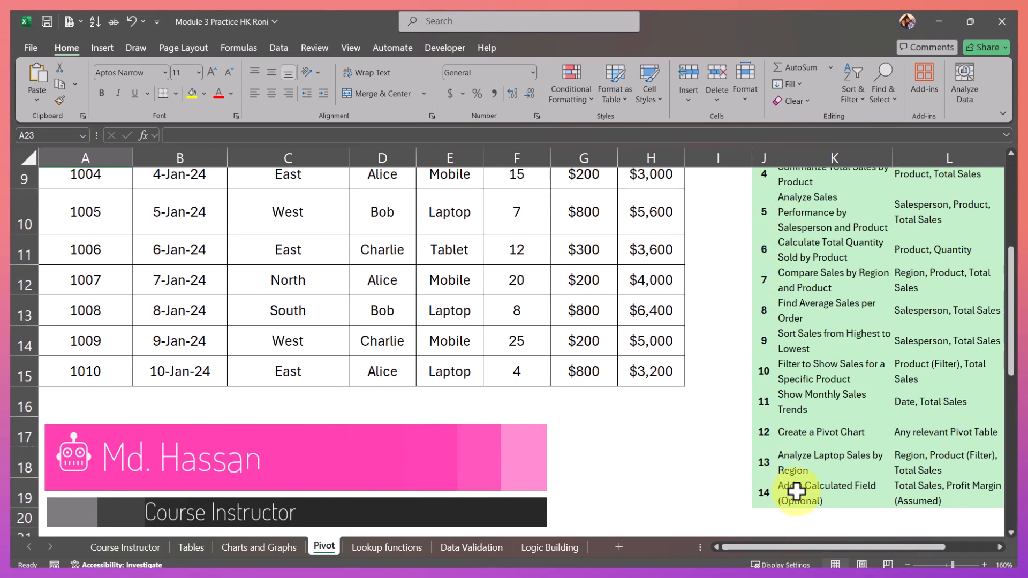
{"action": "scroll", "coordinate": [795, 490], "scroll_direction": "up", "scroll_amount": 2}
{"action": "scroll", "coordinate": [796, 490], "scroll_direction": "up", "scroll_amount": 3}
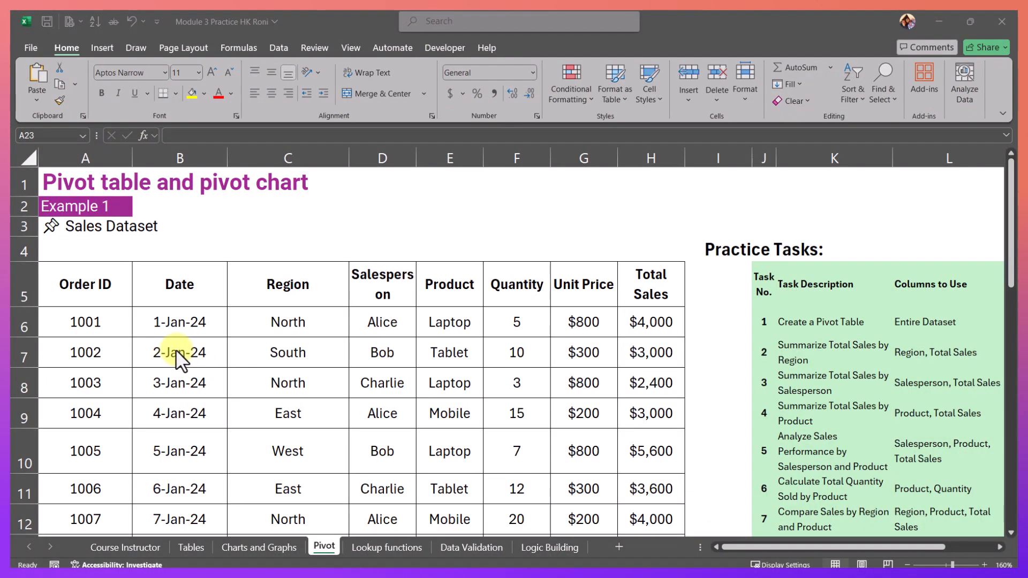
Examine each column of the sales dataset from Order ID through Total Sales, including the different products listed.
{"action": "left_click", "coordinate": [85, 288]}
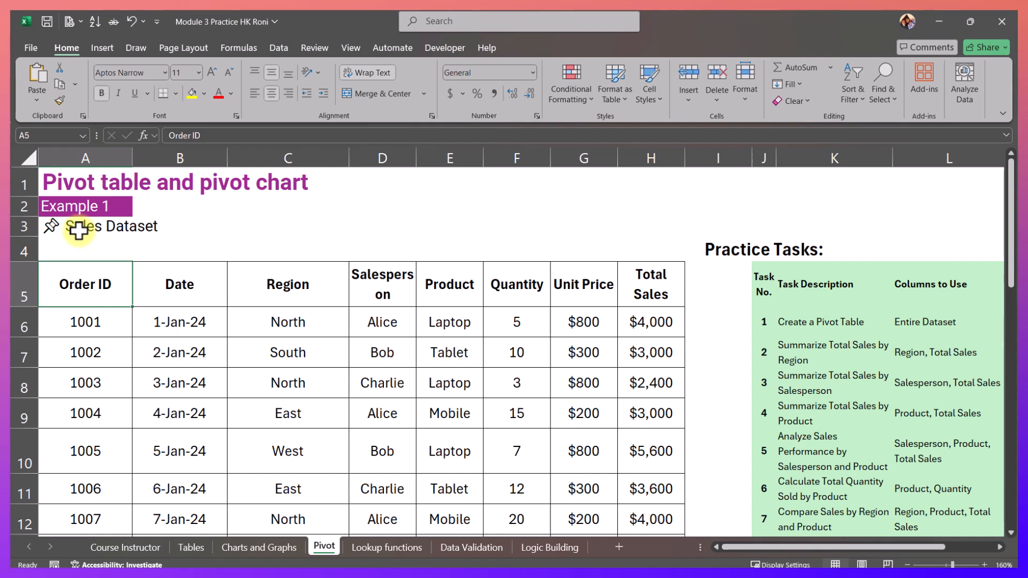
{"action": "left_click_drag", "start_coordinate": [84, 285], "coordinate": [108, 407]}
{"action": "scroll", "coordinate": [182, 395], "scroll_direction": "up", "scroll_amount": 1}
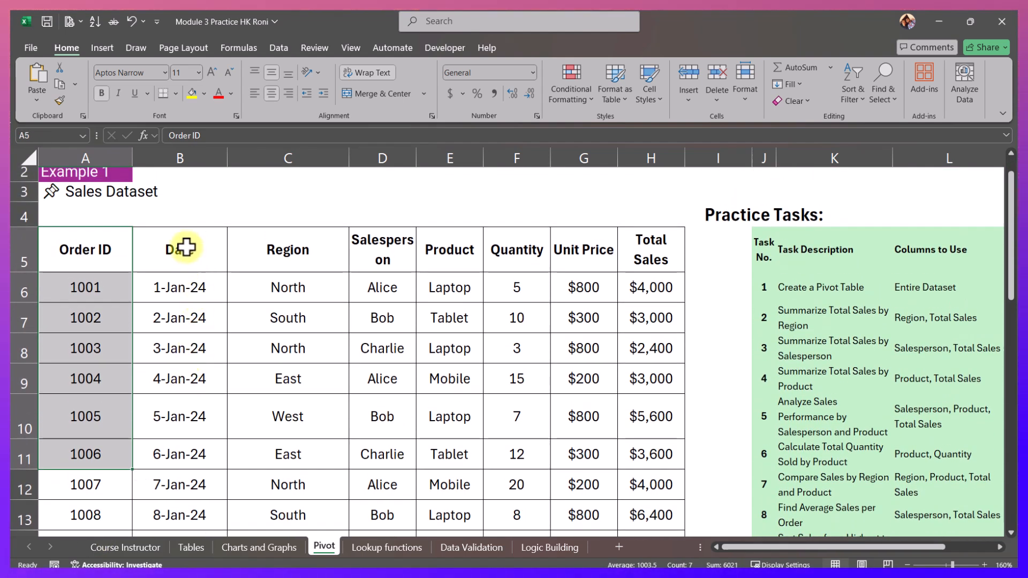
{"action": "left_click_drag", "start_coordinate": [184, 245], "coordinate": [144, 454]}
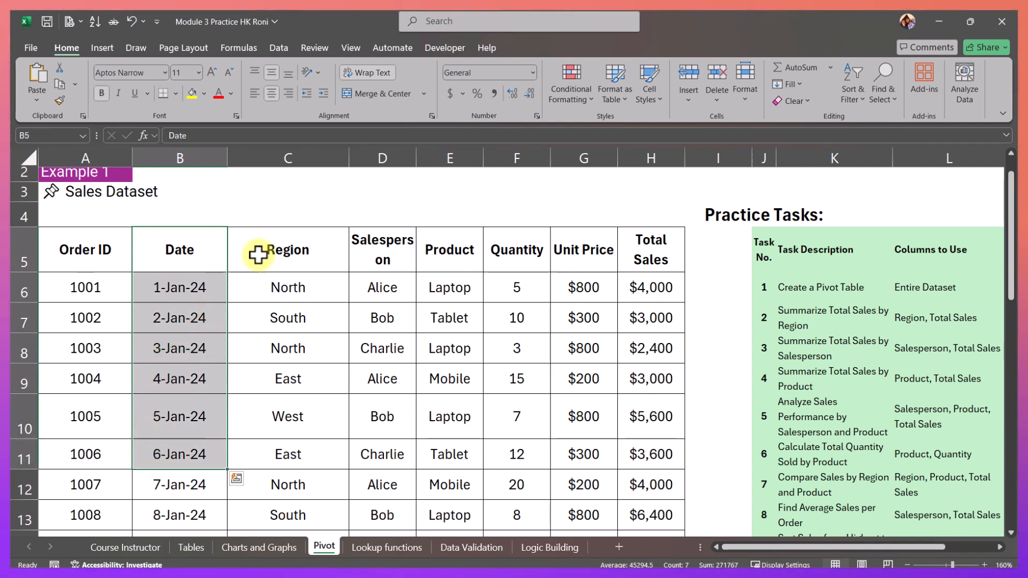
{"action": "left_click_drag", "start_coordinate": [279, 239], "coordinate": [277, 461]}
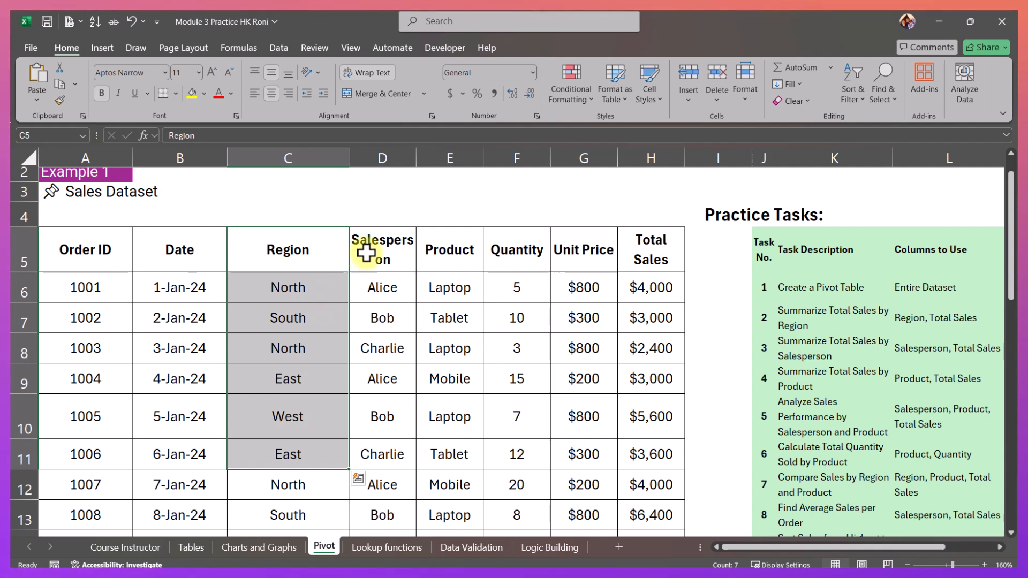
{"action": "left_click_drag", "start_coordinate": [373, 252], "coordinate": [366, 481]}
{"action": "left_click", "coordinate": [443, 265]}
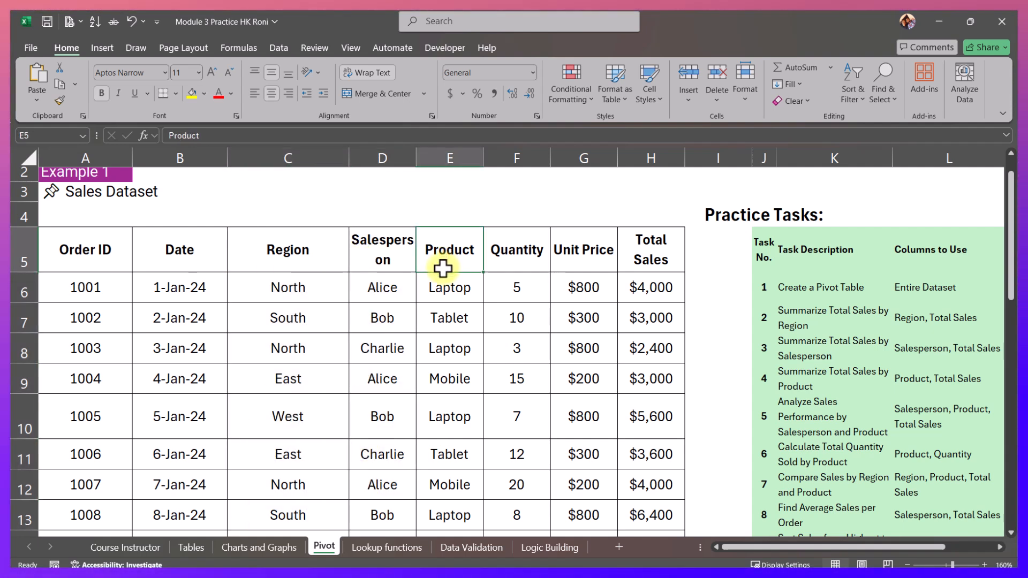
{"action": "left_click", "coordinate": [449, 298]}
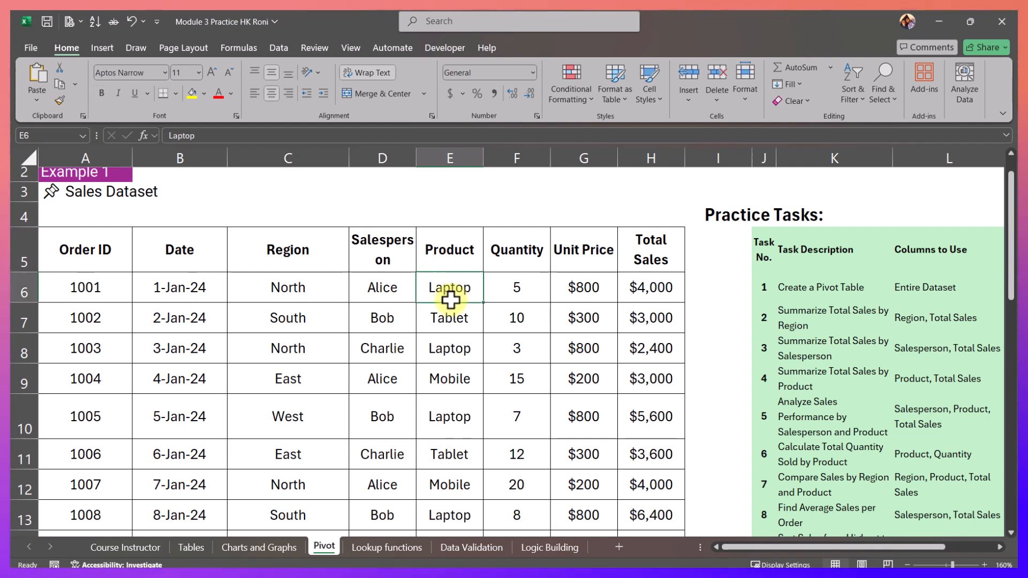
{"action": "left_click", "coordinate": [448, 323]}
{"action": "left_click", "coordinate": [459, 382]}
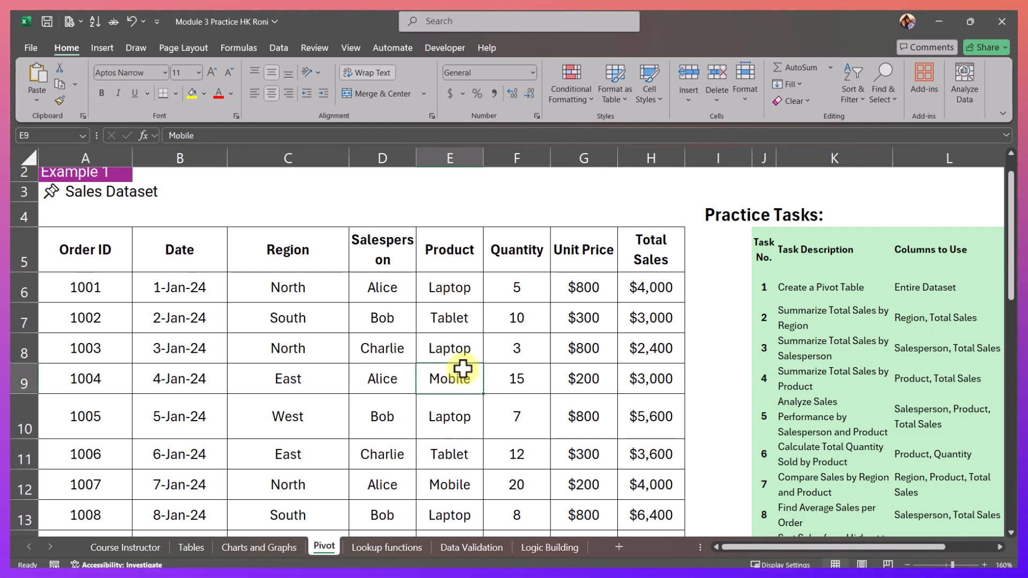
{"action": "left_click_drag", "start_coordinate": [503, 260], "coordinate": [498, 507]}
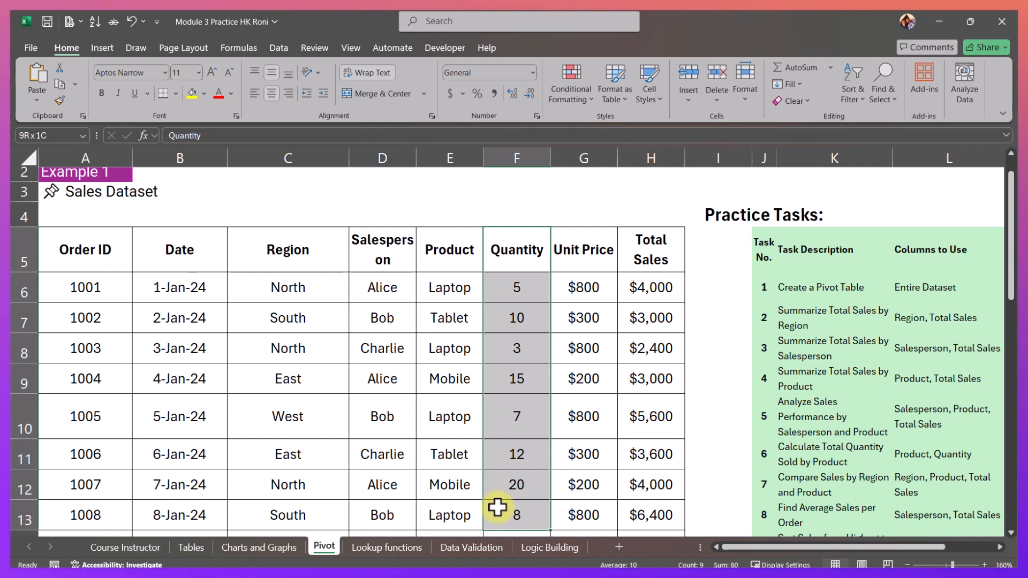
{"action": "left_click_drag", "start_coordinate": [569, 257], "coordinate": [579, 487]}
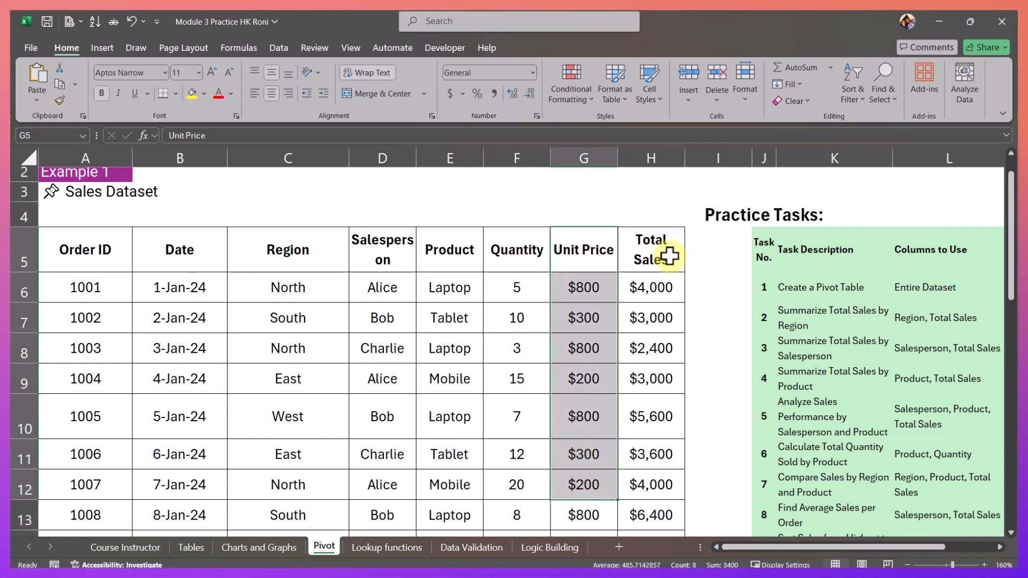
{"action": "left_click_drag", "start_coordinate": [660, 255], "coordinate": [649, 501]}
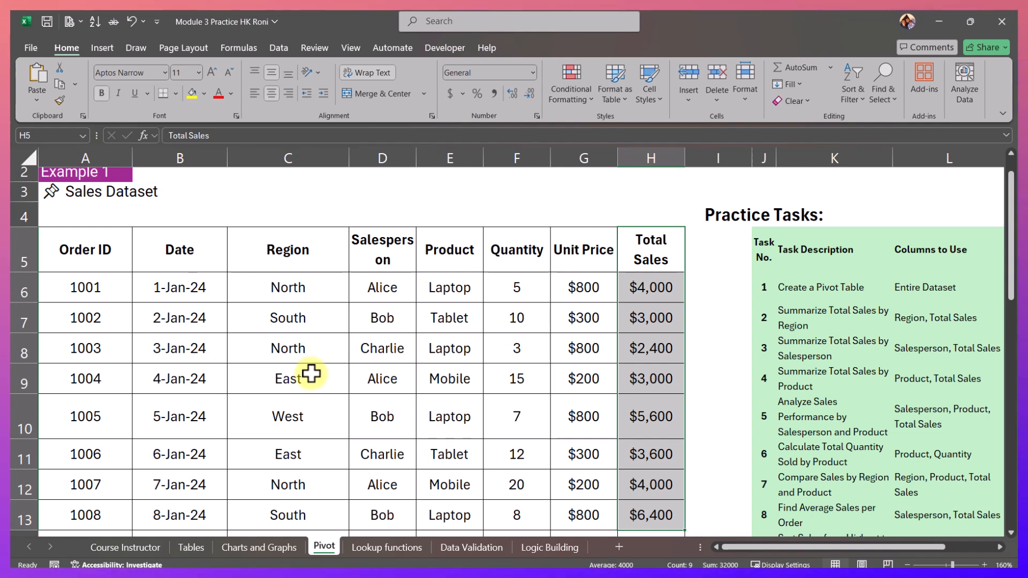
{"action": "scroll", "coordinate": [311, 373], "scroll_direction": "up", "scroll_amount": 1}
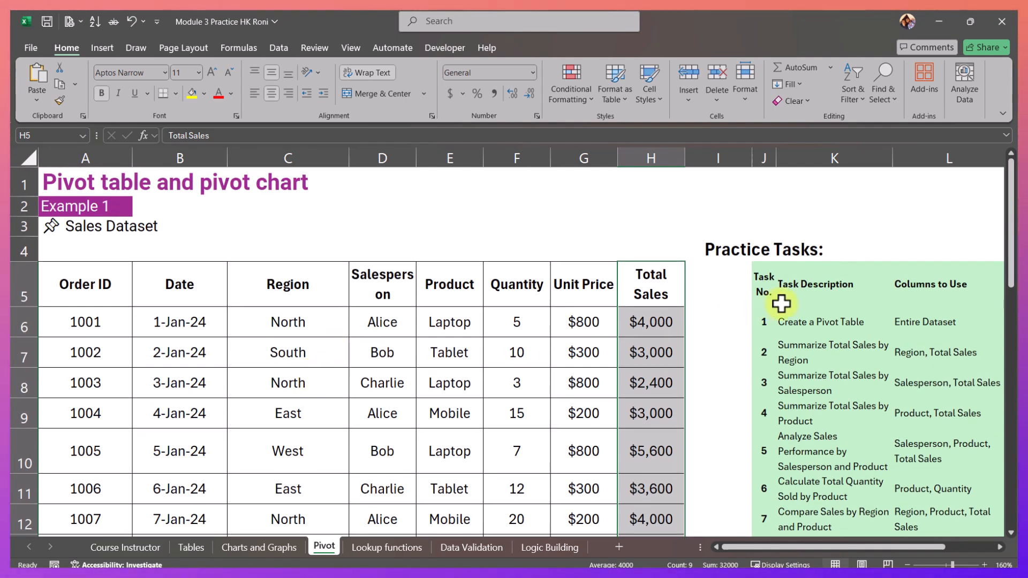
Check practice task 1 and select the entire sales dataset, including its header row.
{"action": "left_click_drag", "start_coordinate": [762, 324], "coordinate": [943, 323]}
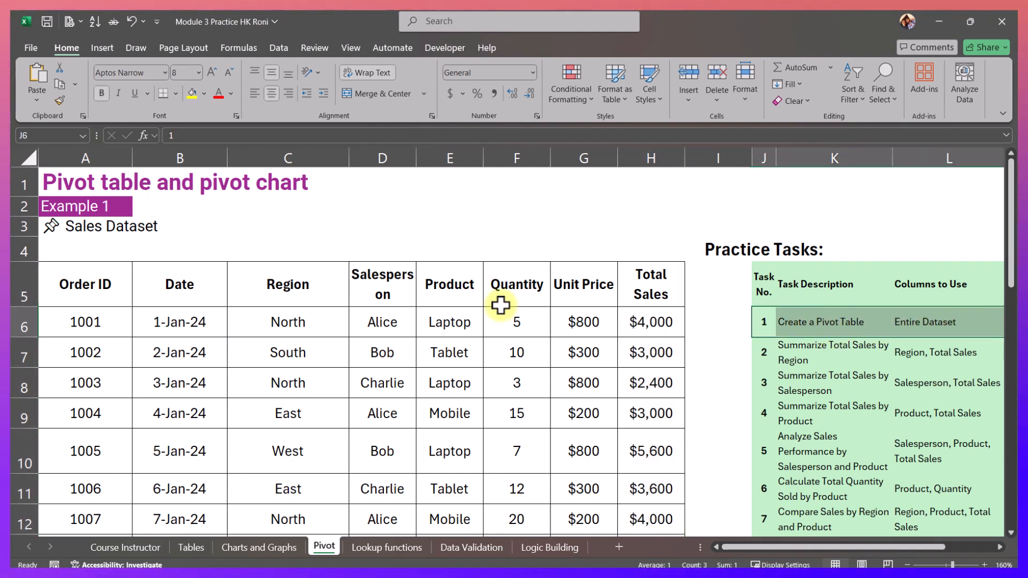
{"action": "left_click", "coordinate": [288, 384]}
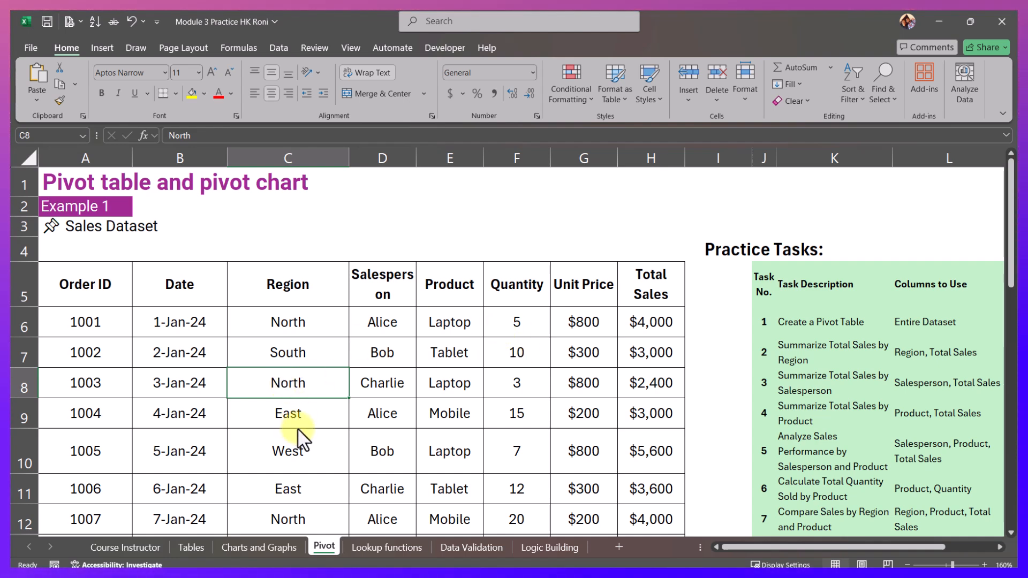
{"action": "key", "text": "ctrl+a"}
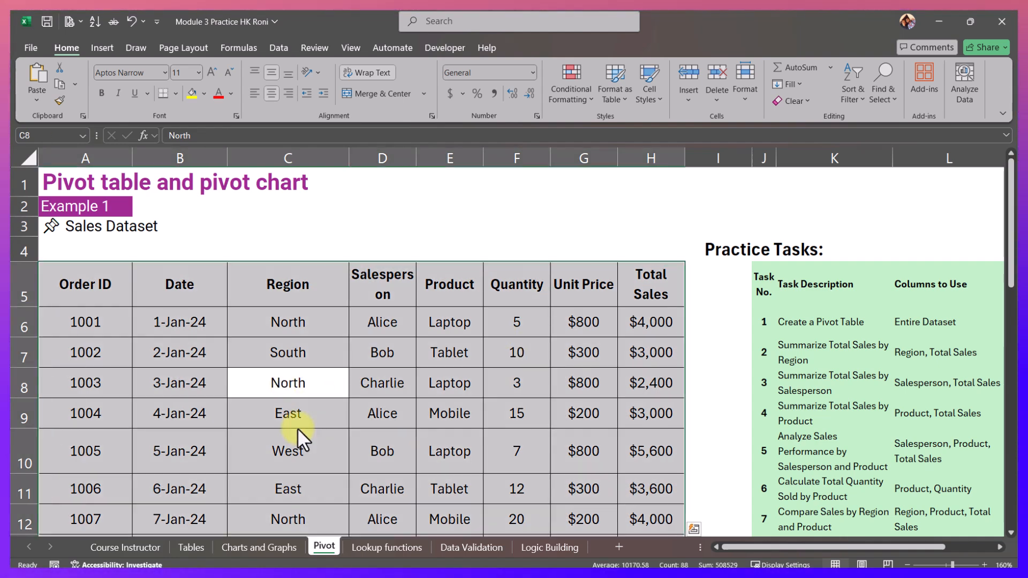
{"action": "scroll", "coordinate": [299, 423], "scroll_direction": "down", "scroll_amount": 2}
{"action": "scroll", "coordinate": [292, 364], "scroll_direction": "up", "scroll_amount": 2}
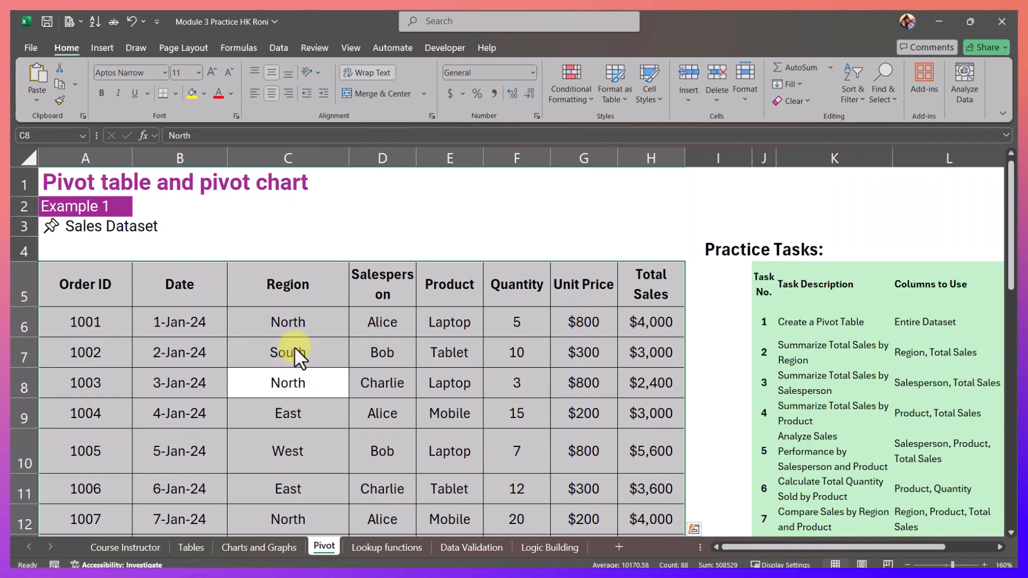
{"action": "scroll", "coordinate": [115, 386], "scroll_direction": "down", "scroll_amount": 2}
{"action": "scroll", "coordinate": [114, 483], "scroll_direction": "up", "scroll_amount": 1}
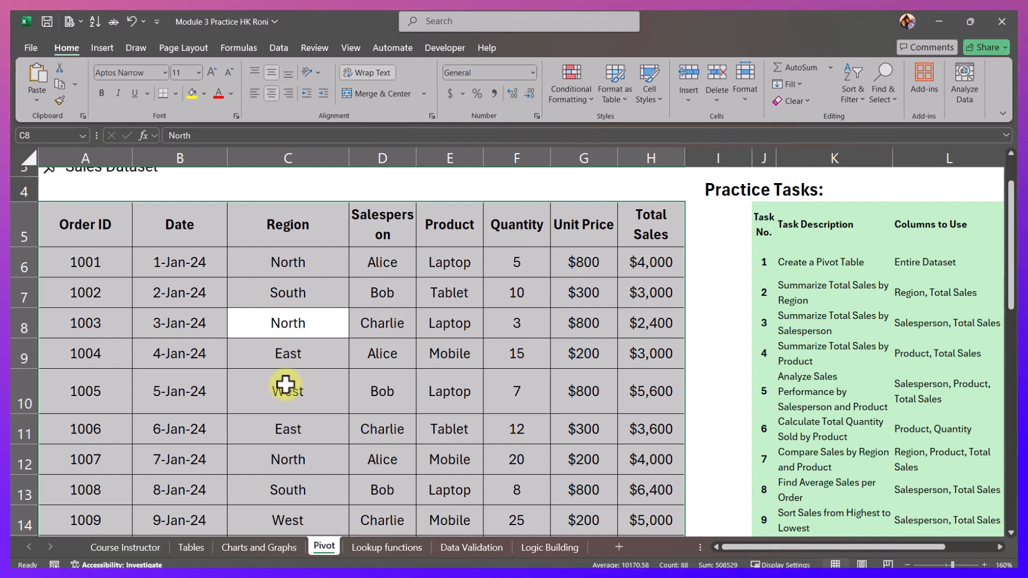
{"action": "scroll", "coordinate": [285, 384], "scroll_direction": "up", "scroll_amount": 1}
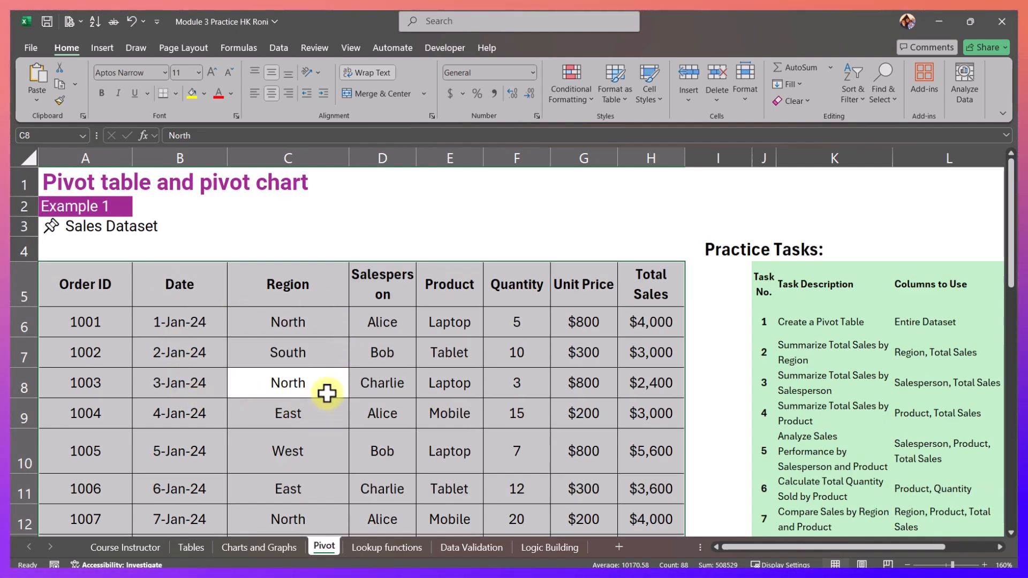
Insert a PivotTable from the range A5:H15, placed on the existing Pivot worksheet at cell A22.
{"action": "left_click", "coordinate": [100, 53]}
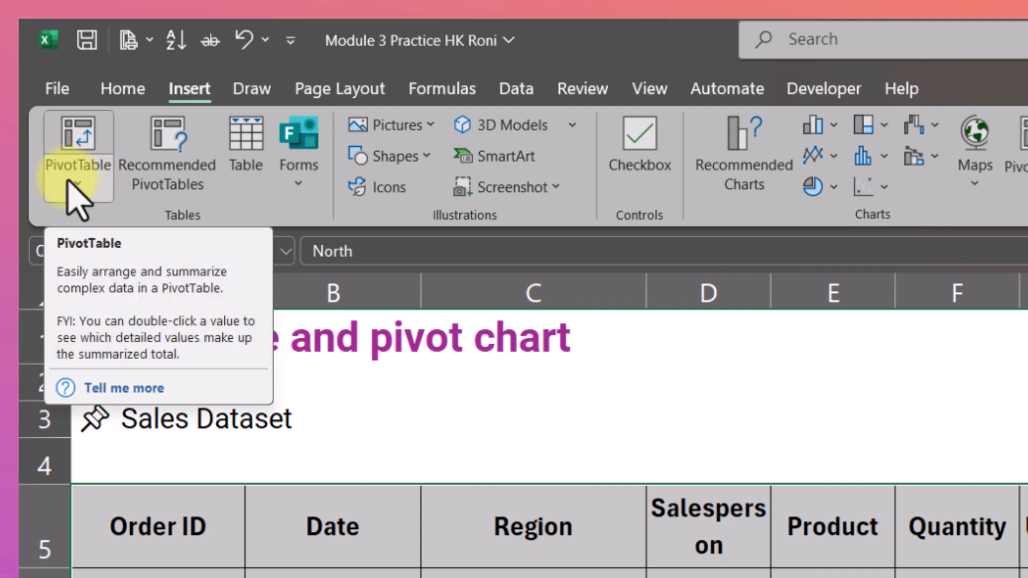
{"action": "left_click", "coordinate": [75, 185]}
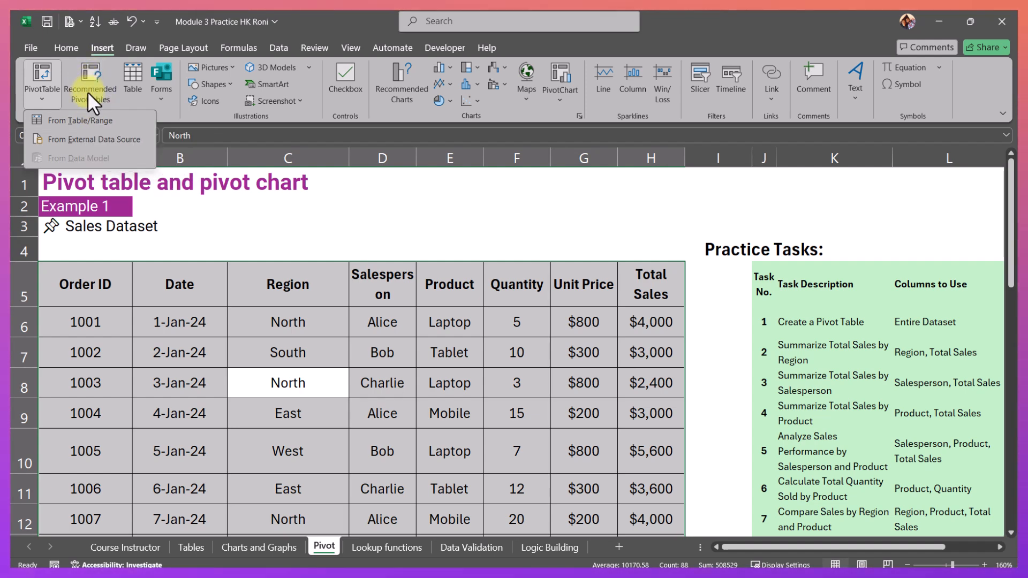
{"action": "left_click", "coordinate": [82, 120]}
{"action": "scroll", "coordinate": [210, 317], "scroll_direction": "down", "scroll_amount": 2}
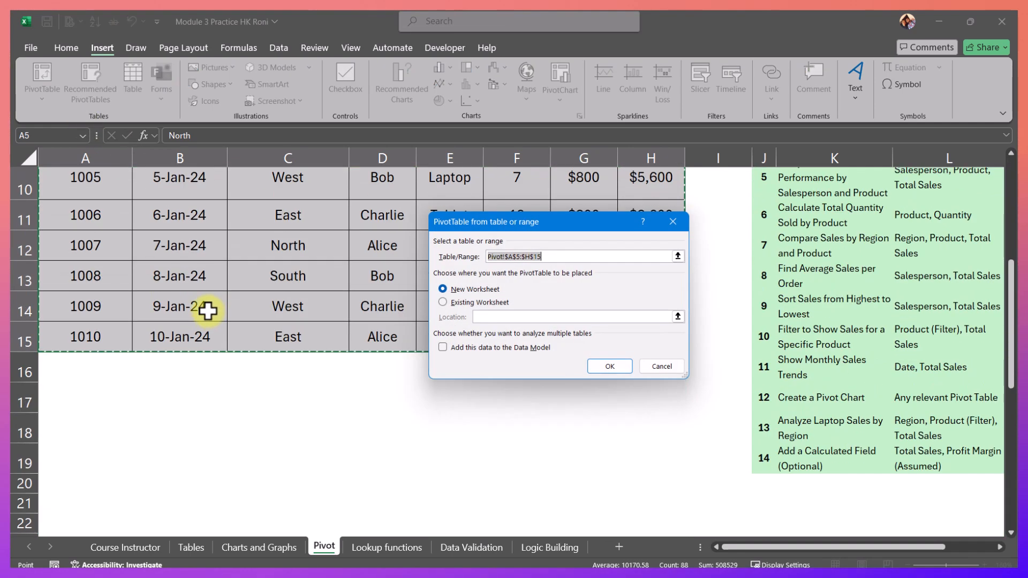
{"action": "left_click", "coordinate": [443, 302]}
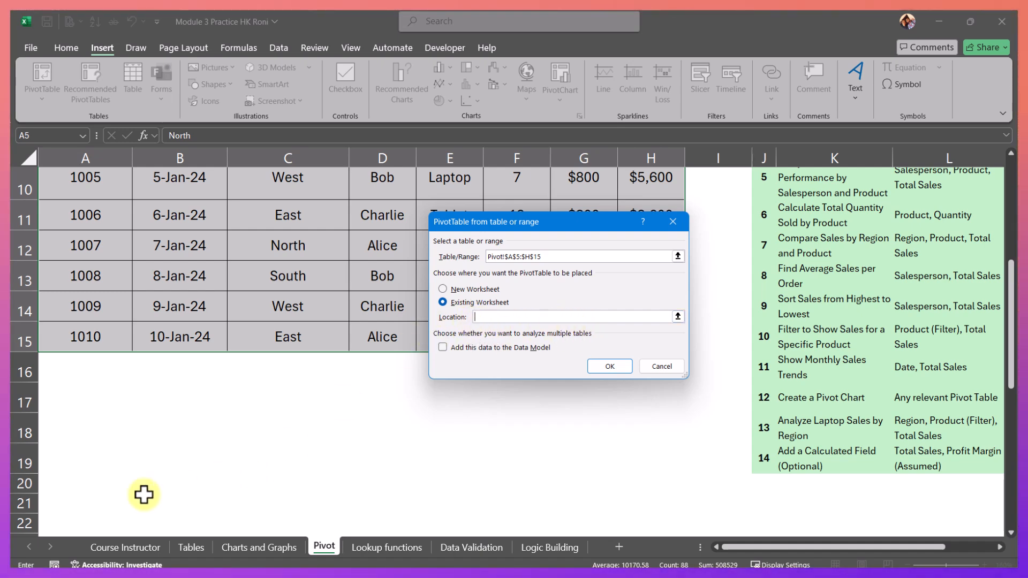
{"action": "scroll", "coordinate": [102, 509], "scroll_direction": "down", "scroll_amount": 1}
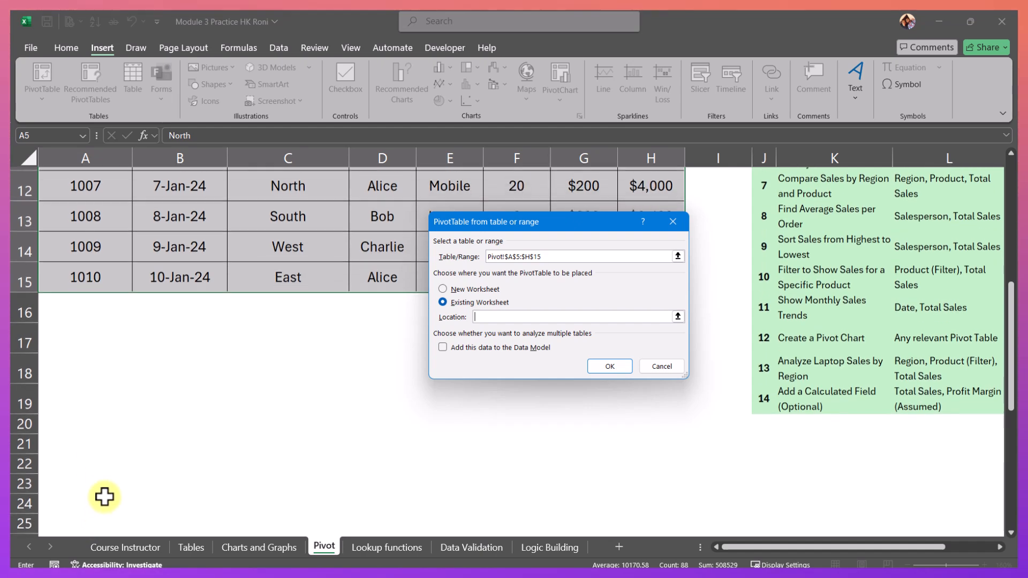
{"action": "left_click", "coordinate": [88, 473]}
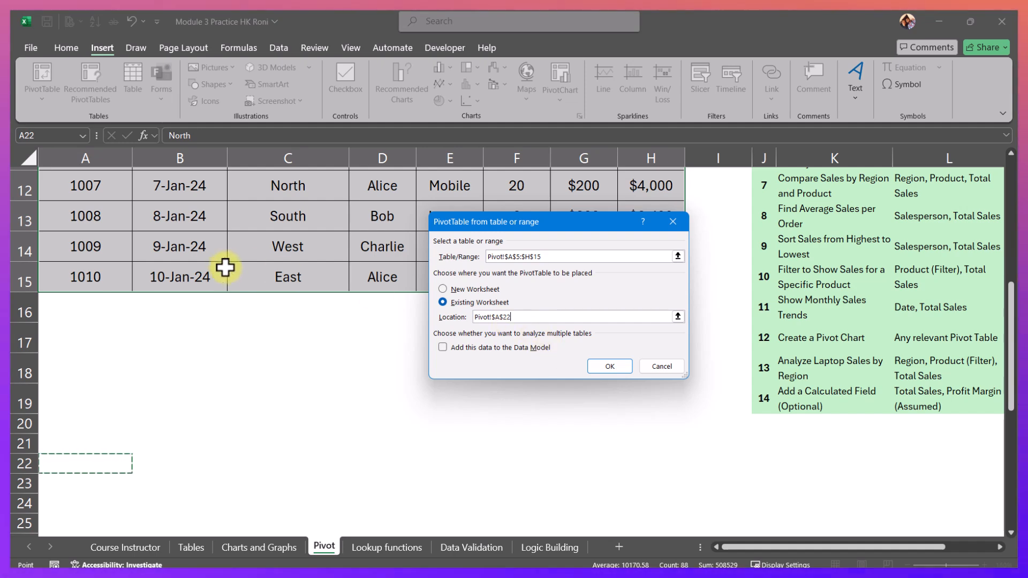
{"action": "left_click", "coordinate": [609, 366]}
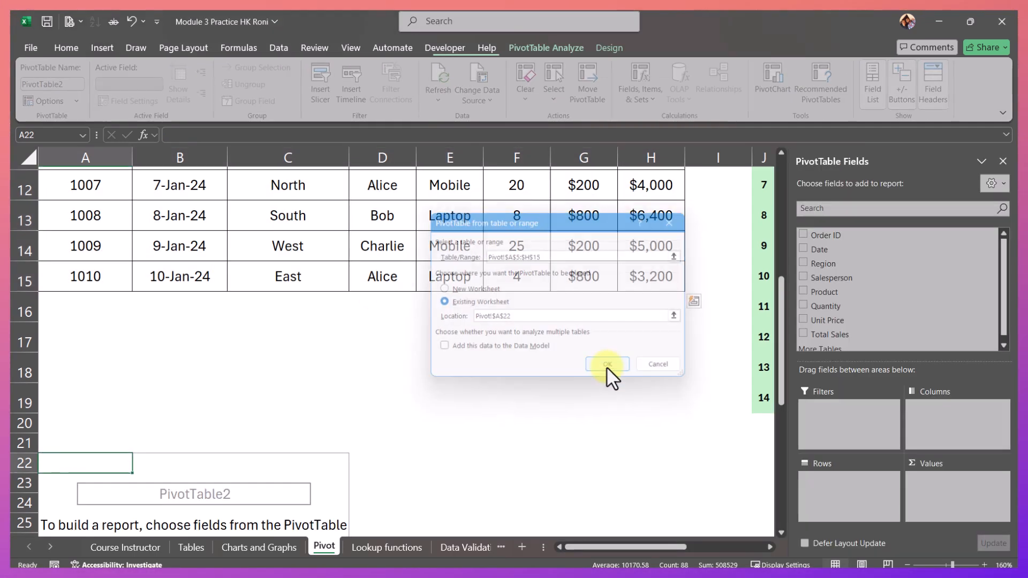
Inspect the empty PivotTable area that starts at cell A22 and select its full extent.
{"action": "scroll", "coordinate": [604, 362], "scroll_direction": "down", "scroll_amount": 1}
{"action": "scroll", "coordinate": [600, 356], "scroll_direction": "down", "scroll_amount": 2}
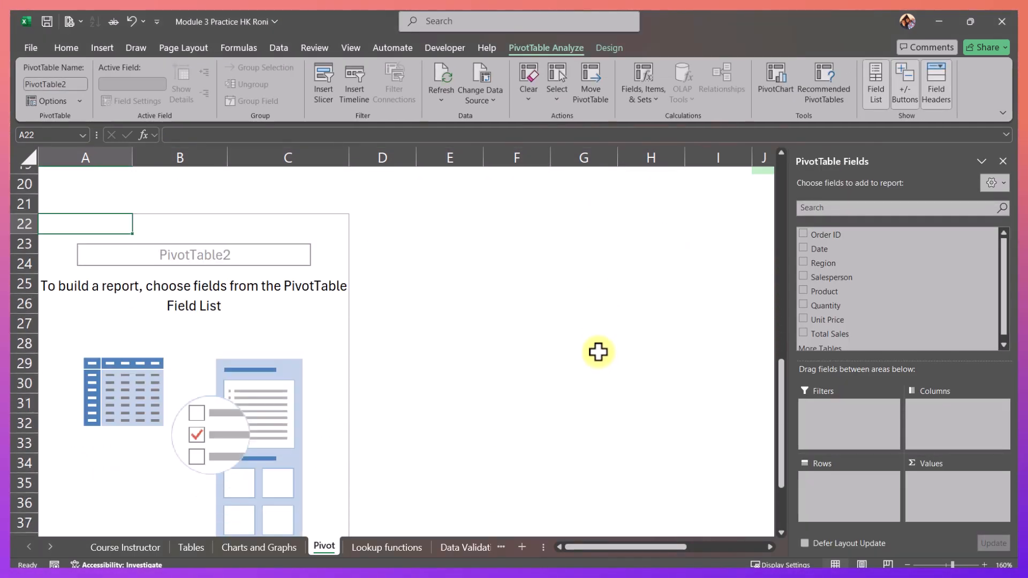
{"action": "scroll", "coordinate": [597, 352], "scroll_direction": "down", "scroll_amount": 1}
{"action": "scroll", "coordinate": [597, 352], "scroll_direction": "up", "scroll_amount": 1}
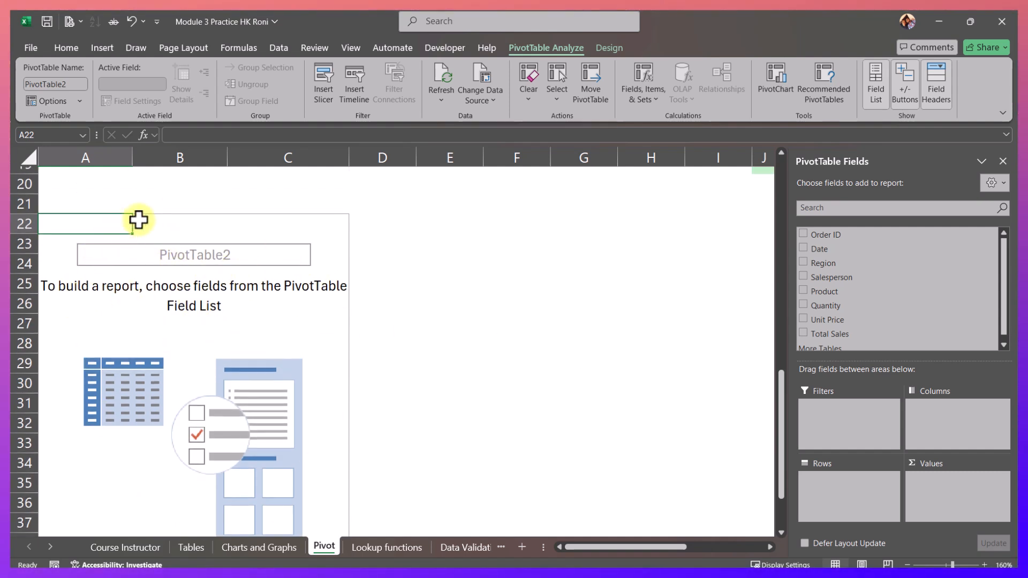
{"action": "left_click_drag", "start_coordinate": [124, 222], "coordinate": [300, 471]}
{"action": "scroll", "coordinate": [298, 397], "scroll_direction": "up", "scroll_amount": 1}
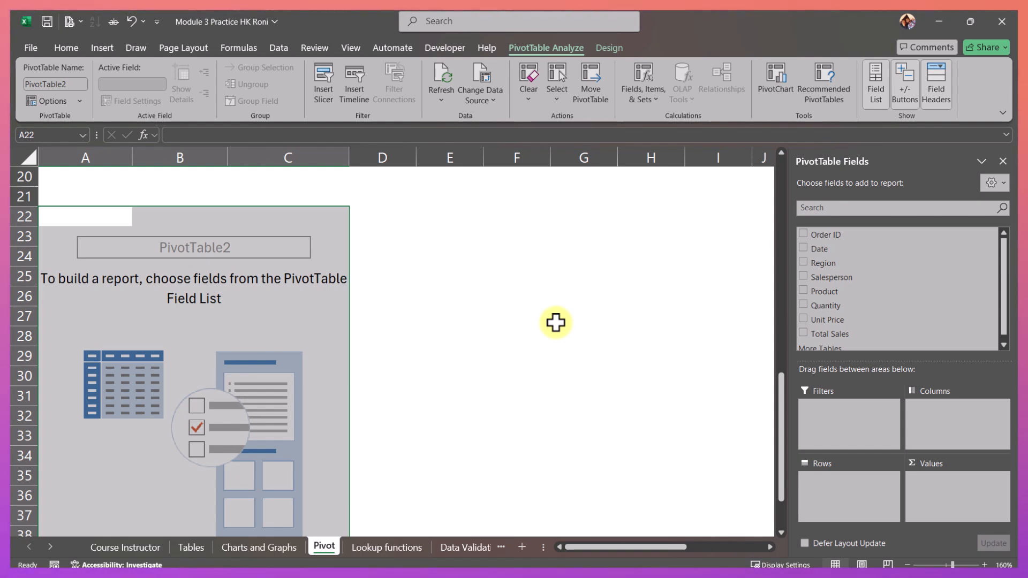
Compare the PivotTable field list with the dataset headers and bring the practice task descriptions into view.
{"action": "scroll", "coordinate": [522, 302], "scroll_direction": "up", "scroll_amount": 6}
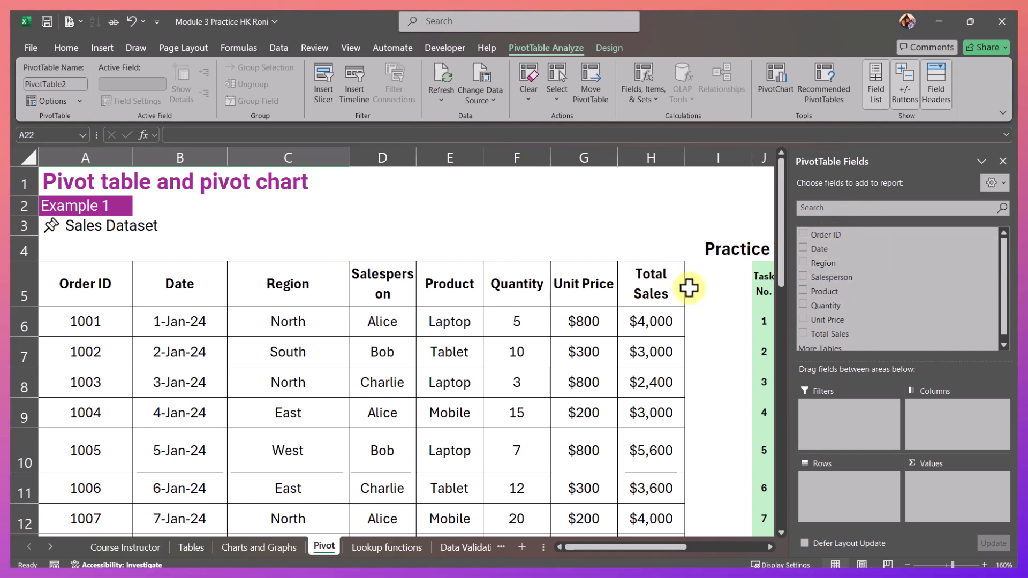
{"action": "scroll", "coordinate": [293, 392], "scroll_direction": "down", "scroll_amount": 2}
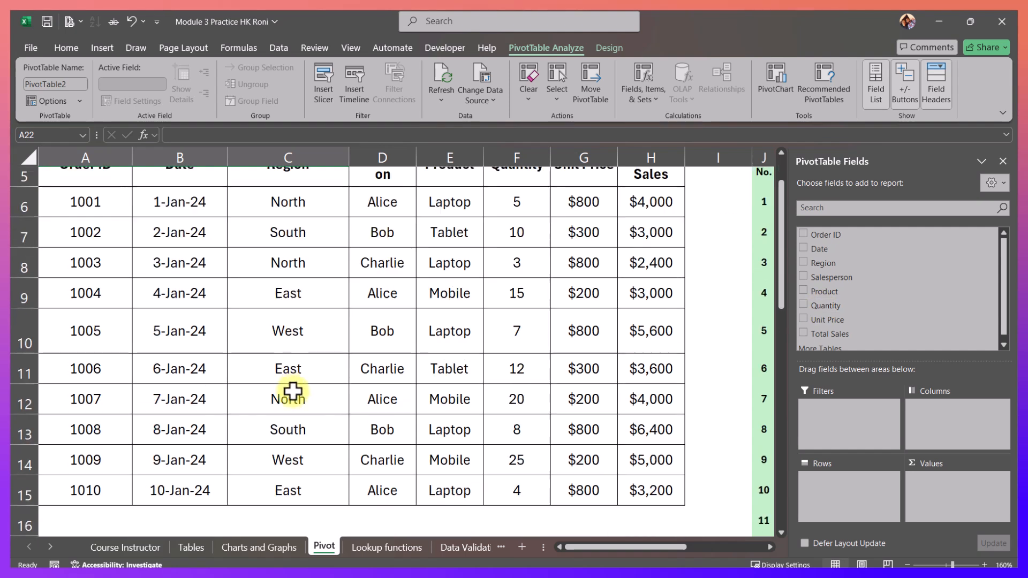
{"action": "scroll", "coordinate": [294, 383], "scroll_direction": "down", "scroll_amount": 5}
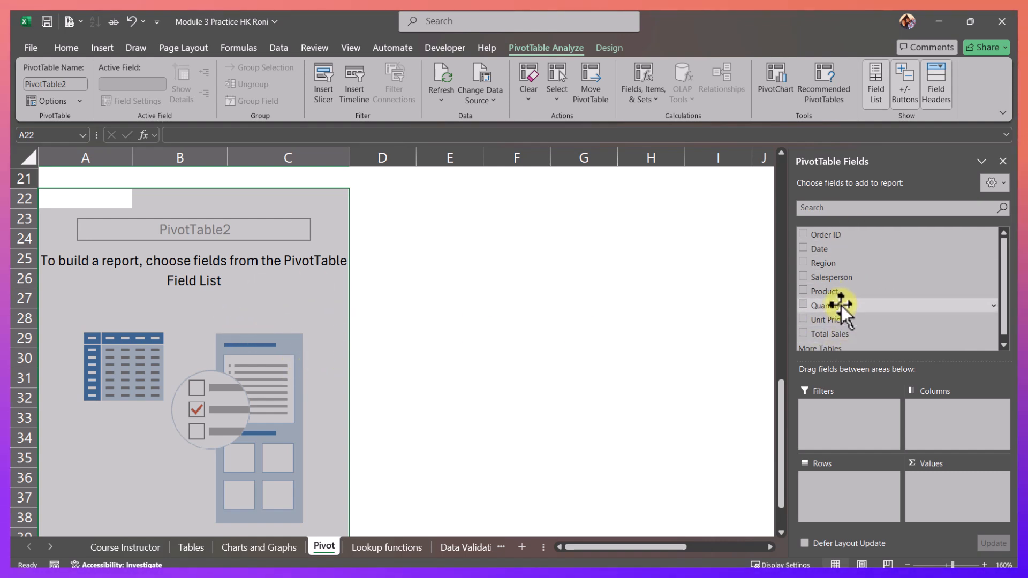
{"action": "scroll", "coordinate": [666, 438], "scroll_direction": "up", "scroll_amount": 6}
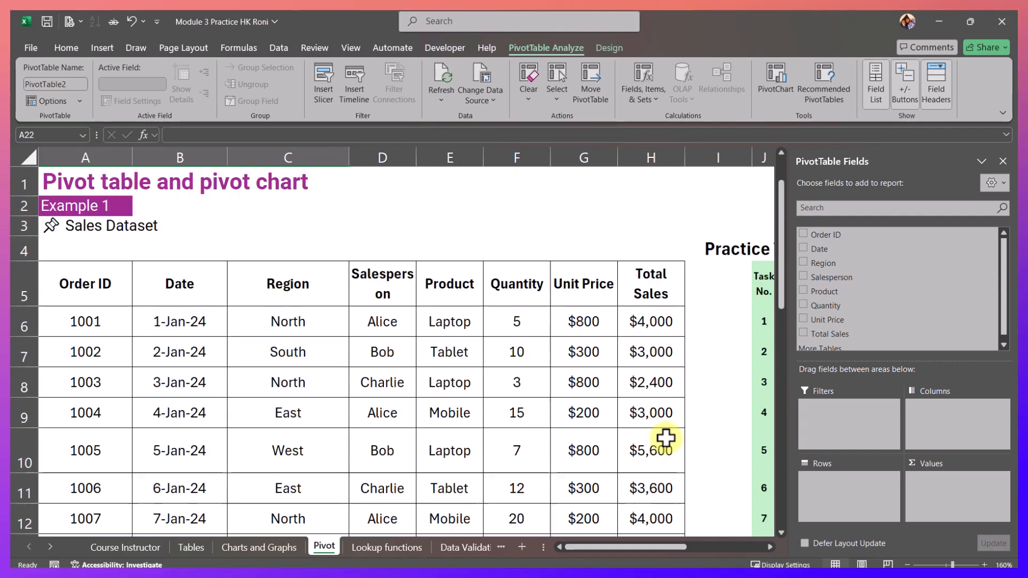
{"action": "scroll", "coordinate": [665, 438], "scroll_direction": "down", "scroll_amount": 3}
{"action": "left_click_drag", "start_coordinate": [622, 548], "coordinate": [678, 546]}
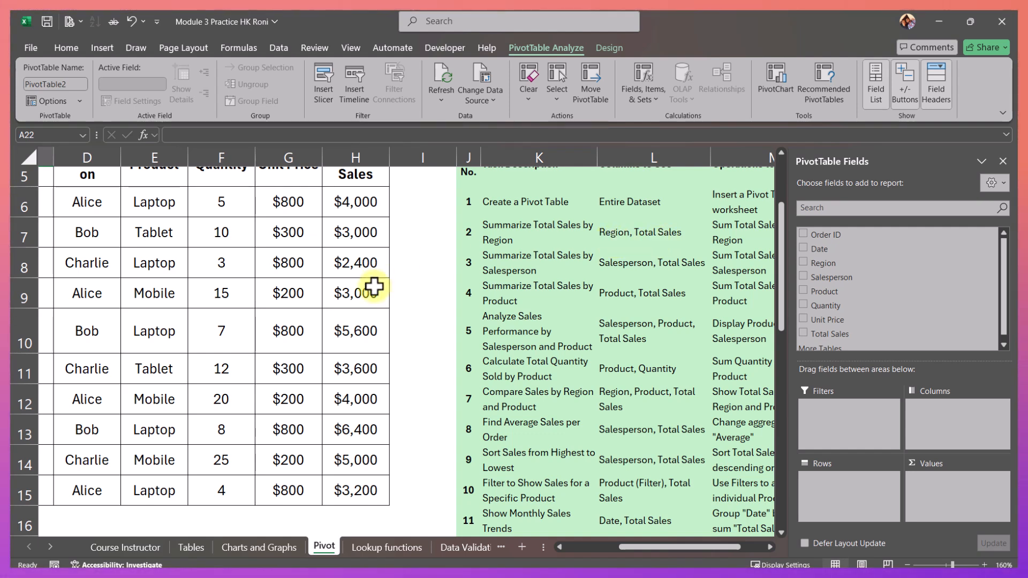
Build the PivotTable with Region as rows and the sum of Total Sales as values, and select the region results.
{"action": "scroll", "coordinate": [374, 288], "scroll_direction": "up", "scroll_amount": 2}
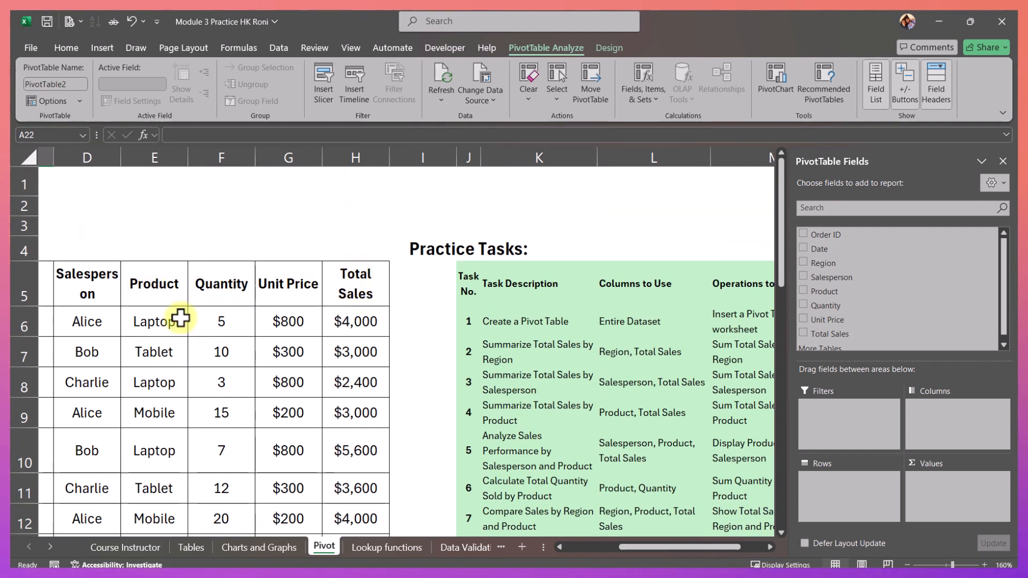
{"action": "left_click_drag", "start_coordinate": [652, 550], "coordinate": [577, 548]}
{"action": "scroll", "coordinate": [353, 348], "scroll_direction": "down", "scroll_amount": 7}
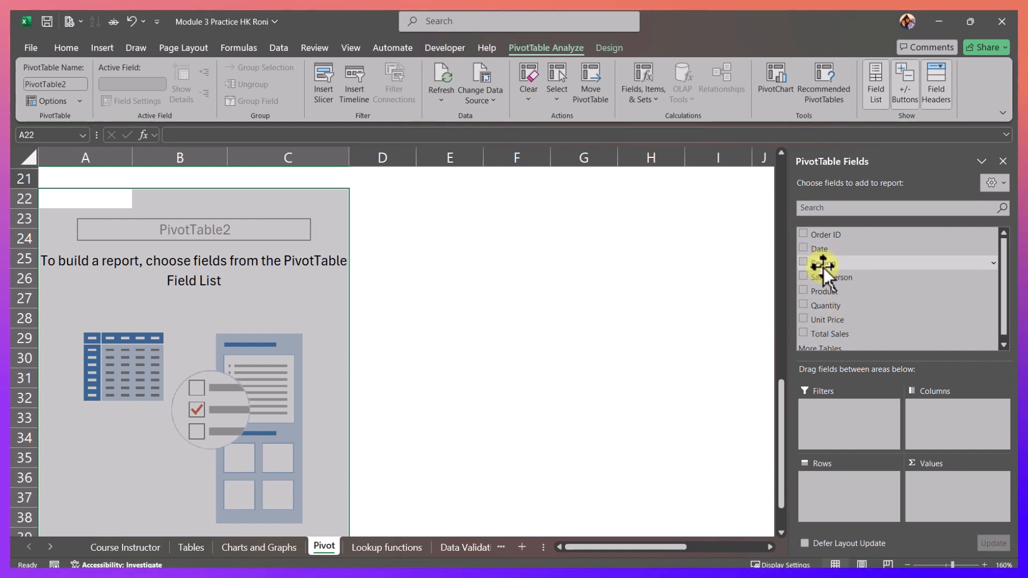
{"action": "left_click_drag", "start_coordinate": [831, 262], "coordinate": [827, 504]}
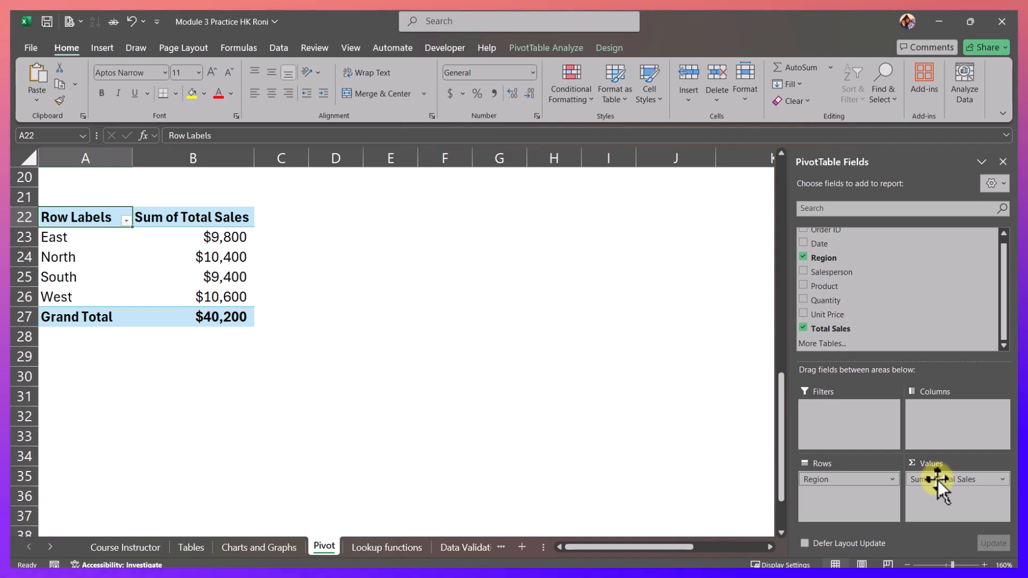
{"action": "left_click_drag", "start_coordinate": [53, 240], "coordinate": [206, 305]}
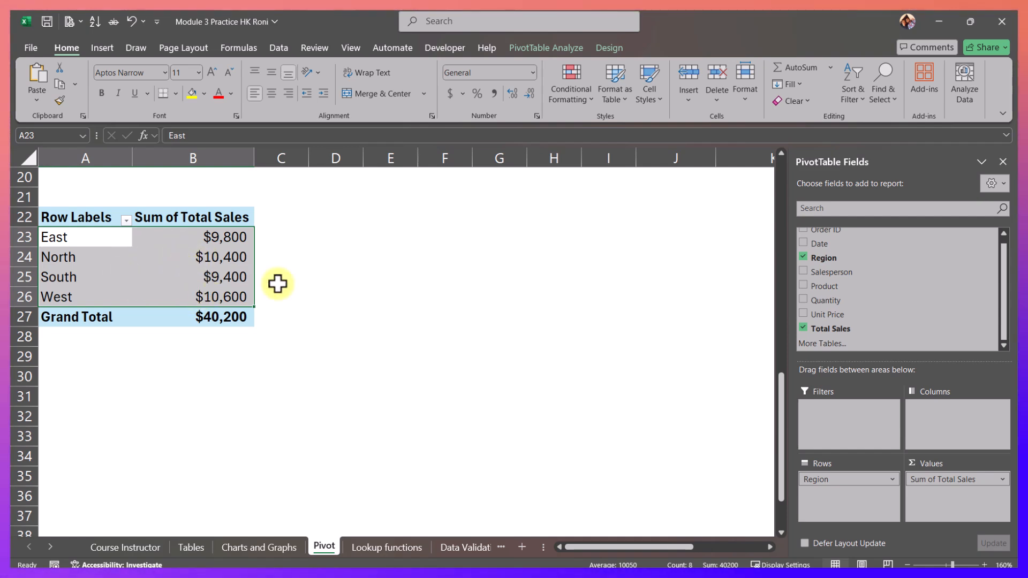
Check practice tasks 2 and 3 and replace Region with Salesperson as the PivotTable's row field.
{"action": "scroll", "coordinate": [542, 308], "scroll_direction": "up", "scroll_amount": 5}
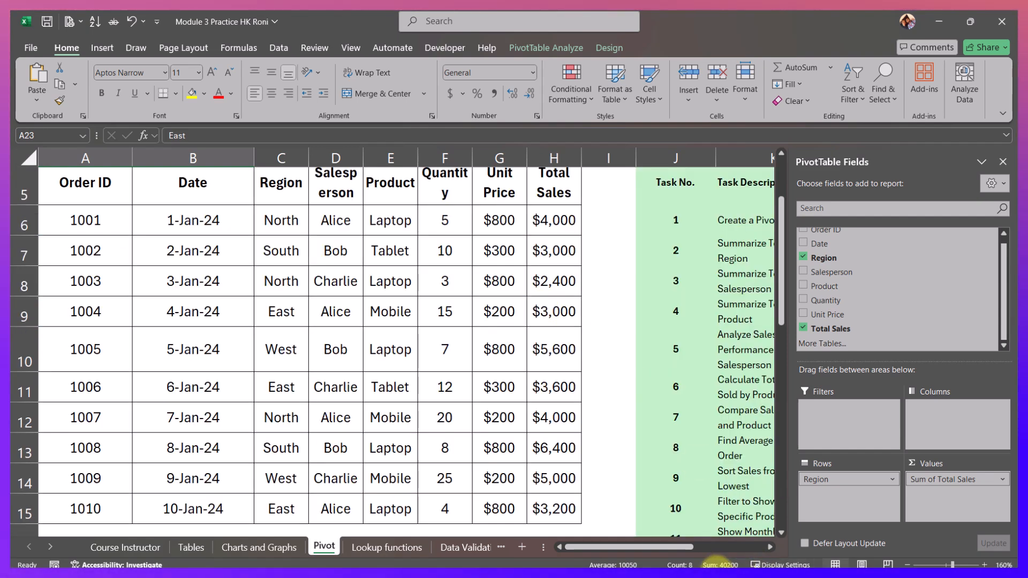
{"action": "left_click_drag", "start_coordinate": [661, 549], "coordinate": [720, 541]}
{"action": "left_click", "coordinate": [426, 281]}
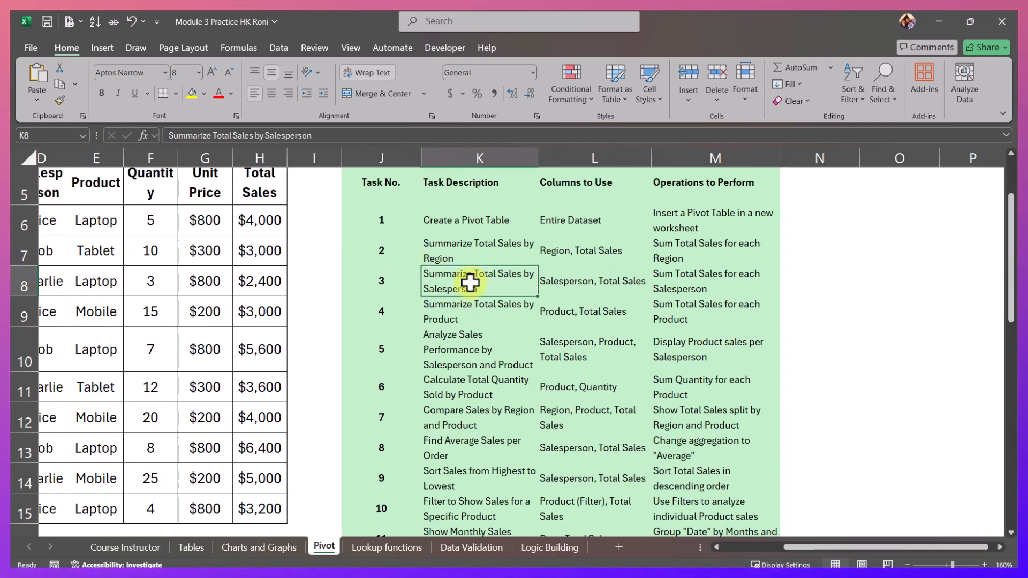
{"action": "left_click", "coordinate": [458, 248]}
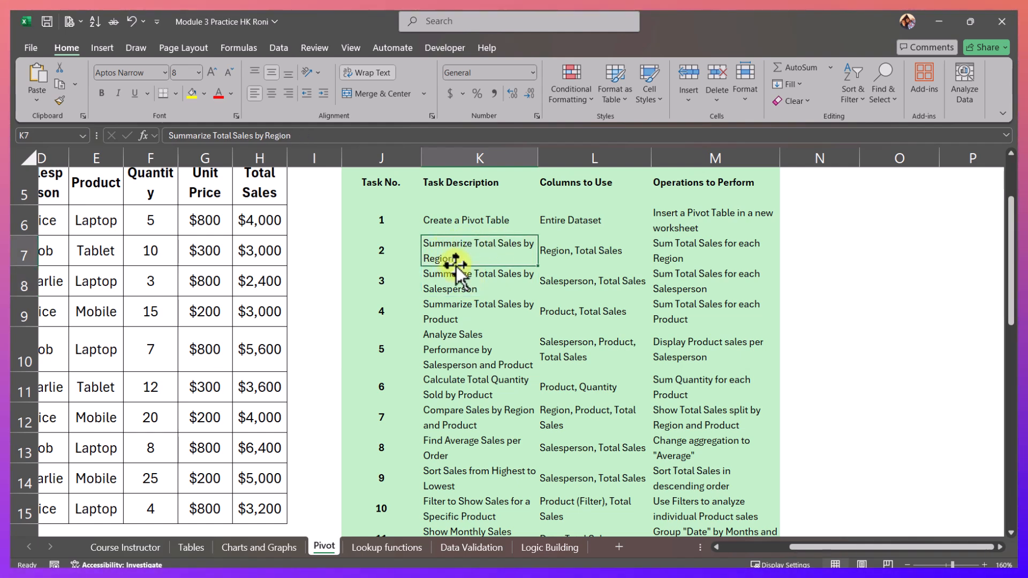
{"action": "left_click", "coordinate": [456, 288]}
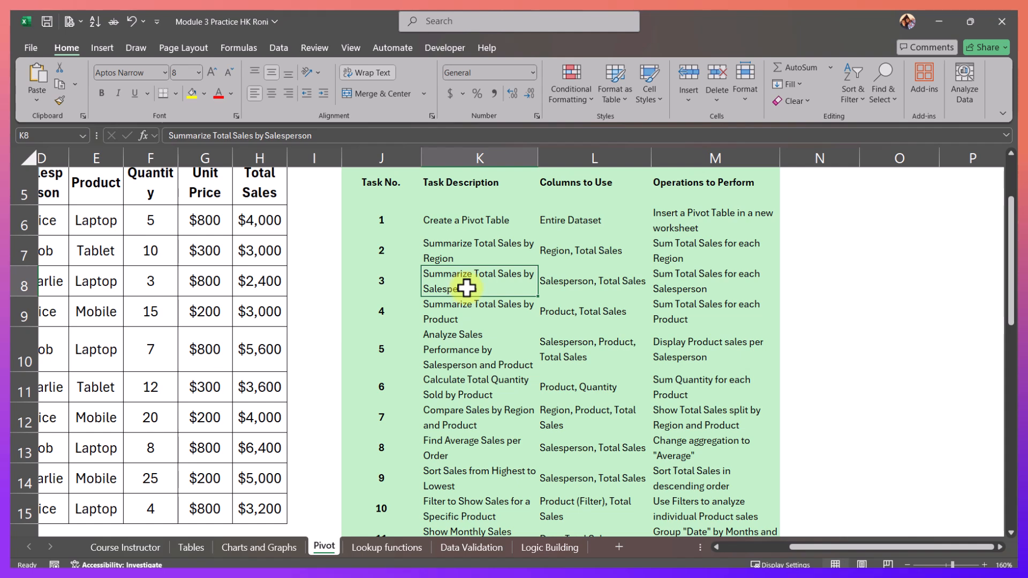
{"action": "scroll", "coordinate": [393, 415], "scroll_direction": "down", "scroll_amount": 3}
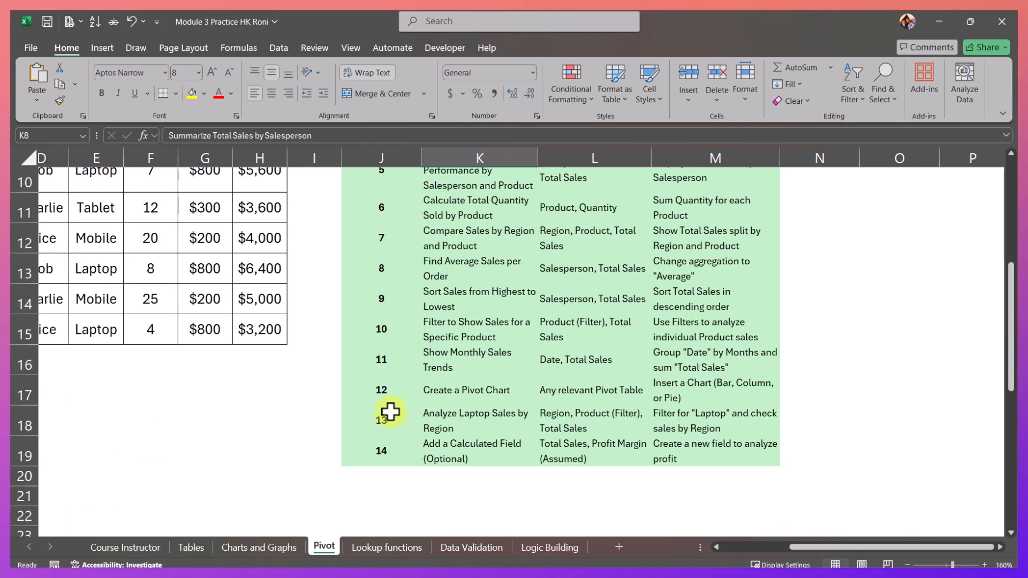
{"action": "left_click_drag", "start_coordinate": [816, 547], "coordinate": [736, 547]}
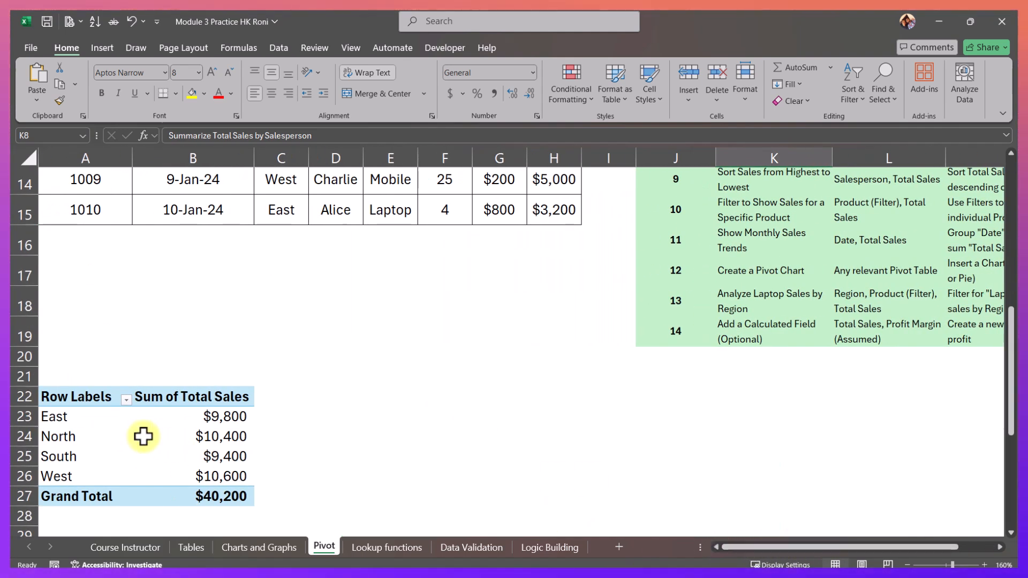
{"action": "left_click", "coordinate": [108, 431]}
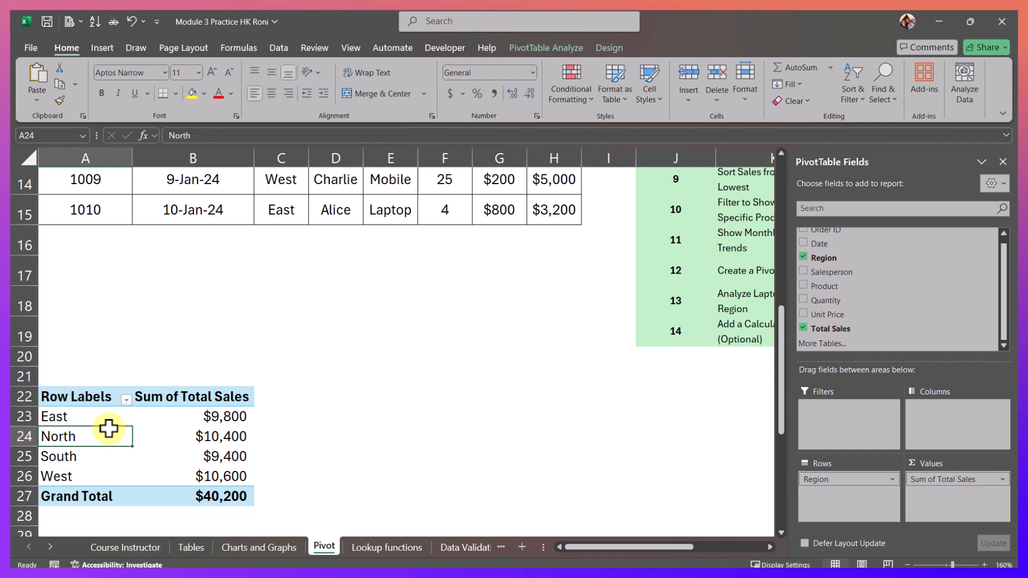
{"action": "left_click", "coordinate": [839, 483]}
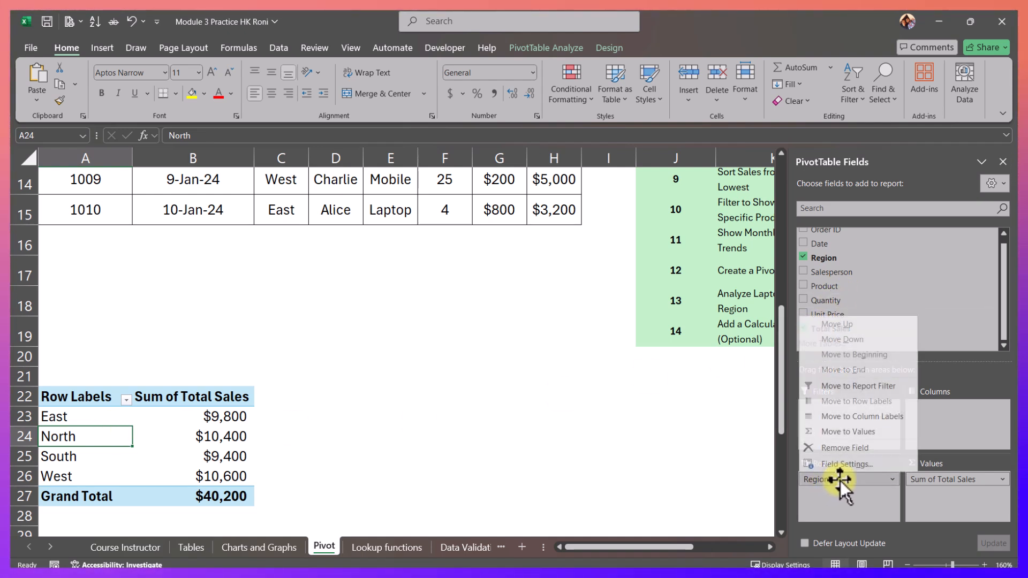
{"action": "left_click", "coordinate": [828, 447]}
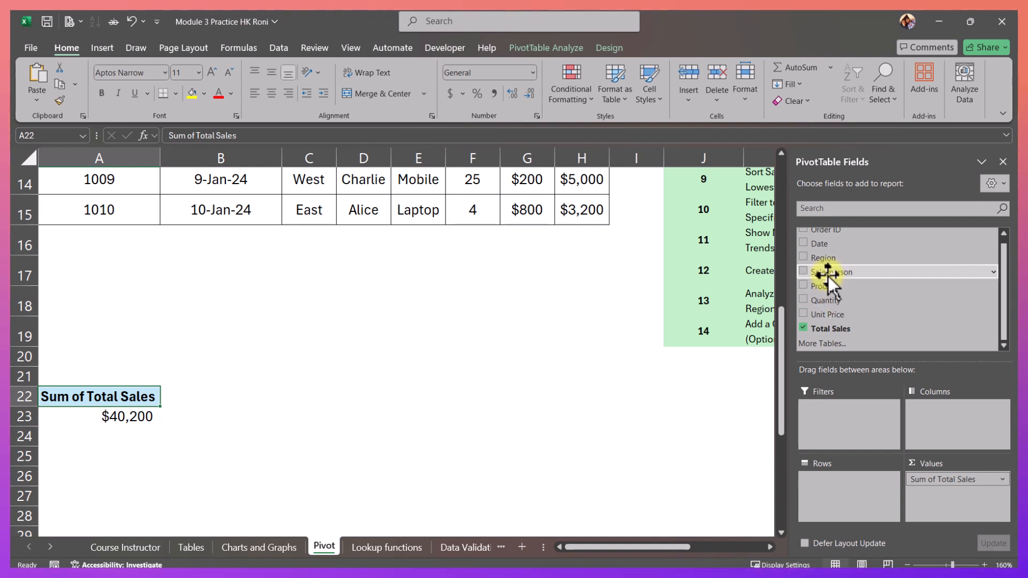
{"action": "left_click_drag", "start_coordinate": [828, 275], "coordinate": [844, 506]}
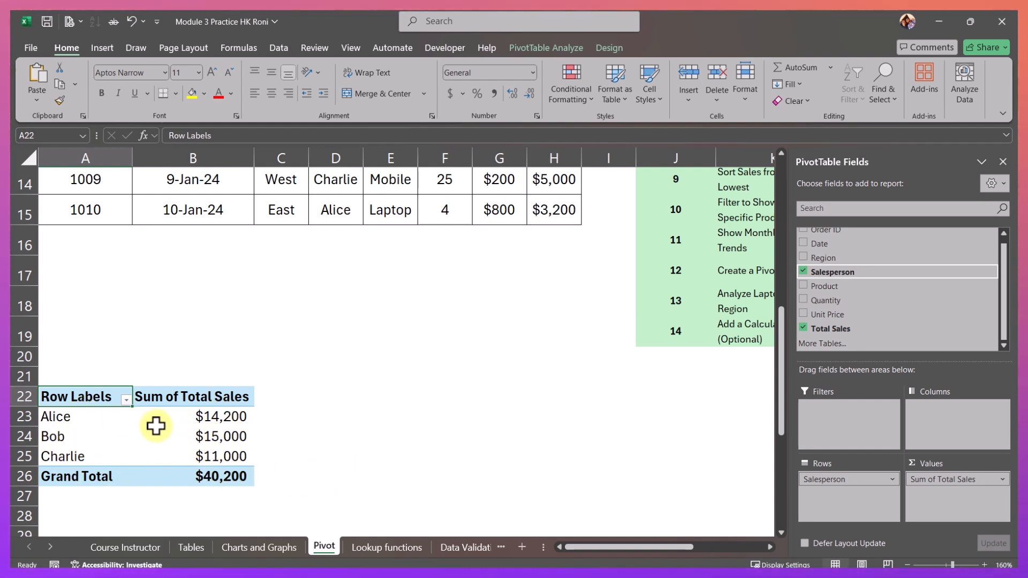
Check practice task 4 and replace Salesperson with Product as the PivotTable's row field.
{"action": "left_click", "coordinate": [603, 548]}
{"action": "left_click_drag", "start_coordinate": [603, 548], "coordinate": [638, 544]}
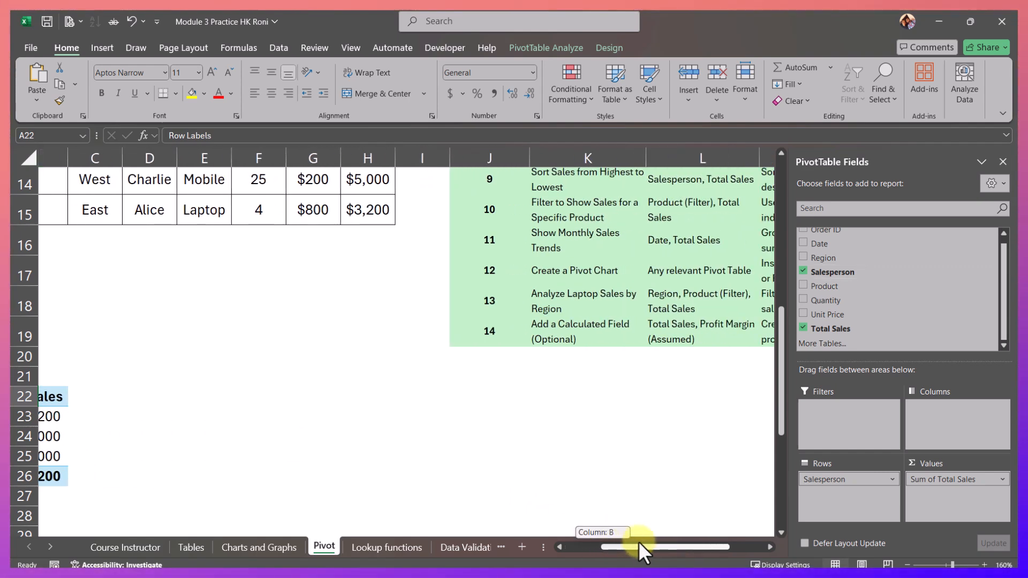
{"action": "scroll", "coordinate": [620, 429], "scroll_direction": "up", "scroll_amount": 3}
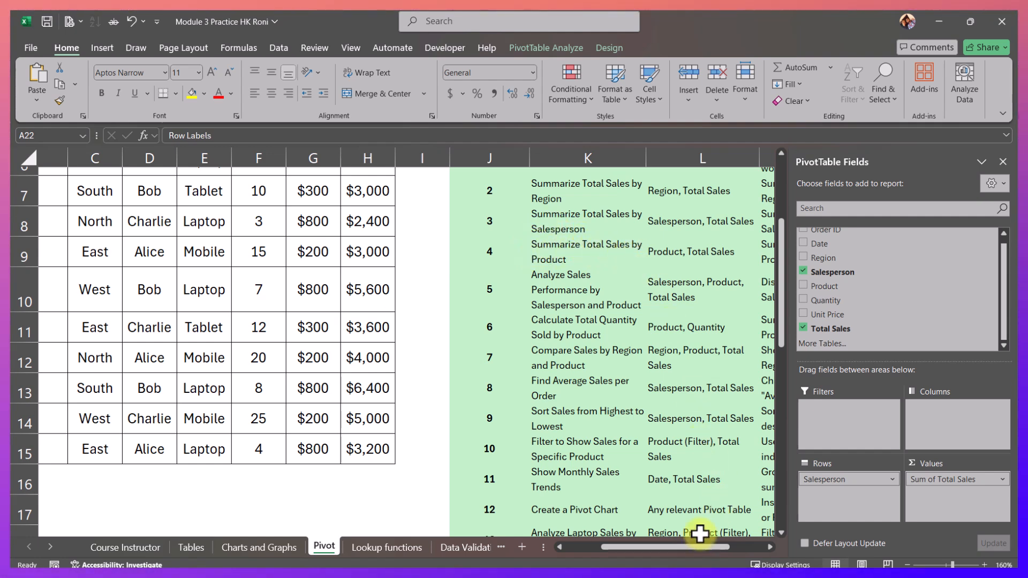
{"action": "left_click_drag", "start_coordinate": [657, 548], "coordinate": [557, 547]}
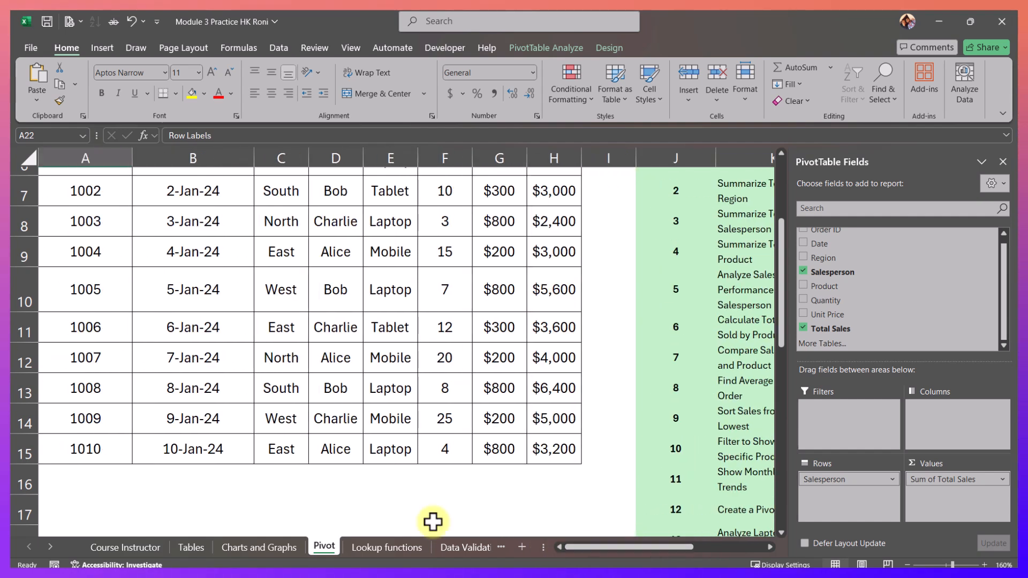
{"action": "scroll", "coordinate": [220, 466], "scroll_direction": "down", "scroll_amount": 3}
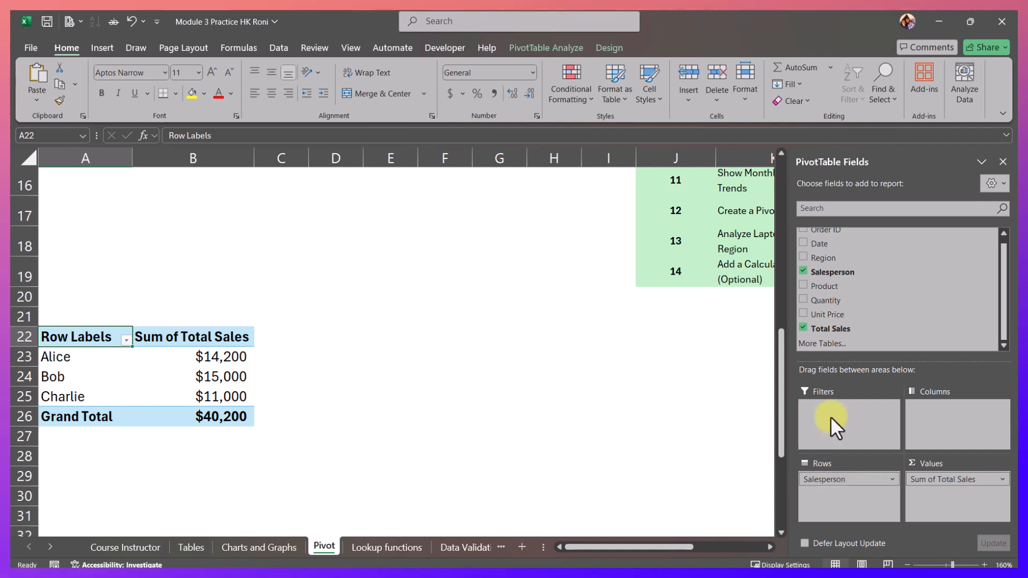
{"action": "left_click", "coordinate": [803, 271]}
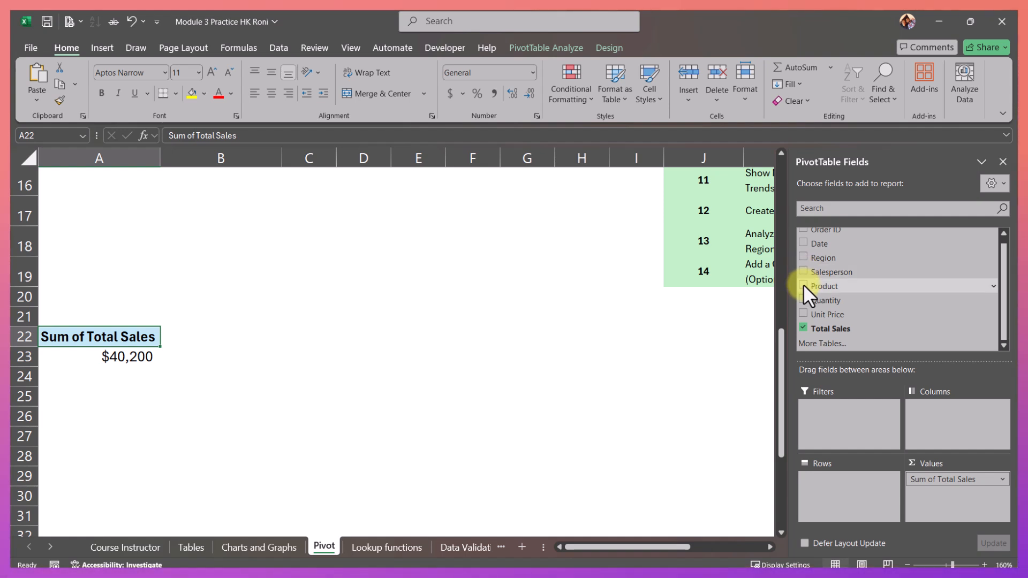
{"action": "left_click", "coordinate": [803, 286]}
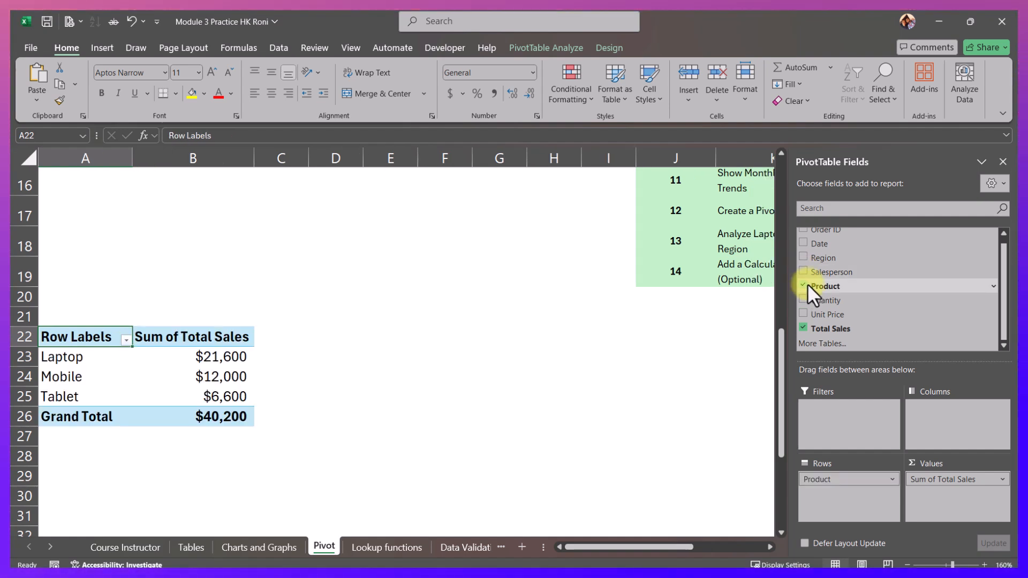
Read the description, columns to use and operation of practice task 5, and select its full row in the task table.
{"action": "scroll", "coordinate": [684, 519], "scroll_direction": "up", "scroll_amount": 4}
{"action": "scroll", "coordinate": [683, 519], "scroll_direction": "right", "scroll_amount": 2}
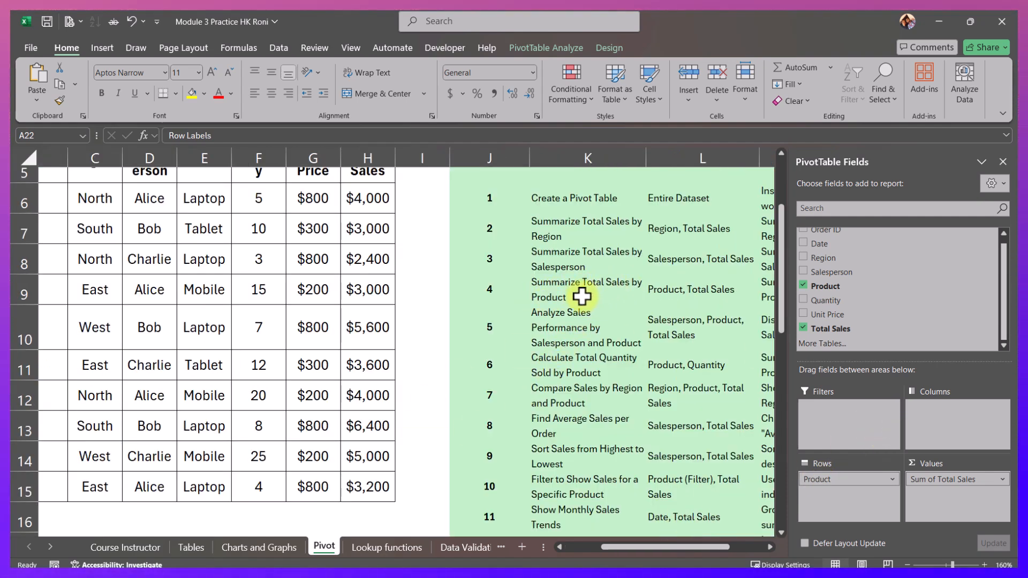
{"action": "left_click", "coordinate": [550, 335]}
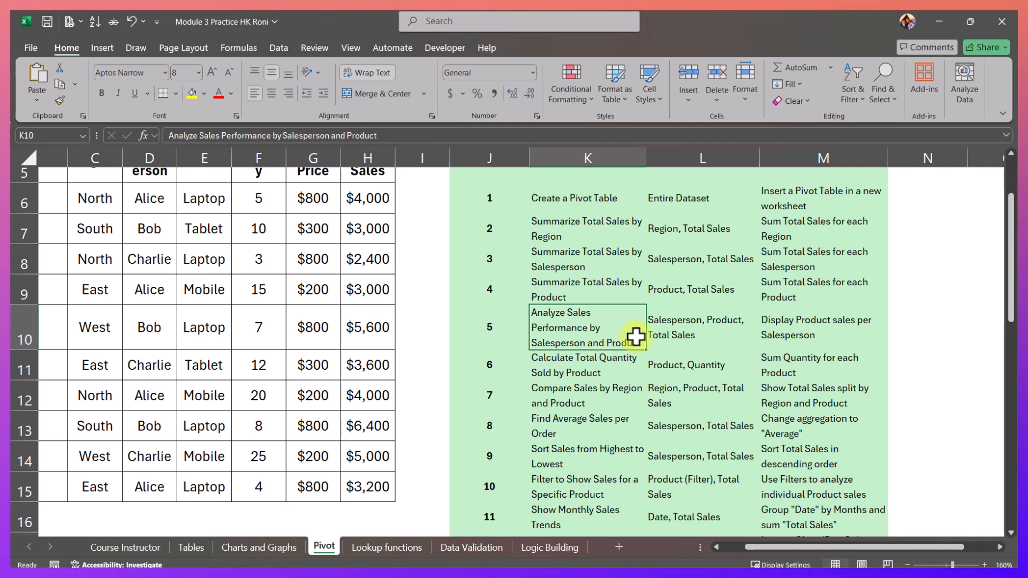
{"action": "left_click", "coordinate": [672, 323]}
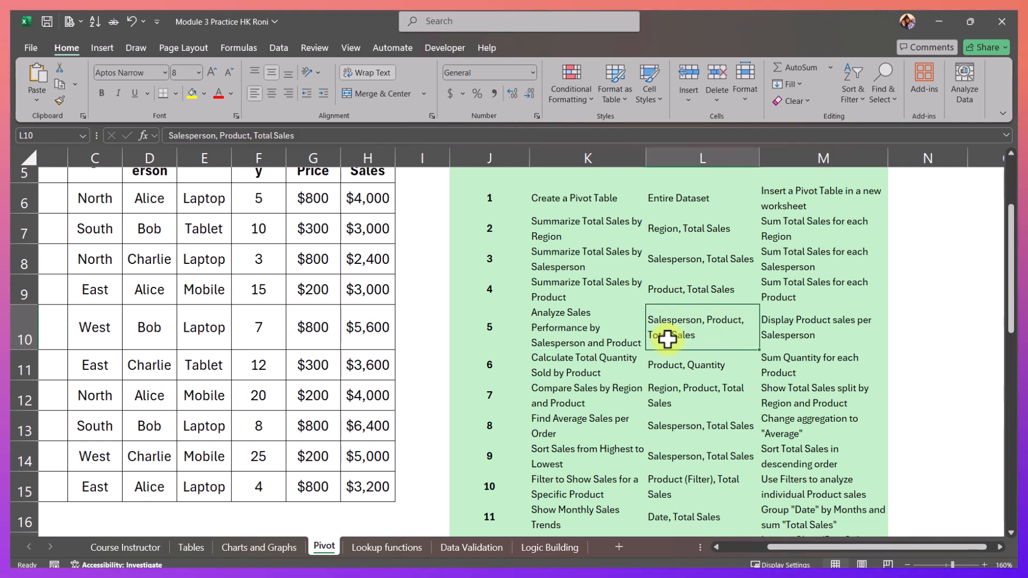
{"action": "left_click", "coordinate": [544, 337]}
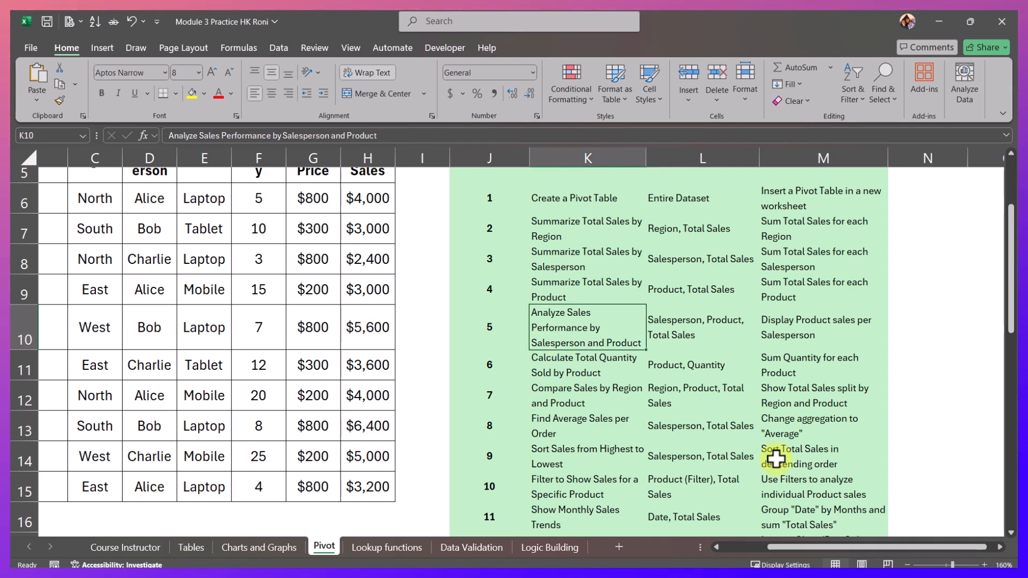
{"action": "left_click_drag", "start_coordinate": [791, 550], "coordinate": [731, 551]}
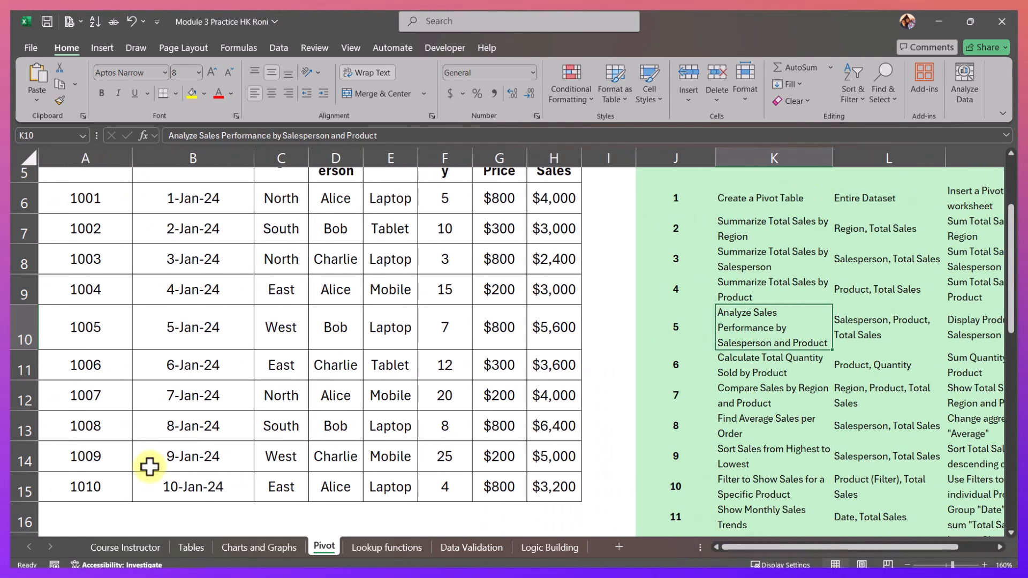
{"action": "scroll", "coordinate": [151, 460], "scroll_direction": "down", "scroll_amount": 3}
{"action": "left_click", "coordinate": [130, 398]}
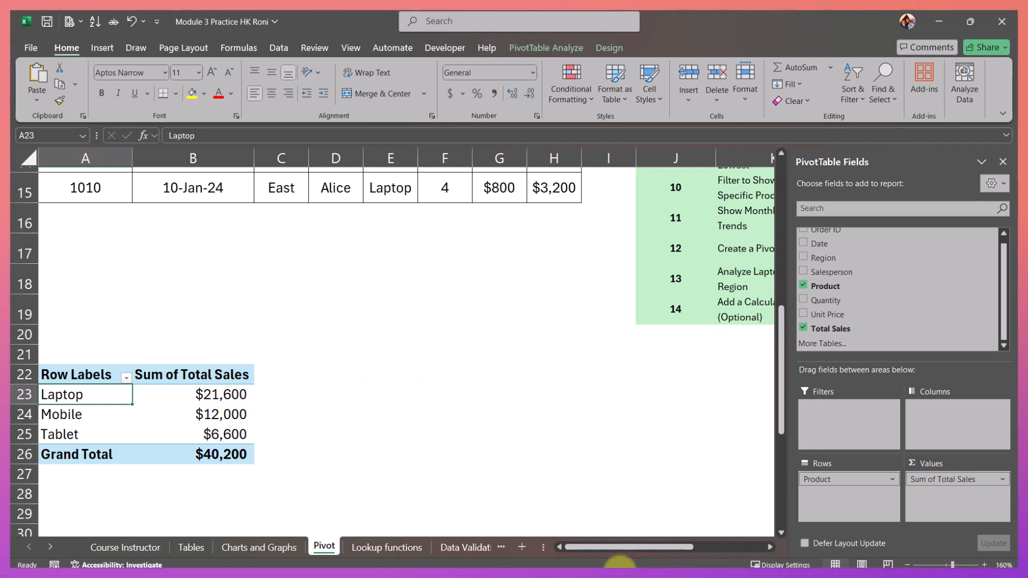
{"action": "left_click_drag", "start_coordinate": [614, 550], "coordinate": [688, 551]}
{"action": "scroll", "coordinate": [474, 263], "scroll_direction": "up", "scroll_amount": 2}
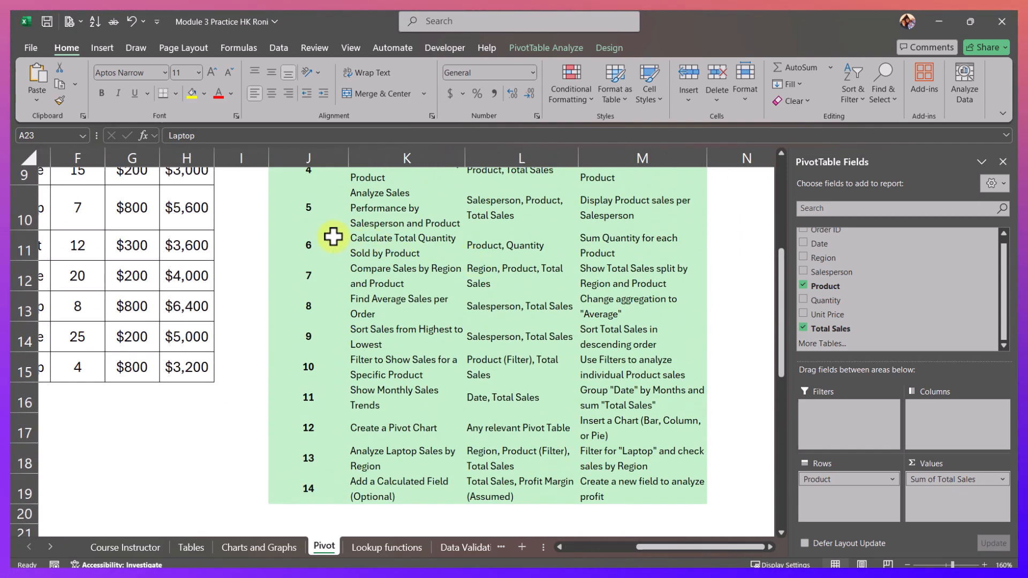
{"action": "left_click", "coordinate": [380, 218]}
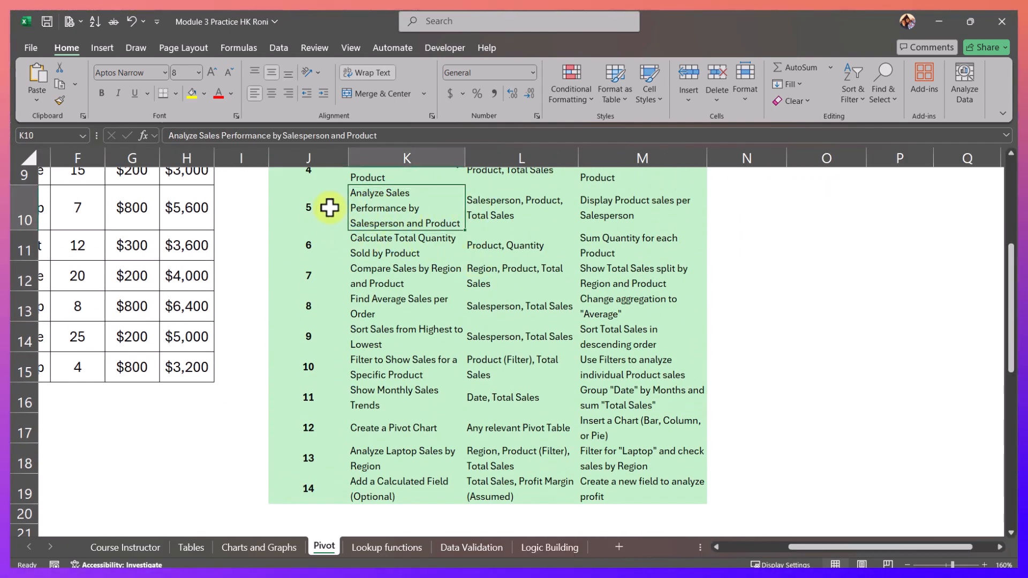
{"action": "left_click_drag", "start_coordinate": [329, 208], "coordinate": [629, 205]}
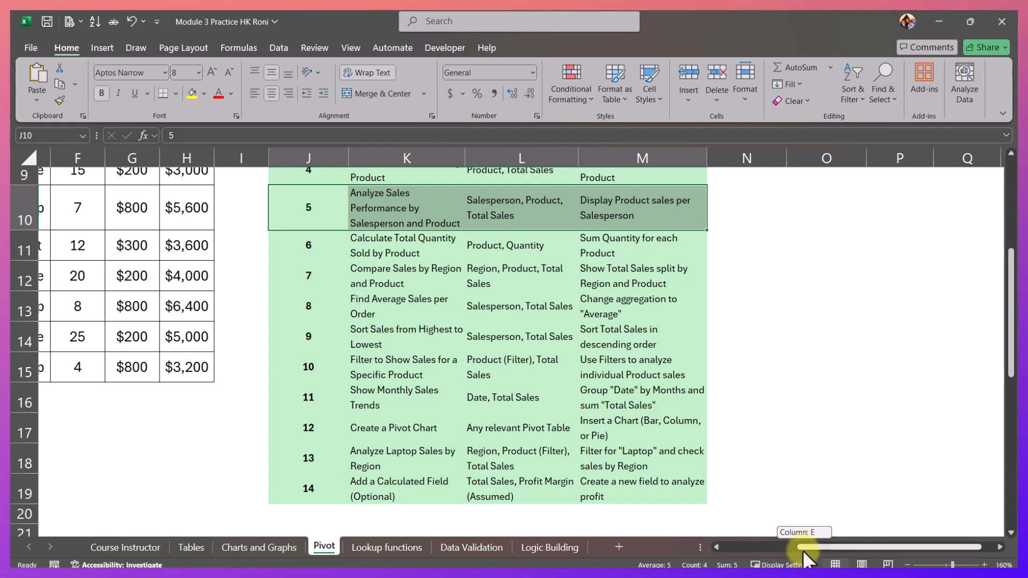
Add Salesperson to the PivotTable and arrange the layout with Salesperson as rows and Product as columns.
{"action": "left_click_drag", "start_coordinate": [802, 550], "coordinate": [674, 551]}
{"action": "scroll", "coordinate": [91, 445], "scroll_direction": "down", "scroll_amount": 2}
{"action": "scroll", "coordinate": [91, 445], "scroll_direction": "down", "scroll_amount": 1}
{"action": "left_click", "coordinate": [124, 397]}
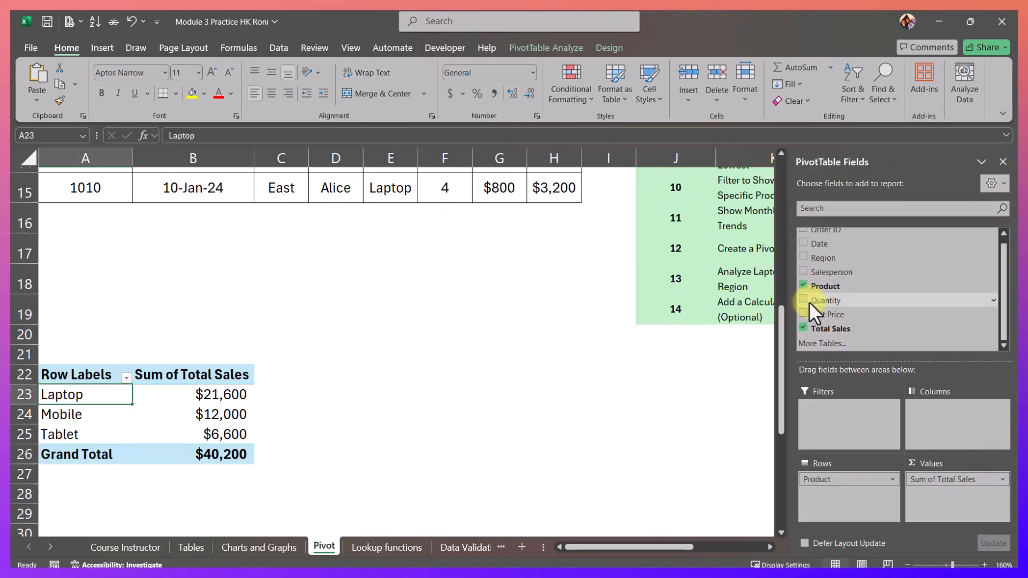
{"action": "left_click", "coordinate": [804, 272]}
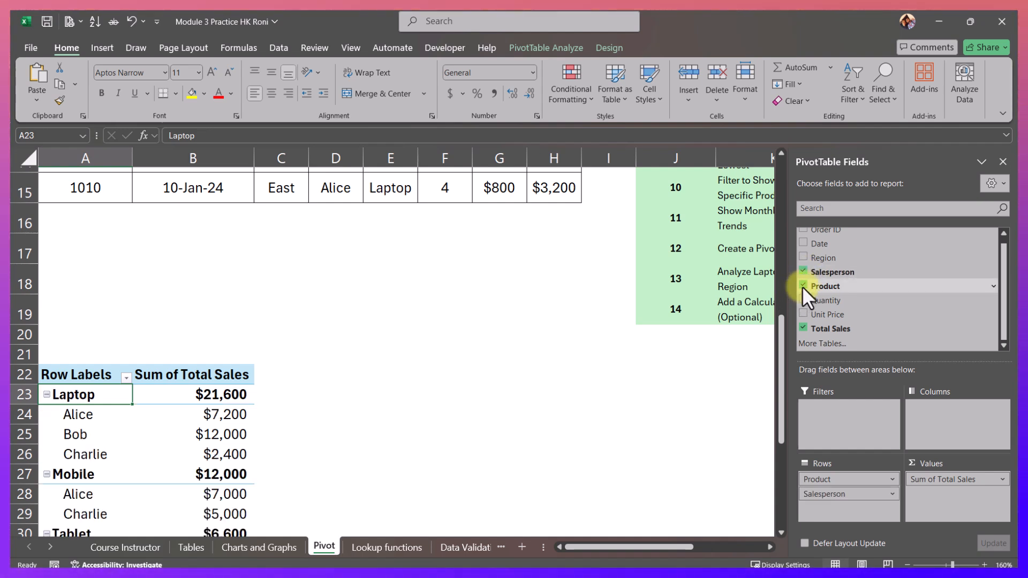
{"action": "scroll", "coordinate": [358, 431], "scroll_direction": "down", "scroll_amount": 2}
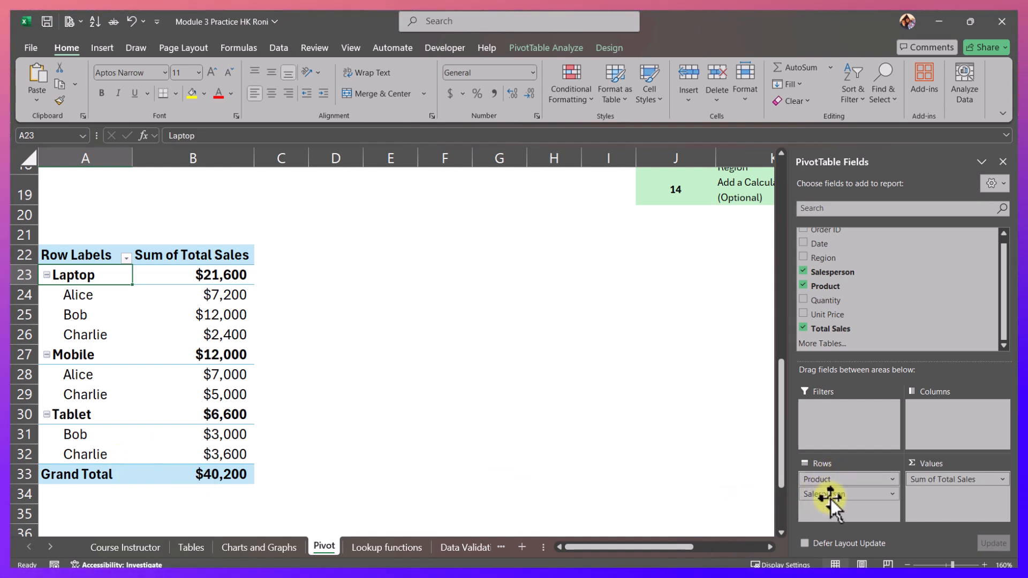
{"action": "left_click_drag", "start_coordinate": [828, 496], "coordinate": [935, 422]}
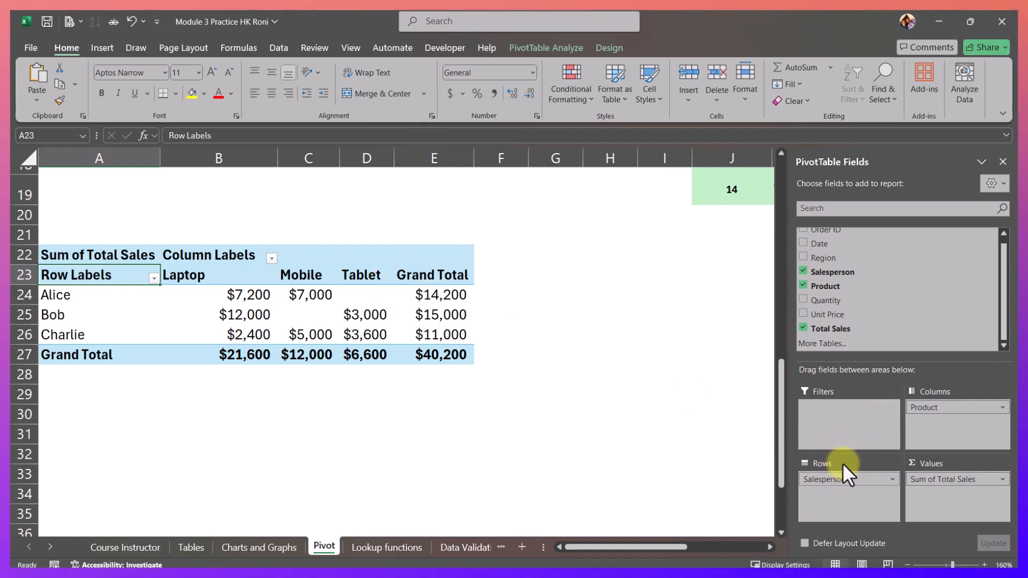
Examine each salesperson's sales per product by selecting worksheet rows 24, 25 and 26 in turn, ending on row 24.
{"action": "left_click", "coordinate": [21, 294]}
{"action": "left_click", "coordinate": [21, 315]}
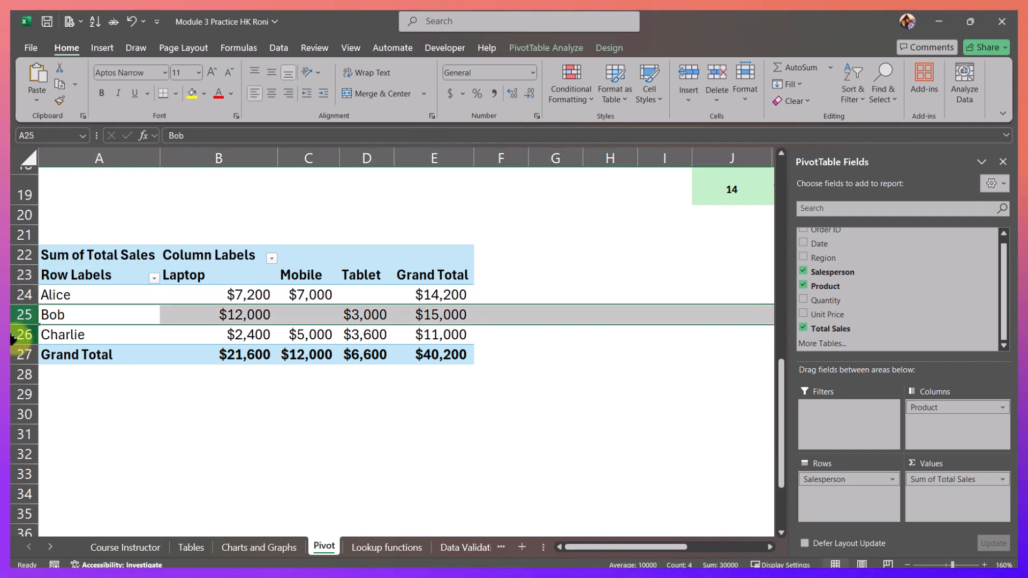
{"action": "left_click", "coordinate": [16, 335]}
{"action": "left_click", "coordinate": [19, 295]}
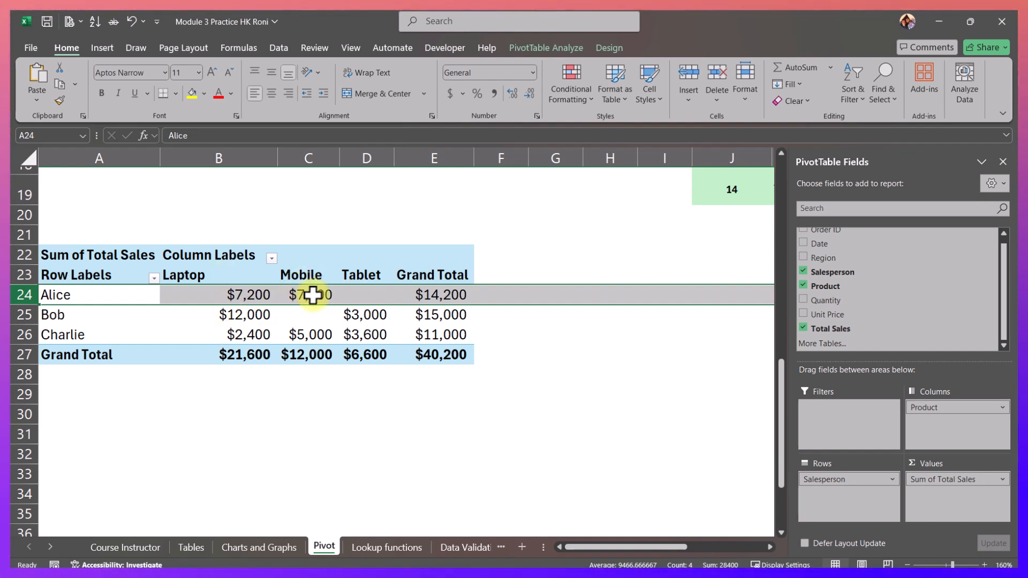
Swap the PivotTable layout to Product as rows and Salesperson as columns, and select worksheet rows 24 to 26 to examine each product's sales.
{"action": "mouse_move", "coordinate": [451, 294]}
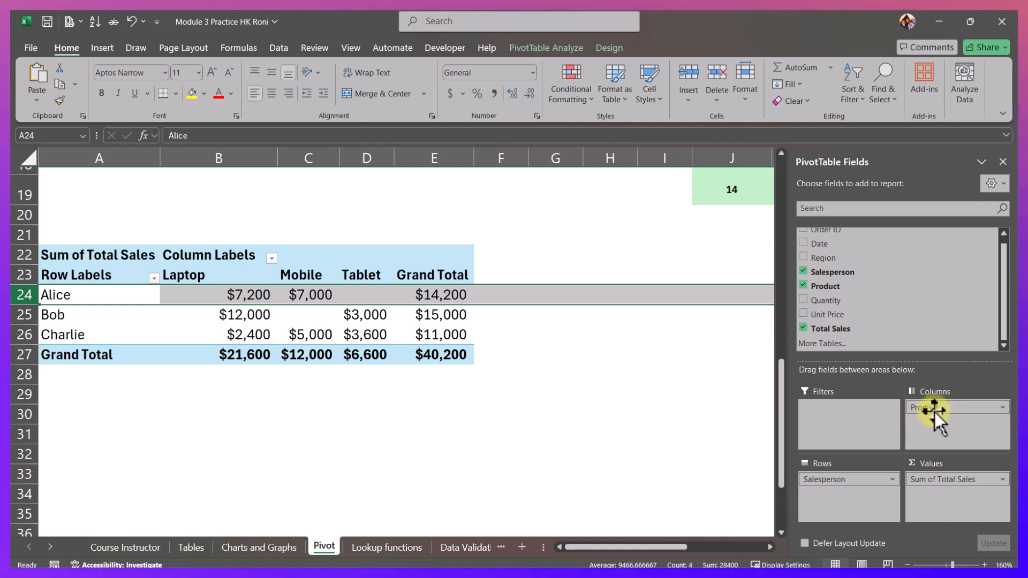
{"action": "left_click_drag", "start_coordinate": [933, 410], "coordinate": [959, 425]}
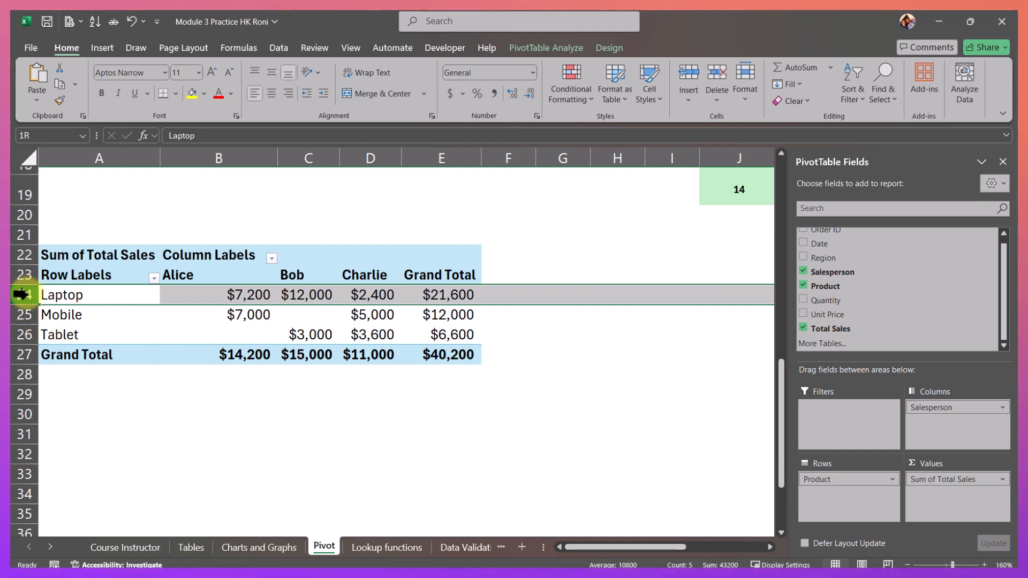
{"action": "left_click_drag", "start_coordinate": [19, 294], "coordinate": [21, 333]}
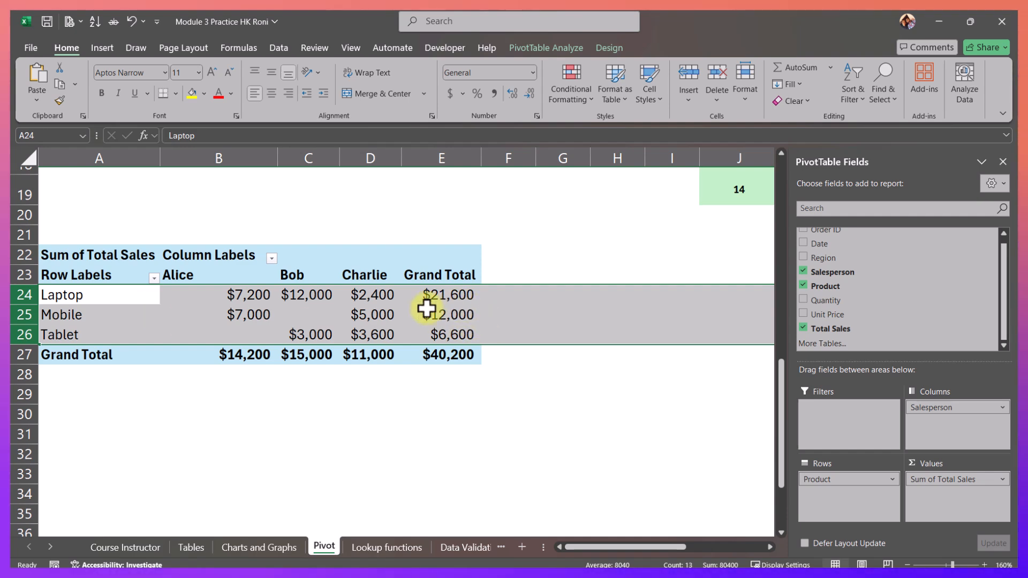
Read practice task 6 in the task table and select its description and columns-to-use cells.
{"action": "scroll", "coordinate": [599, 362], "scroll_direction": "up", "scroll_amount": 5}
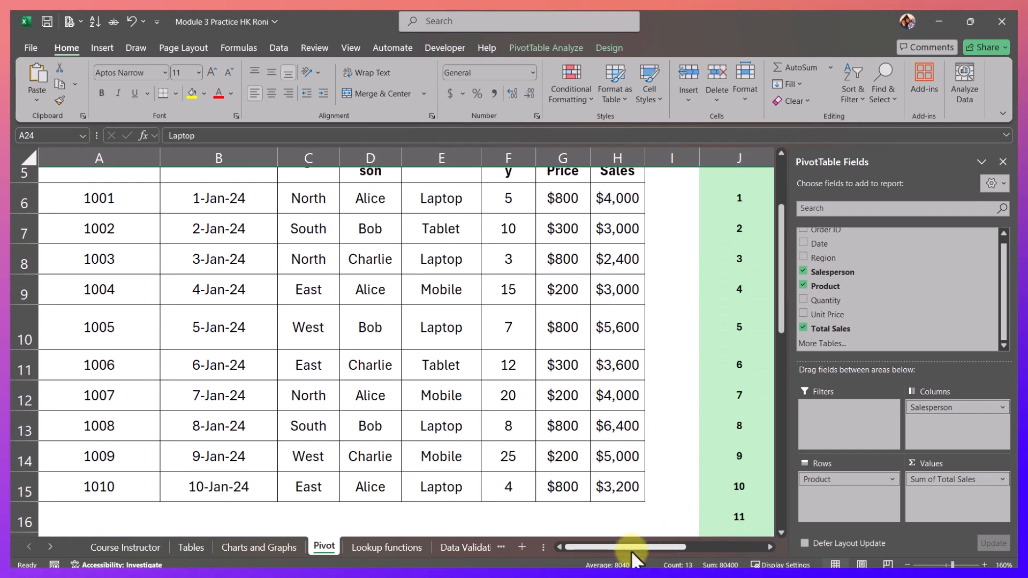
{"action": "left_click_drag", "start_coordinate": [631, 551], "coordinate": [688, 538]}
{"action": "left_click_drag", "start_coordinate": [472, 362], "coordinate": [631, 362]}
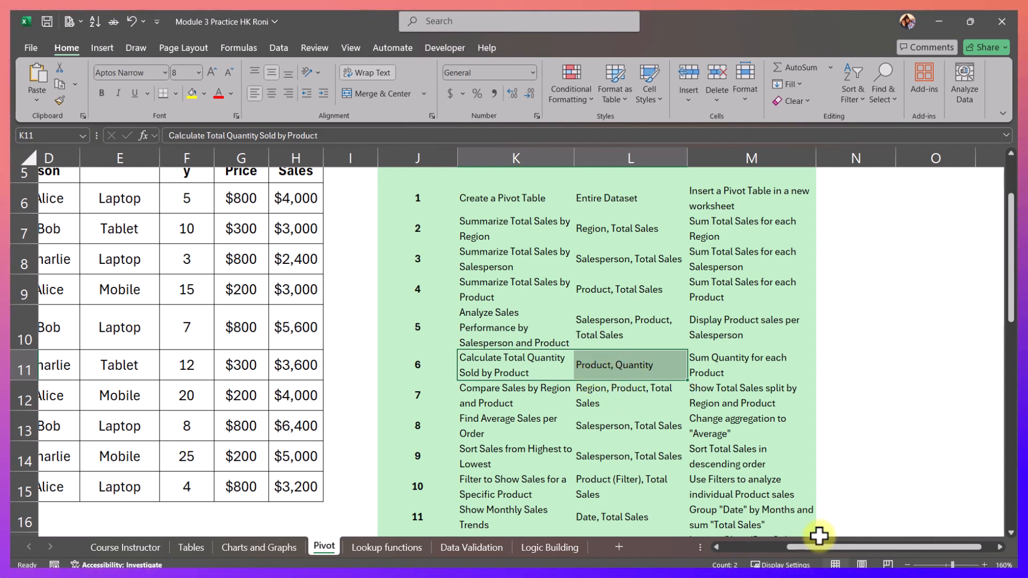
Remove Total Sales and Salesperson from the PivotTable and sum Quantity with Product as the row field.
{"action": "left_click_drag", "start_coordinate": [812, 545], "coordinate": [705, 549]}
{"action": "scroll", "coordinate": [337, 466], "scroll_direction": "down", "scroll_amount": 4}
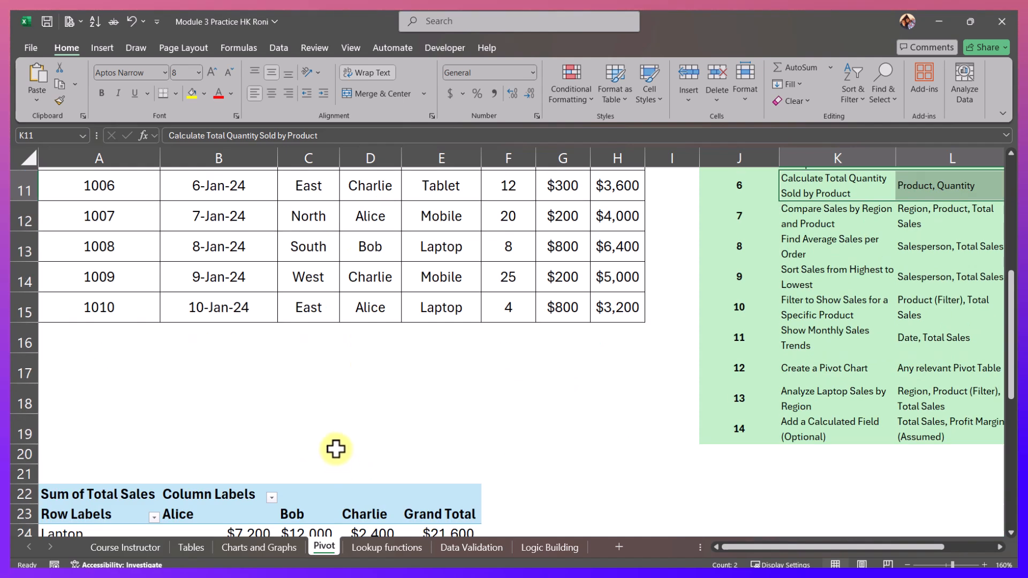
{"action": "left_click", "coordinate": [221, 334]}
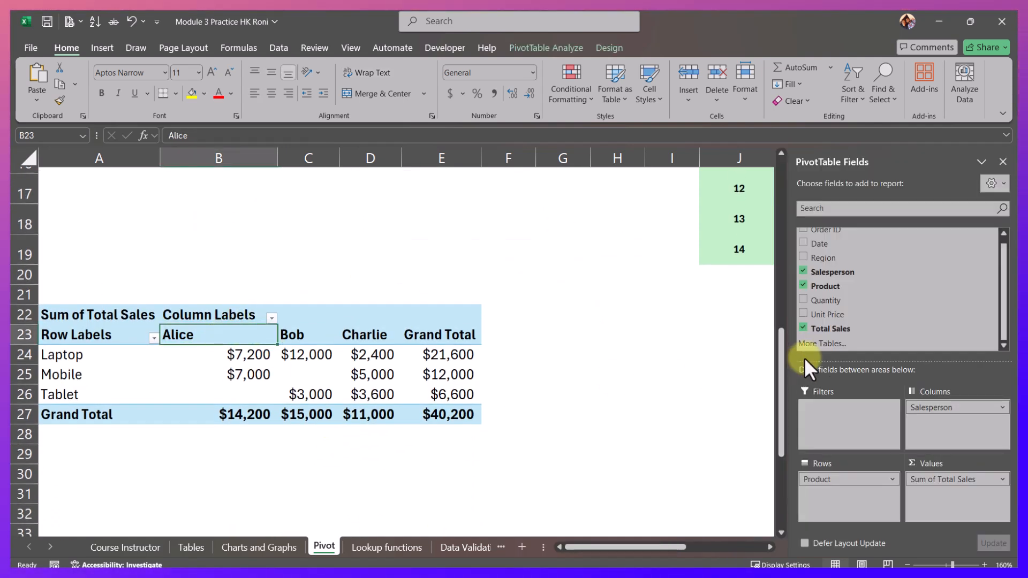
{"action": "left_click", "coordinate": [803, 328]}
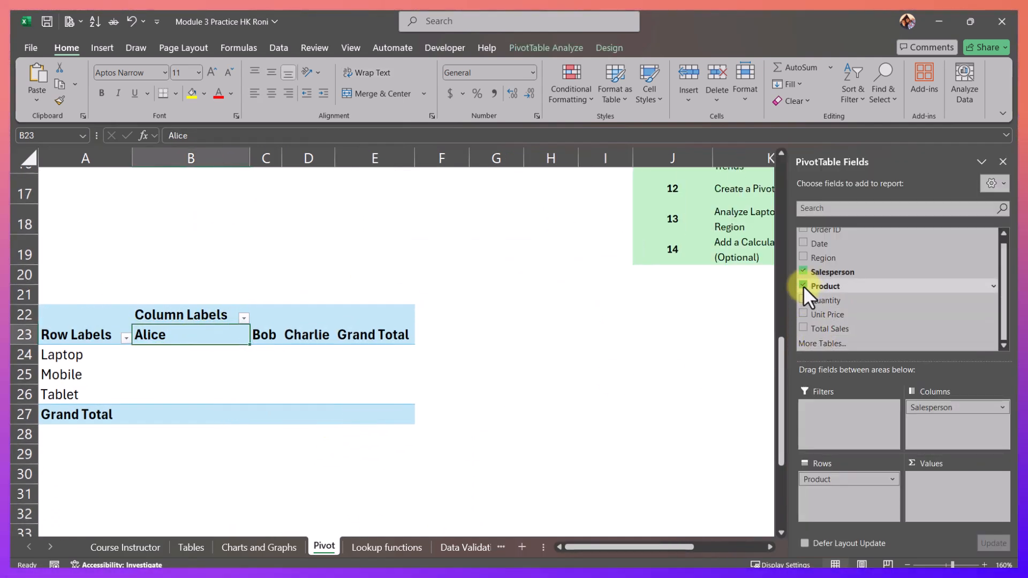
{"action": "left_click", "coordinate": [803, 286]}
{"action": "left_click", "coordinate": [803, 272]}
{"action": "left_click", "coordinate": [803, 286]}
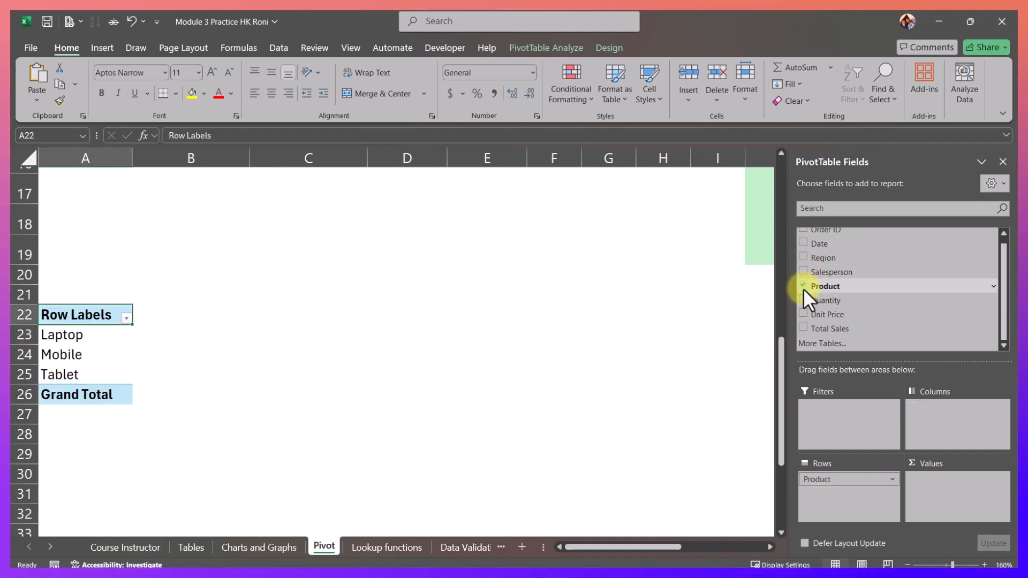
{"action": "left_click", "coordinate": [803, 300]}
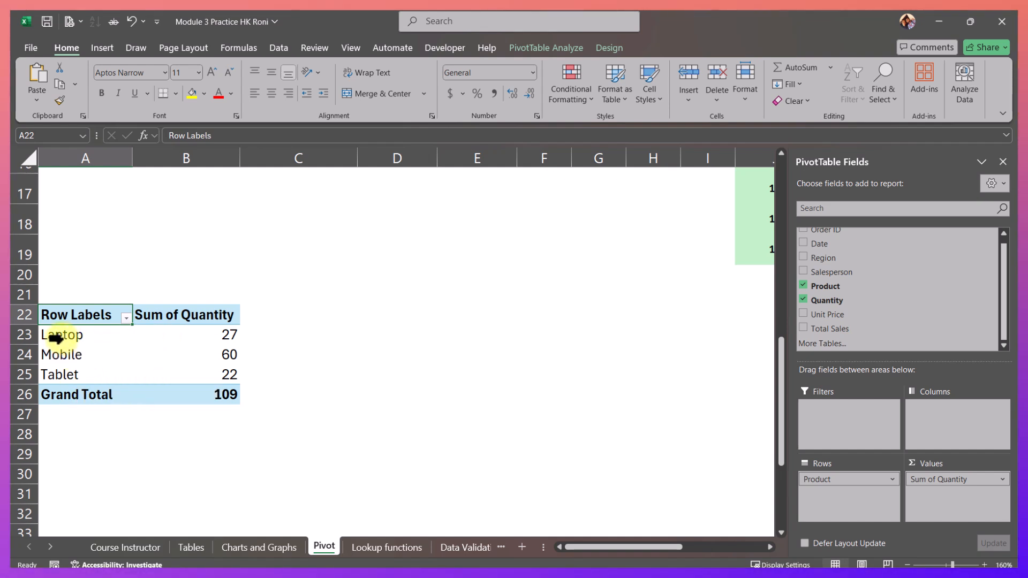
Examine the quantity sold for Laptop, Mobile and Tablet in the PivotTable, ending on Mobile's quantity in cell B24.
{"action": "left_click_drag", "start_coordinate": [55, 339], "coordinate": [201, 331]}
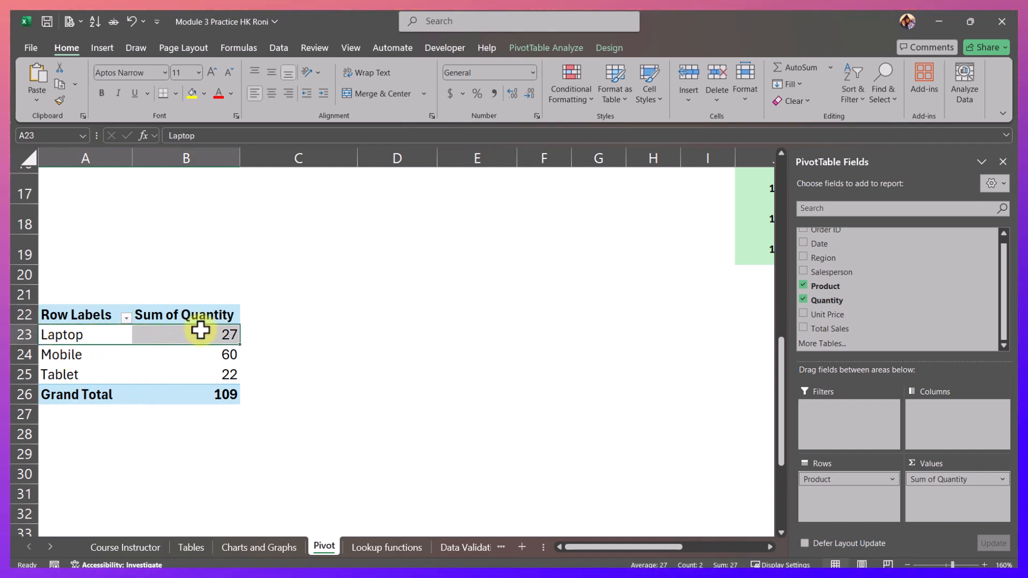
{"action": "left_click", "coordinate": [200, 331]}
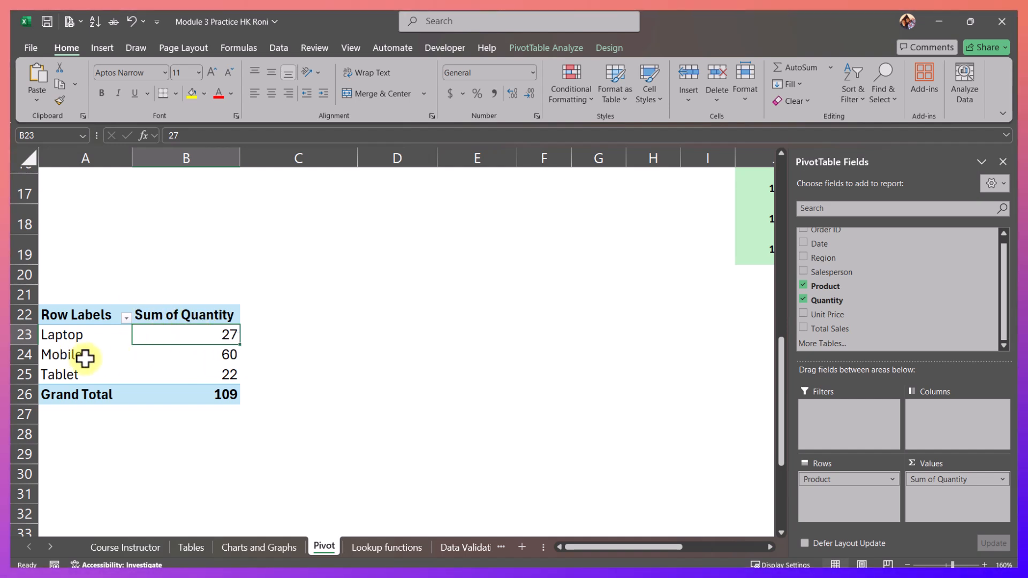
{"action": "left_click", "coordinate": [63, 360]}
{"action": "left_click", "coordinate": [210, 358]}
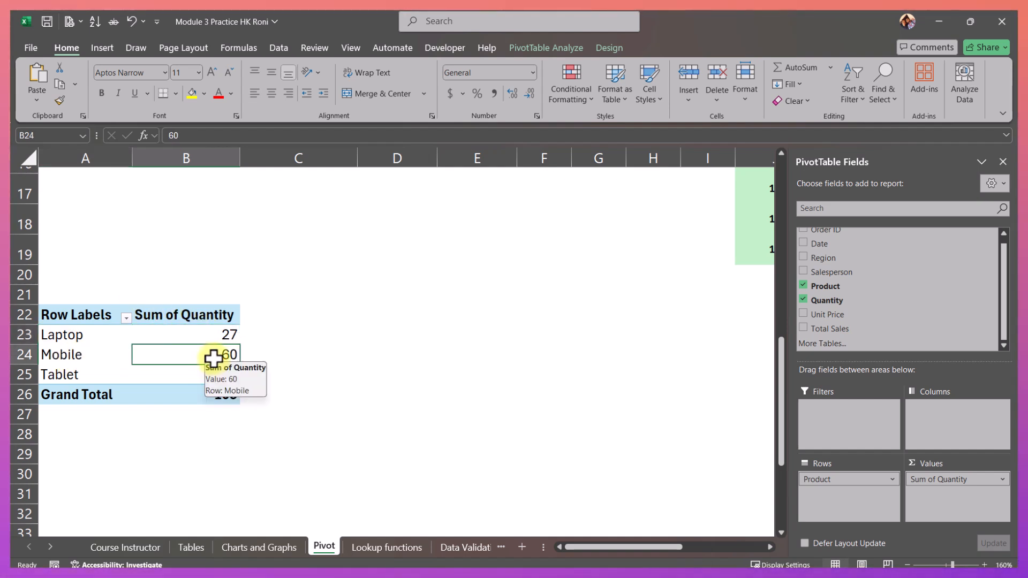
{"action": "left_click", "coordinate": [56, 374]}
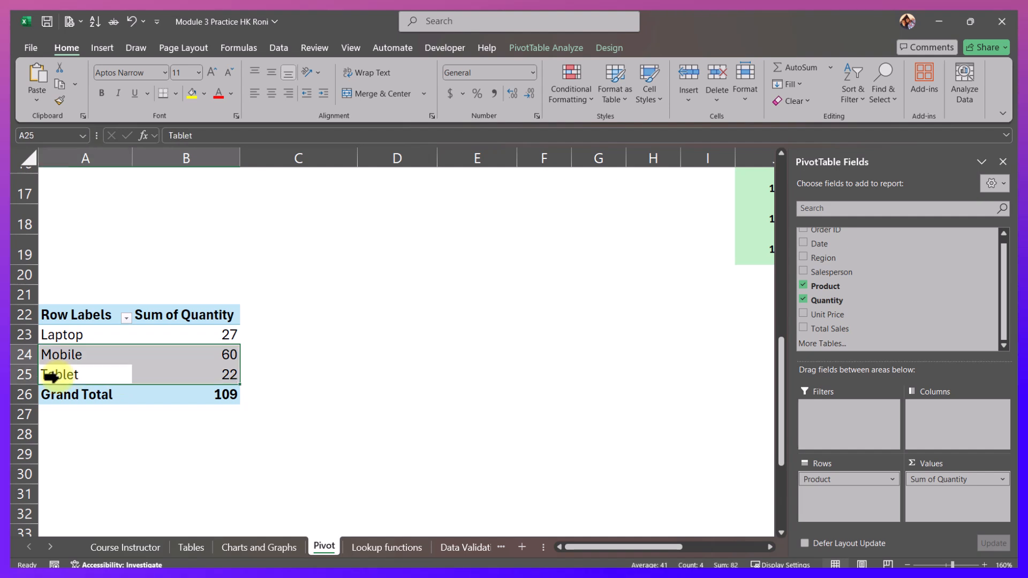
{"action": "left_click", "coordinate": [215, 376]}
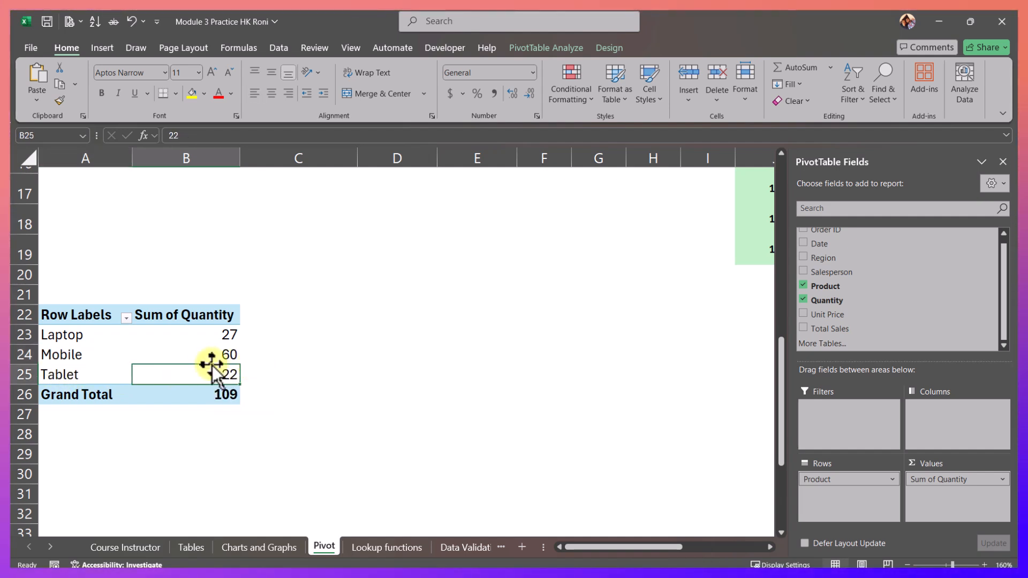
{"action": "left_click", "coordinate": [204, 352]}
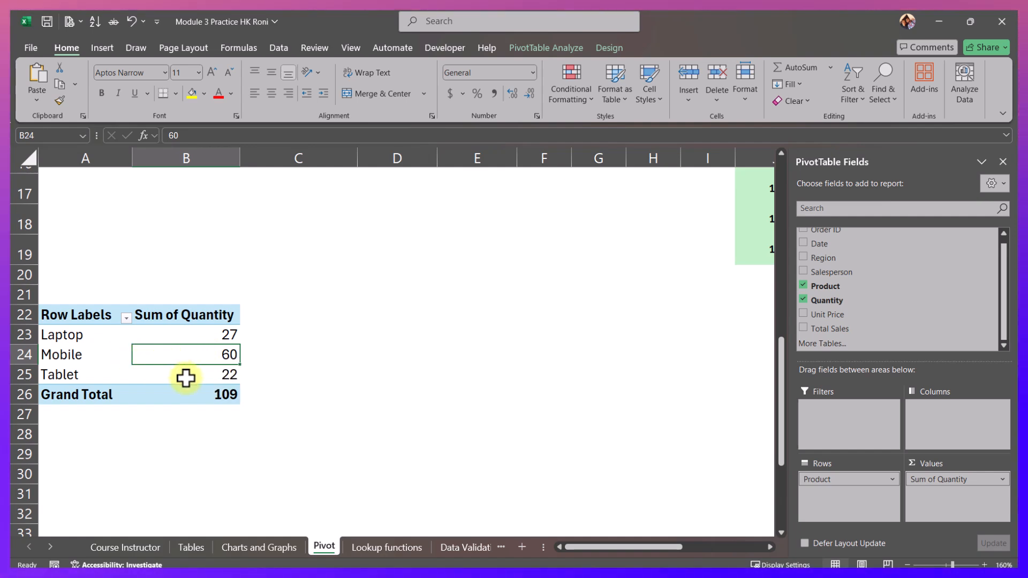
{"action": "mouse_move", "coordinate": [198, 355]}
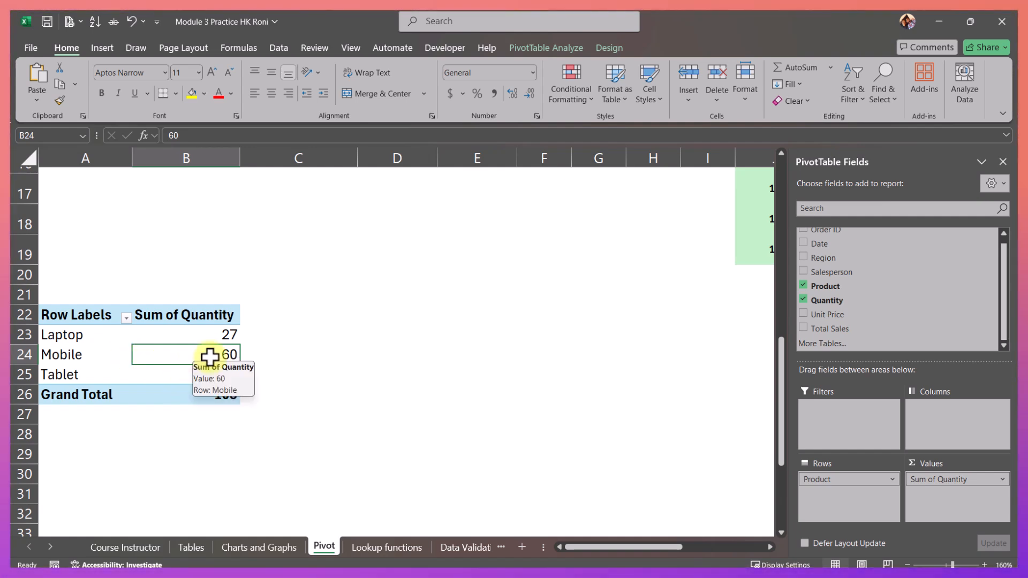
Check Mobile's total against the sales dataset by selecting the product and quantity cells of orders 1004, 1007 and 1009 in turn.
{"action": "scroll", "coordinate": [356, 354], "scroll_direction": "up", "scroll_amount": 6}
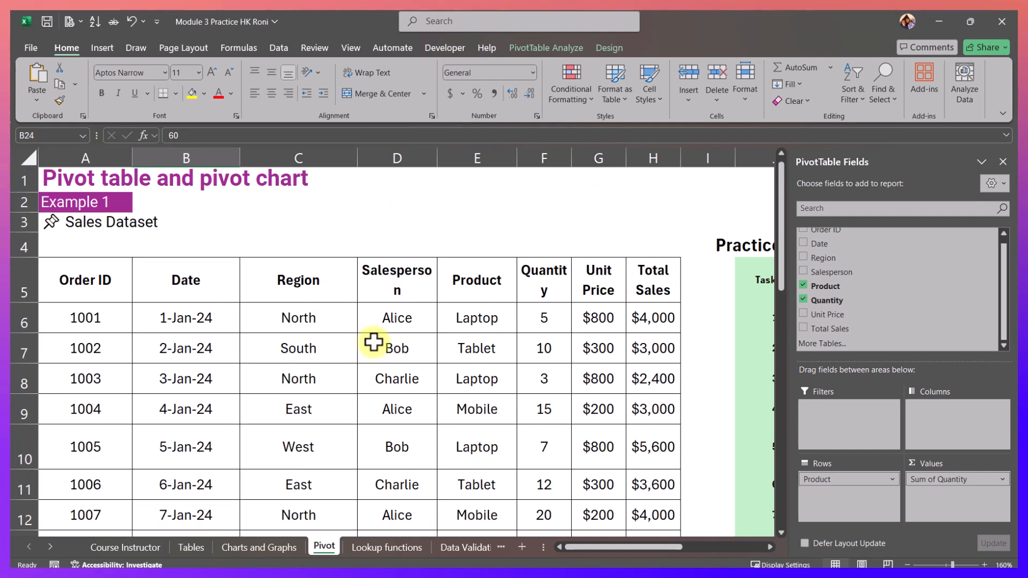
{"action": "scroll", "coordinate": [380, 337], "scroll_direction": "down", "scroll_amount": 1}
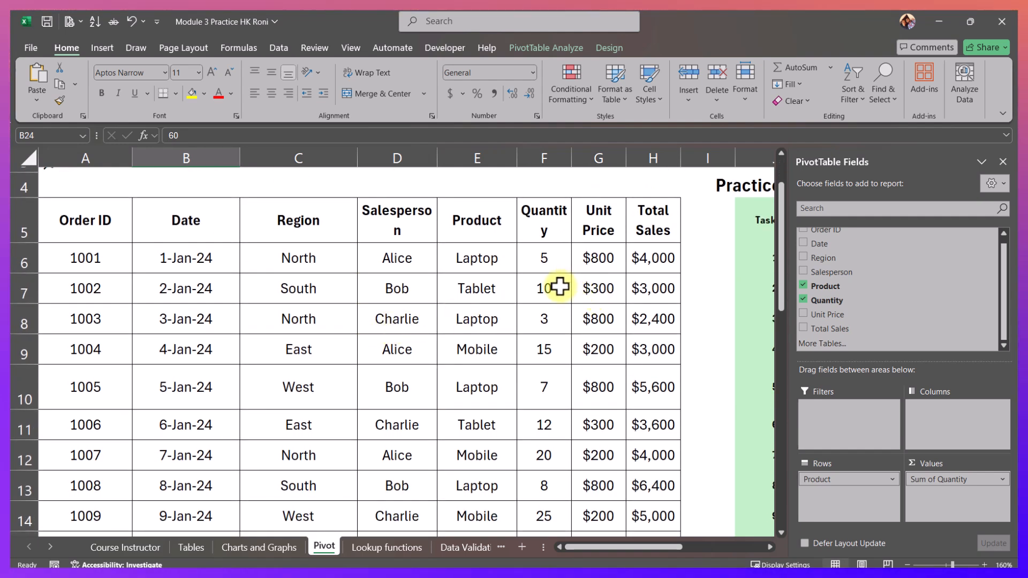
{"action": "scroll", "coordinate": [522, 315], "scroll_direction": "down", "scroll_amount": 1}
{"action": "left_click", "coordinate": [473, 289]}
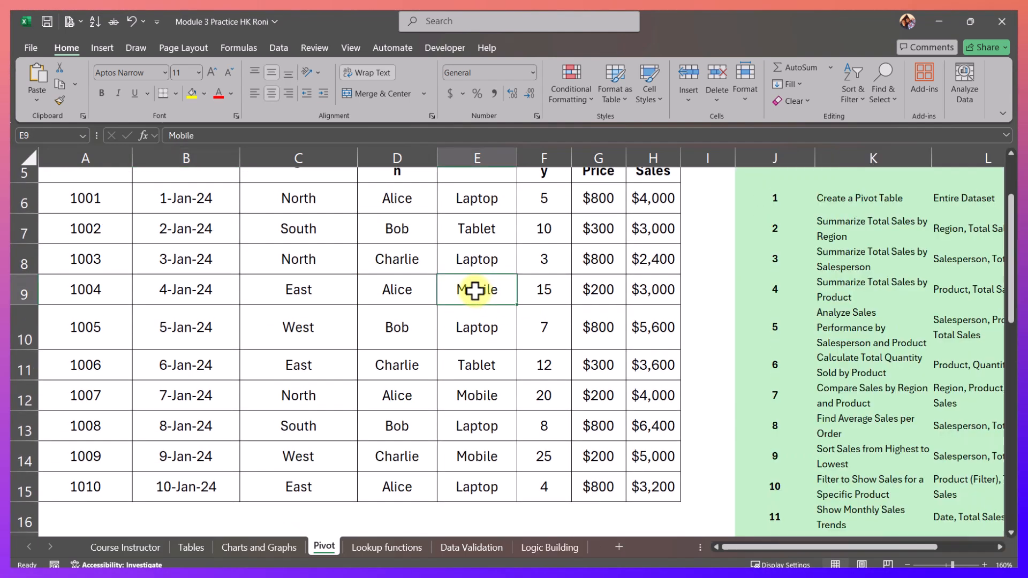
{"action": "left_click_drag", "start_coordinate": [528, 289], "coordinate": [539, 289]}
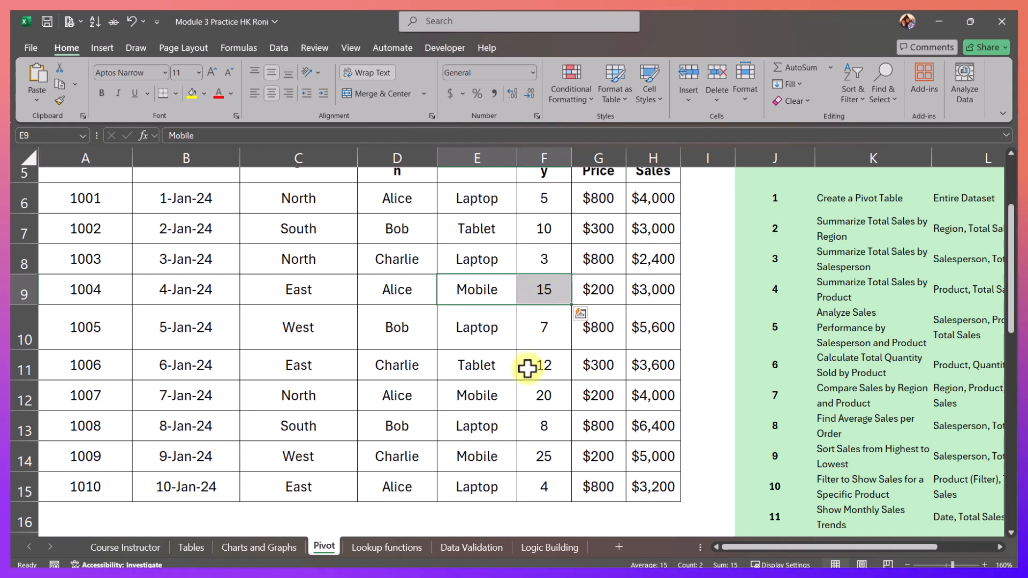
{"action": "left_click_drag", "start_coordinate": [467, 399], "coordinate": [551, 400]}
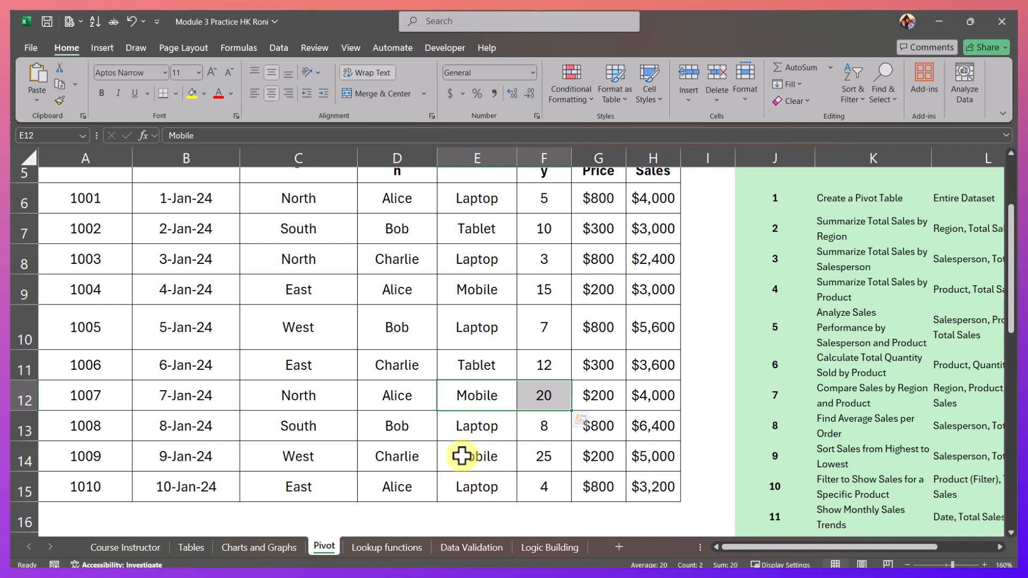
{"action": "left_click_drag", "start_coordinate": [464, 455], "coordinate": [538, 458]}
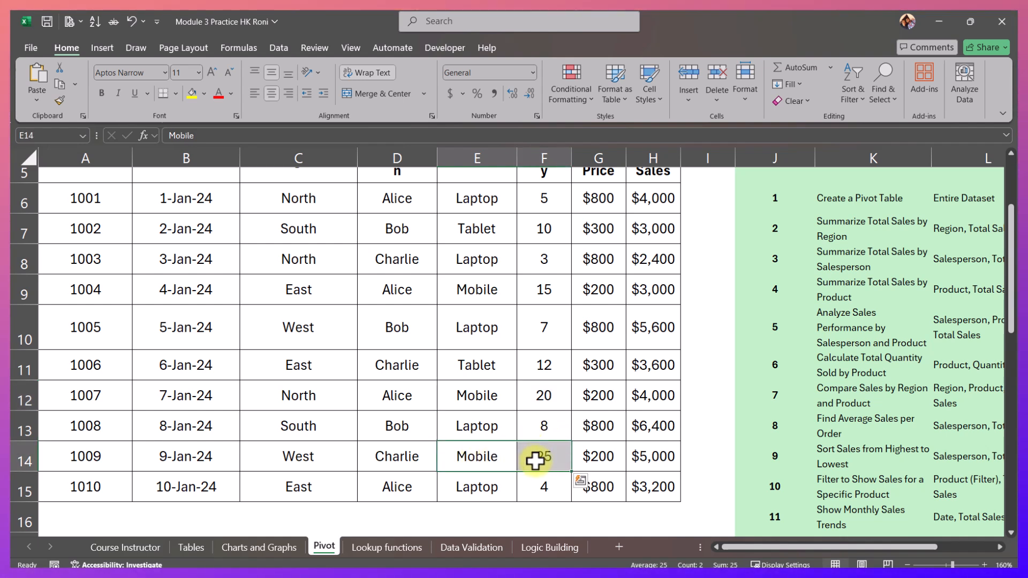
{"action": "scroll", "coordinate": [509, 445], "scroll_direction": "down", "scroll_amount": 4}
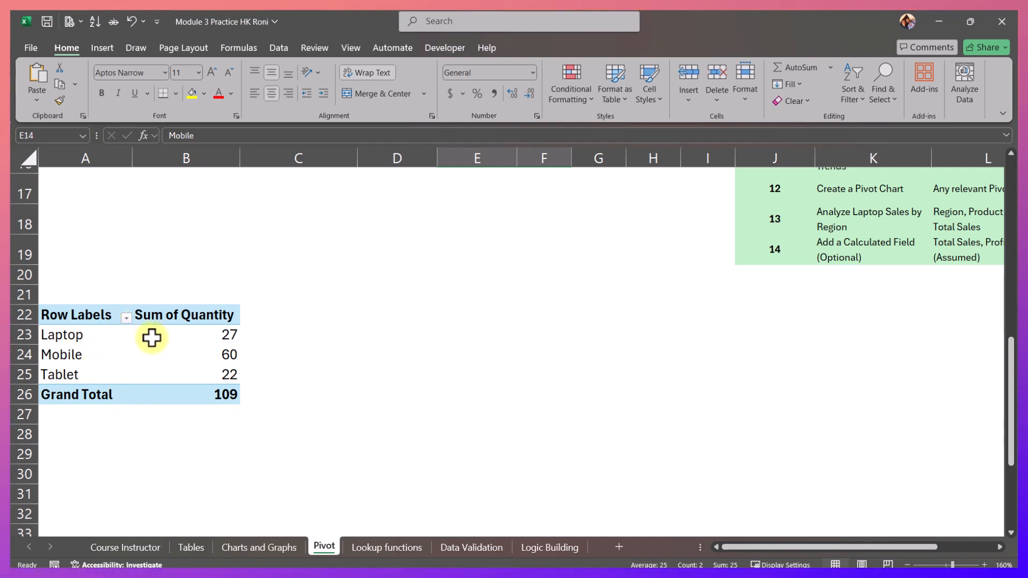
Read practice task 7, compare it with task 5, and select its description, columns-to-use and operation cells.
{"action": "scroll", "coordinate": [852, 491], "scroll_direction": "up", "scroll_amount": 4}
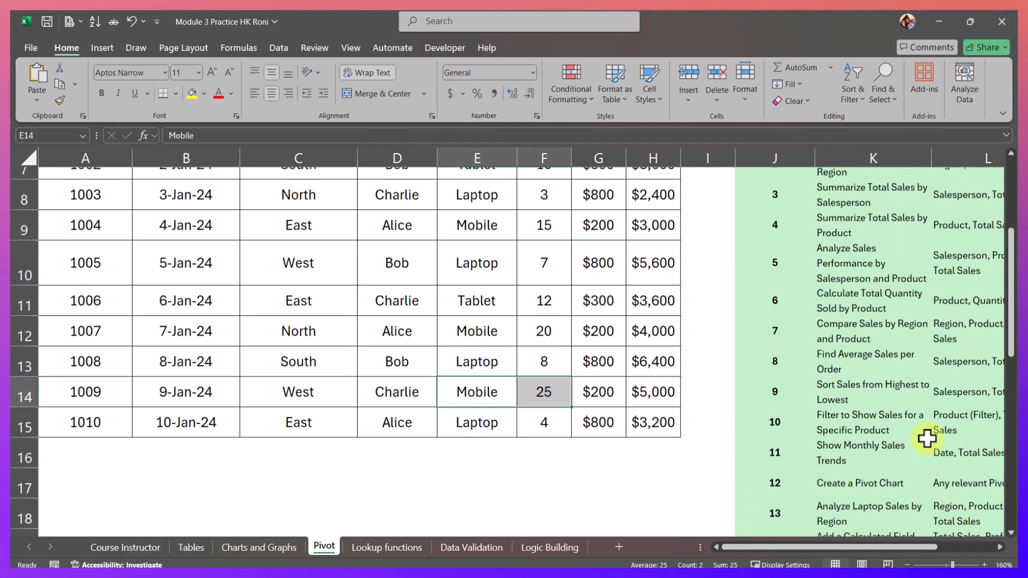
{"action": "left_click_drag", "start_coordinate": [871, 548], "coordinate": [908, 550]}
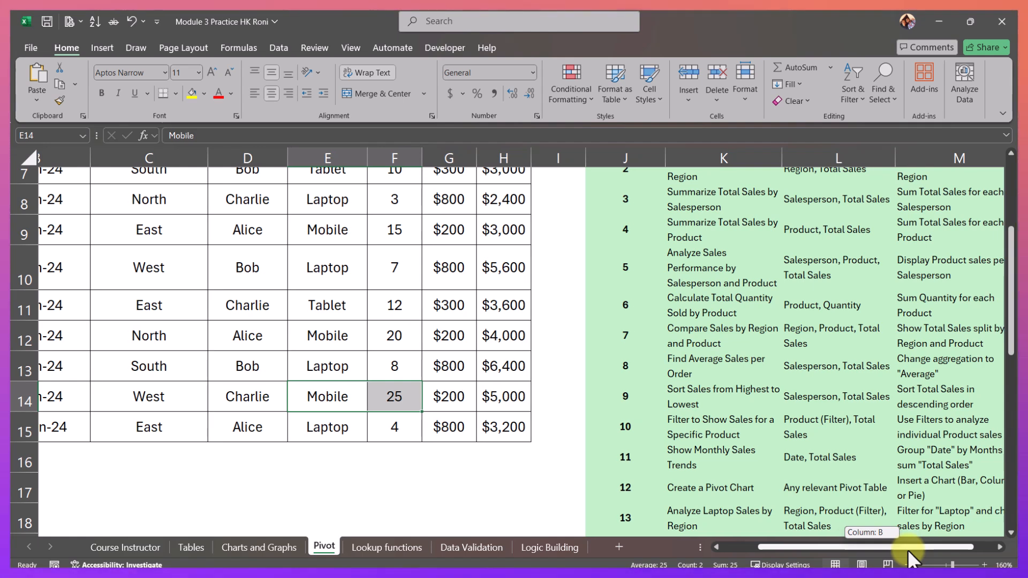
{"action": "scroll", "coordinate": [815, 429], "scroll_direction": "up", "scroll_amount": 1}
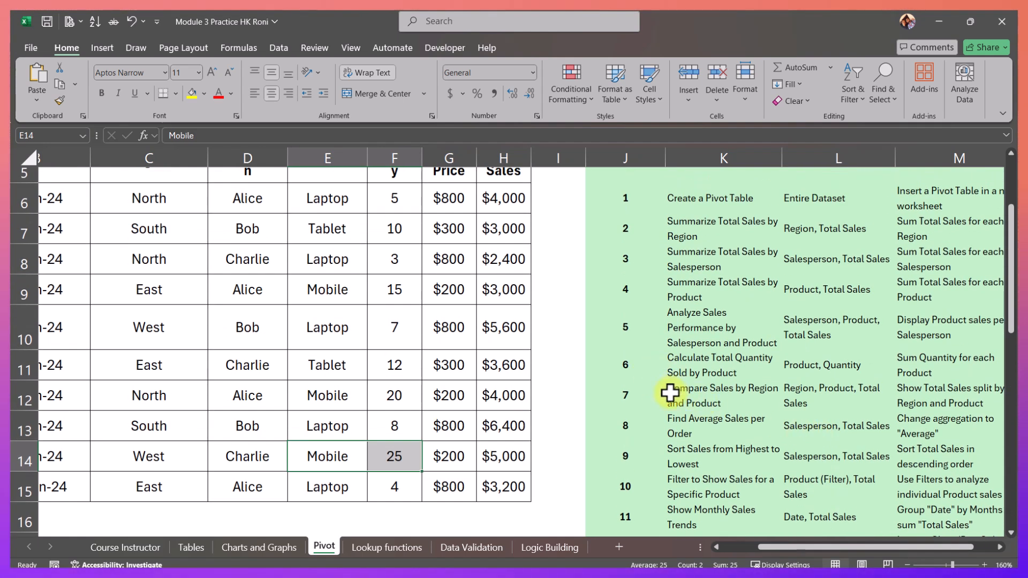
{"action": "left_click_drag", "start_coordinate": [669, 393], "coordinate": [803, 394]}
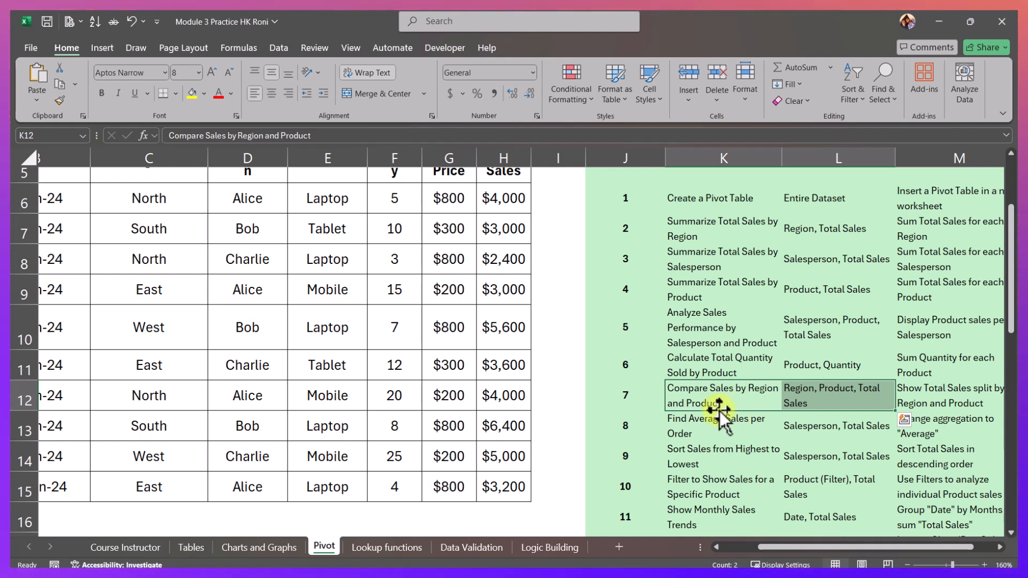
{"action": "left_click_drag", "start_coordinate": [693, 324], "coordinate": [842, 323]}
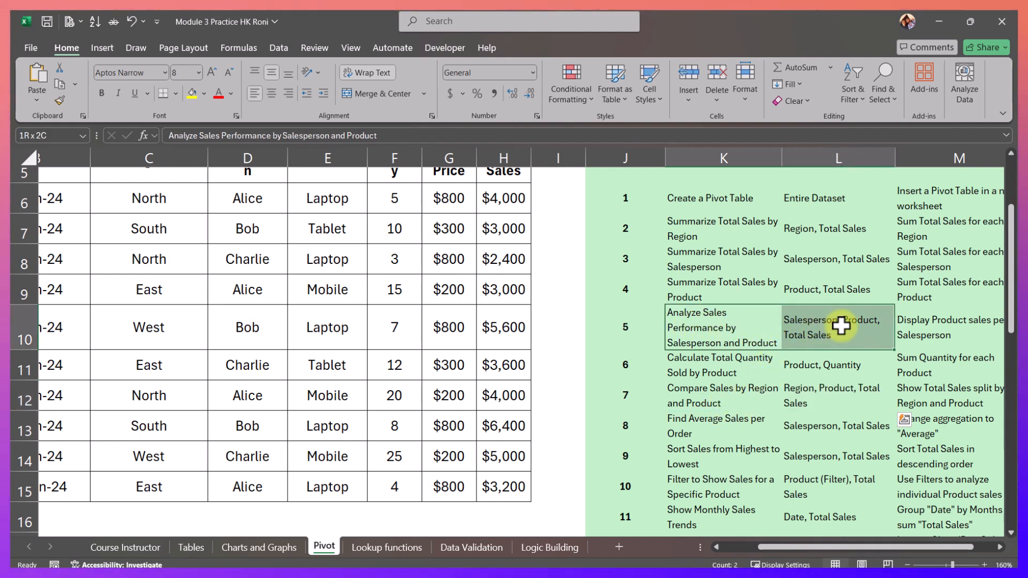
{"action": "left_click_drag", "start_coordinate": [686, 409], "coordinate": [910, 396]}
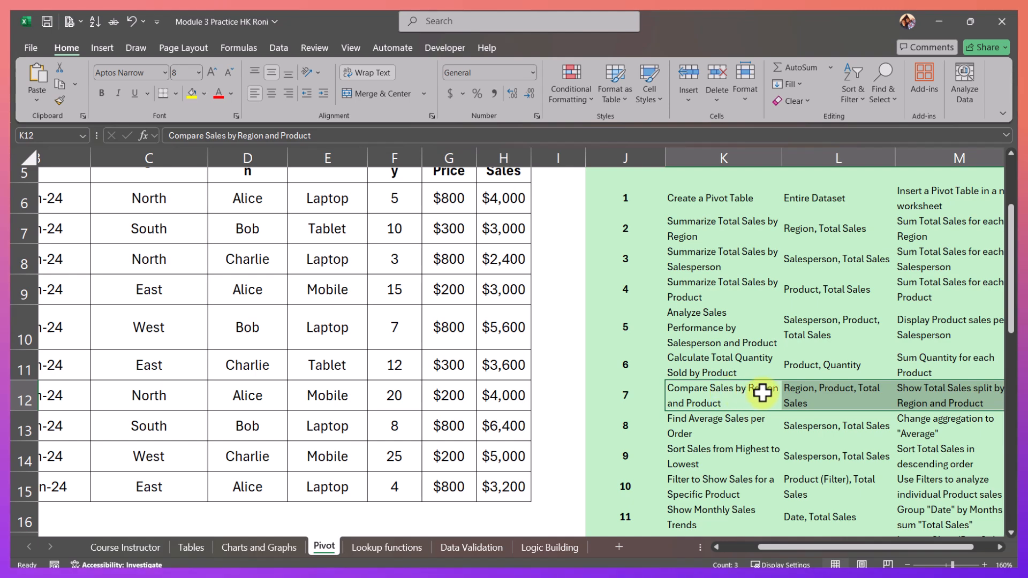
Clear Product and Quantity from the PivotTable and rebuild it with Region and Product as nested rows and Total Sales as values.
{"action": "scroll", "coordinate": [629, 442], "scroll_direction": "down", "scroll_amount": 3}
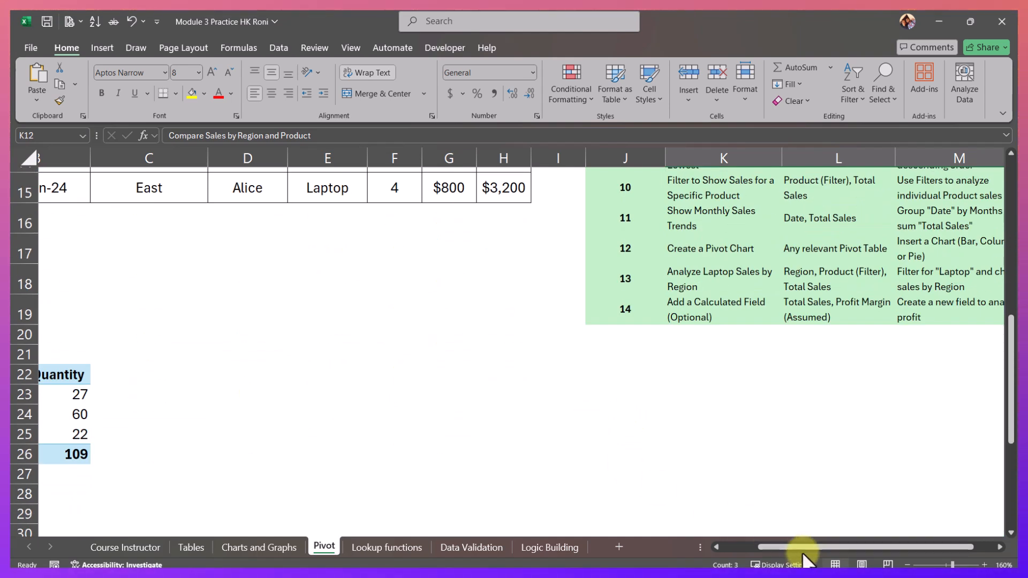
{"action": "left_click_drag", "start_coordinate": [801, 546], "coordinate": [515, 527]}
{"action": "left_click", "coordinate": [49, 394]}
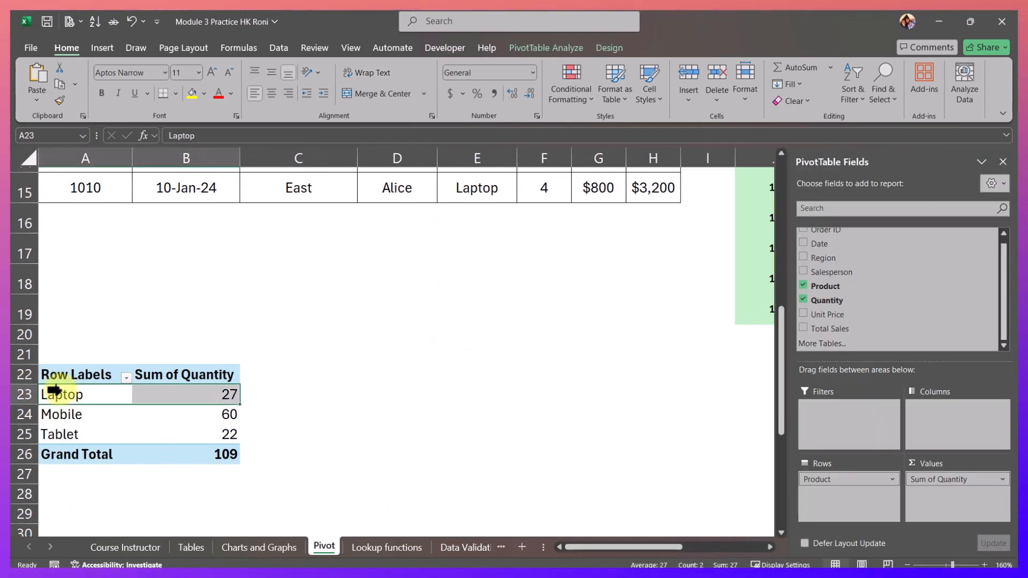
{"action": "left_click", "coordinate": [803, 286]}
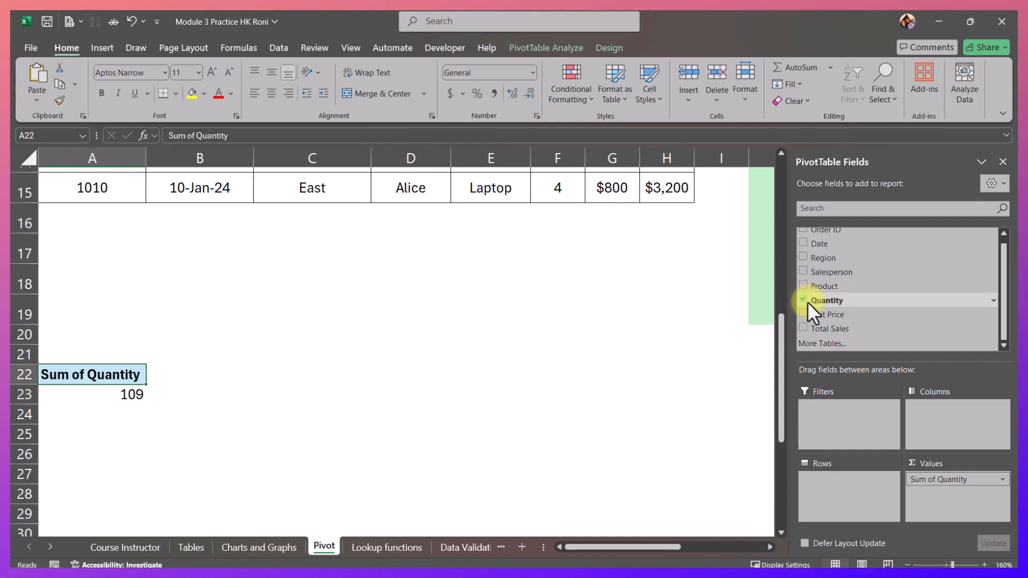
{"action": "left_click", "coordinate": [803, 300]}
{"action": "left_click", "coordinate": [804, 258]}
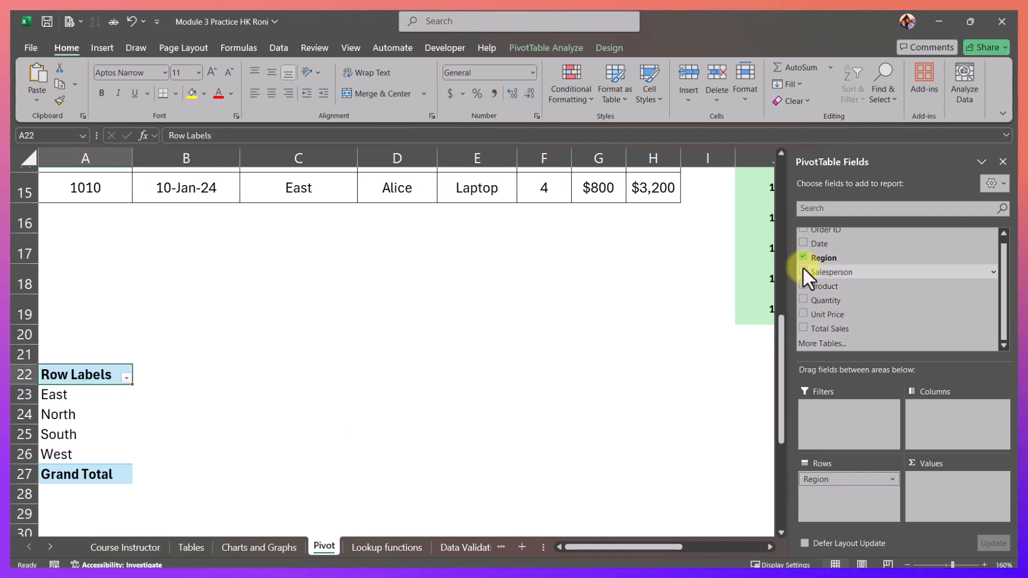
{"action": "left_click", "coordinate": [803, 286]}
{"action": "left_click", "coordinate": [804, 329]}
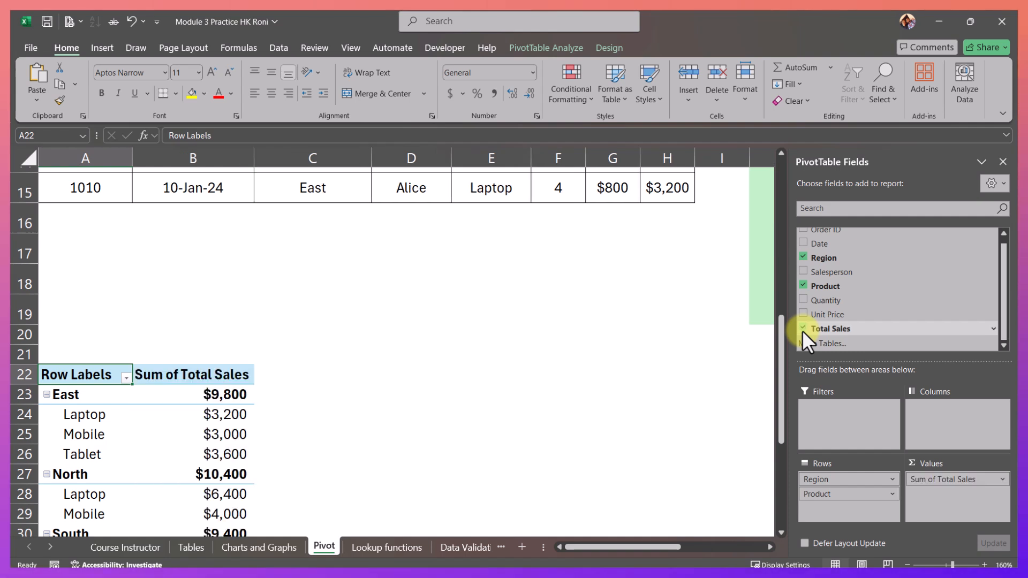
Try Product as PivotTable columns, return it to rows, and move Region to columns instead.
{"action": "scroll", "coordinate": [482, 464], "scroll_direction": "down", "scroll_amount": 2}
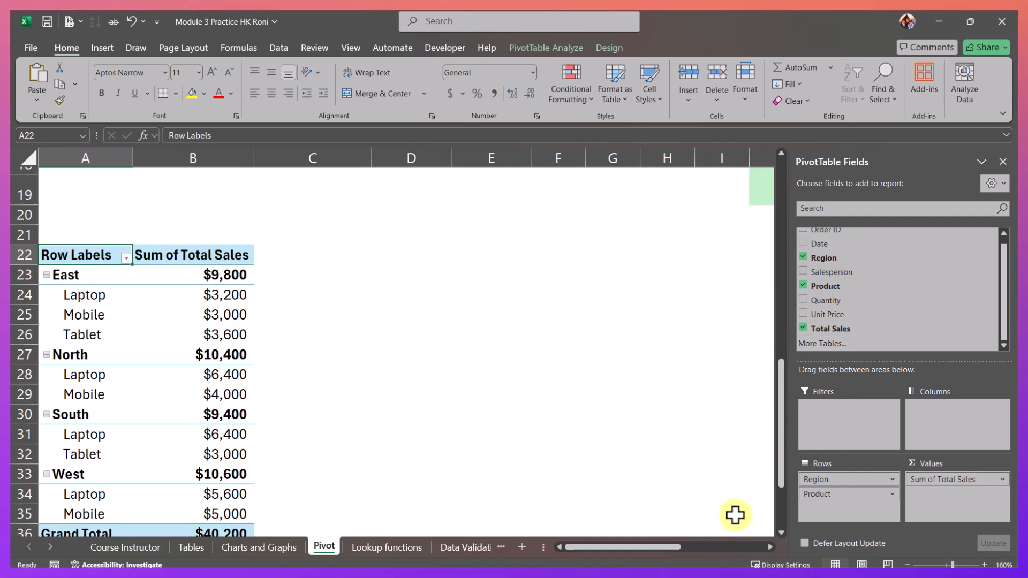
{"action": "scroll", "coordinate": [156, 394], "scroll_direction": "down", "scroll_amount": 1}
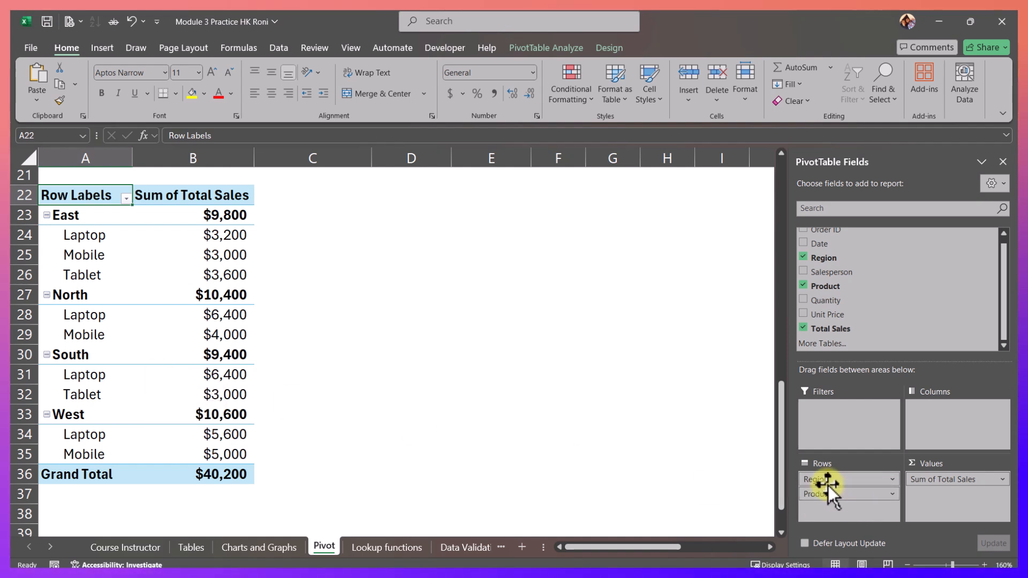
{"action": "left_click_drag", "start_coordinate": [817, 493], "coordinate": [963, 422]}
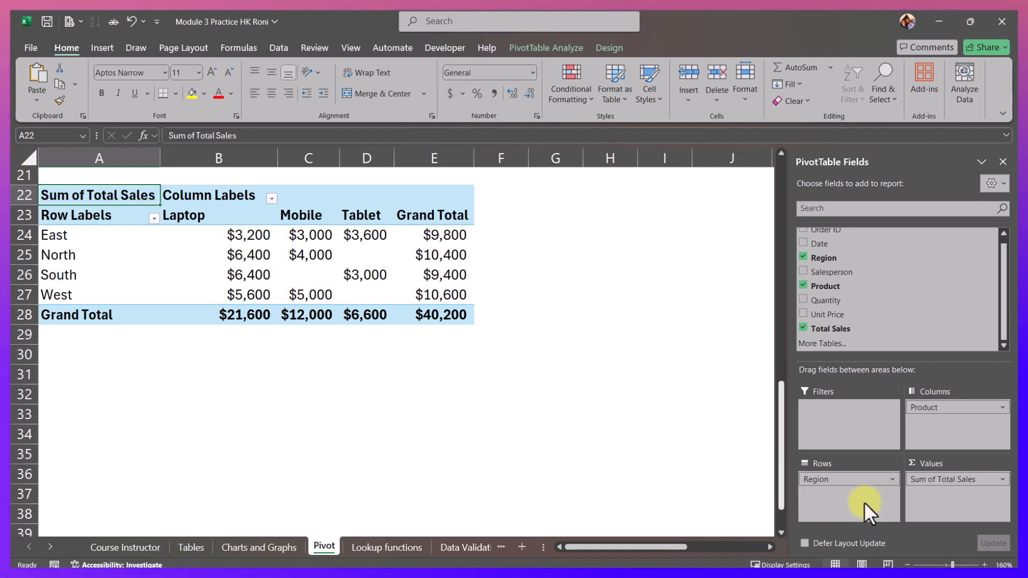
{"action": "left_click_drag", "start_coordinate": [953, 408], "coordinate": [832, 520]}
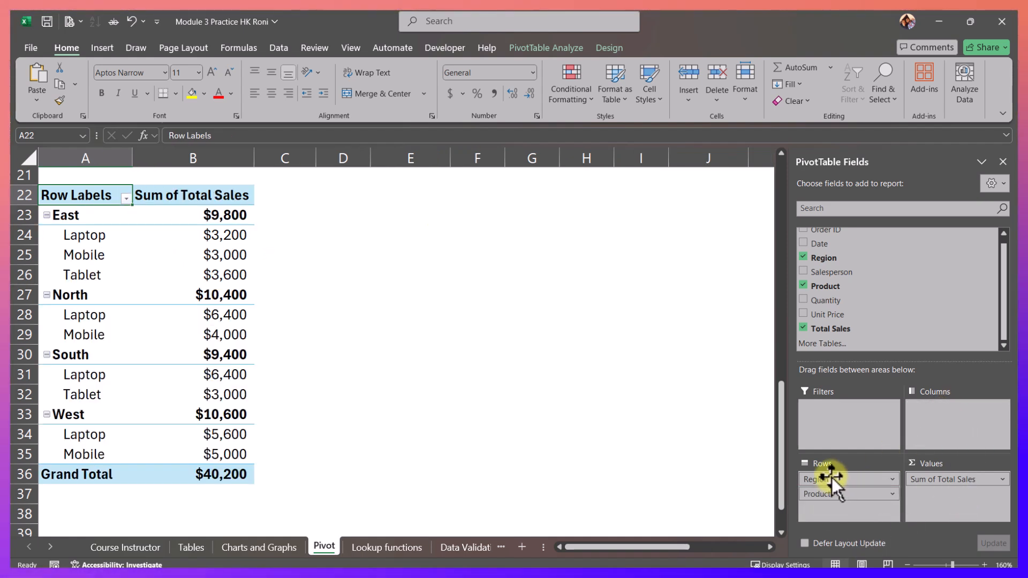
{"action": "left_click_drag", "start_coordinate": [832, 477], "coordinate": [954, 423]}
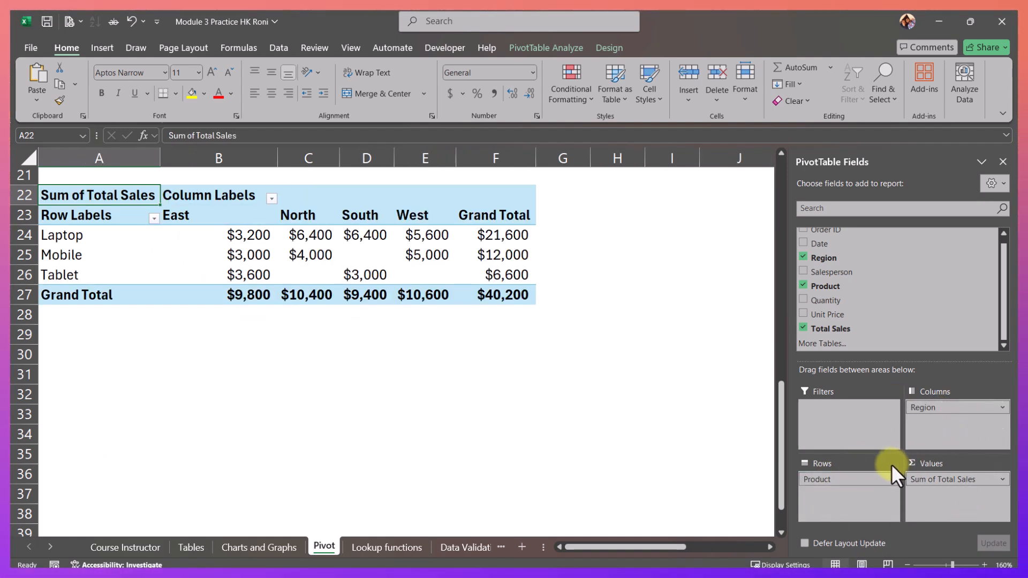
Review practice task 7, then read task 8 and select its row and its columns-to-use cell.
{"action": "scroll", "coordinate": [682, 385], "scroll_direction": "up", "scroll_amount": 3}
{"action": "scroll", "coordinate": [682, 385], "scroll_direction": "up", "scroll_amount": 3}
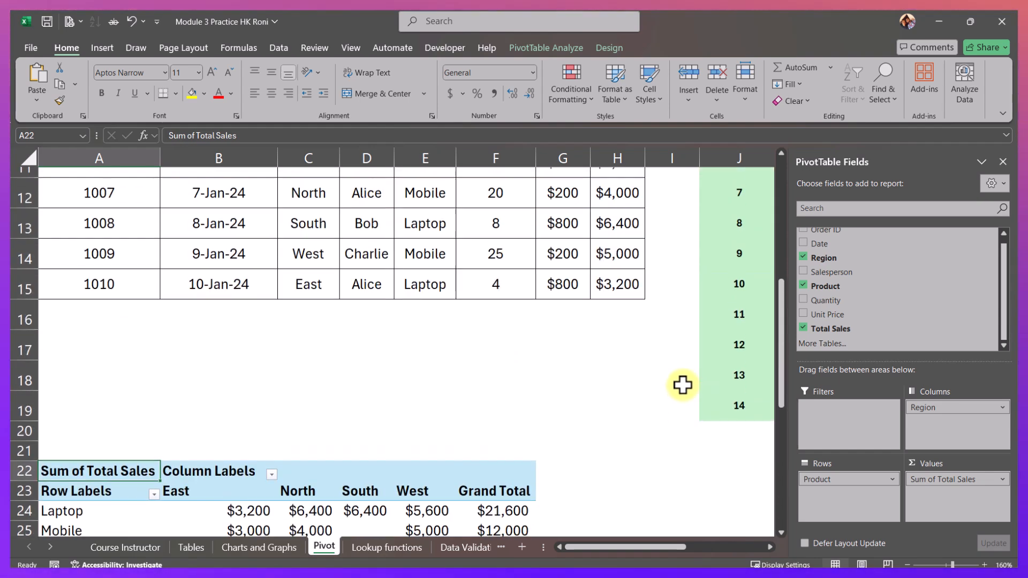
{"action": "left_click_drag", "start_coordinate": [661, 547], "coordinate": [724, 538]}
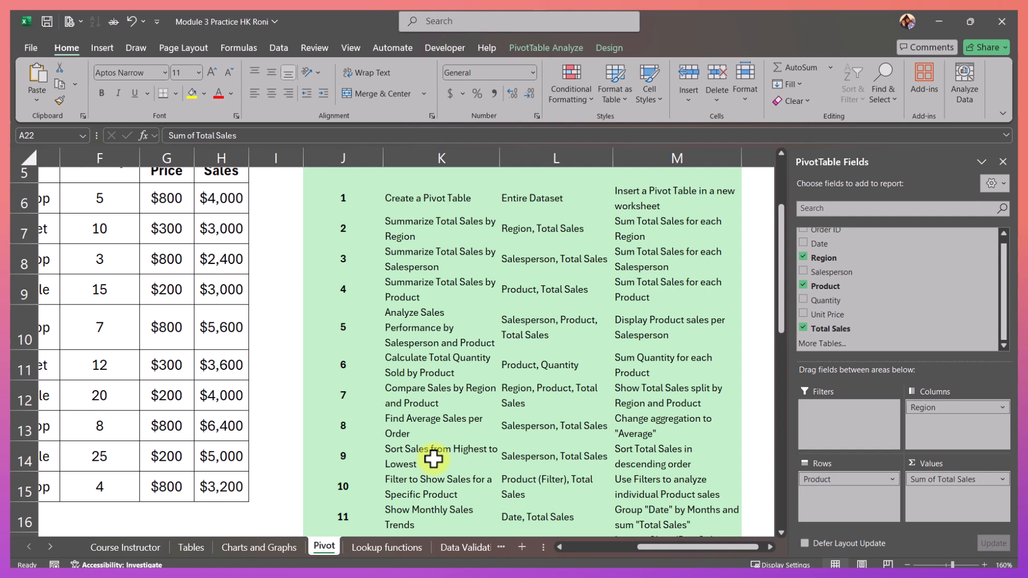
{"action": "left_click", "coordinate": [388, 410]}
{"action": "left_click_drag", "start_coordinate": [360, 400], "coordinate": [655, 399]}
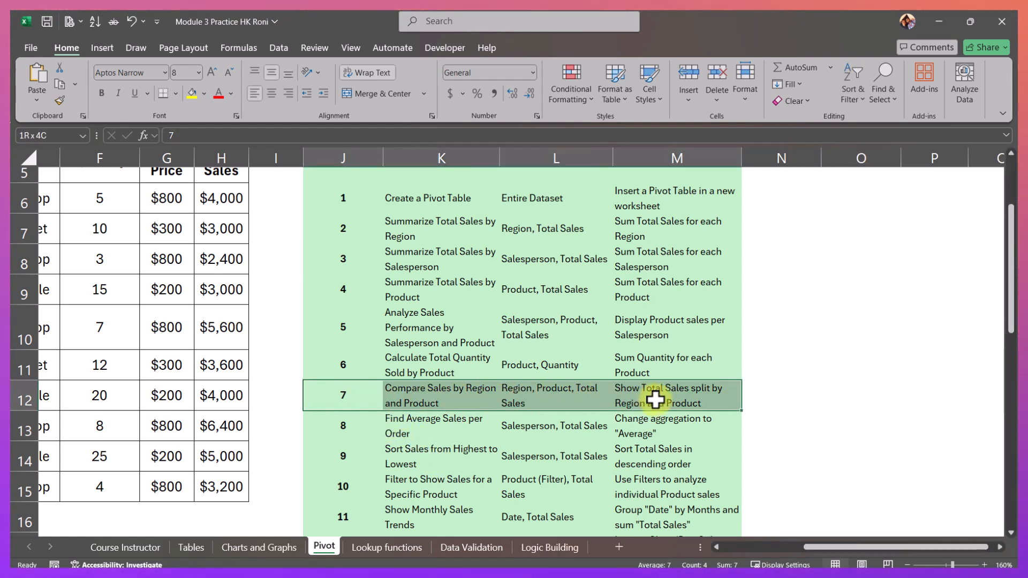
{"action": "left_click_drag", "start_coordinate": [342, 429], "coordinate": [670, 429]}
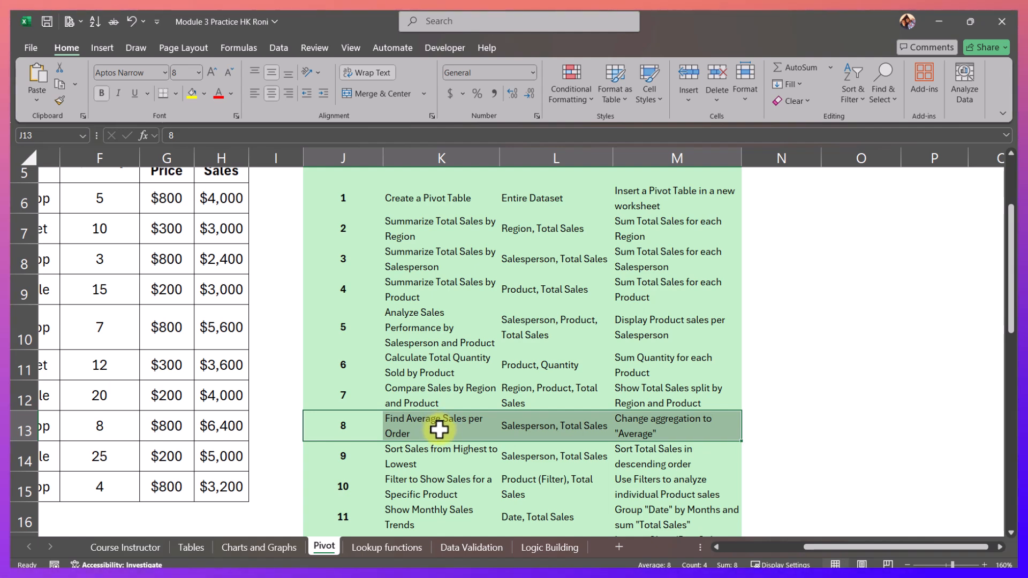
{"action": "left_click", "coordinate": [520, 430]}
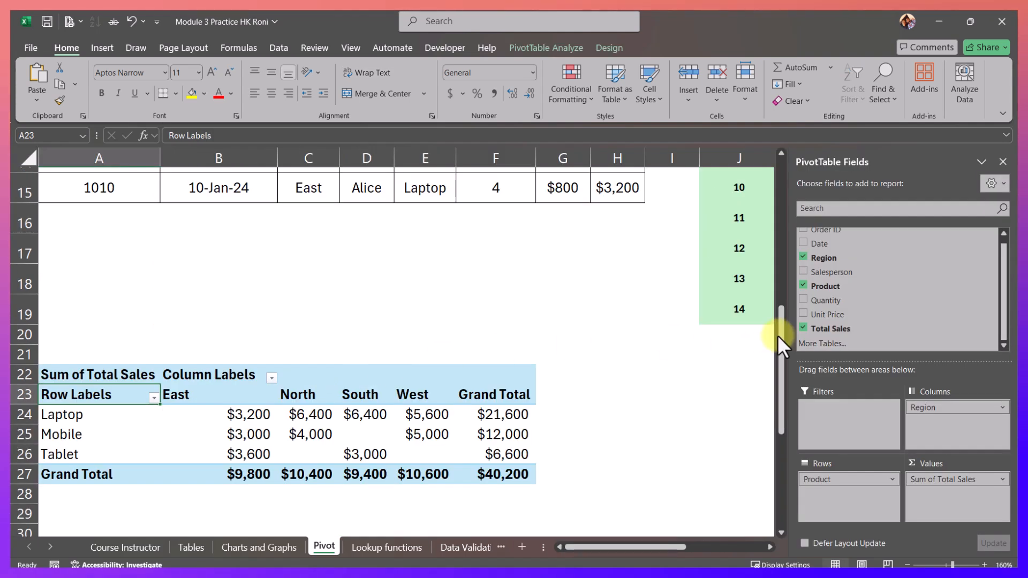
Clear Region, Product and Total Sales from the PivotTable and rebuild it with Salesperson as rows and Total Sales as values, selecting the first total.
{"action": "left_click", "coordinate": [804, 258]}
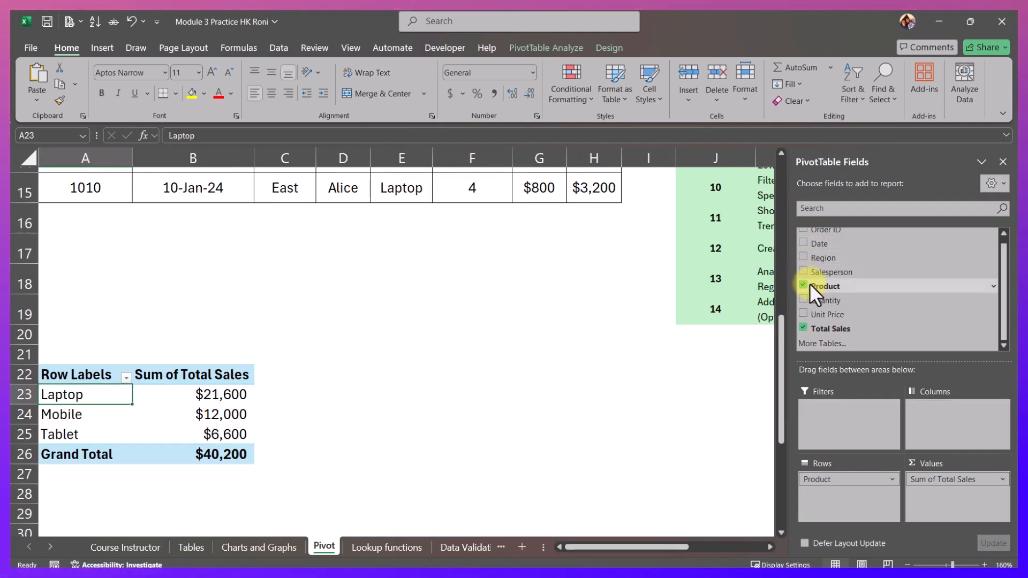
{"action": "left_click", "coordinate": [806, 286]}
{"action": "left_click", "coordinate": [805, 328]}
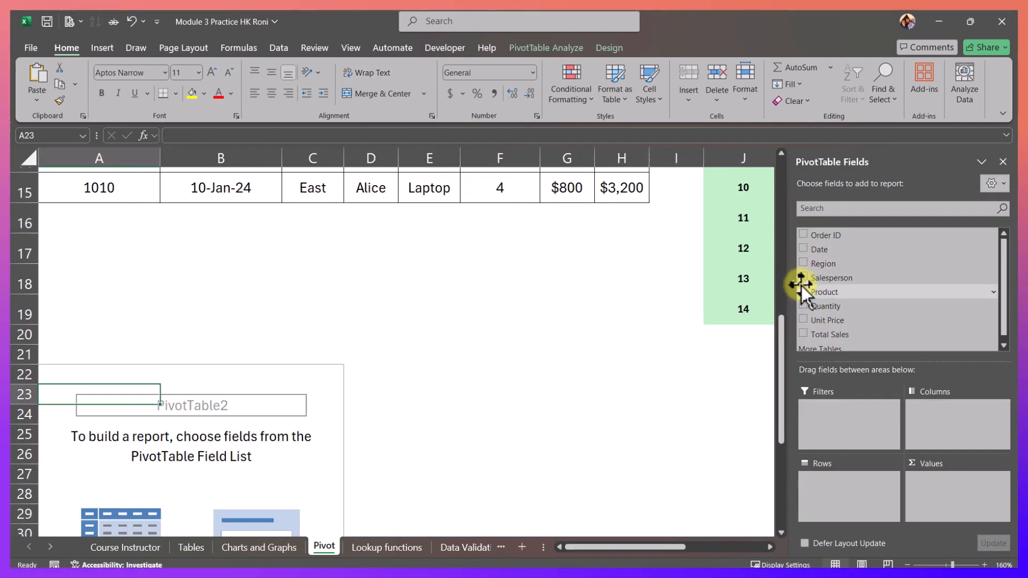
{"action": "left_click", "coordinate": [802, 279]}
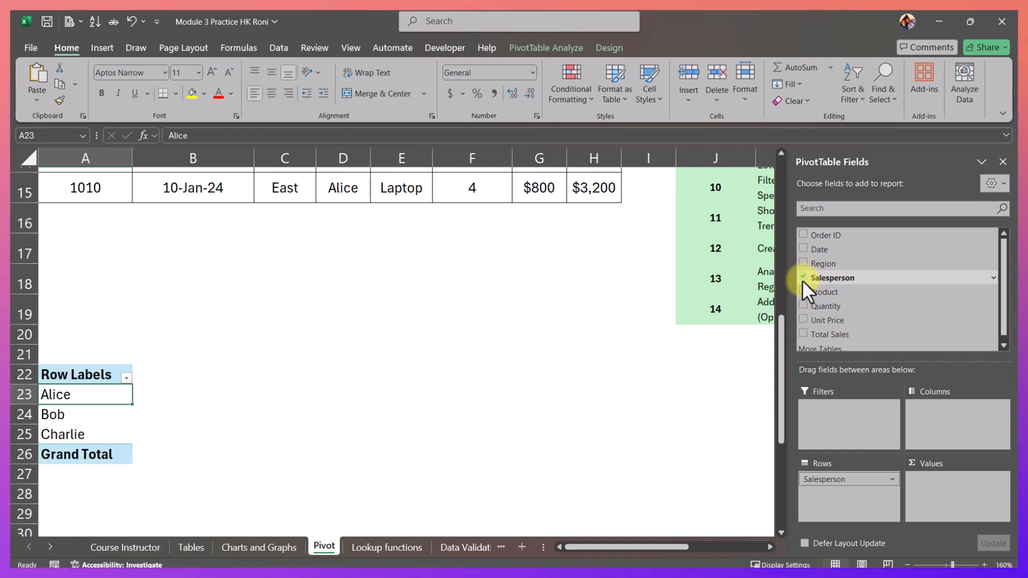
{"action": "left_click", "coordinate": [805, 335]}
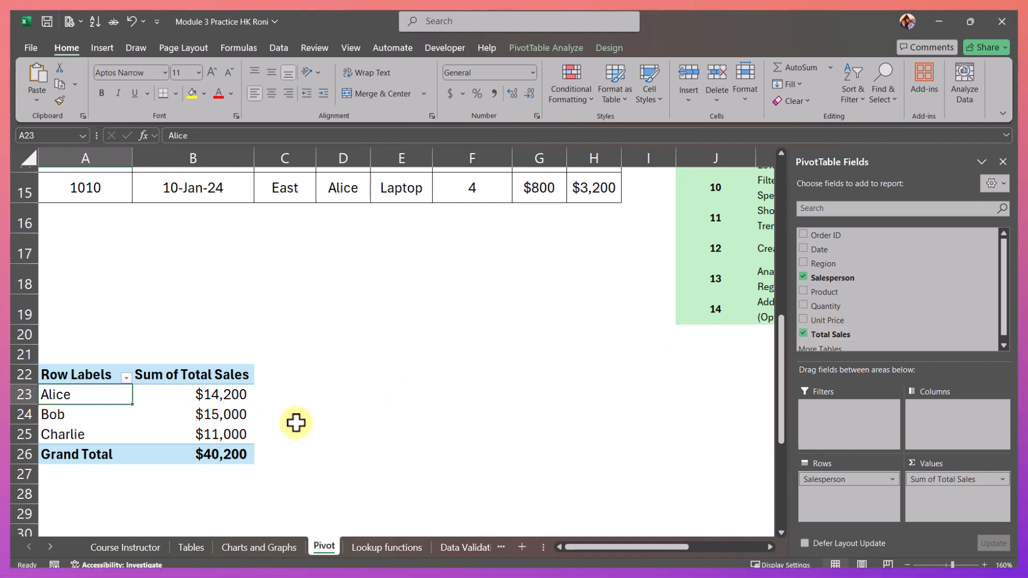
{"action": "left_click", "coordinate": [210, 395]}
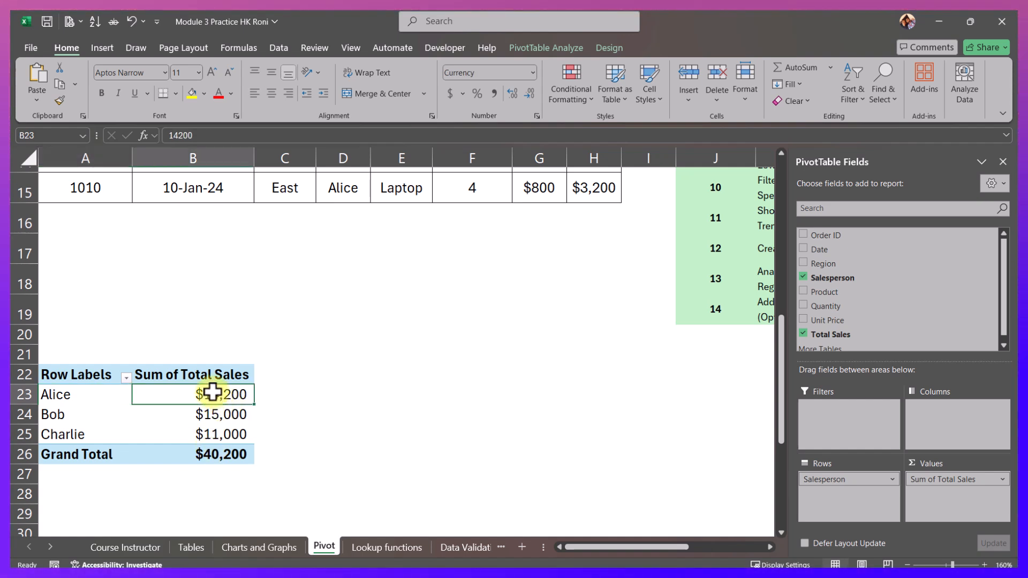
{"action": "mouse_move", "coordinate": [234, 394]}
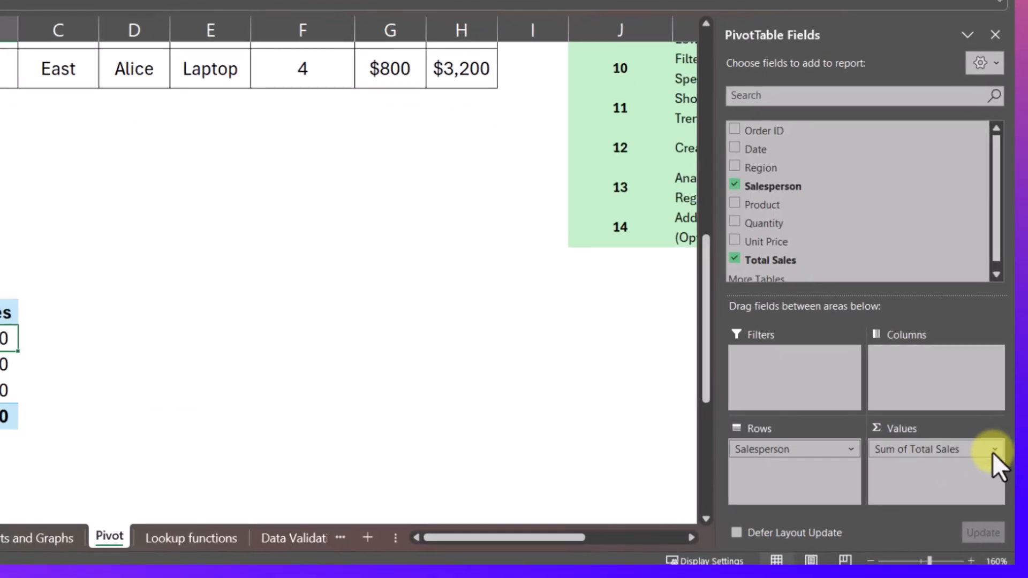
Preview Average, Max, Min and Count as summary calculations for the Total Sales value field, and apply Average.
{"action": "left_click", "coordinate": [994, 450]}
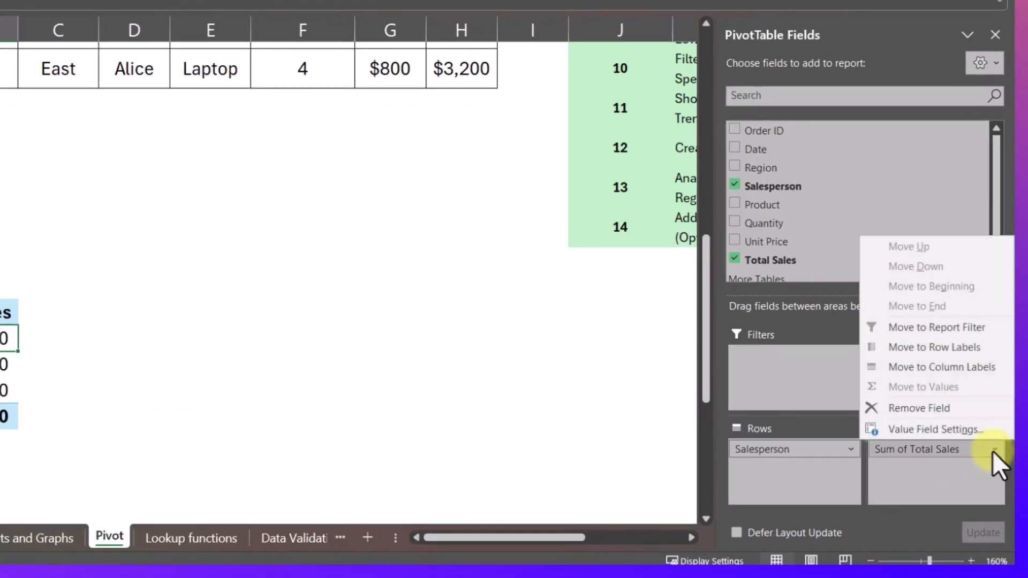
{"action": "left_click", "coordinate": [934, 430]}
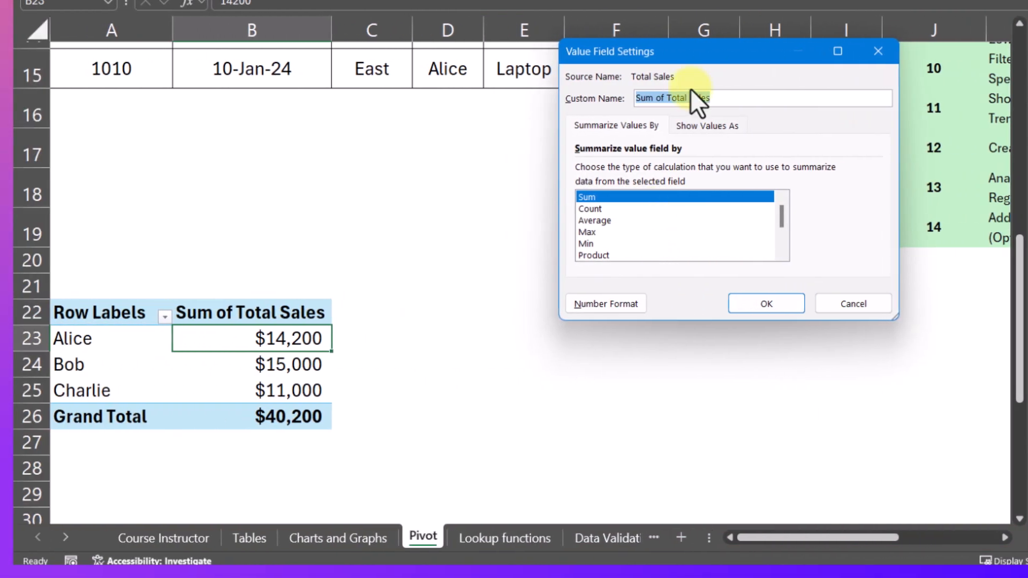
{"action": "left_click_drag", "start_coordinate": [702, 54], "coordinate": [607, 155]}
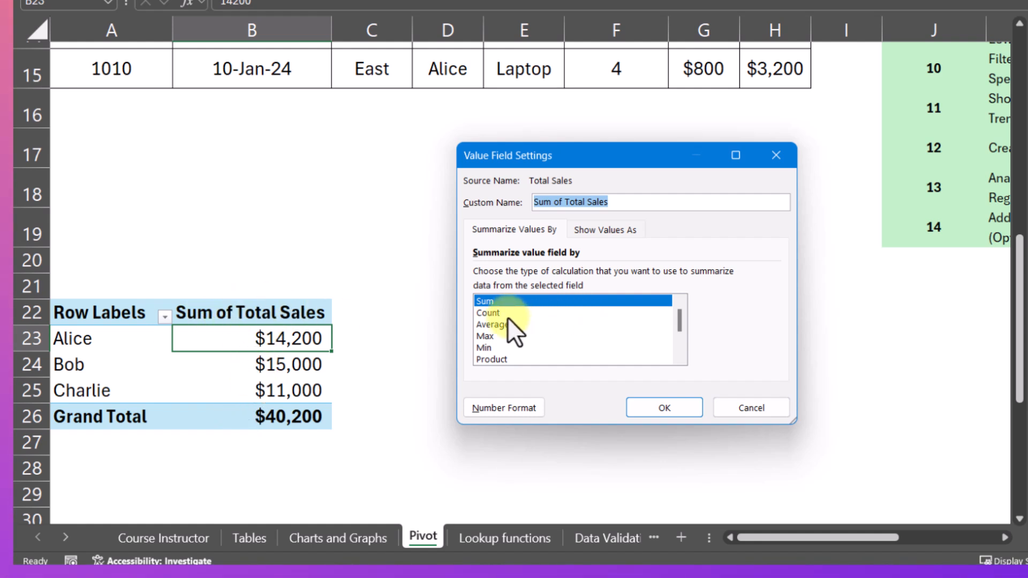
{"action": "left_click", "coordinate": [488, 324]}
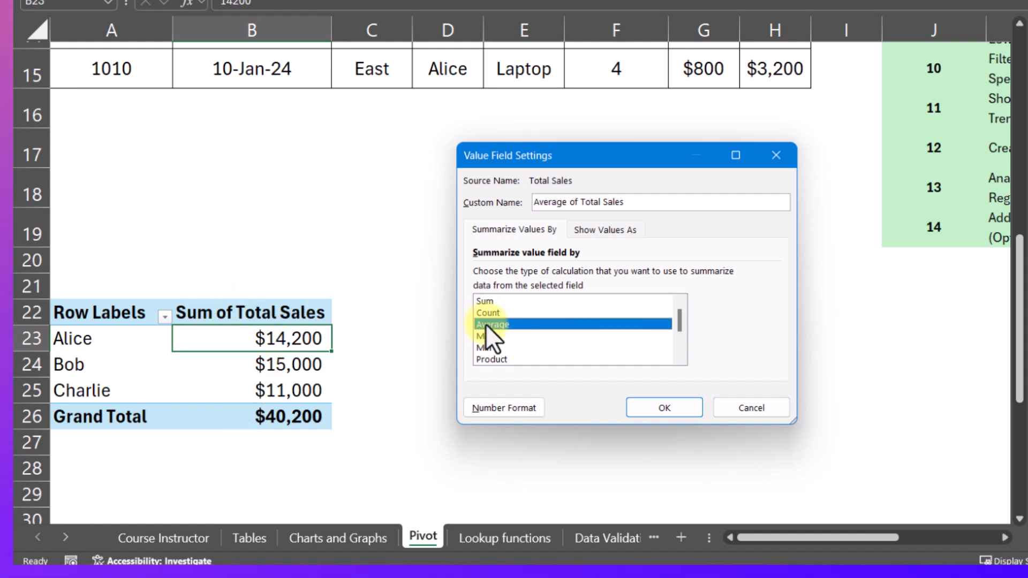
{"action": "left_click", "coordinate": [489, 337]}
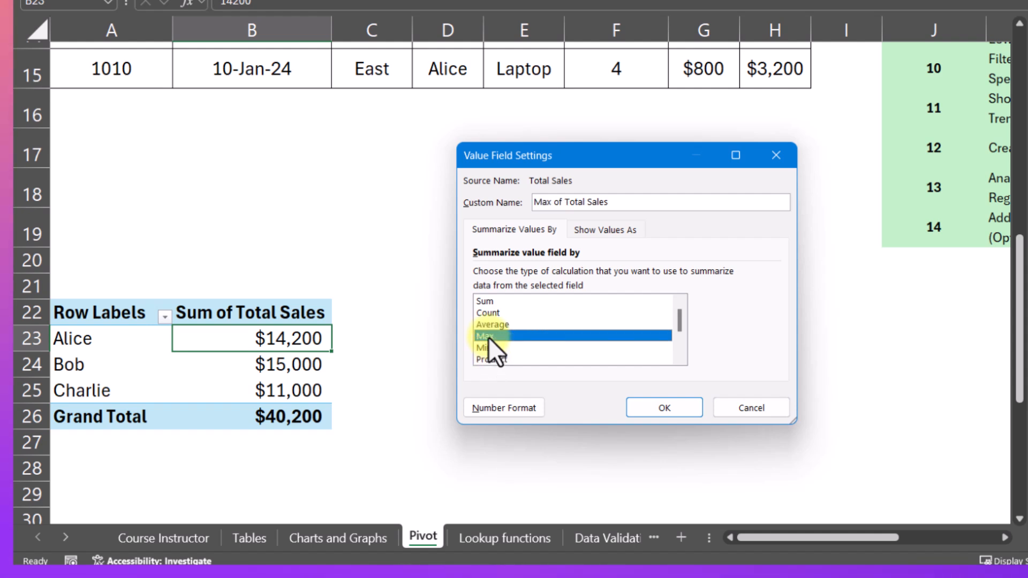
{"action": "left_click", "coordinate": [486, 348]}
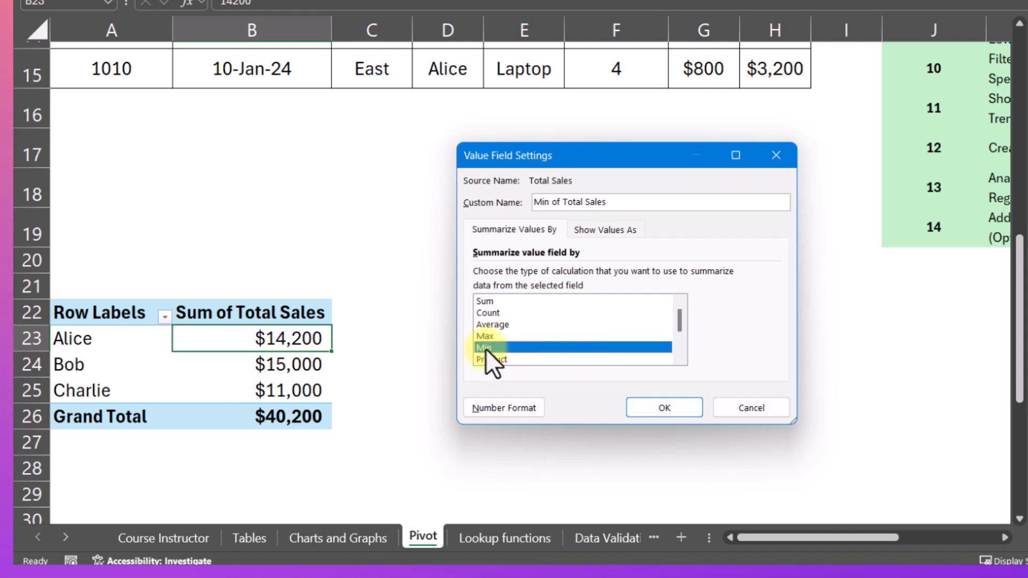
{"action": "scroll", "coordinate": [491, 347], "scroll_direction": "down", "scroll_amount": 1}
{"action": "scroll", "coordinate": [490, 330], "scroll_direction": "up", "scroll_amount": 1}
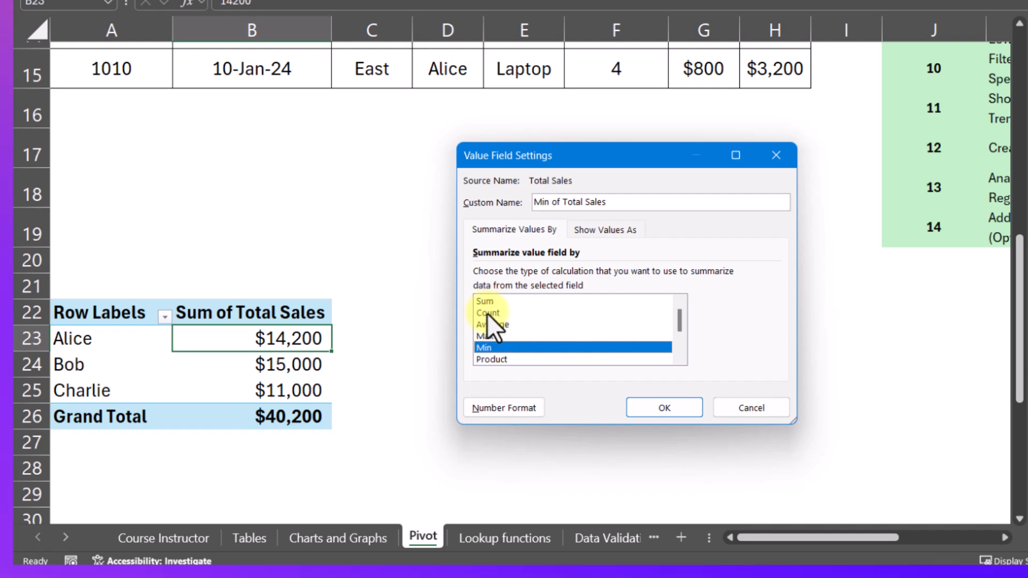
{"action": "left_click", "coordinate": [487, 313]}
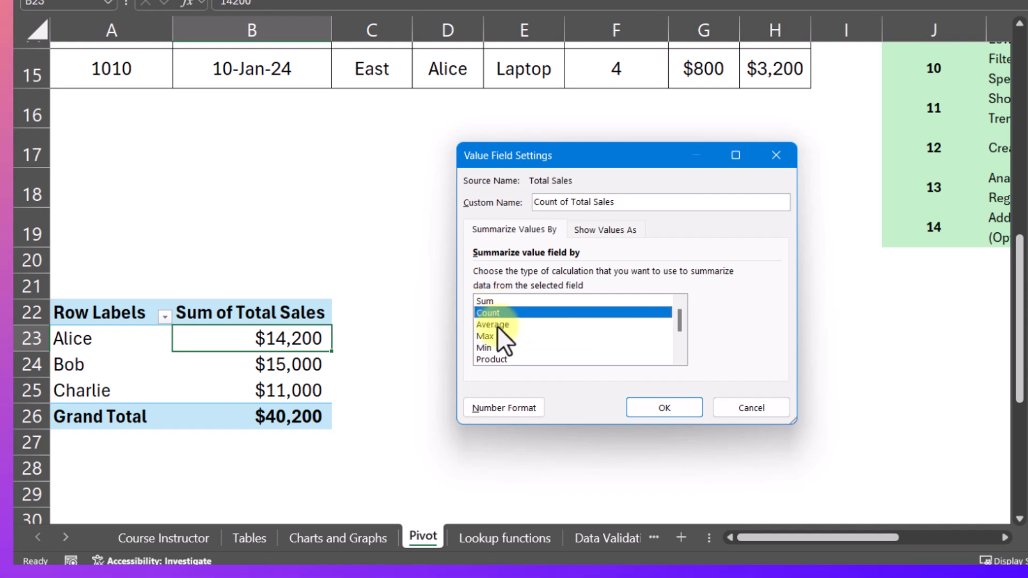
{"action": "scroll", "coordinate": [498, 332], "scroll_direction": "down", "scroll_amount": 1}
{"action": "scroll", "coordinate": [507, 354], "scroll_direction": "up", "scroll_amount": 1}
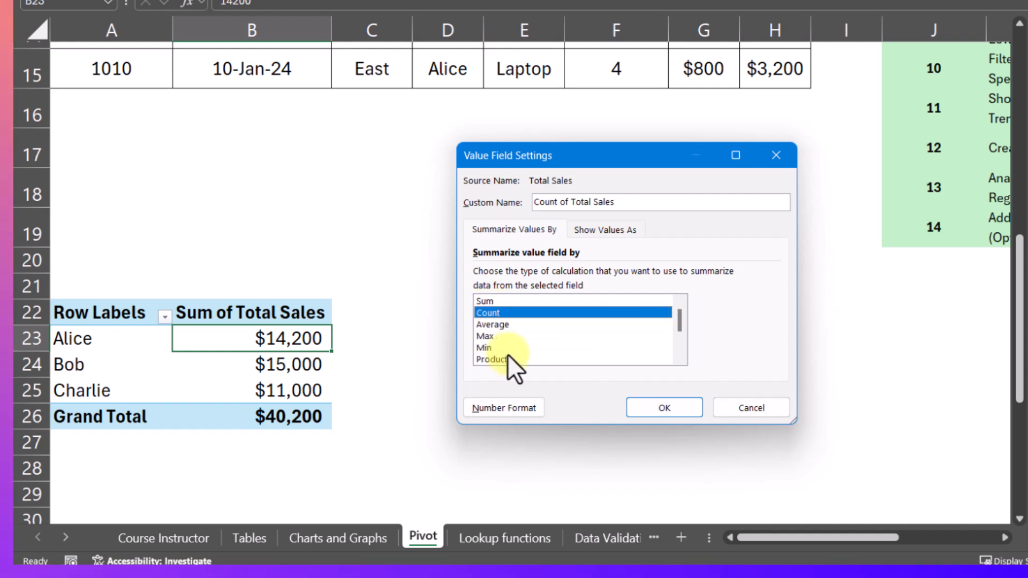
{"action": "left_click", "coordinate": [494, 323]}
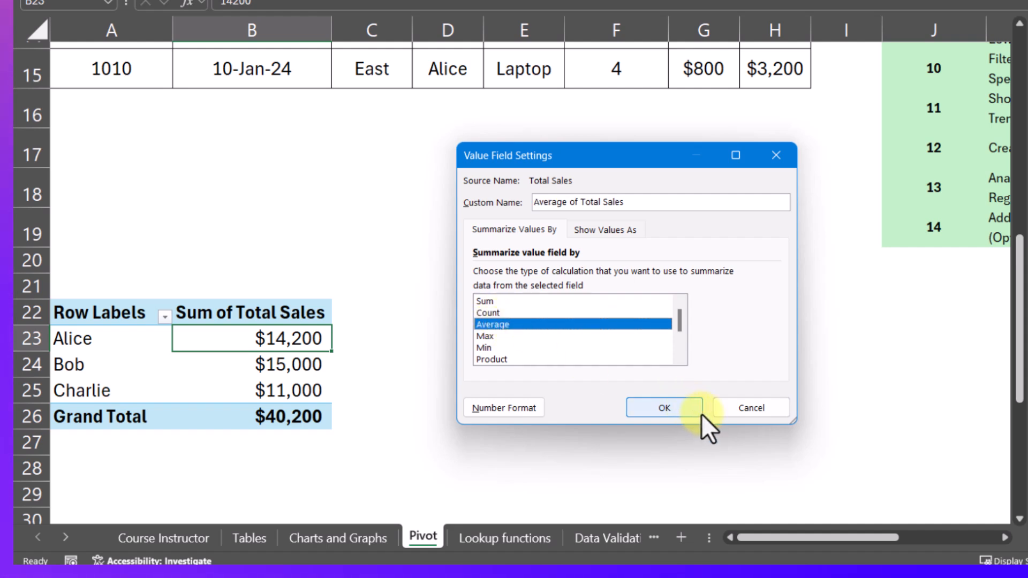
{"action": "left_click", "coordinate": [666, 406]}
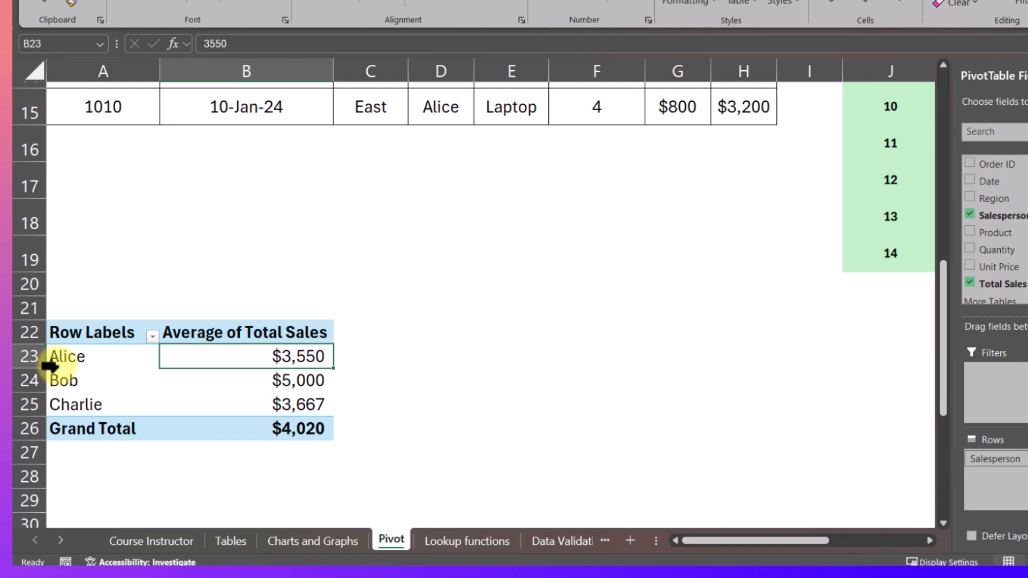
Examine the average sales per salesperson, selecting the first salesperson's row and the three averages in B23:B25.
{"action": "left_click", "coordinate": [58, 340]}
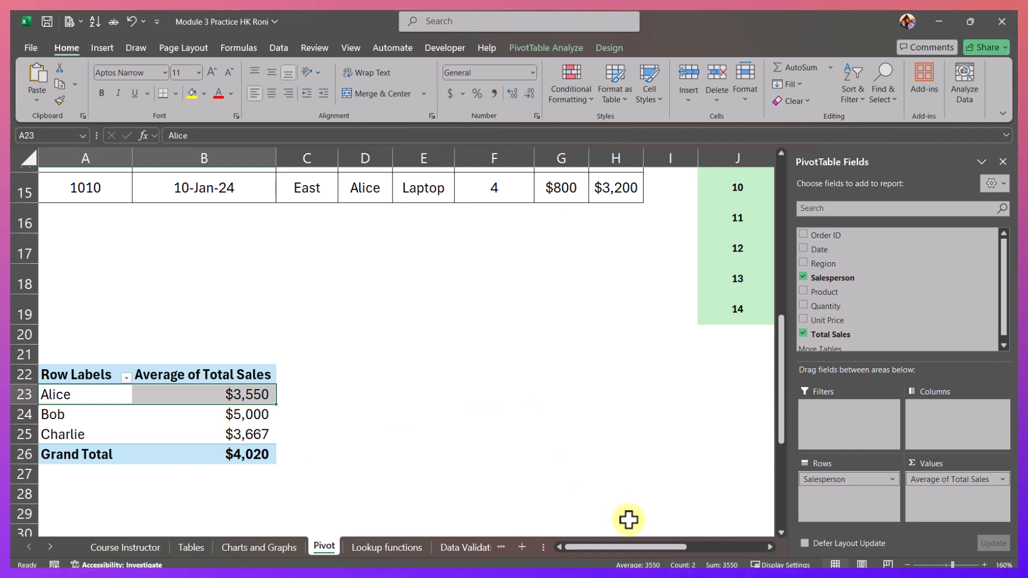
{"action": "left_click", "coordinate": [229, 395]}
{"action": "left_click_drag", "start_coordinate": [230, 402], "coordinate": [218, 442]}
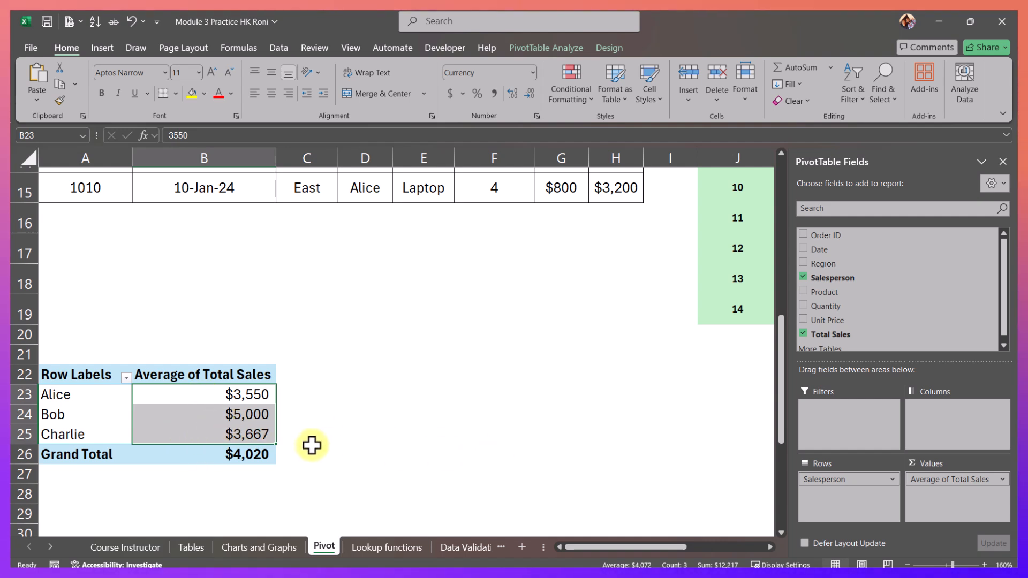
Change the Total Sales value field to summarize by Count.
{"action": "left_click", "coordinate": [1003, 481]}
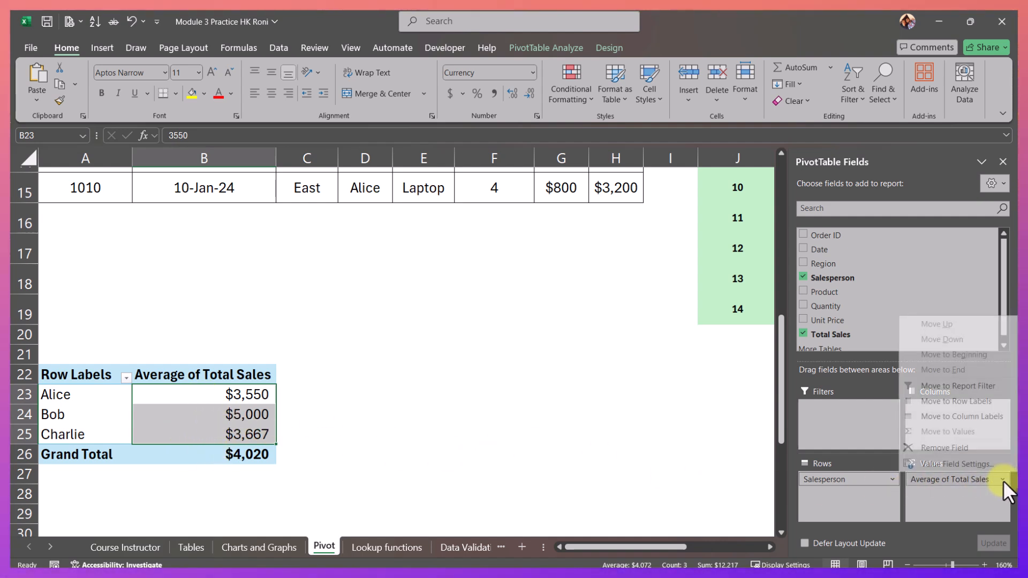
{"action": "left_click", "coordinate": [943, 464]}
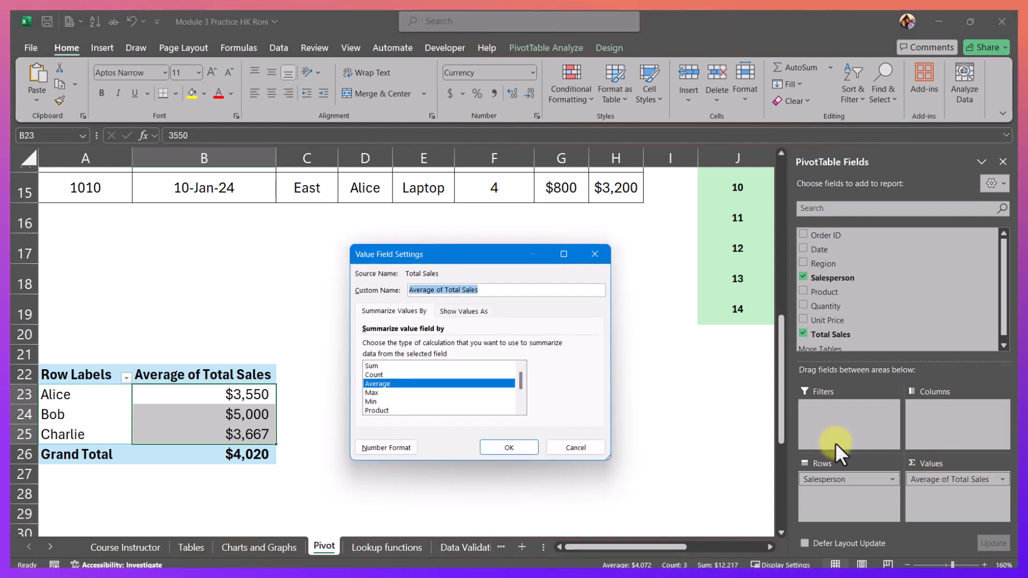
{"action": "left_click", "coordinate": [374, 374]}
{"action": "left_click", "coordinate": [529, 451]}
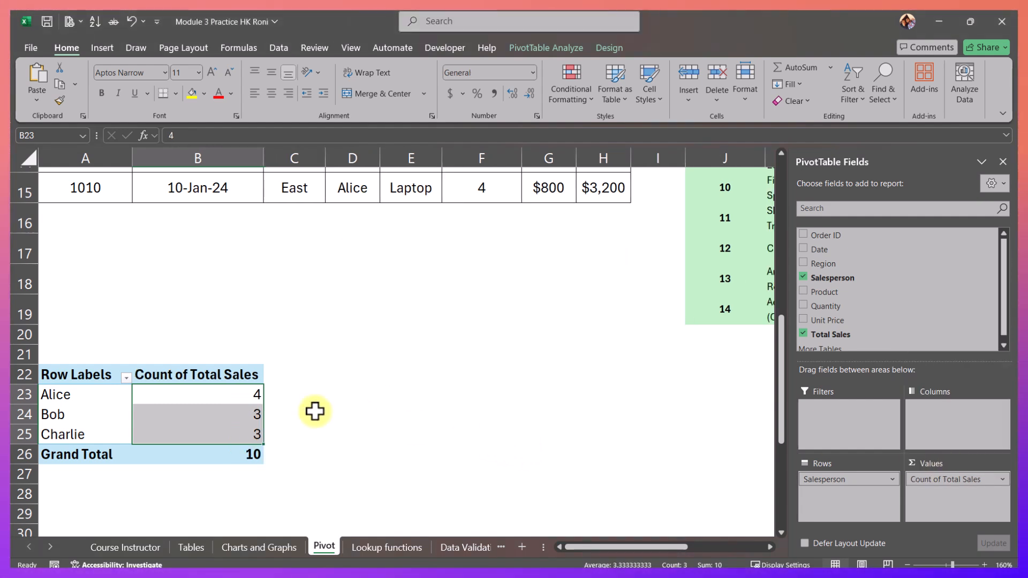
Compare the first salesperson's count in the PivotTable with that person's order rows in the source data, cells D6, D9 and D15.
{"action": "scroll", "coordinate": [98, 470], "scroll_direction": "up", "scroll_amount": 1}
{"action": "left_click_drag", "start_coordinate": [51, 453], "coordinate": [182, 453]}
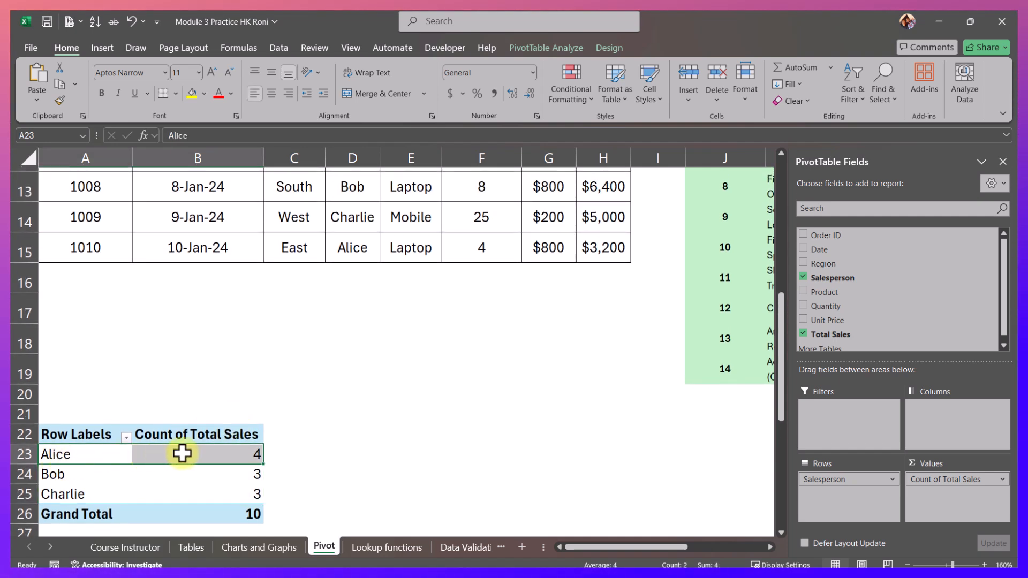
{"action": "scroll", "coordinate": [344, 354], "scroll_direction": "up", "scroll_amount": 2}
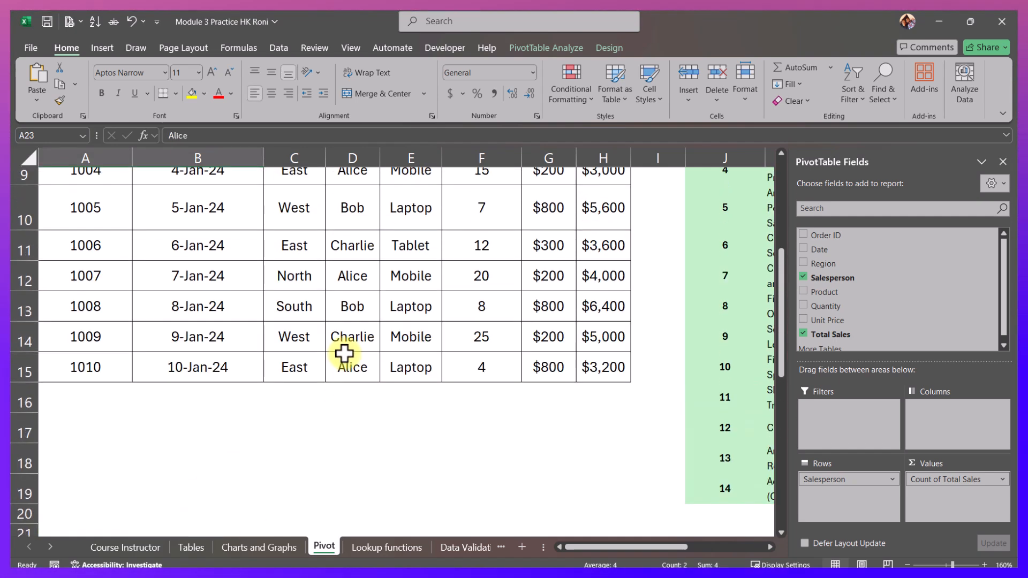
{"action": "scroll", "coordinate": [344, 353], "scroll_direction": "up", "scroll_amount": 3}
{"action": "left_click", "coordinate": [352, 260]}
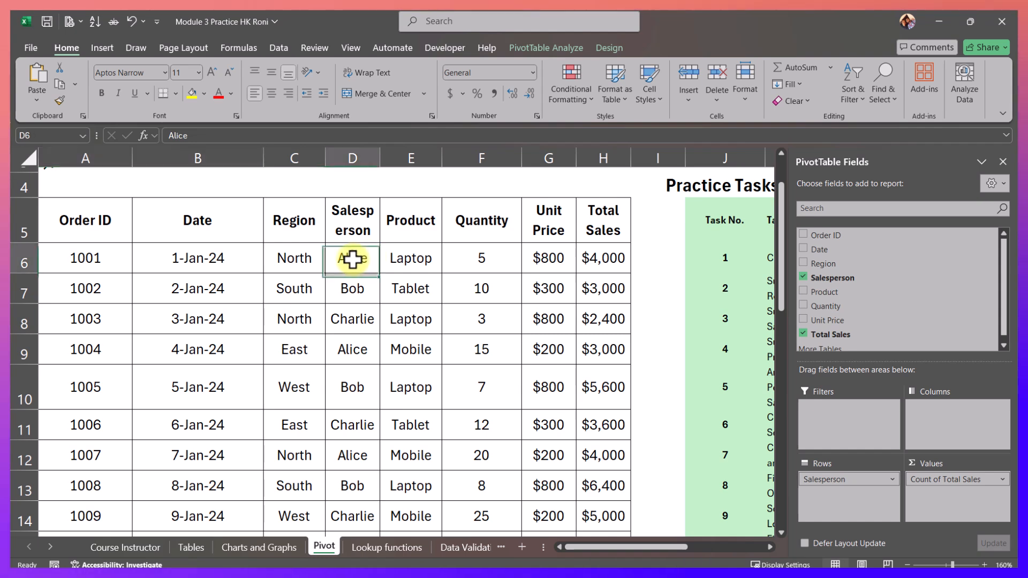
{"action": "left_click", "coordinate": [350, 350]}
{"action": "scroll", "coordinate": [353, 382], "scroll_direction": "down", "scroll_amount": 1}
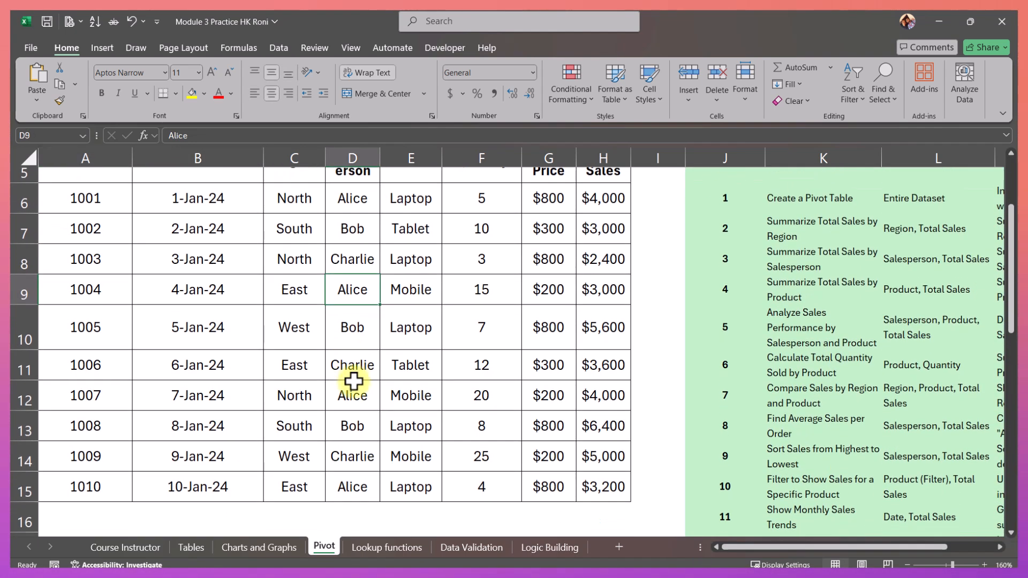
{"action": "left_click", "coordinate": [352, 485]}
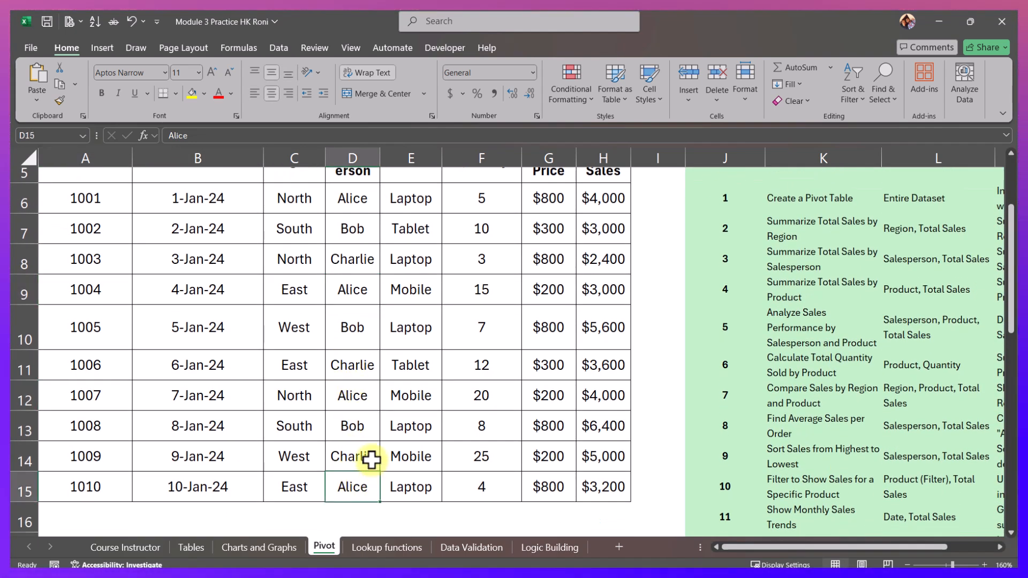
{"action": "scroll", "coordinate": [371, 460], "scroll_direction": "up", "scroll_amount": 2}
{"action": "scroll", "coordinate": [375, 405], "scroll_direction": "down", "scroll_amount": 2}
{"action": "scroll", "coordinate": [367, 338], "scroll_direction": "up", "scroll_amount": 1}
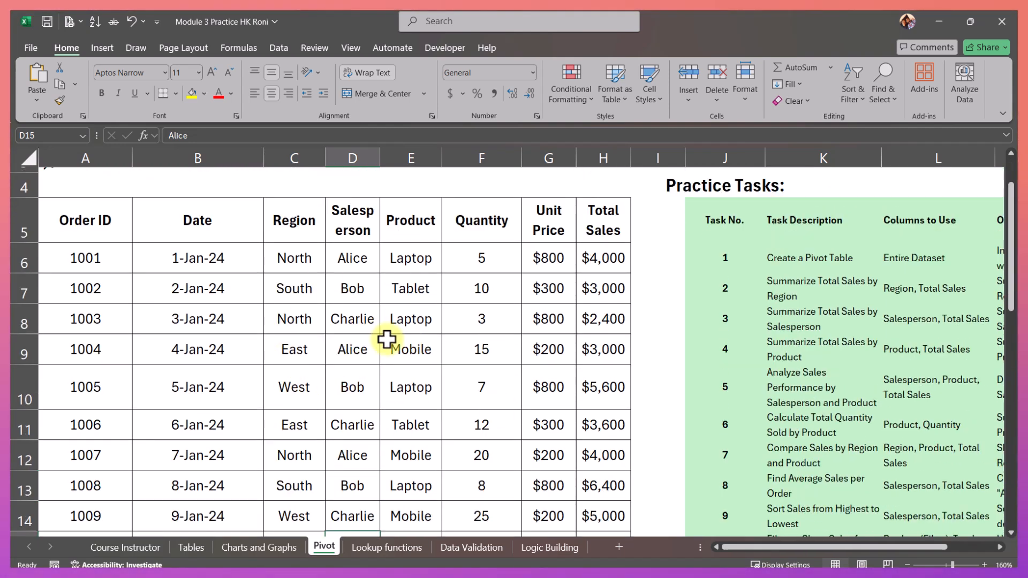
{"action": "scroll", "coordinate": [387, 339], "scroll_direction": "down", "scroll_amount": 1}
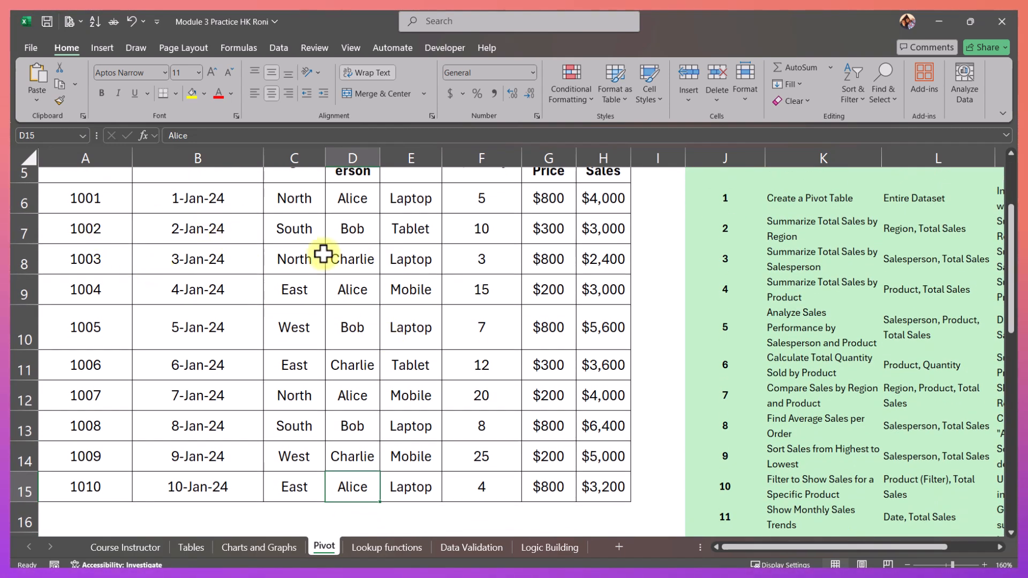
{"action": "scroll", "coordinate": [326, 258], "scroll_direction": "down", "scroll_amount": 3}
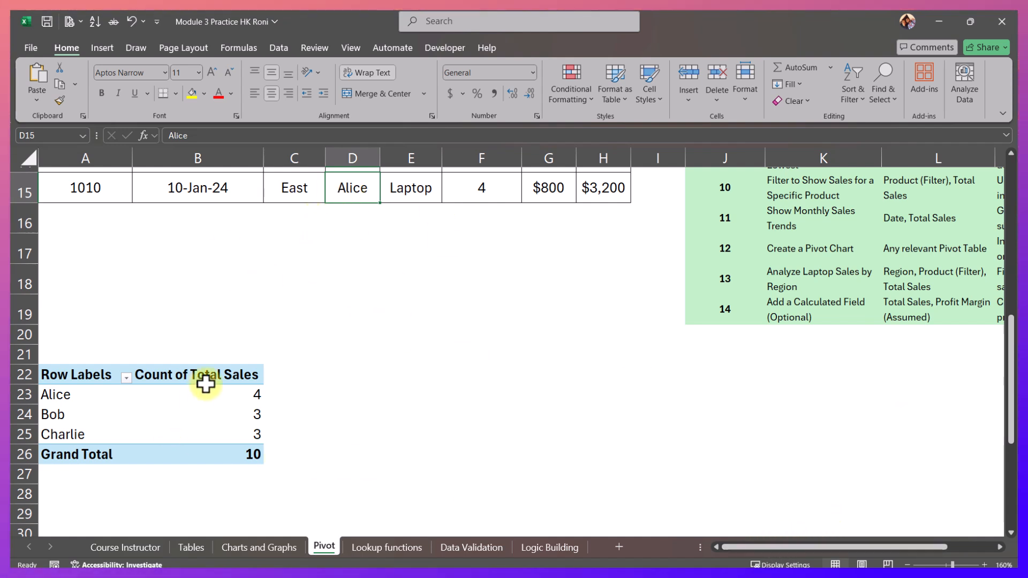
Change the Total Sales value field to summarize by Average.
{"action": "left_click", "coordinate": [207, 420]}
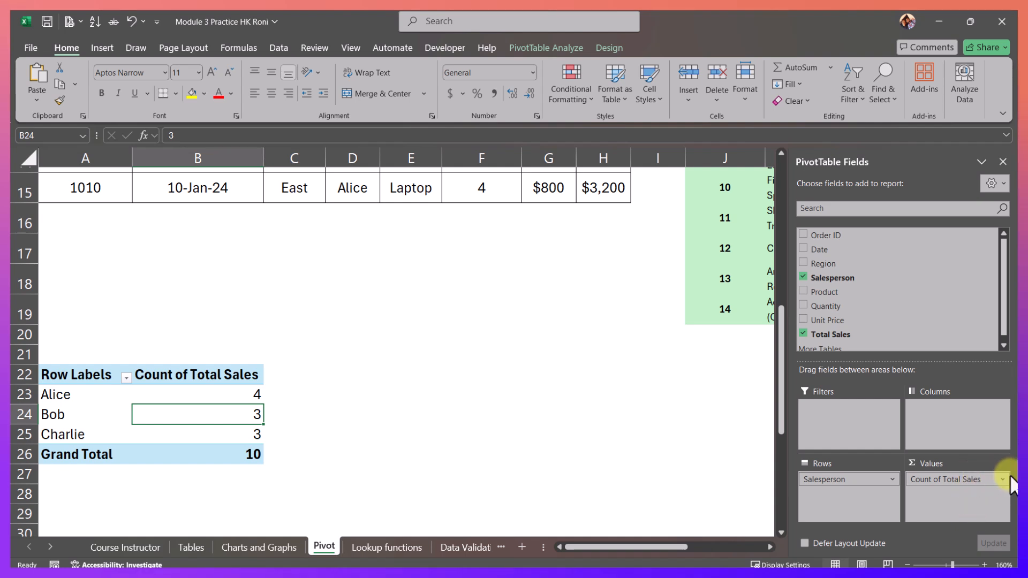
{"action": "left_click", "coordinate": [1003, 479]}
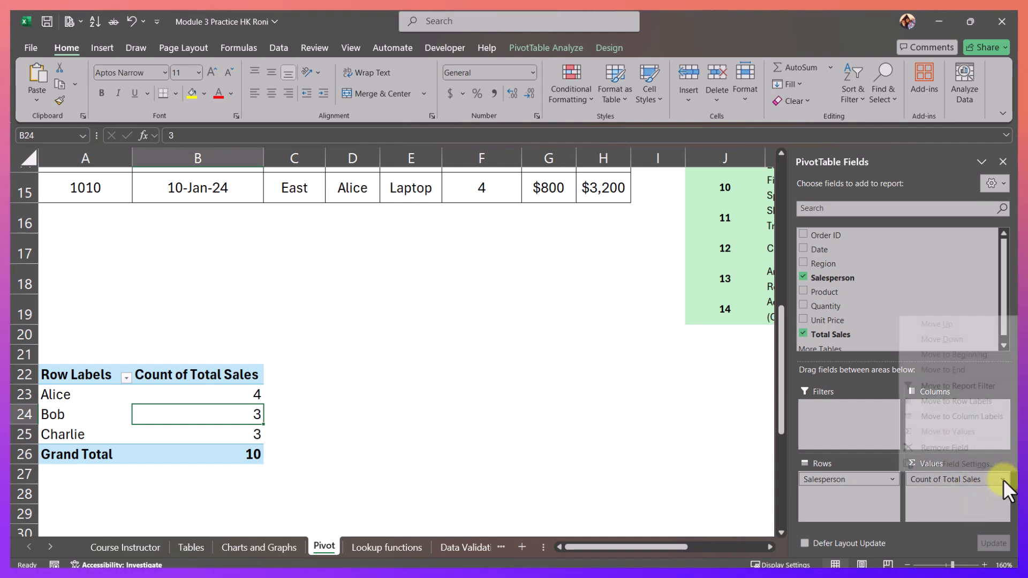
{"action": "left_click", "coordinate": [941, 465]}
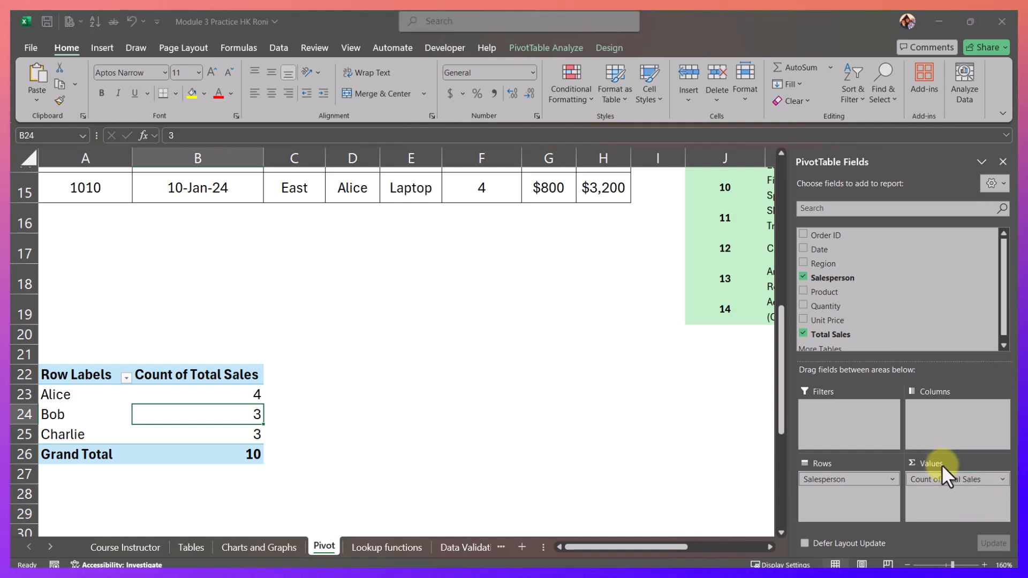
{"action": "left_click", "coordinate": [372, 366]}
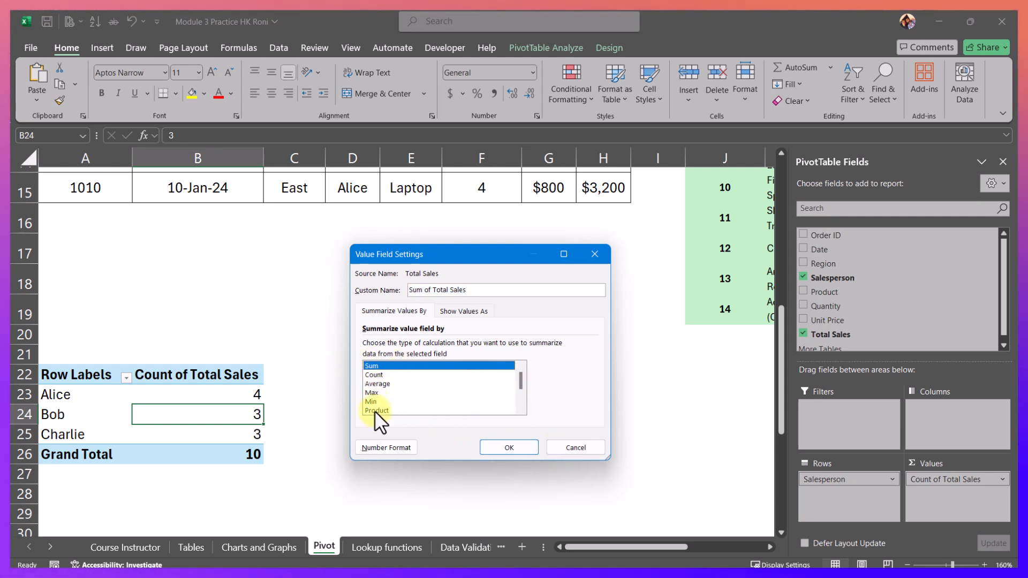
{"action": "left_click", "coordinate": [375, 384]}
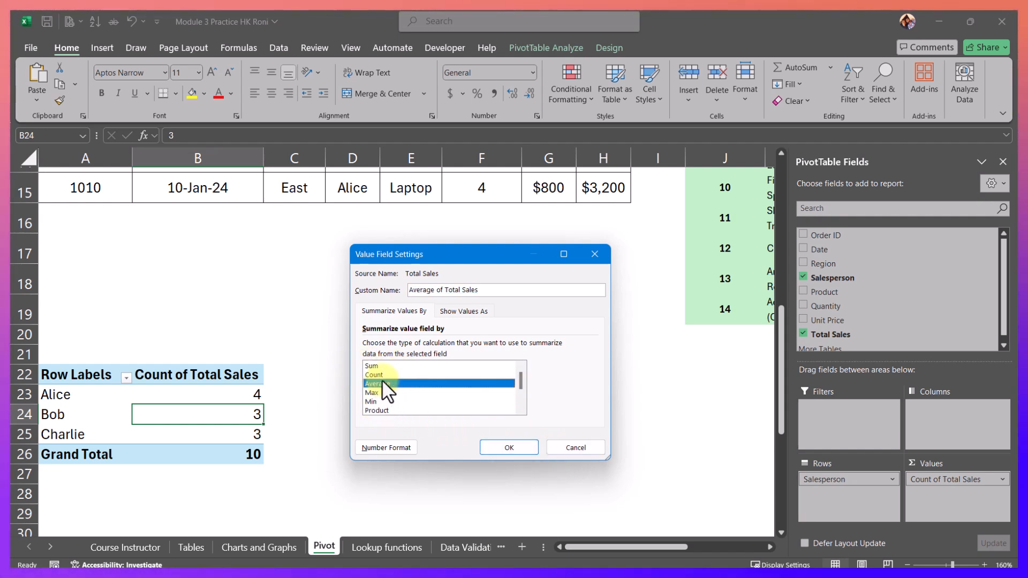
{"action": "left_click", "coordinate": [509, 447]}
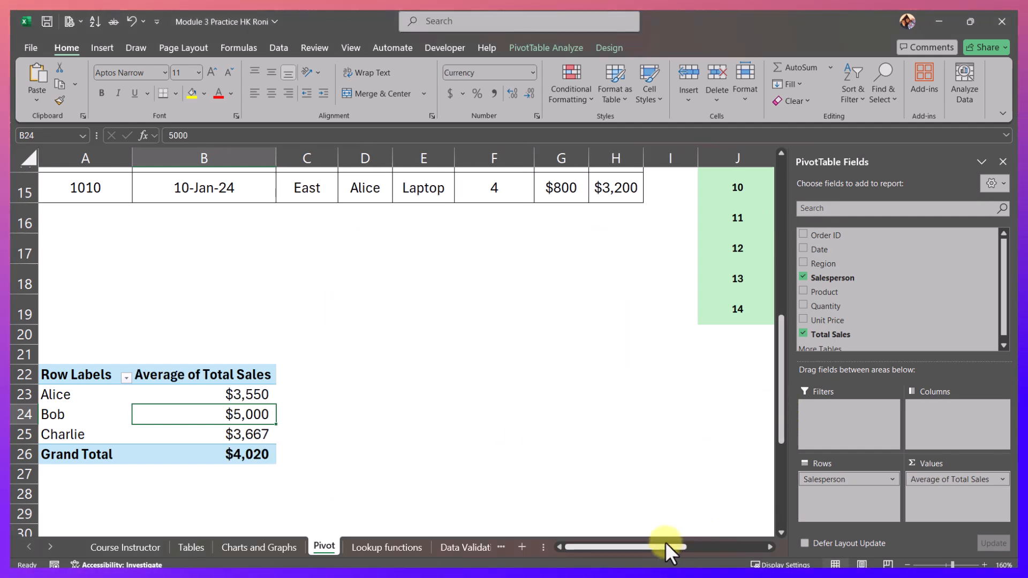
Check practice task 9 and sort the salesperson averages in B23:B25 from largest to smallest.
{"action": "left_click_drag", "start_coordinate": [665, 546], "coordinate": [740, 536]}
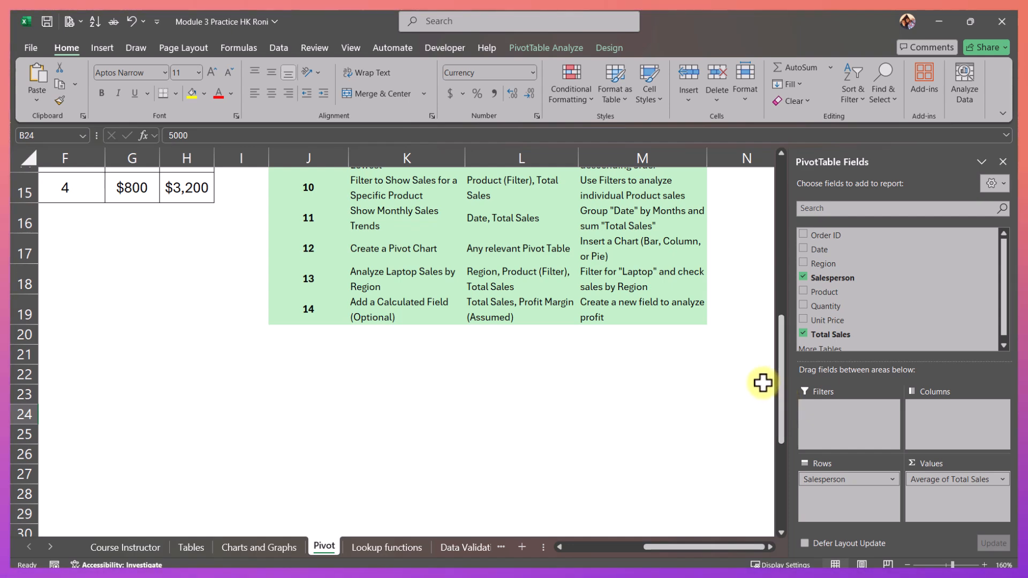
{"action": "left_click_drag", "start_coordinate": [778, 376], "coordinate": [778, 328]}
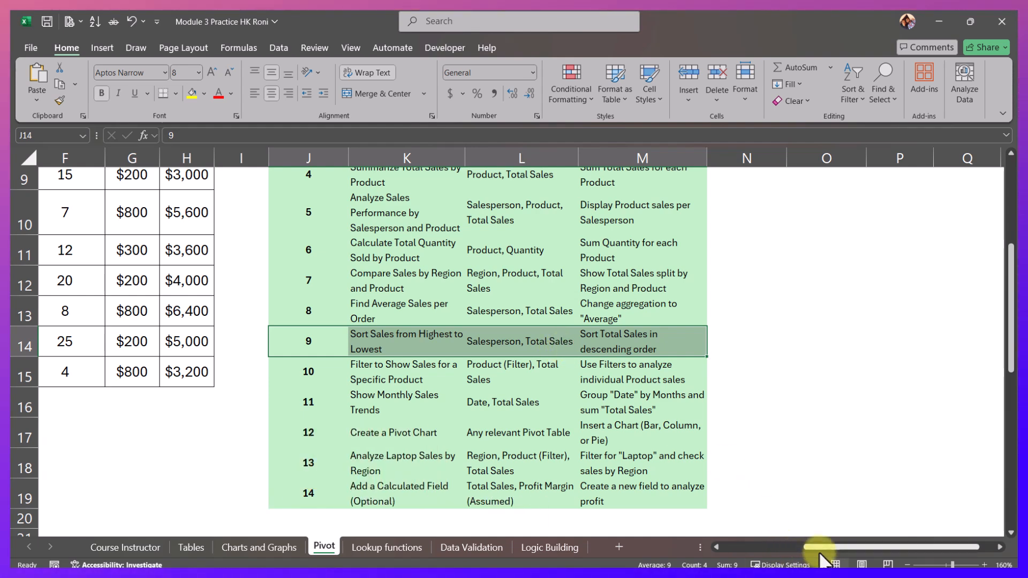
{"action": "left_click_drag", "start_coordinate": [816, 551], "coordinate": [734, 548]}
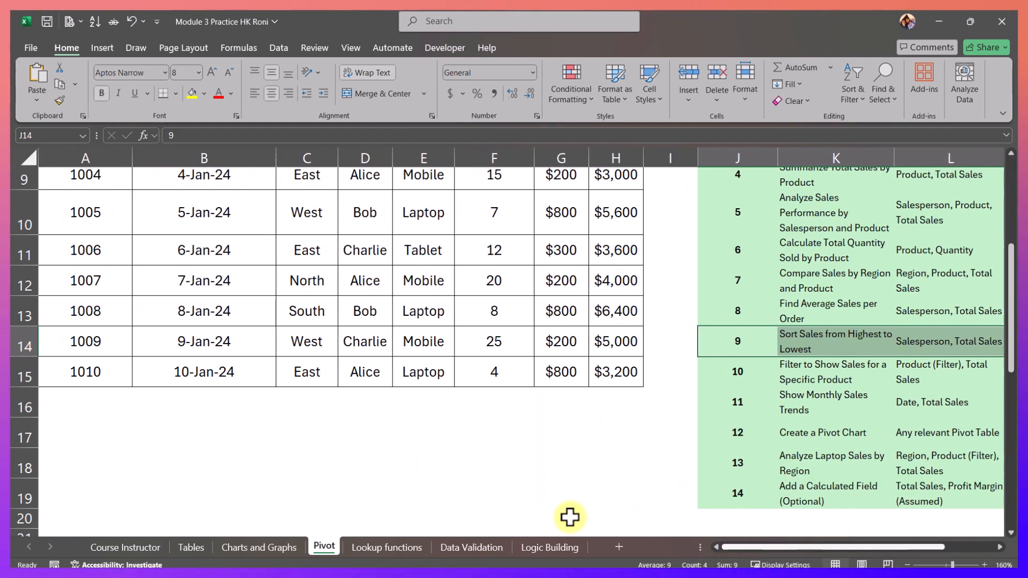
{"action": "scroll", "coordinate": [217, 443], "scroll_direction": "down", "scroll_amount": 1}
{"action": "scroll", "coordinate": [217, 443], "scroll_direction": "down", "scroll_amount": 1}
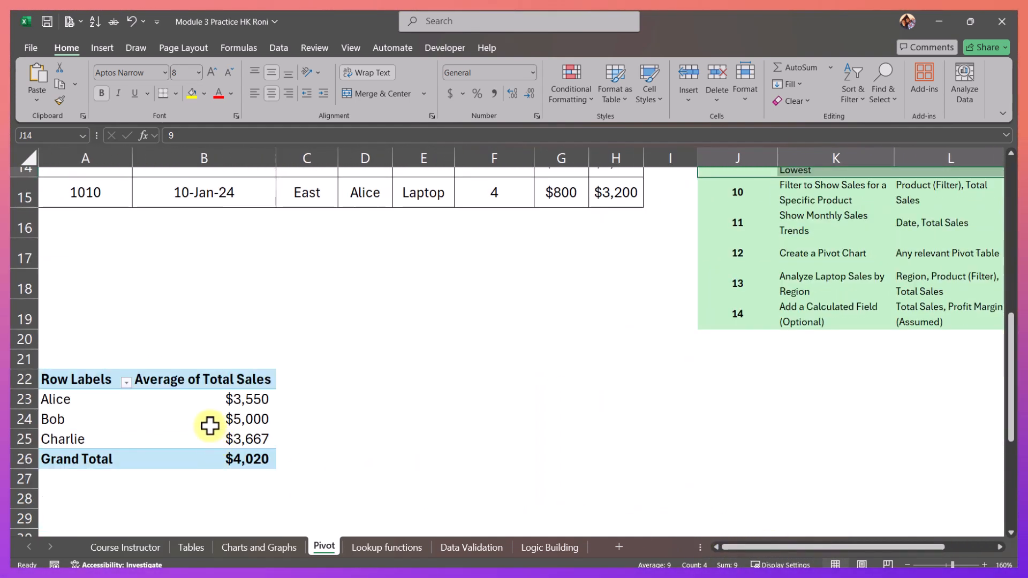
{"action": "left_click", "coordinate": [102, 407]}
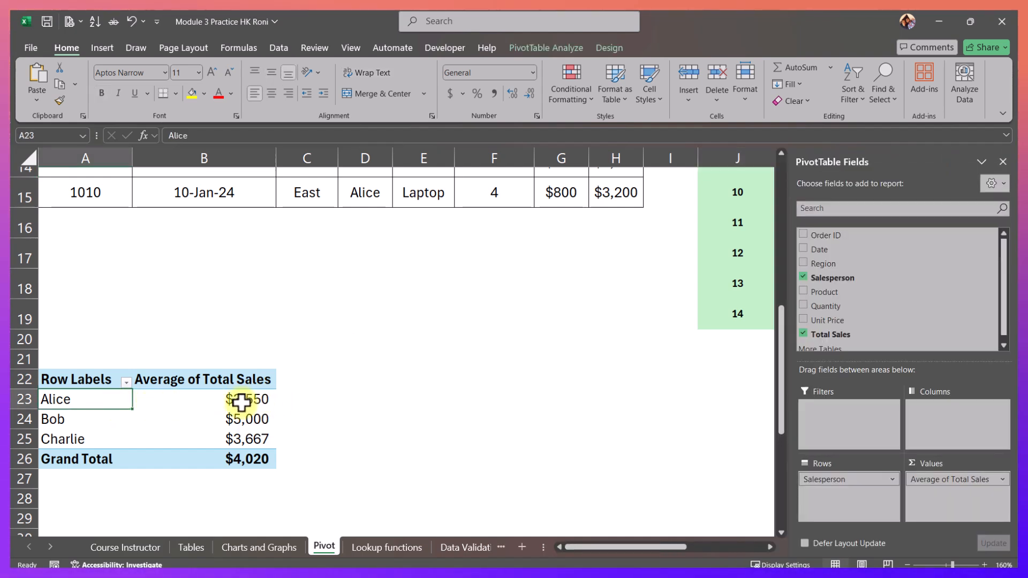
{"action": "left_click_drag", "start_coordinate": [238, 400], "coordinate": [229, 436]}
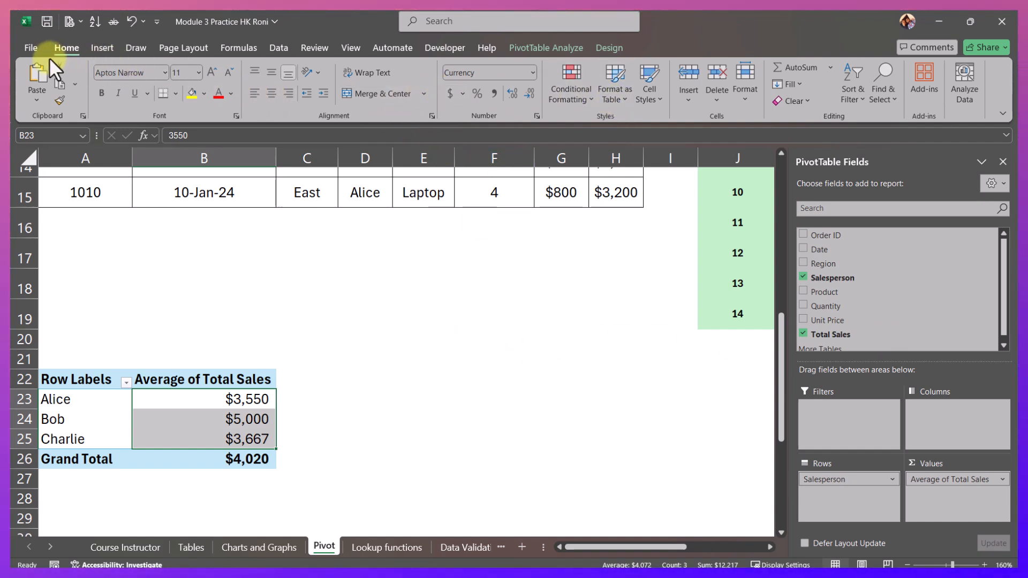
{"action": "left_click", "coordinate": [849, 102]}
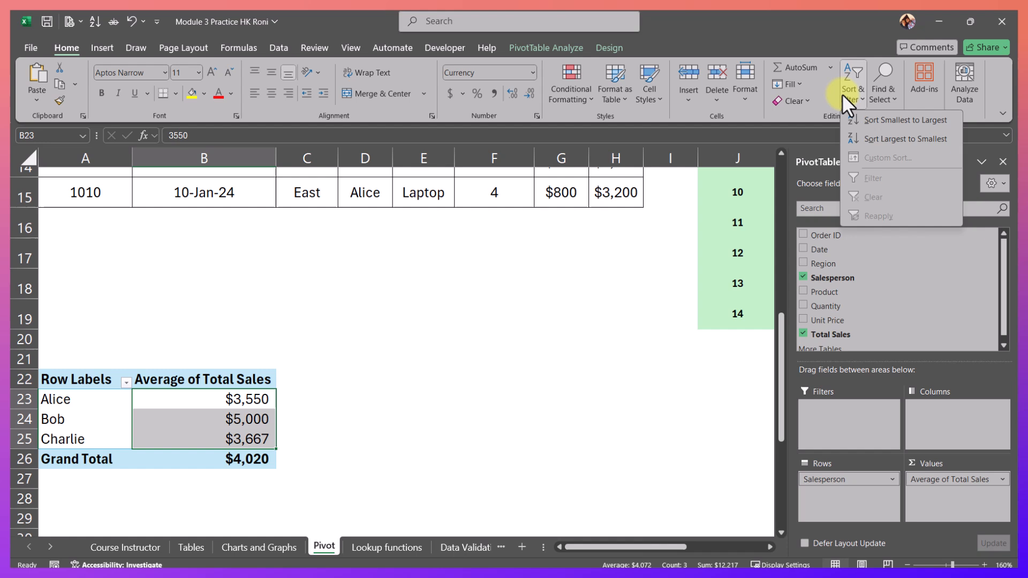
{"action": "left_click", "coordinate": [895, 139]}
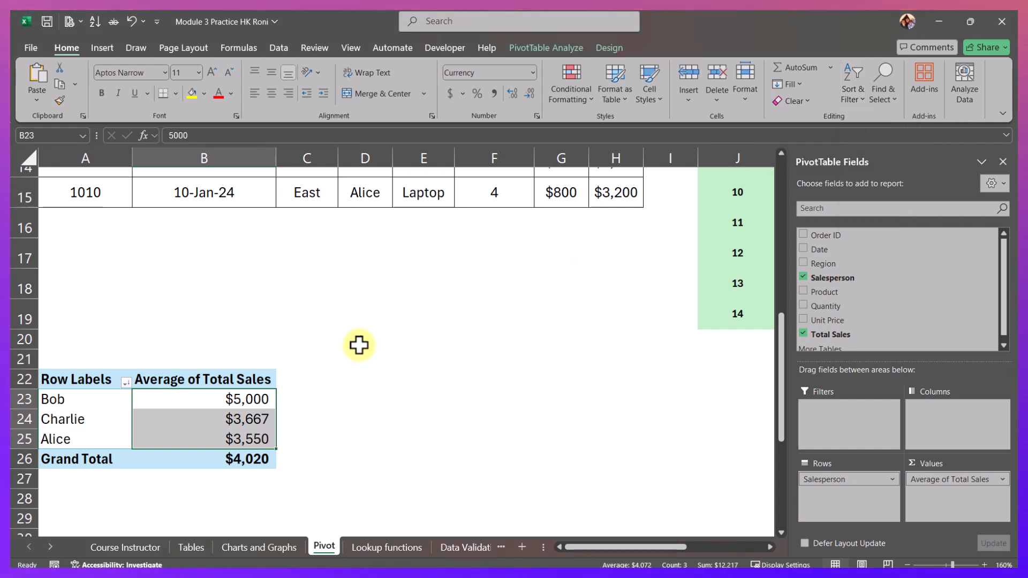
Examine each salesperson's average in the sorted PivotTable, row by row, and select the three values in B23:B25.
{"action": "left_click", "coordinate": [44, 401]}
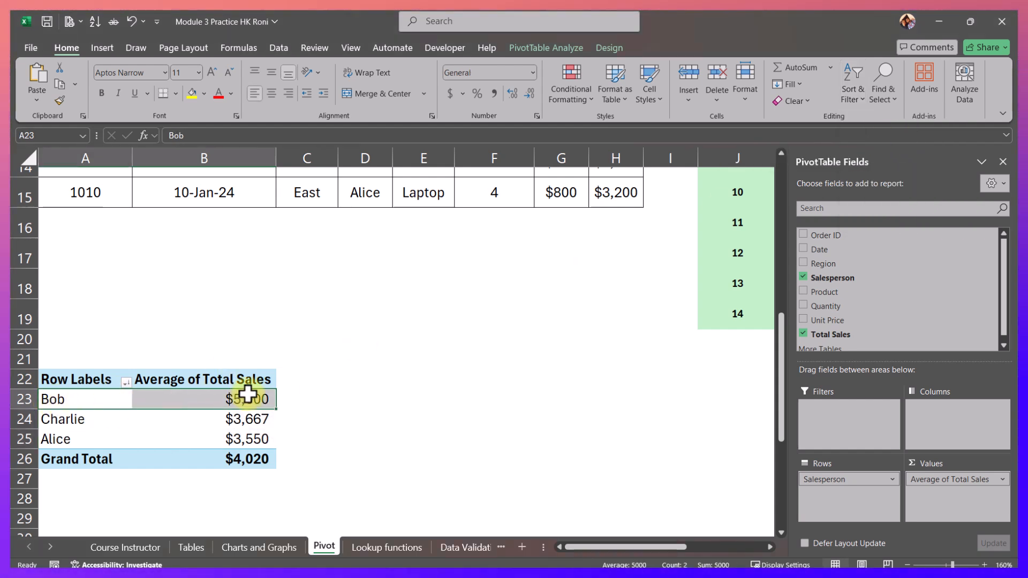
{"action": "left_click", "coordinate": [76, 419]}
{"action": "left_click", "coordinate": [224, 422]}
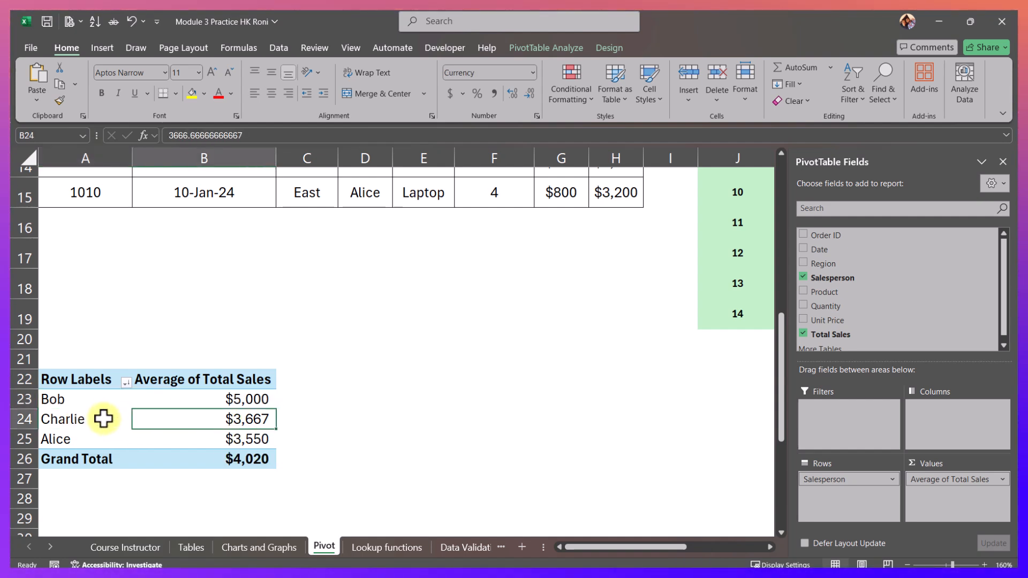
{"action": "left_click_drag", "start_coordinate": [84, 425], "coordinate": [49, 443]}
{"action": "left_click", "coordinate": [220, 437]}
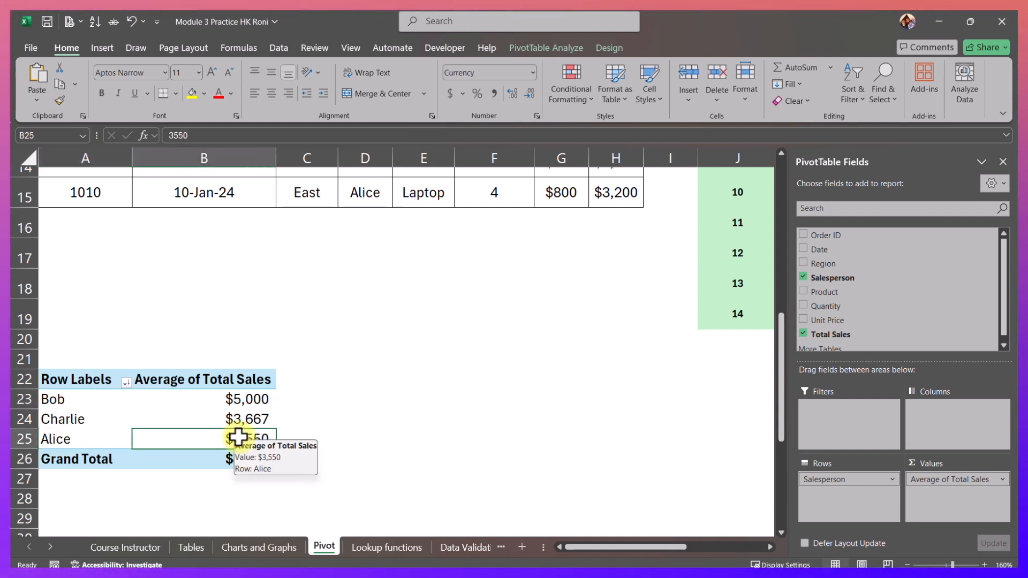
{"action": "left_click_drag", "start_coordinate": [246, 399], "coordinate": [246, 440]}
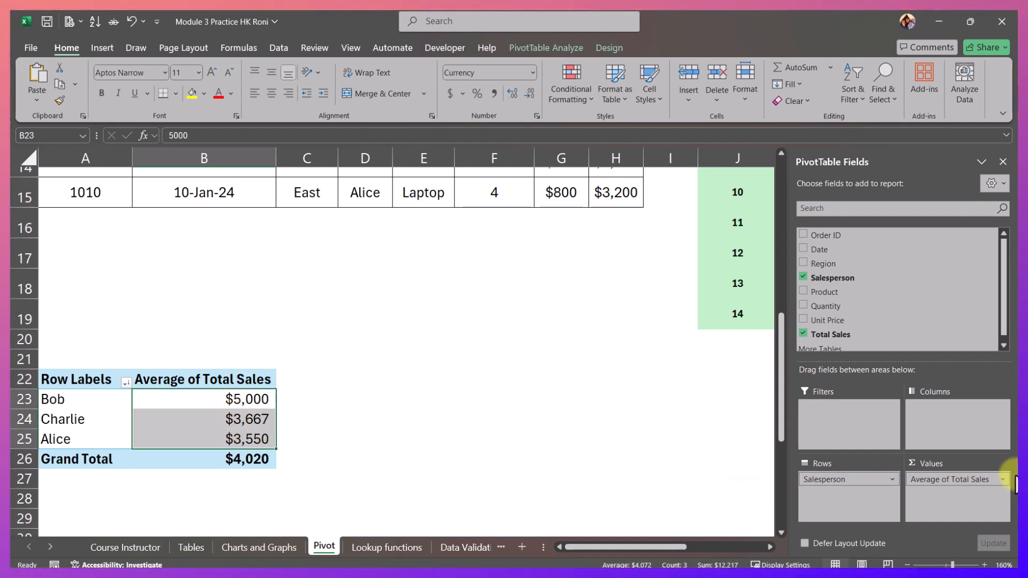
Change the Total Sales value field to summarize by Sum.
{"action": "left_click", "coordinate": [1002, 480]}
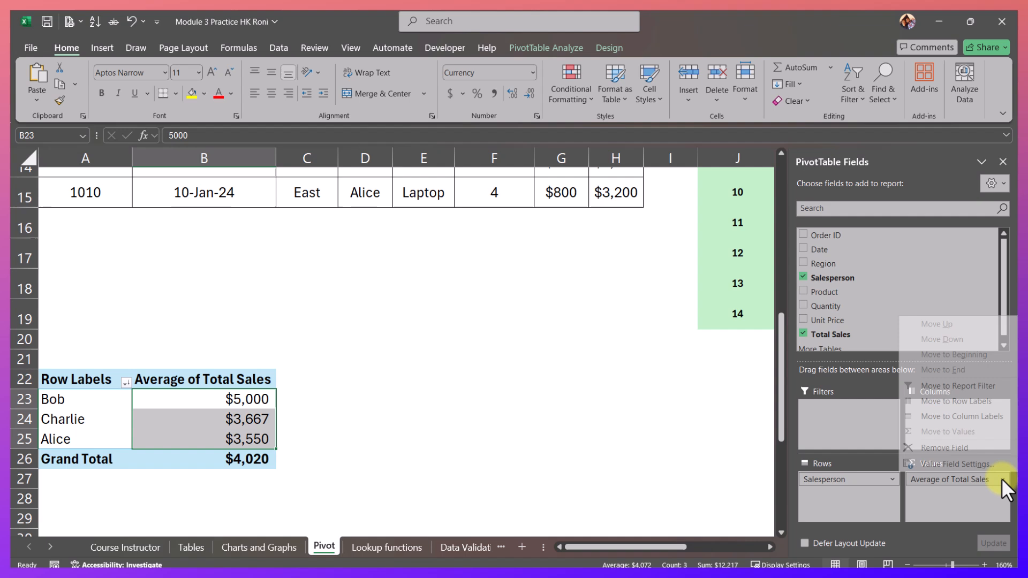
{"action": "left_click", "coordinate": [956, 465]}
{"action": "left_click", "coordinate": [371, 366]}
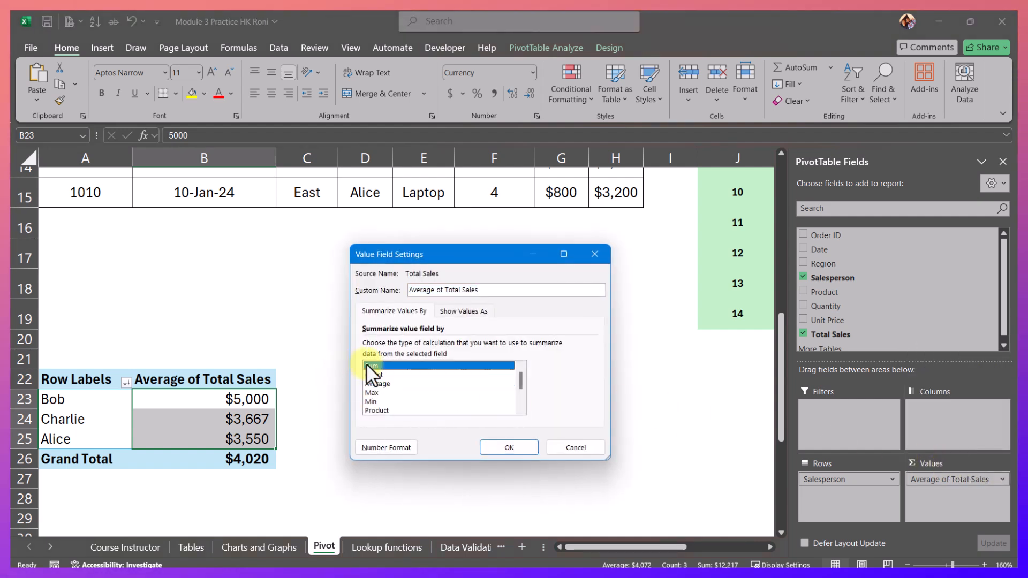
{"action": "left_click", "coordinate": [512, 449]}
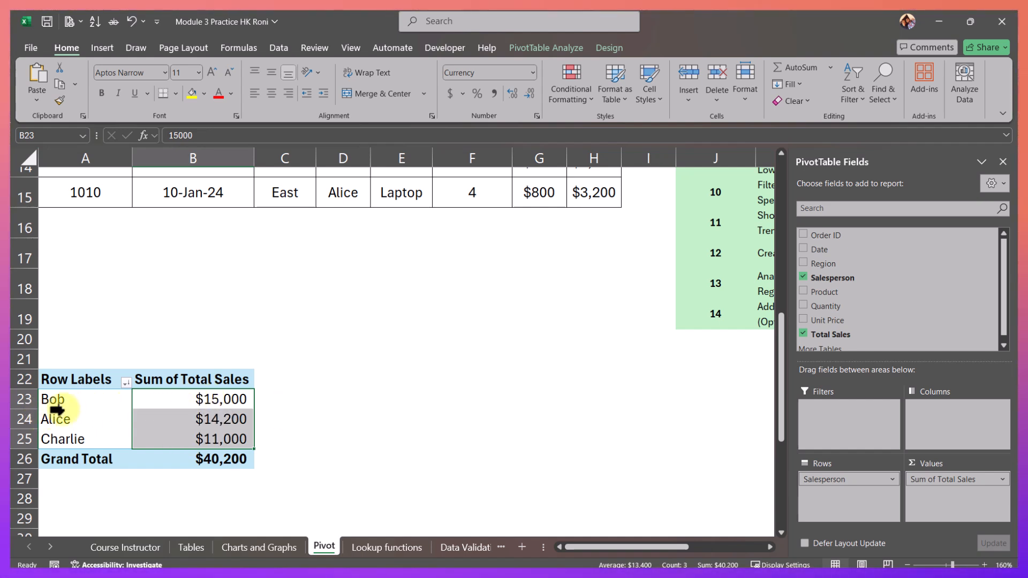
Sort the summed sales per salesperson in B23:B25 from smallest to largest and leave the PivotTable selection.
{"action": "mouse_move", "coordinate": [211, 399]}
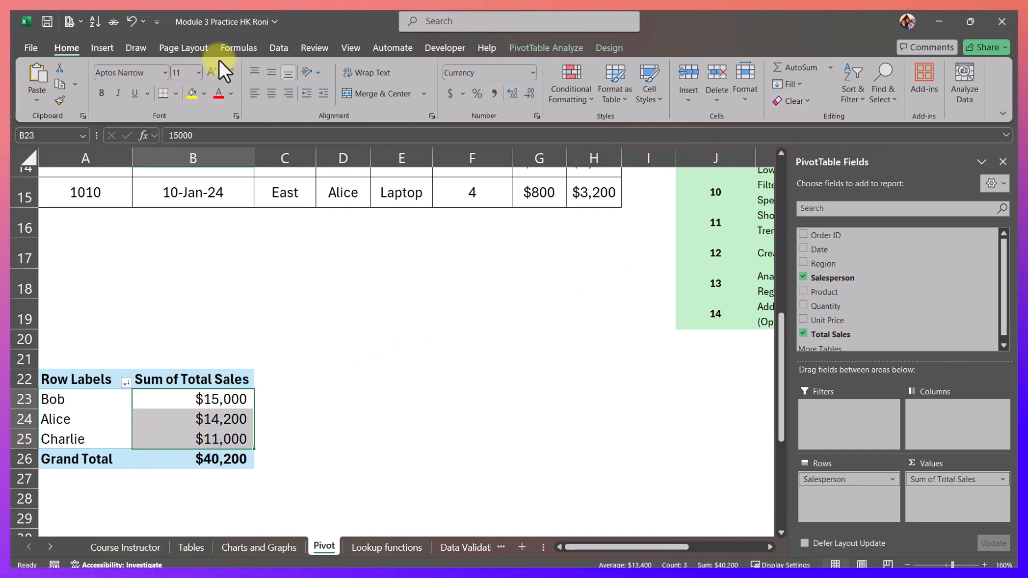
{"action": "left_click", "coordinate": [287, 50]}
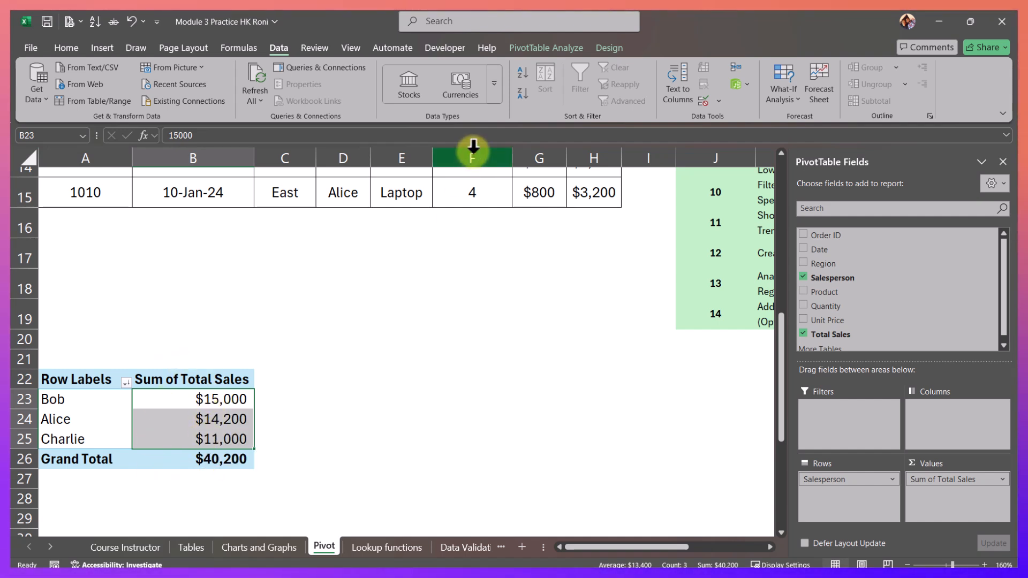
{"action": "left_click", "coordinate": [523, 73]}
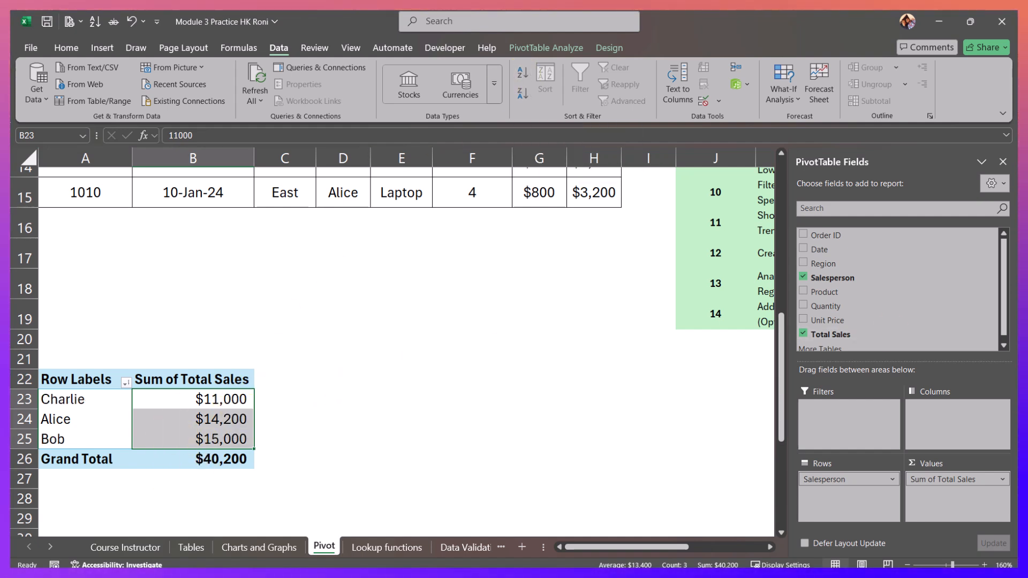
{"action": "left_click", "coordinate": [292, 459]}
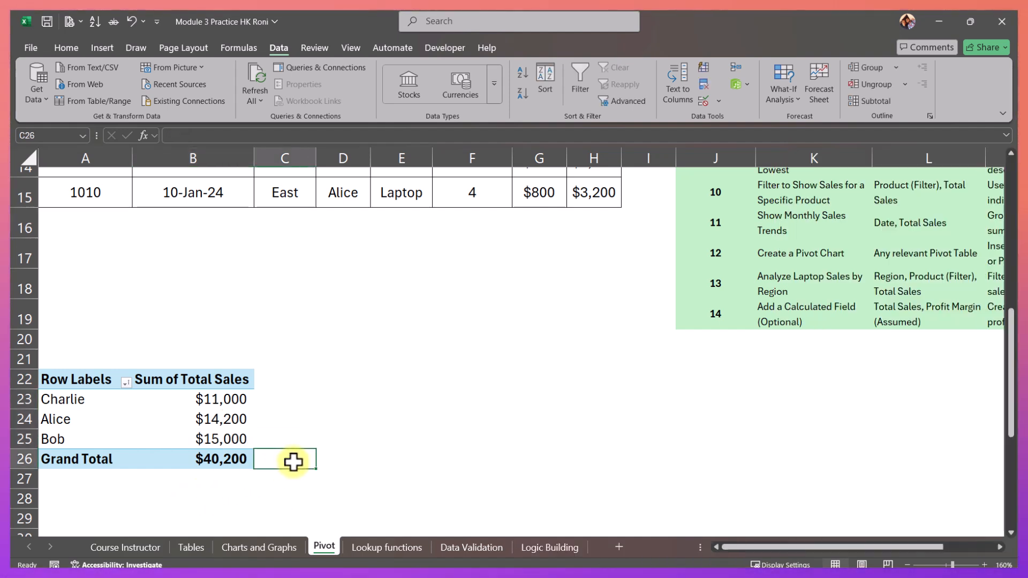
Read practice task 10 on filtering sales for a specific product, selecting its row J15:M15.
{"action": "left_click_drag", "start_coordinate": [824, 547], "coordinate": [869, 546]}
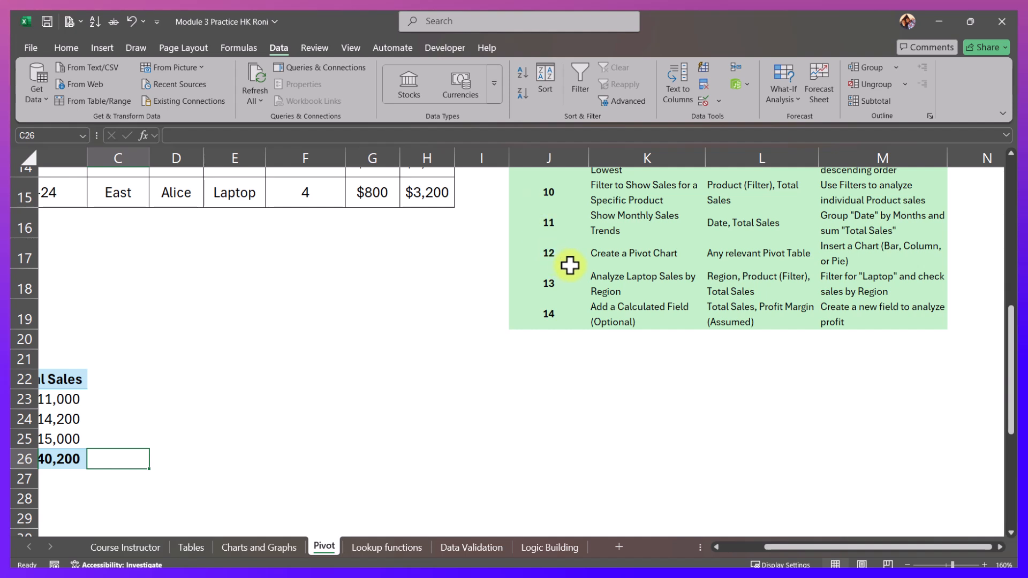
{"action": "scroll", "coordinate": [570, 265], "scroll_direction": "up", "scroll_amount": 1}
{"action": "left_click_drag", "start_coordinate": [550, 251], "coordinate": [879, 246]}
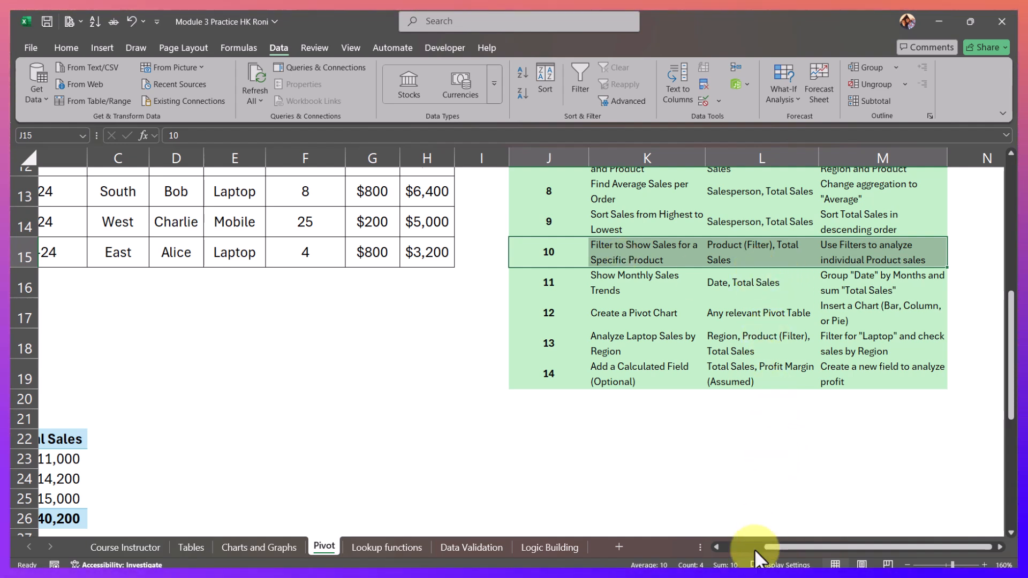
Replace Salesperson with Product in the PivotTable's rows, keeping the sum of Total Sales.
{"action": "left_click_drag", "start_coordinate": [777, 551], "coordinate": [718, 545]}
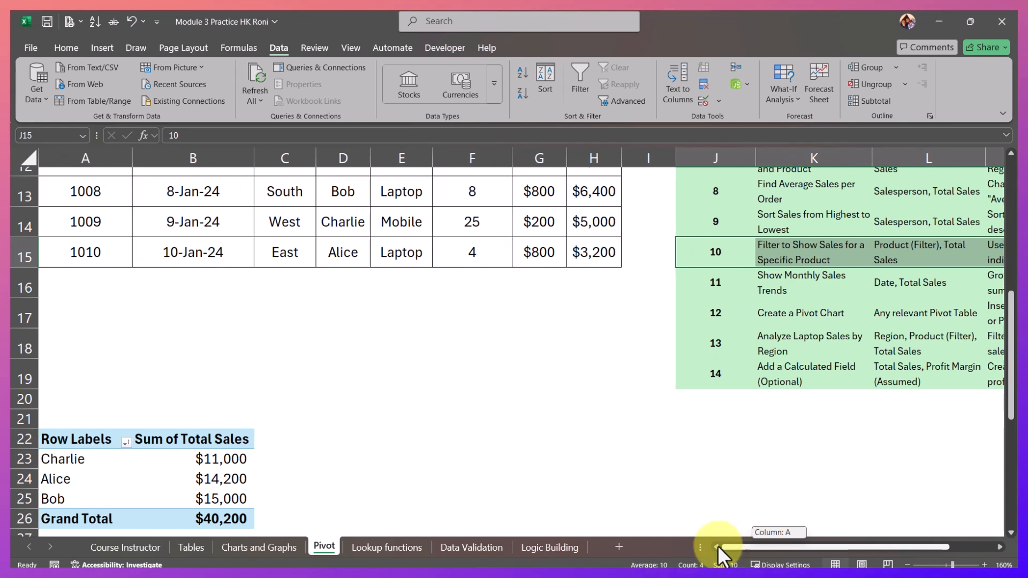
{"action": "left_click", "coordinate": [92, 454]}
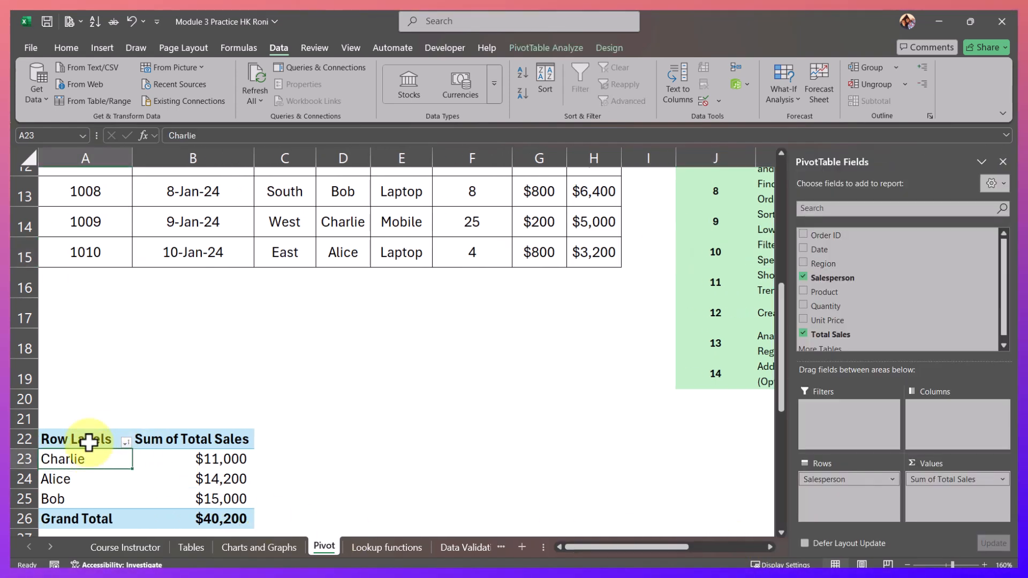
{"action": "left_click", "coordinate": [804, 291]}
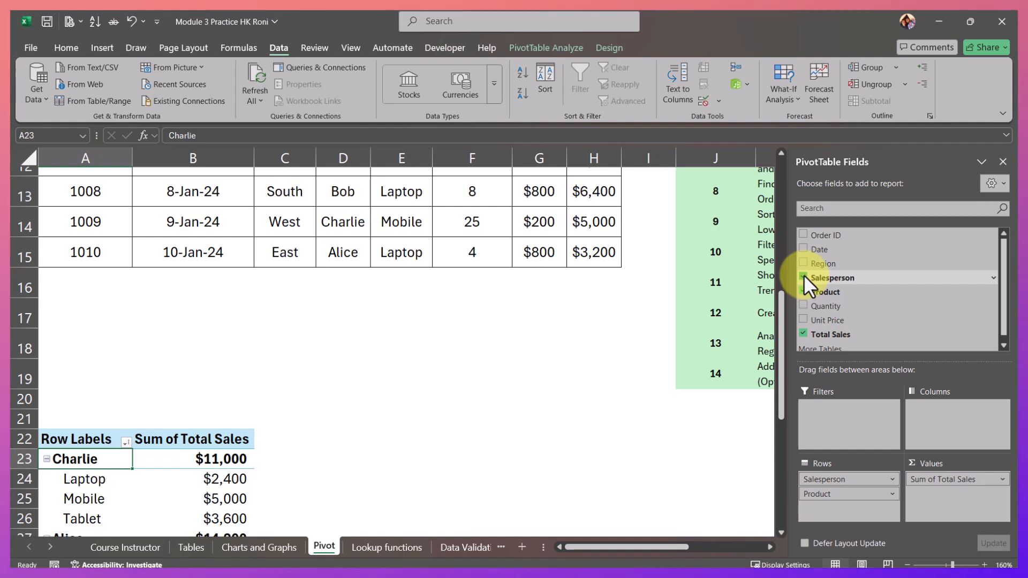
{"action": "left_click", "coordinate": [804, 277]}
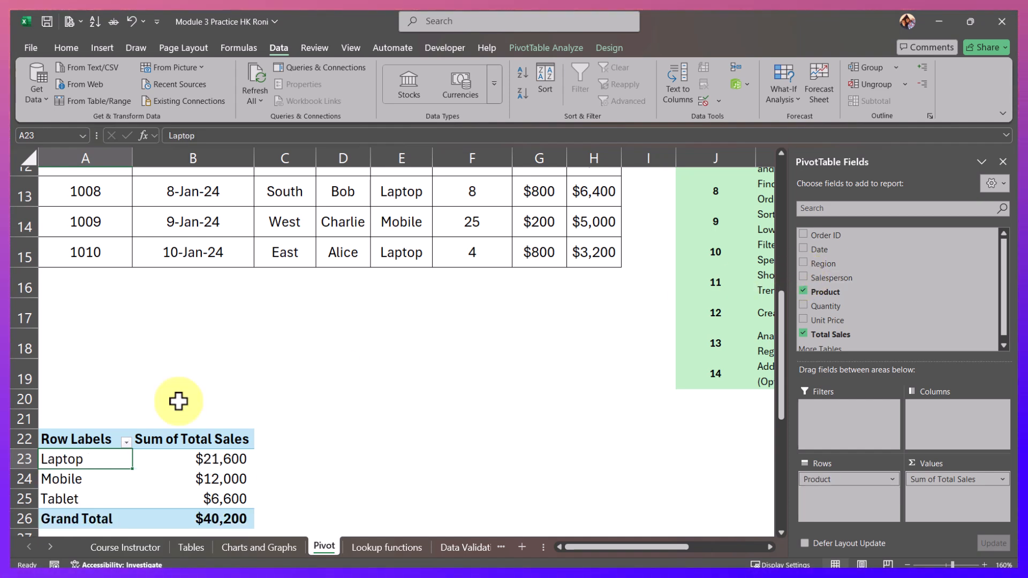
Filter the PivotTable's product row labels to show only Tablet.
{"action": "left_click", "coordinate": [126, 442]}
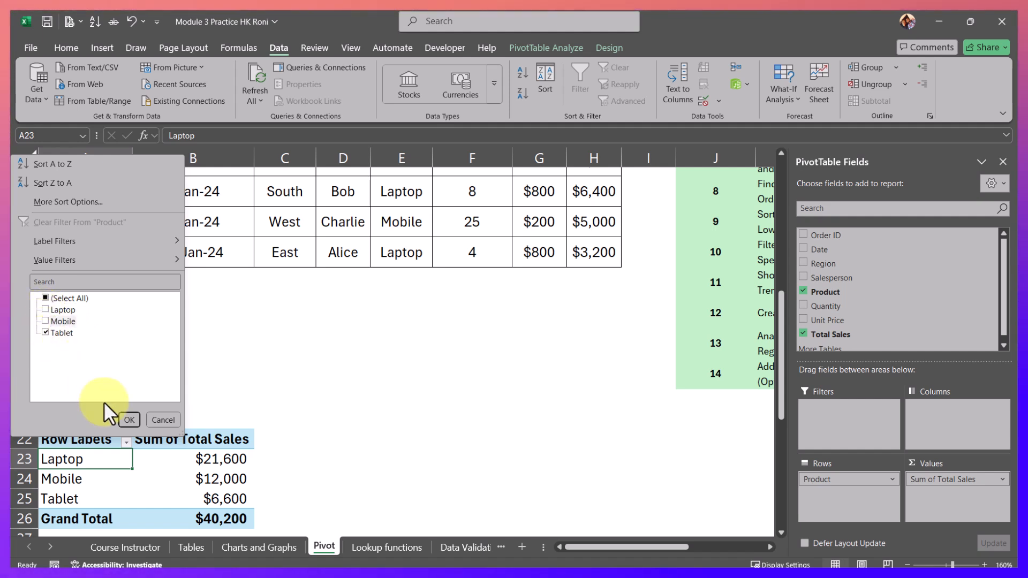
{"action": "left_click", "coordinate": [128, 419]}
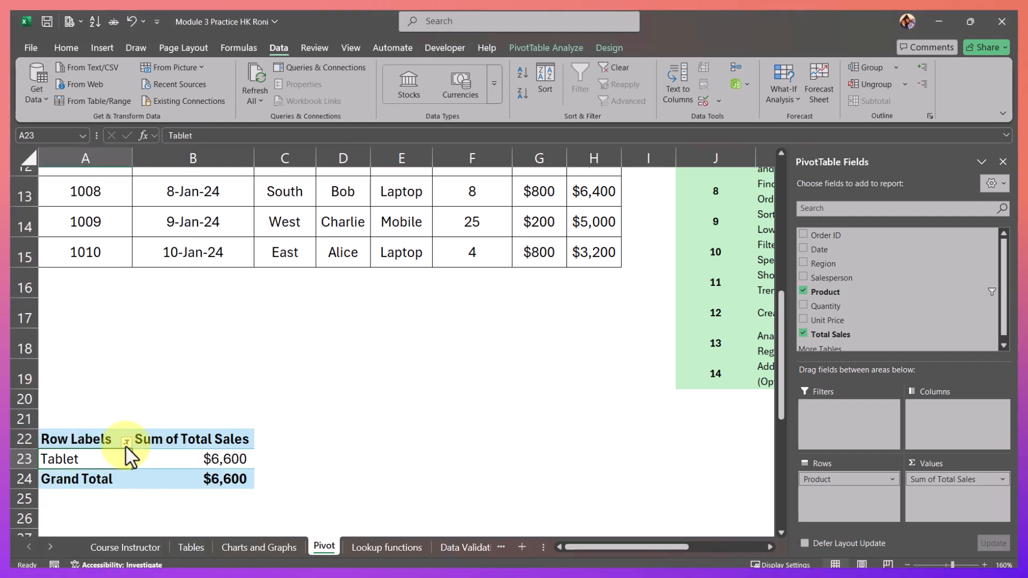
Add Mobile and Laptop back to the product row filter, applying the filter after each one.
{"action": "left_click", "coordinate": [127, 442]}
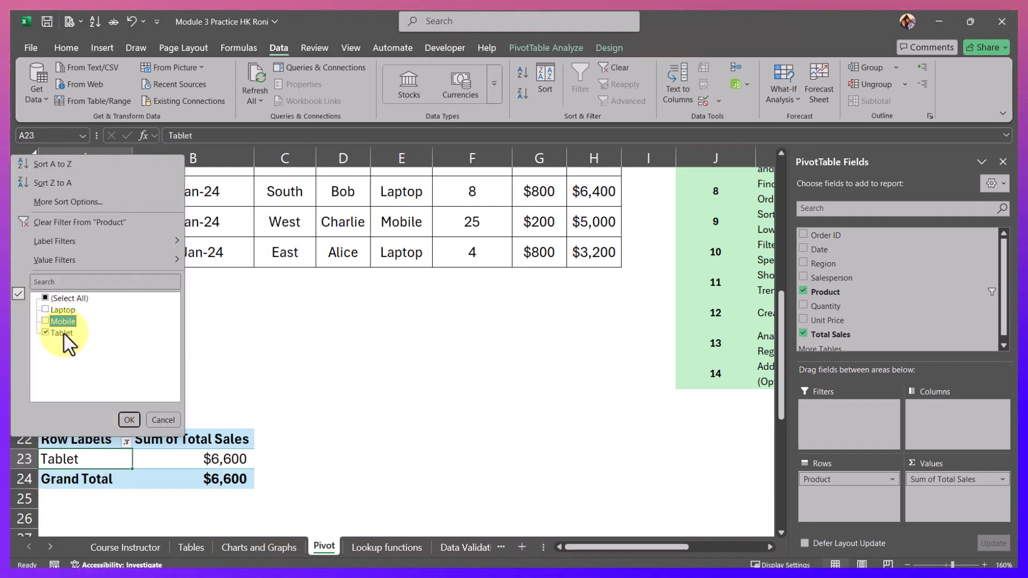
{"action": "left_click", "coordinate": [47, 322]}
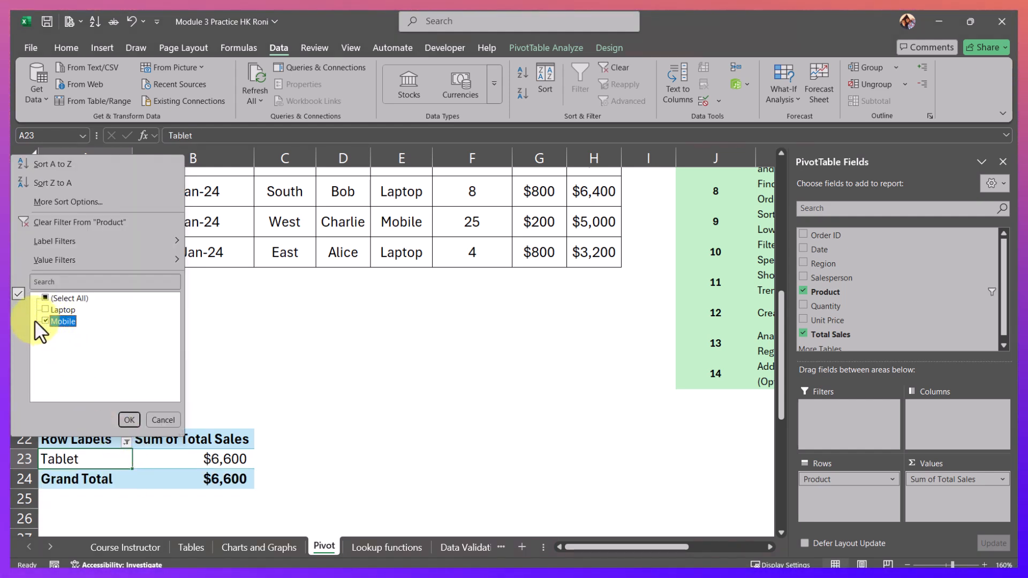
{"action": "left_click", "coordinate": [128, 420]}
{"action": "left_click", "coordinate": [126, 441]}
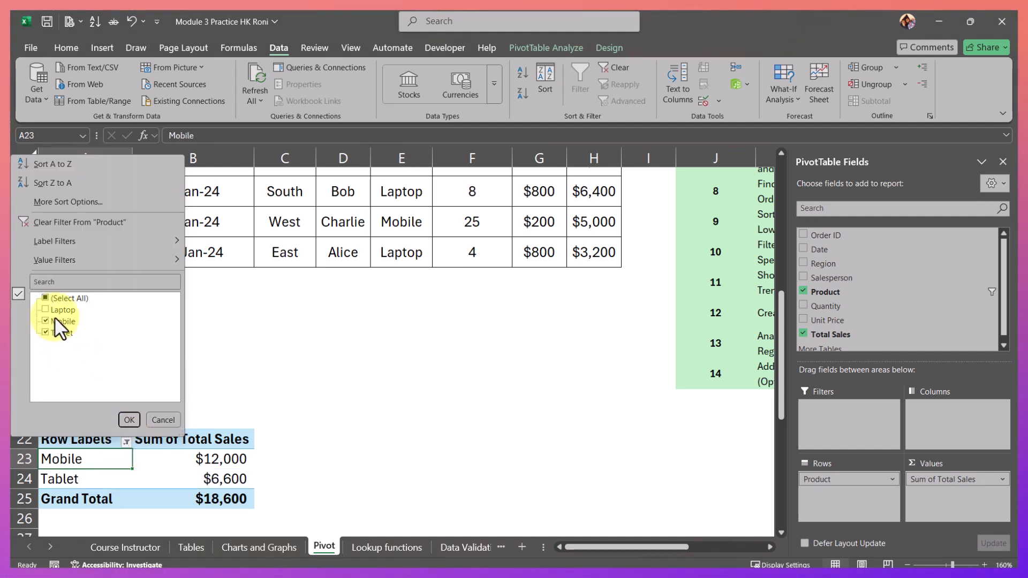
{"action": "left_click", "coordinate": [48, 313]}
{"action": "left_click", "coordinate": [129, 421]}
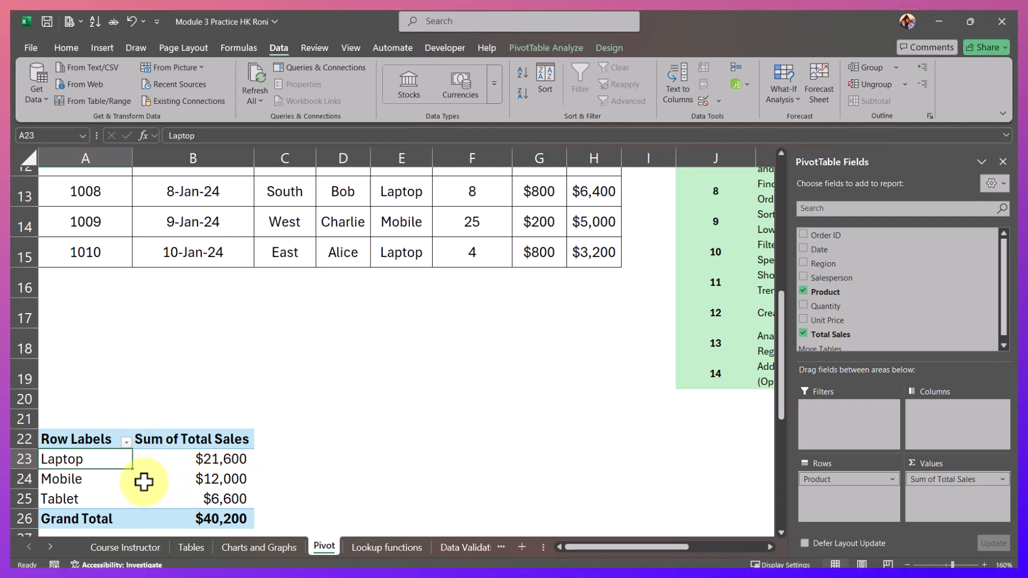
Add the Salesperson field to the PivotTable and move it from Rows to Columns.
{"action": "left_click", "coordinate": [804, 277]}
{"action": "scroll", "coordinate": [246, 424], "scroll_direction": "down", "scroll_amount": 1}
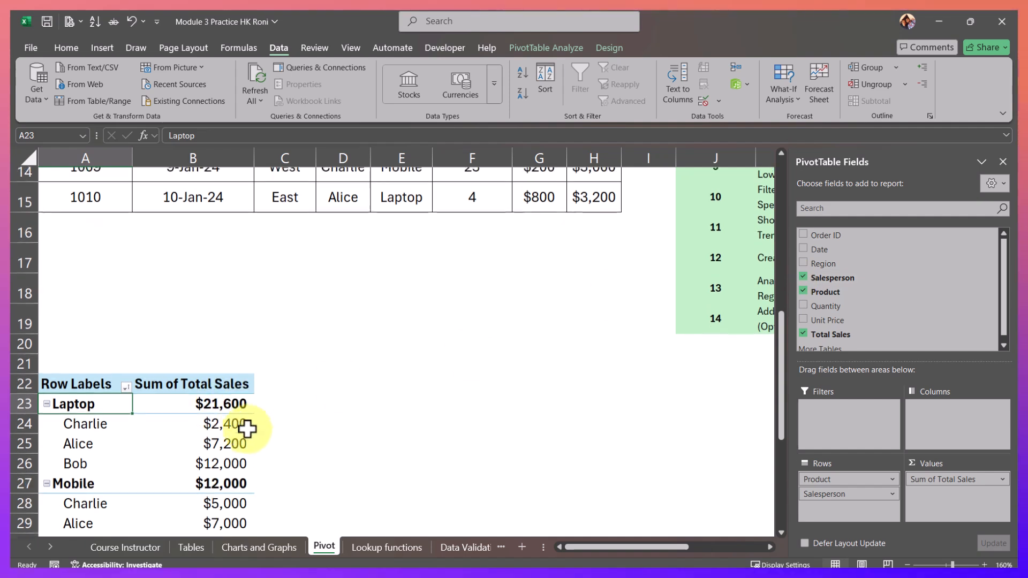
{"action": "left_click_drag", "start_coordinate": [820, 494], "coordinate": [964, 427]}
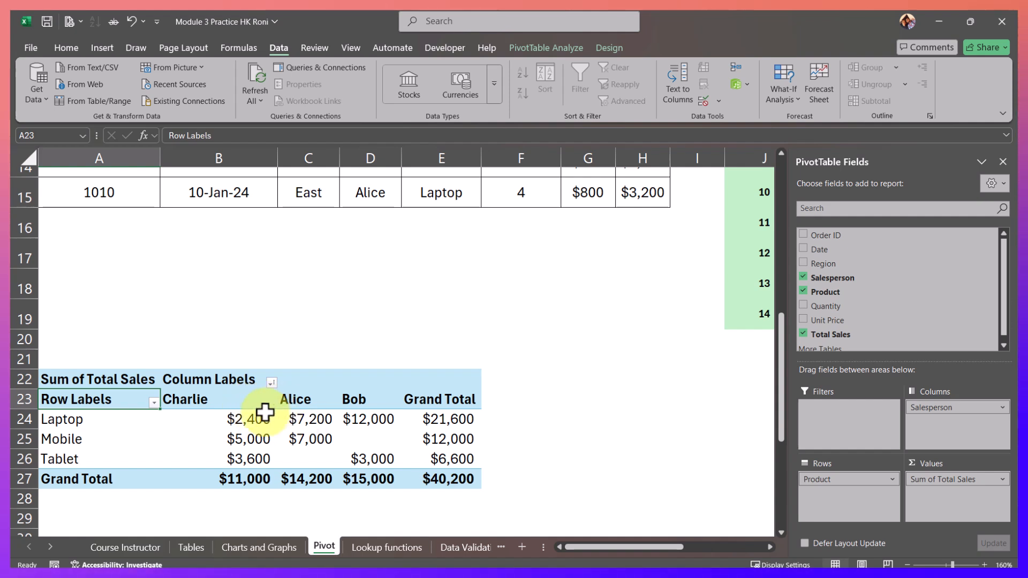
Select B23:B26 and filter the PivotTable's column labels to only the first salesperson in the filter list.
{"action": "left_click_drag", "start_coordinate": [241, 406], "coordinate": [240, 457]}
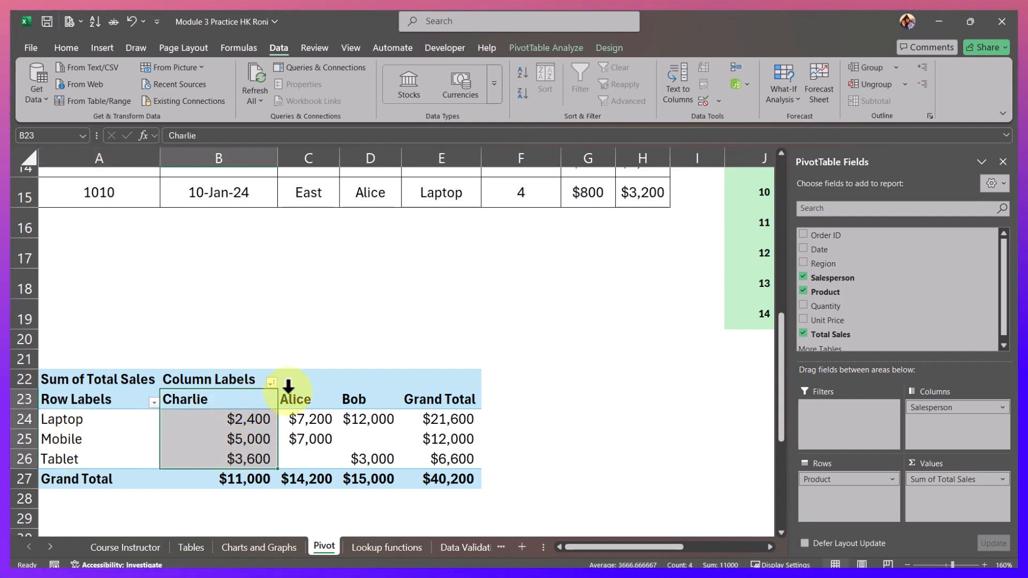
{"action": "left_click", "coordinate": [271, 382]}
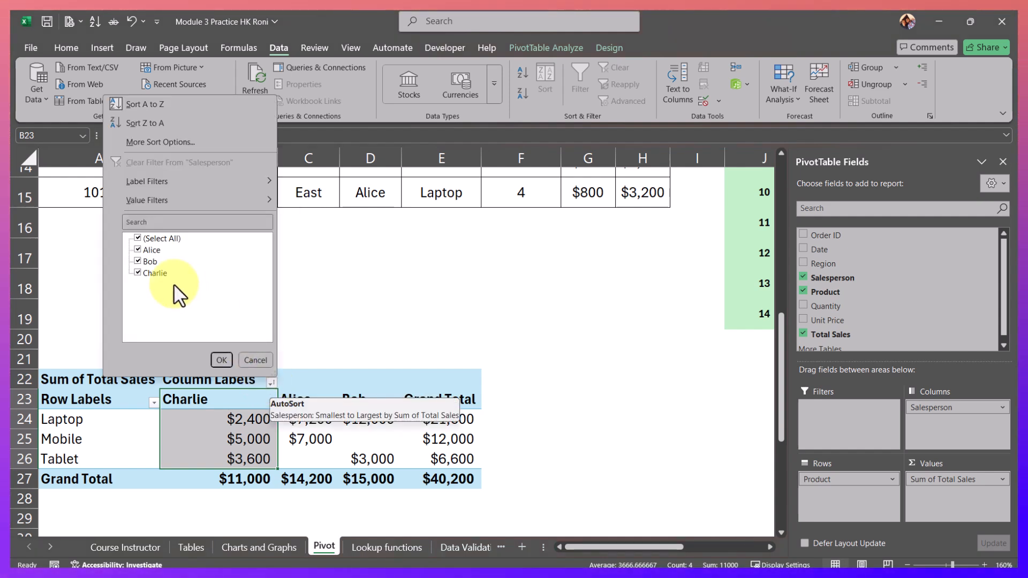
{"action": "left_click", "coordinate": [138, 239]}
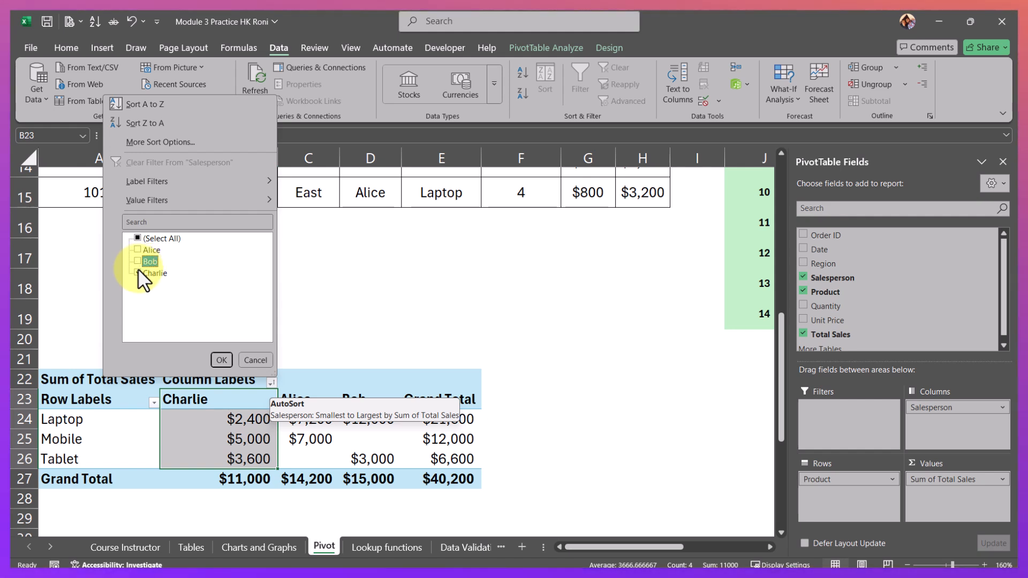
{"action": "left_click", "coordinate": [138, 250]}
{"action": "left_click", "coordinate": [221, 360]}
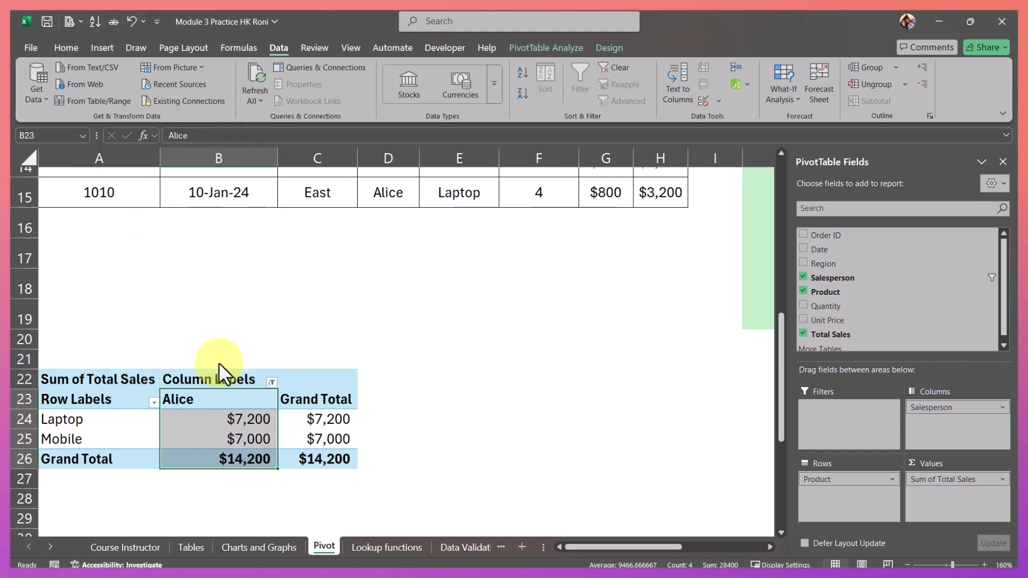
Review the filtered salesperson's sales per product and the items included in the product row filter.
{"action": "mouse_move", "coordinate": [261, 428]}
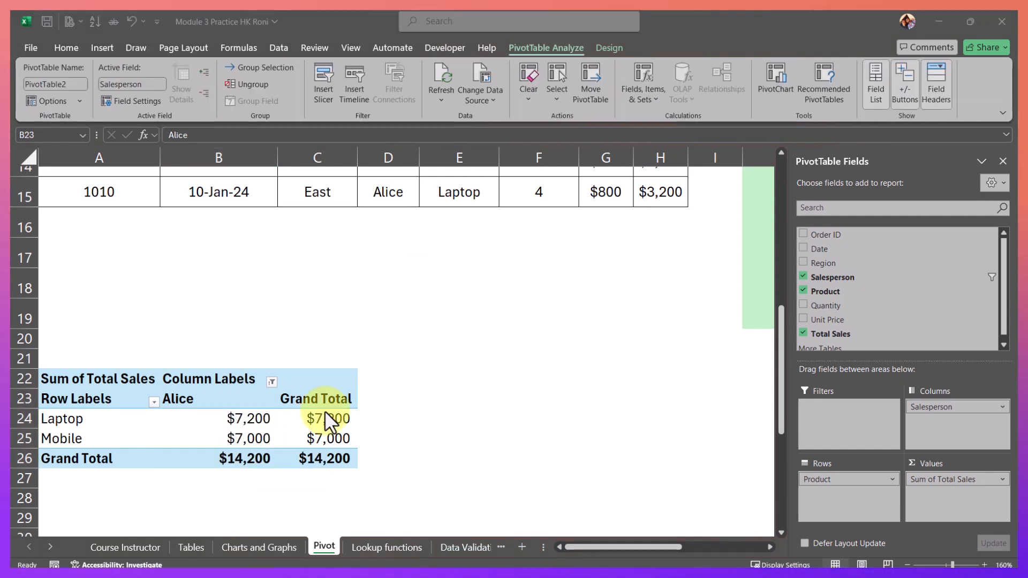
{"action": "left_click", "coordinate": [230, 404]}
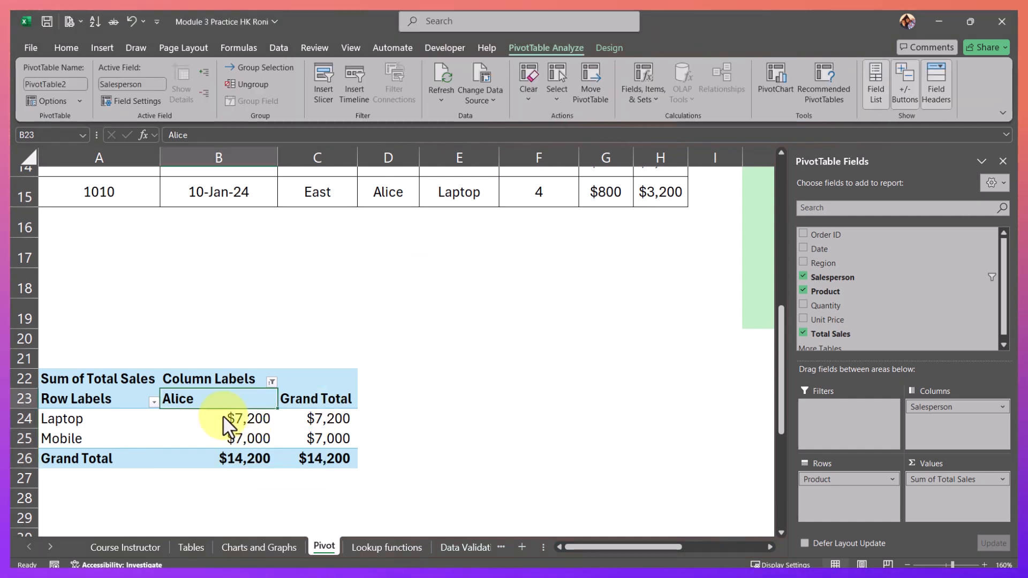
{"action": "left_click", "coordinate": [126, 434]}
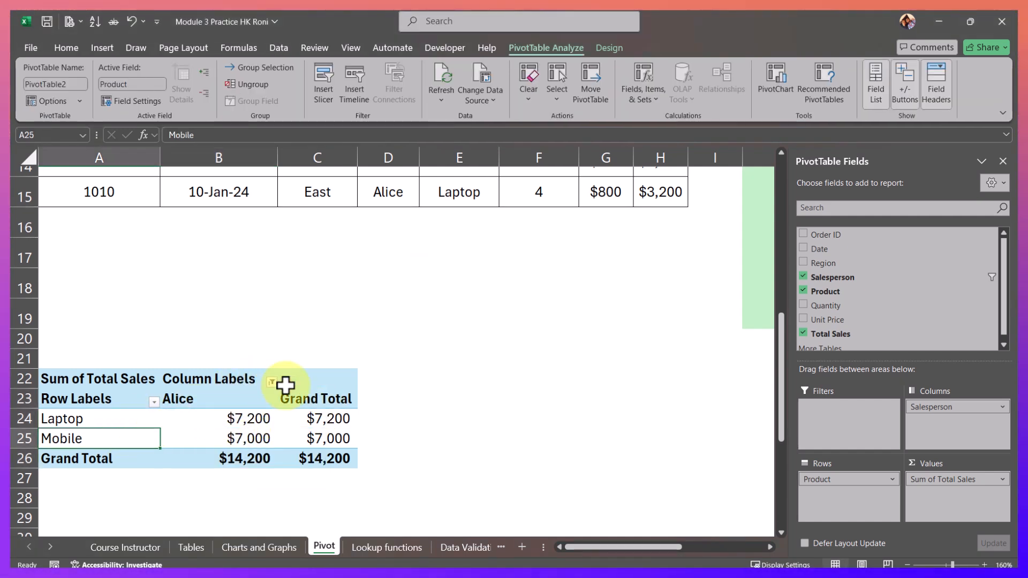
{"action": "left_click", "coordinate": [154, 402]}
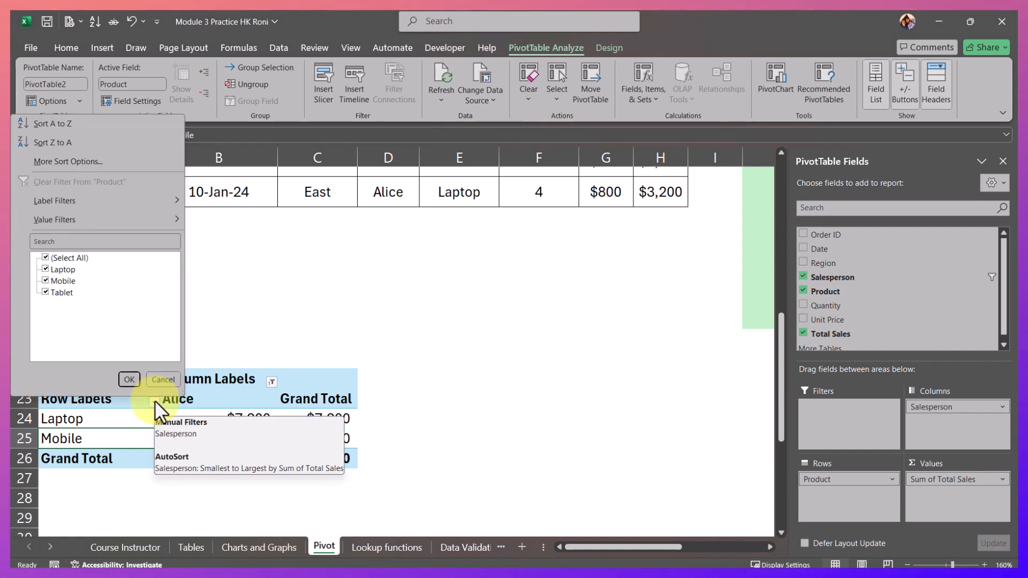
{"action": "left_click", "coordinate": [128, 379]}
Include the other two salespeople in the column labels filter again.
{"action": "left_click", "coordinate": [272, 382]}
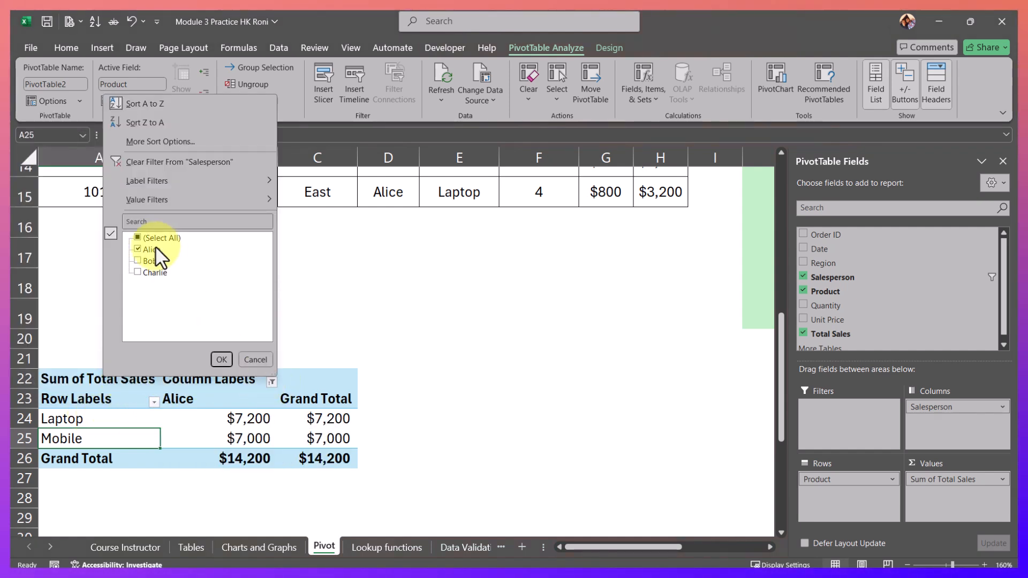
{"action": "left_click", "coordinate": [137, 260]}
{"action": "left_click", "coordinate": [138, 272]}
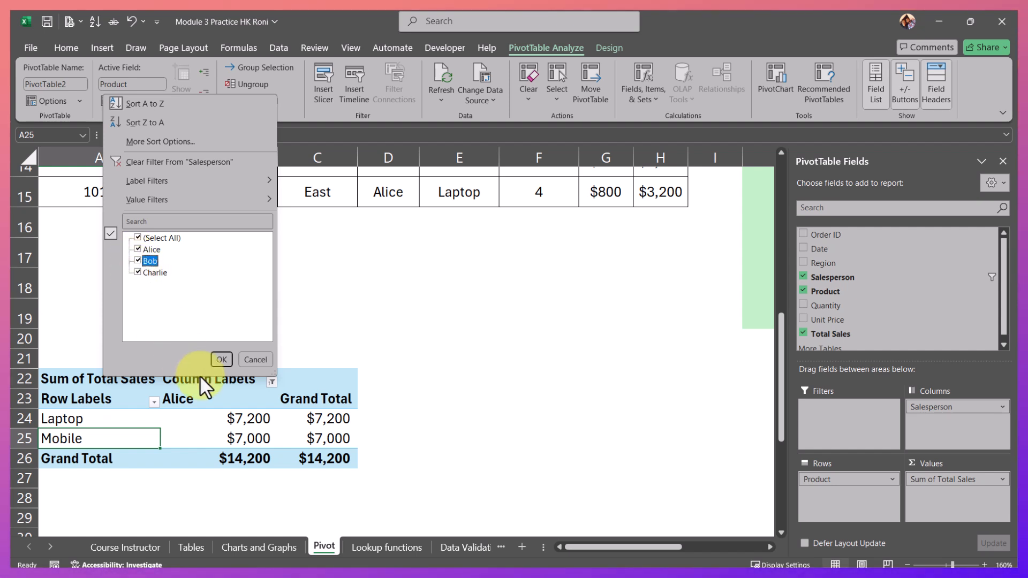
{"action": "left_click", "coordinate": [221, 360]}
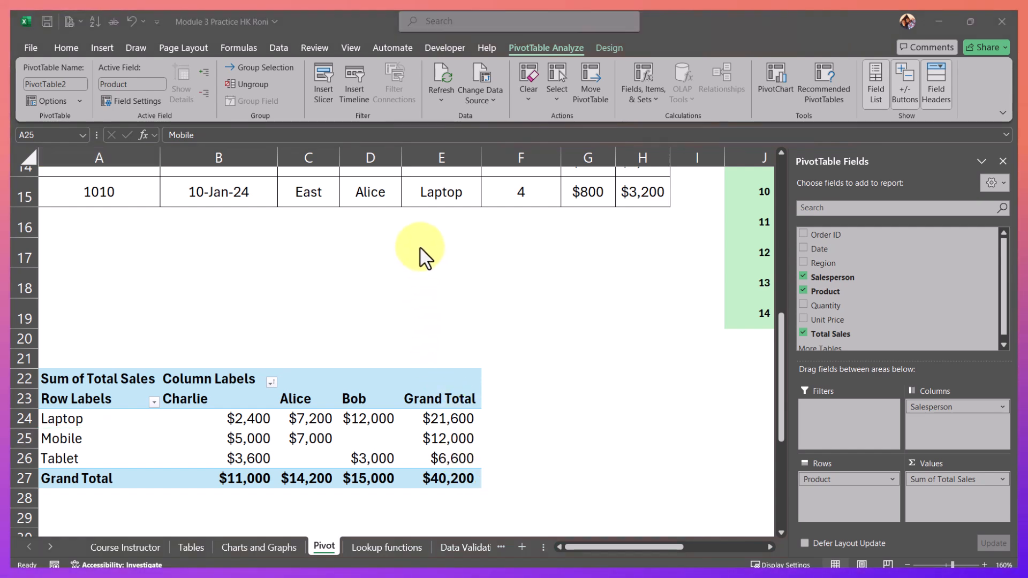
Insert slicers for Region, Salesperson and Product on the PivotTable.
{"action": "left_click", "coordinate": [182, 288]}
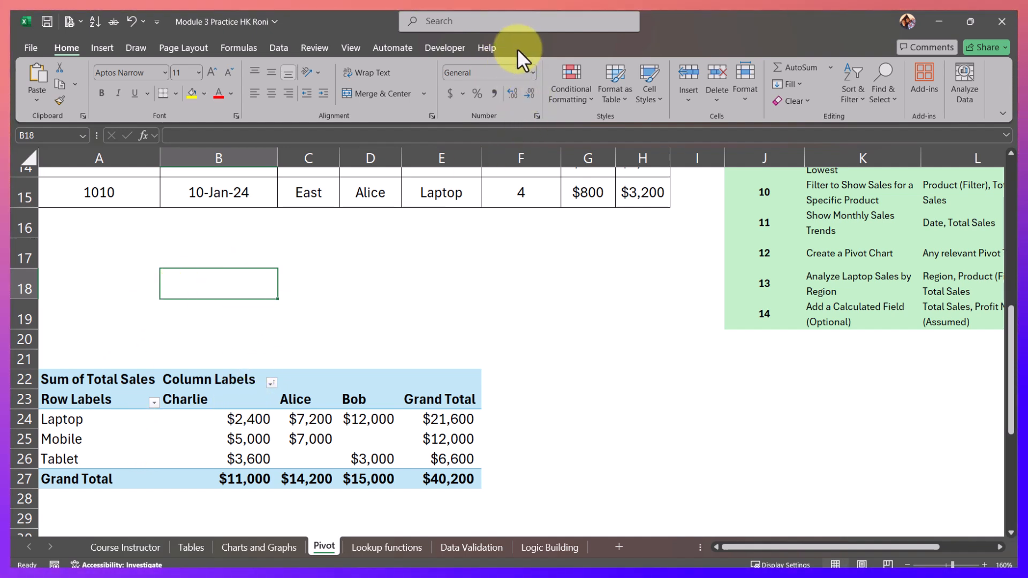
{"action": "left_click", "coordinate": [189, 440]}
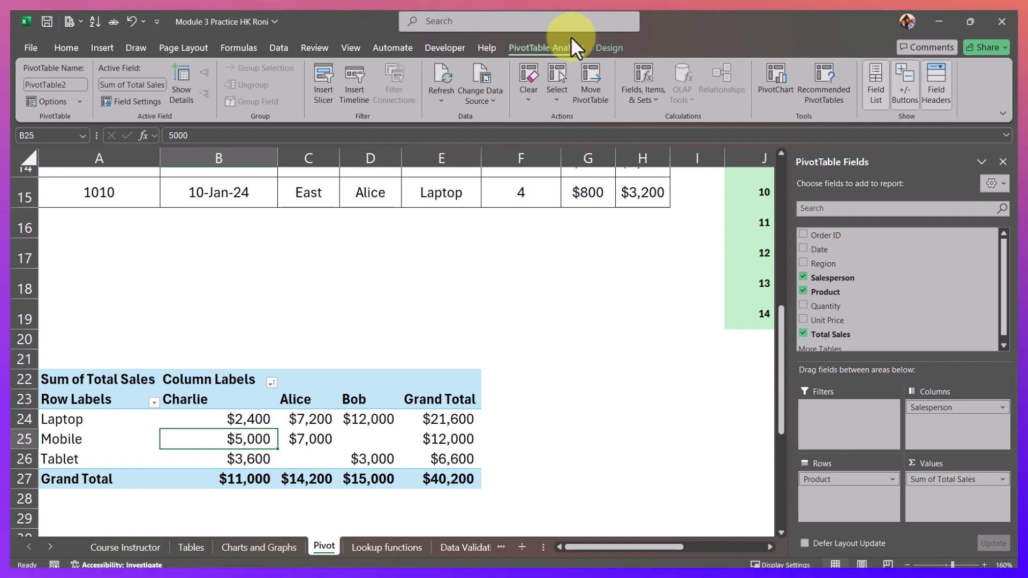
{"action": "left_click", "coordinate": [323, 76]}
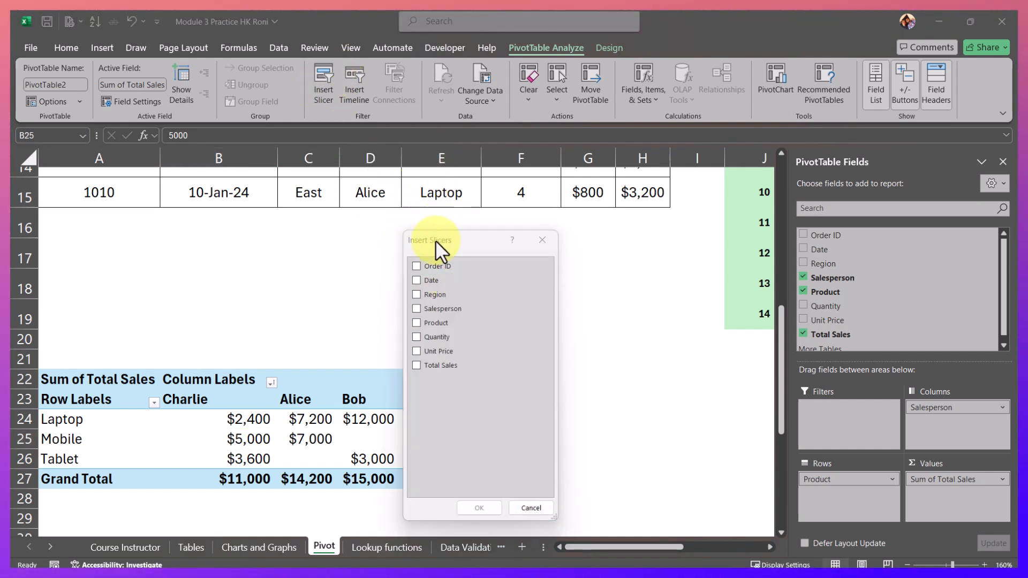
{"action": "left_click_drag", "start_coordinate": [435, 240], "coordinate": [551, 243]}
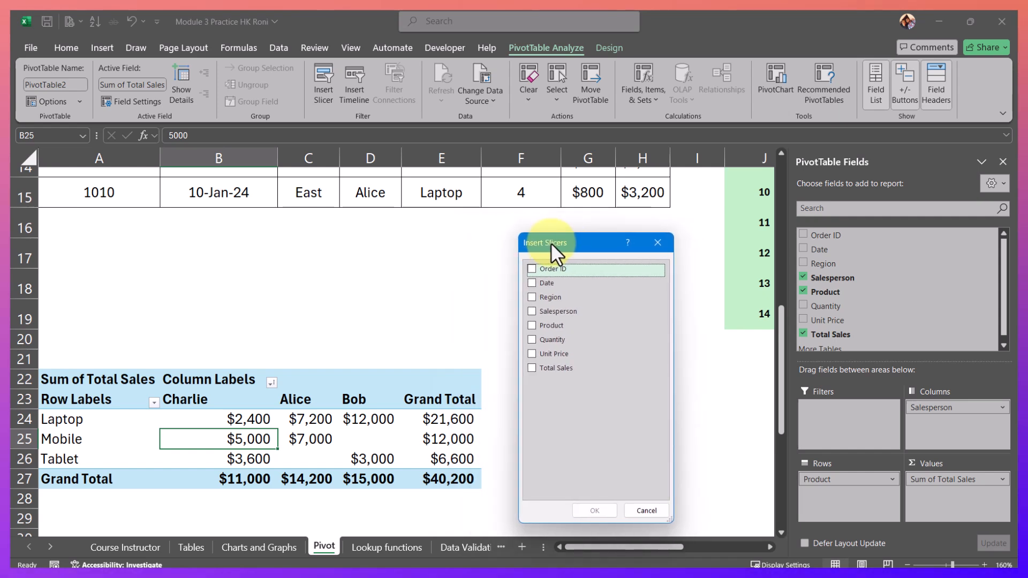
{"action": "left_click", "coordinate": [531, 325]}
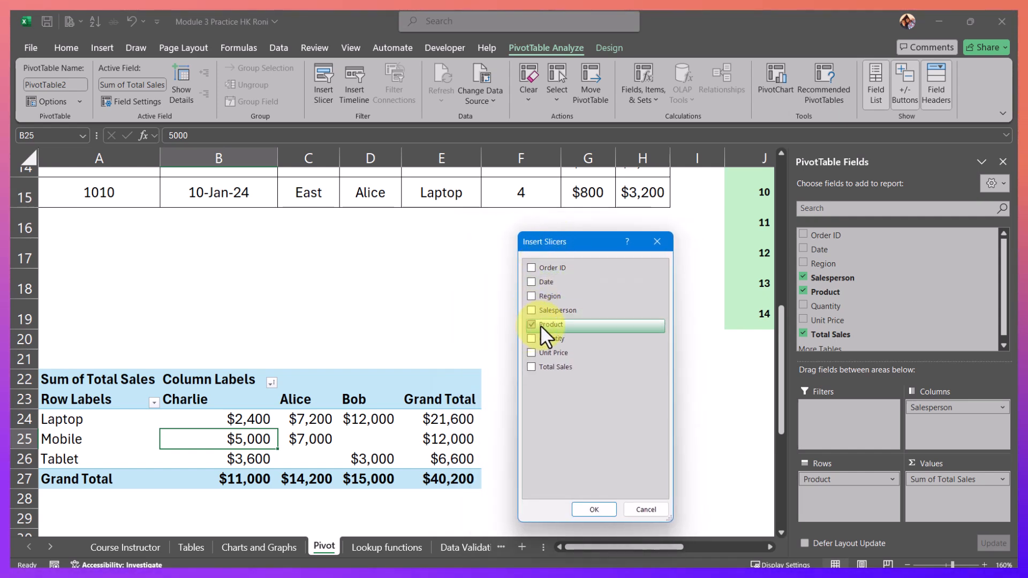
{"action": "left_click", "coordinate": [538, 308]}
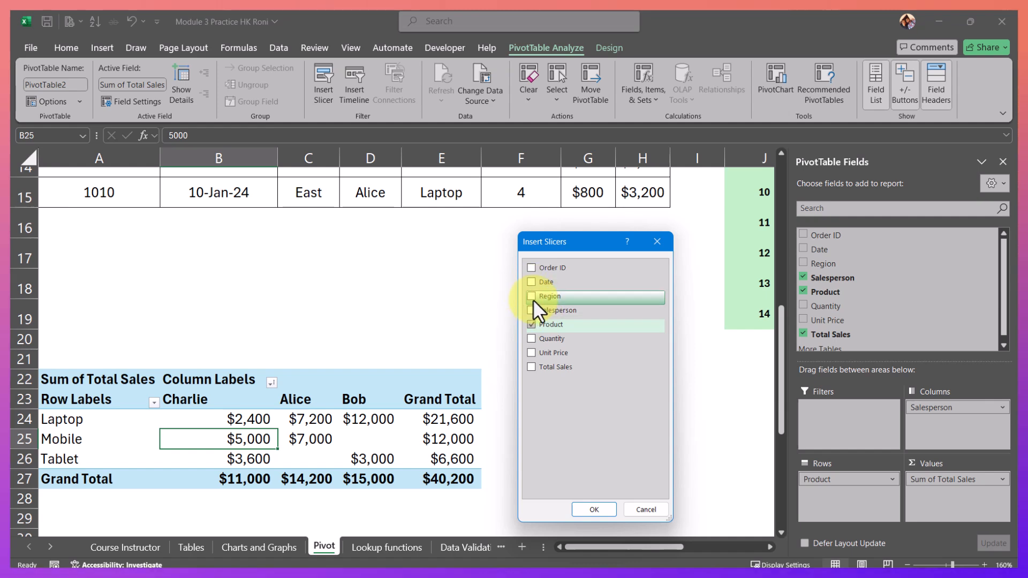
{"action": "left_click", "coordinate": [533, 295]}
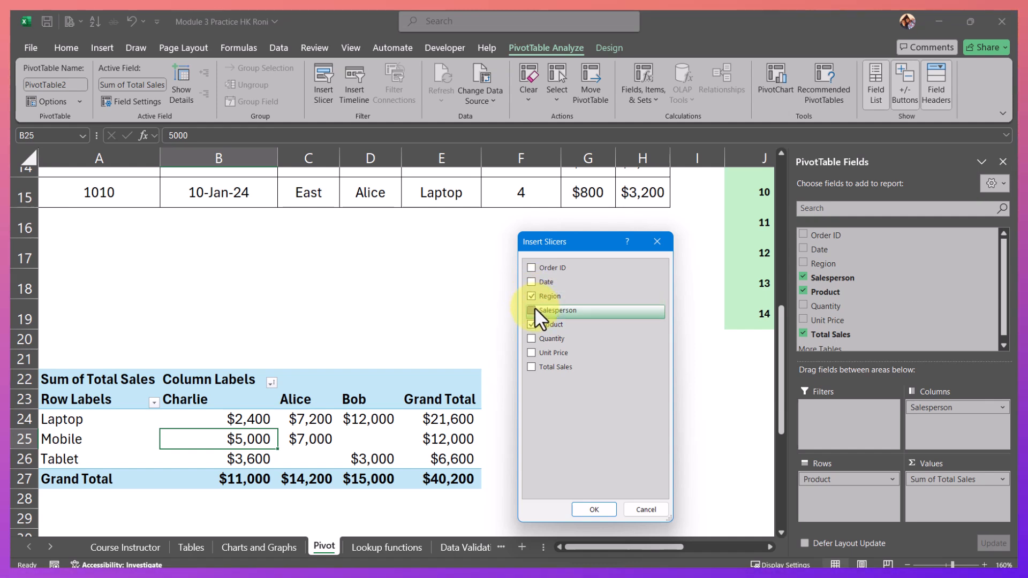
{"action": "left_click", "coordinate": [603, 510]}
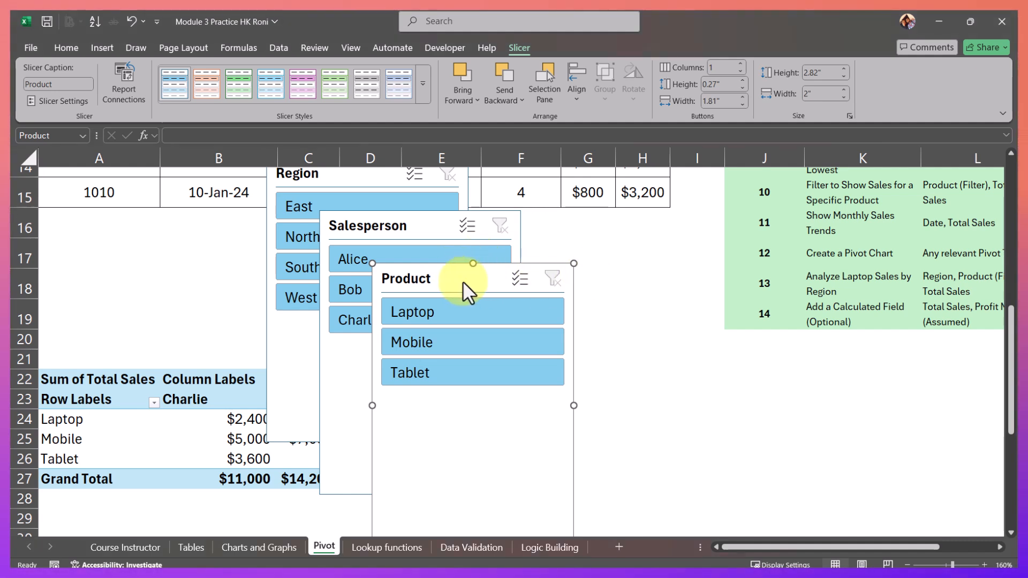
Arrange the Product, Salesperson and Region slicers side by side in the empty cells beside the PivotTable and shorten them.
{"action": "left_click_drag", "start_coordinate": [463, 281], "coordinate": [658, 251]}
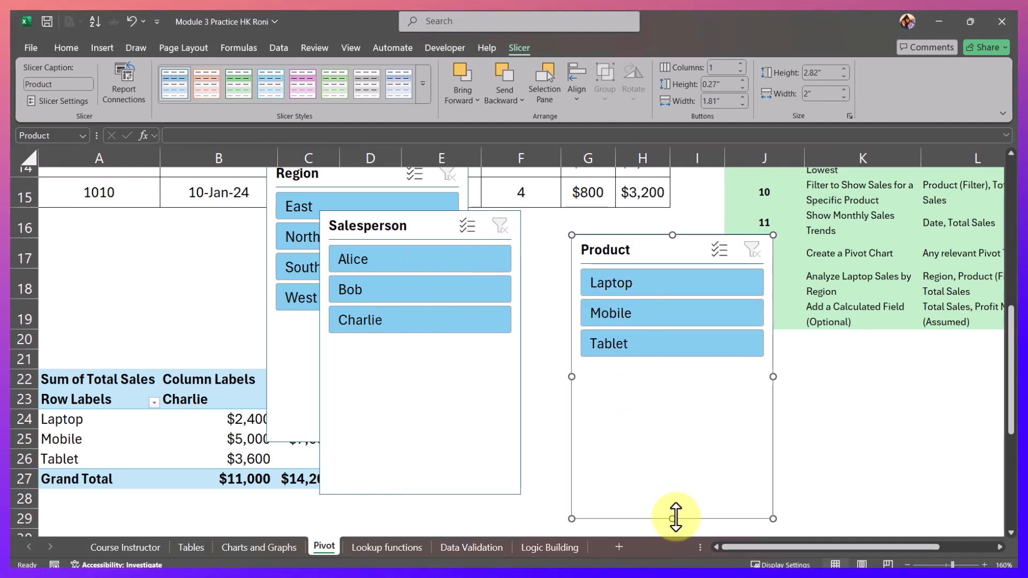
{"action": "left_click_drag", "start_coordinate": [676, 516], "coordinate": [648, 363]}
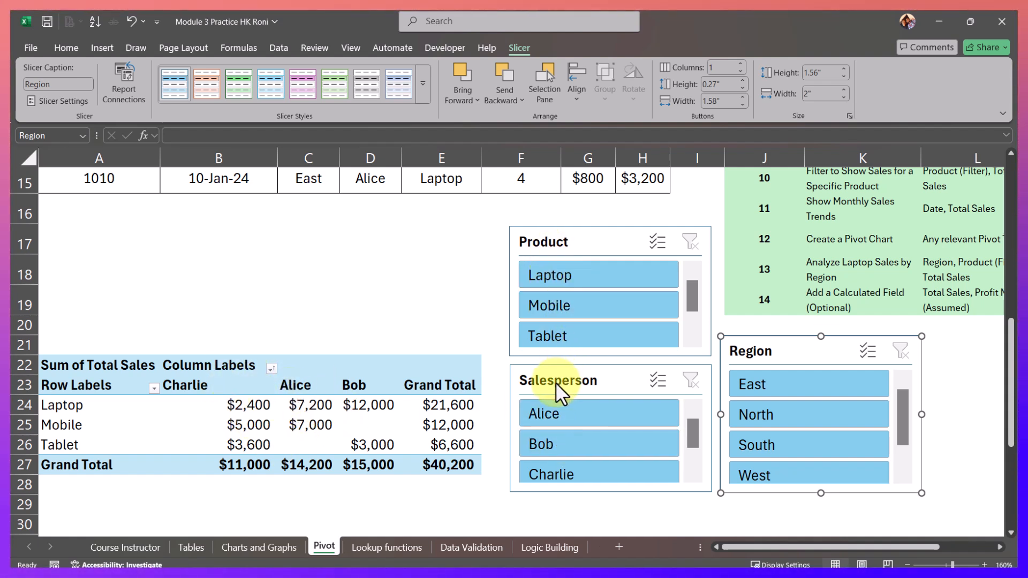
Try Mobile and Tablet in the Product slicer, return to Mobile, and filter to the second salesperson in the Salesperson slicer.
{"action": "left_click", "coordinate": [560, 309]}
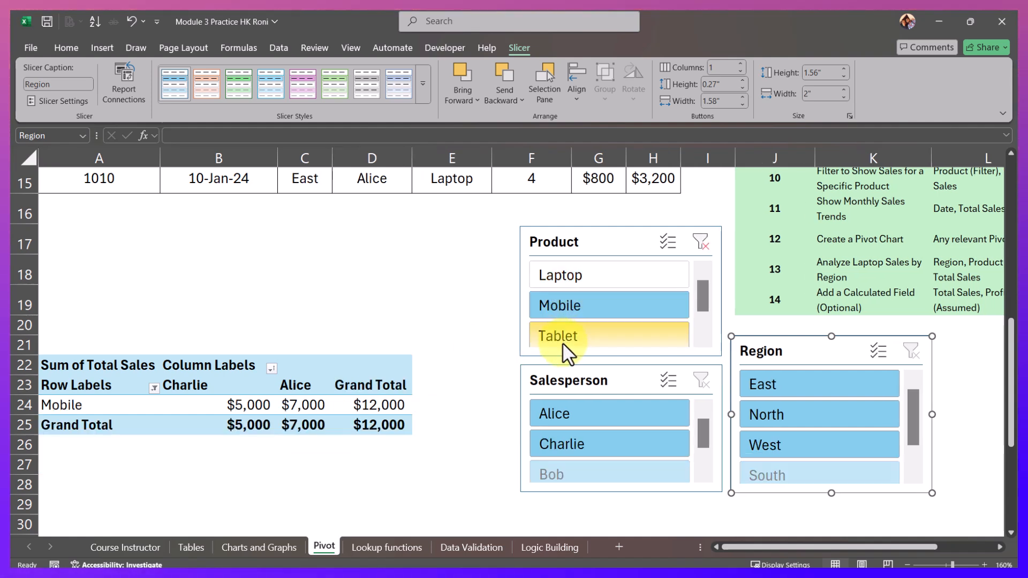
{"action": "left_click", "coordinate": [561, 342]}
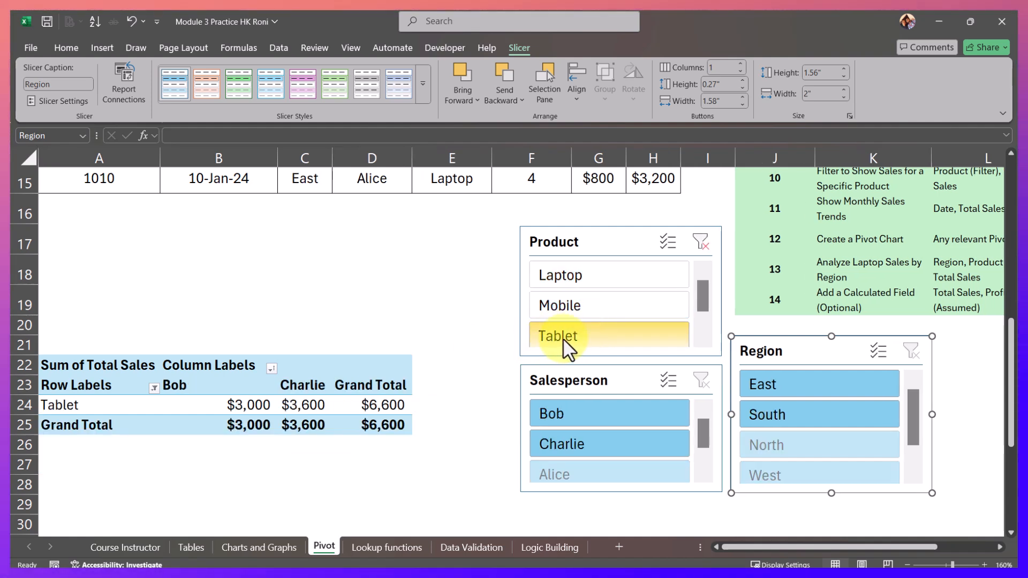
{"action": "left_click", "coordinate": [580, 310]}
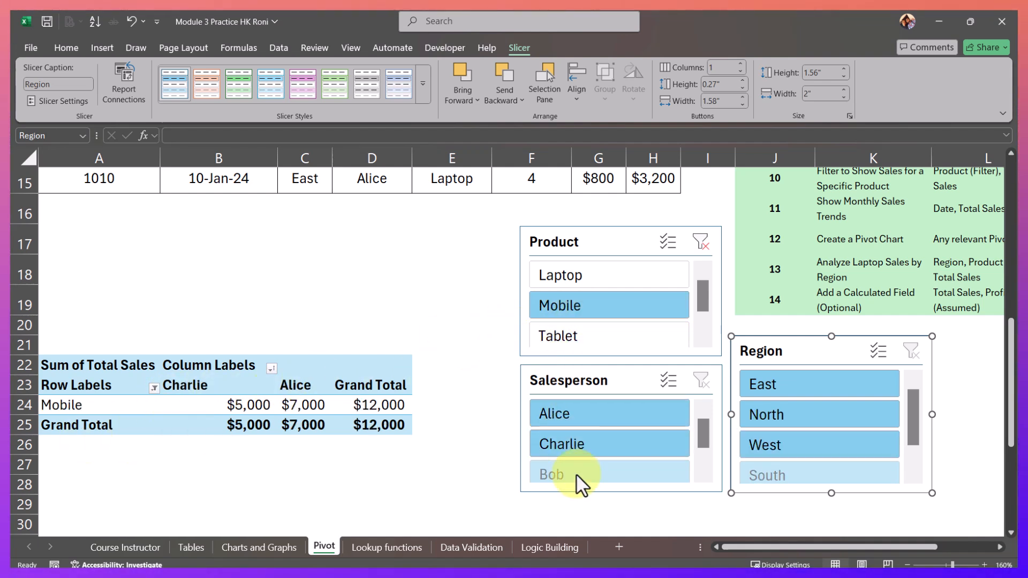
{"action": "left_click", "coordinate": [575, 436]}
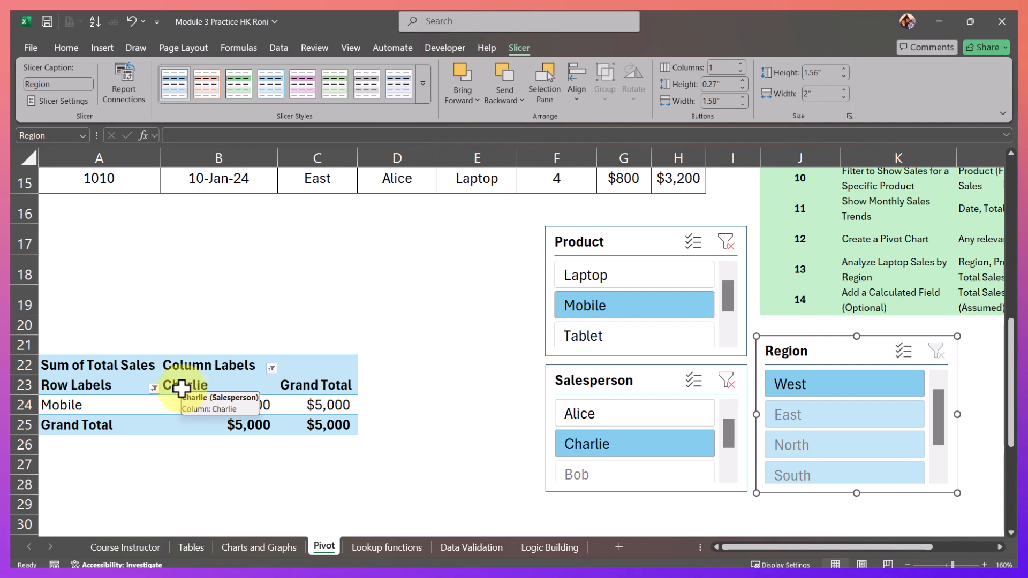
Turn on multi-select for the Product slicer.
{"action": "left_click", "coordinate": [692, 245]}
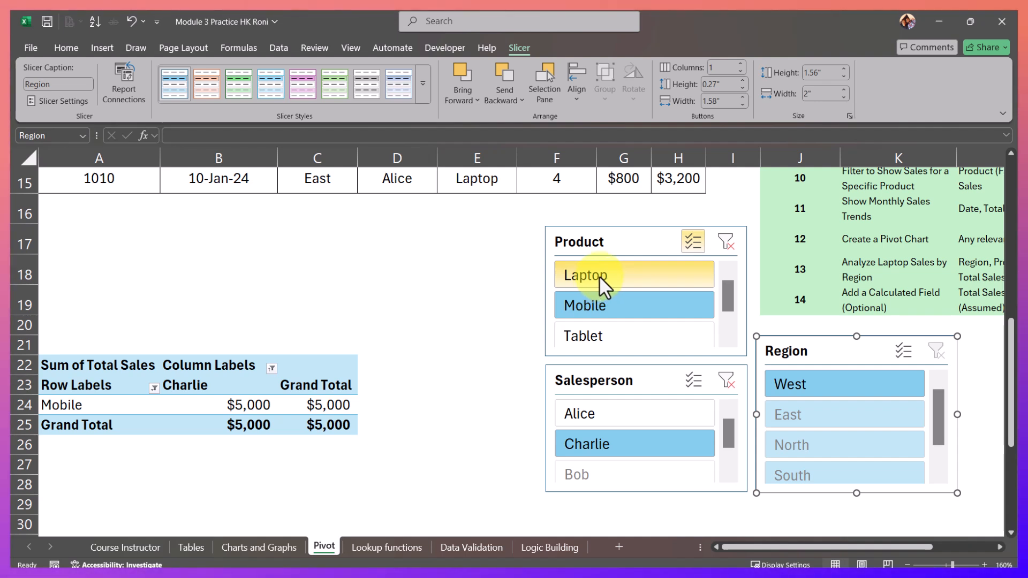
Add Laptop to the Product slicer selection and use multi-select to include all three salespeople in the Salesperson slicer.
{"action": "left_click", "coordinate": [599, 275]}
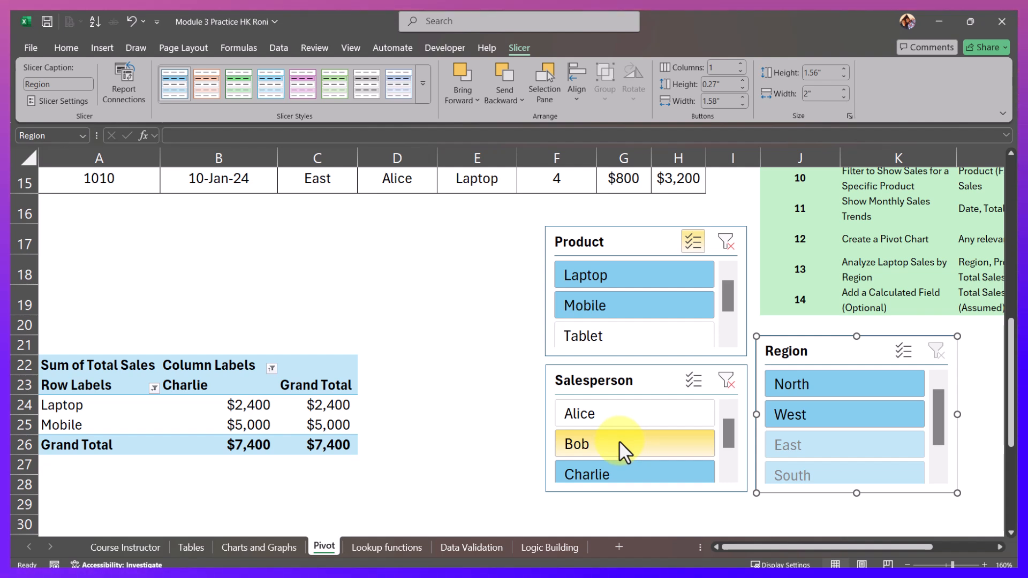
{"action": "left_click", "coordinate": [594, 413]}
{"action": "left_click", "coordinate": [594, 445]}
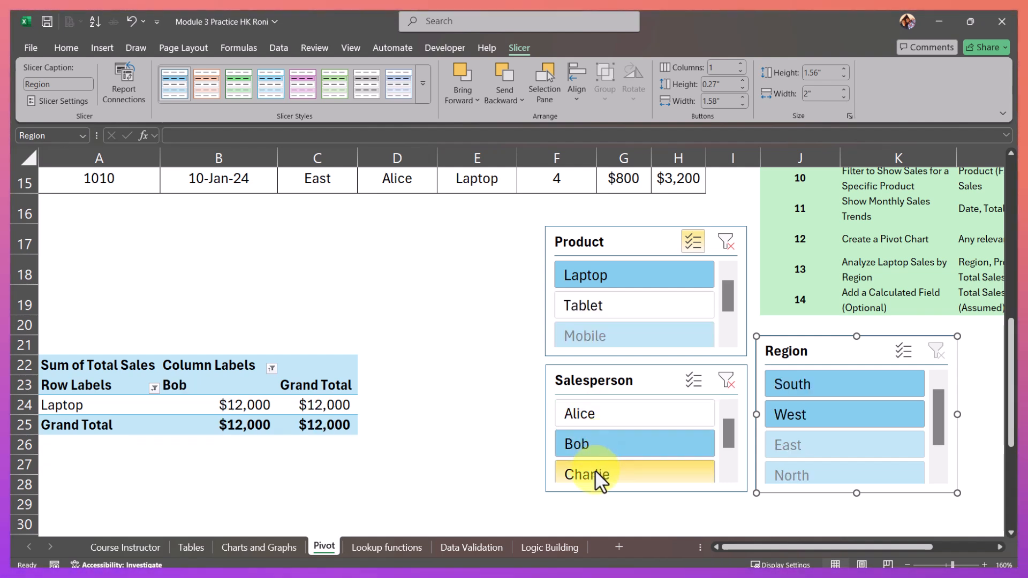
{"action": "left_click", "coordinate": [692, 383]}
{"action": "left_click", "coordinate": [632, 416]}
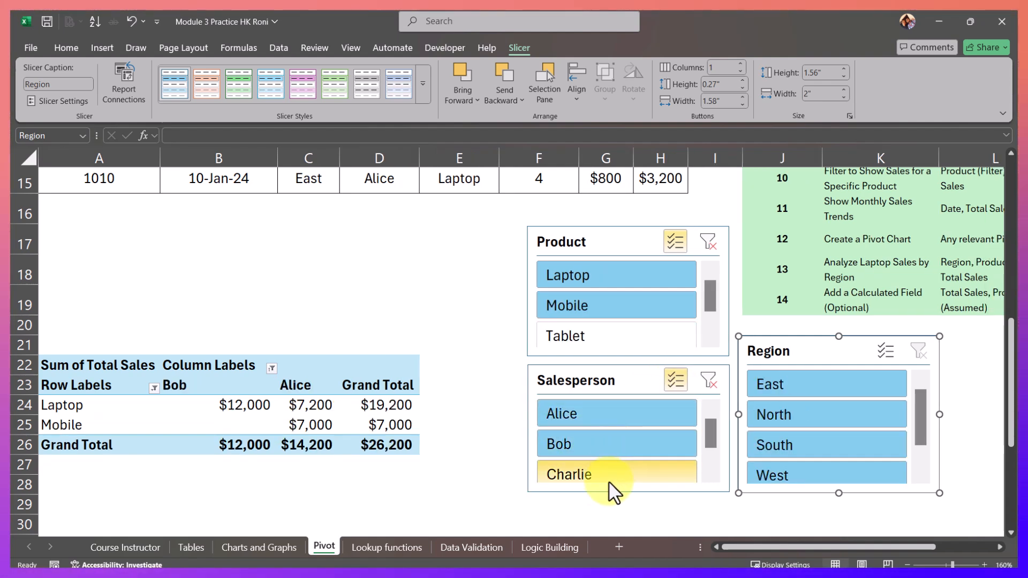
{"action": "left_click", "coordinate": [608, 479]}
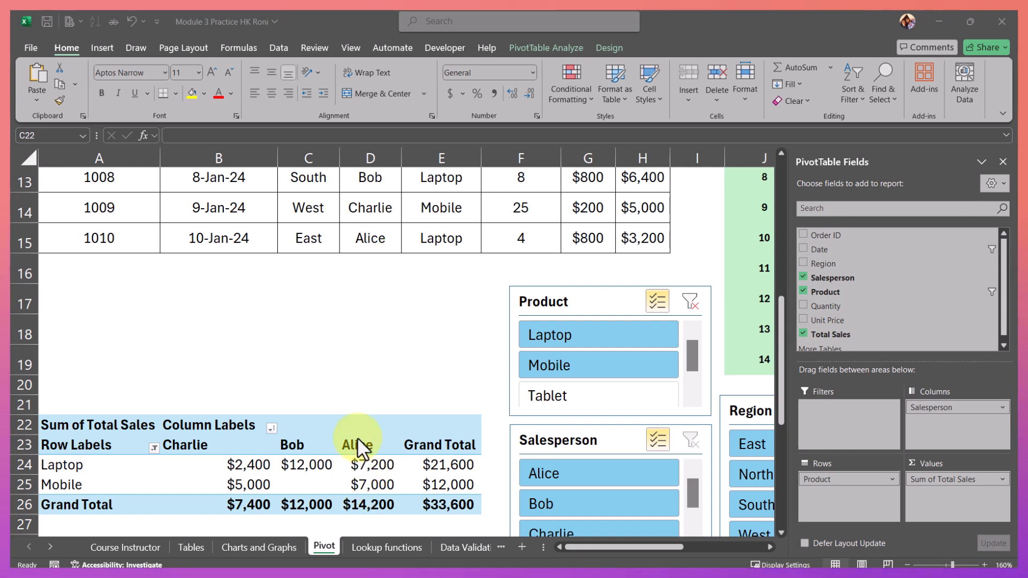
Insert a timeline for the pivot table's Date field and place it in the empty area above the pivot table.
{"action": "left_click", "coordinate": [120, 426]}
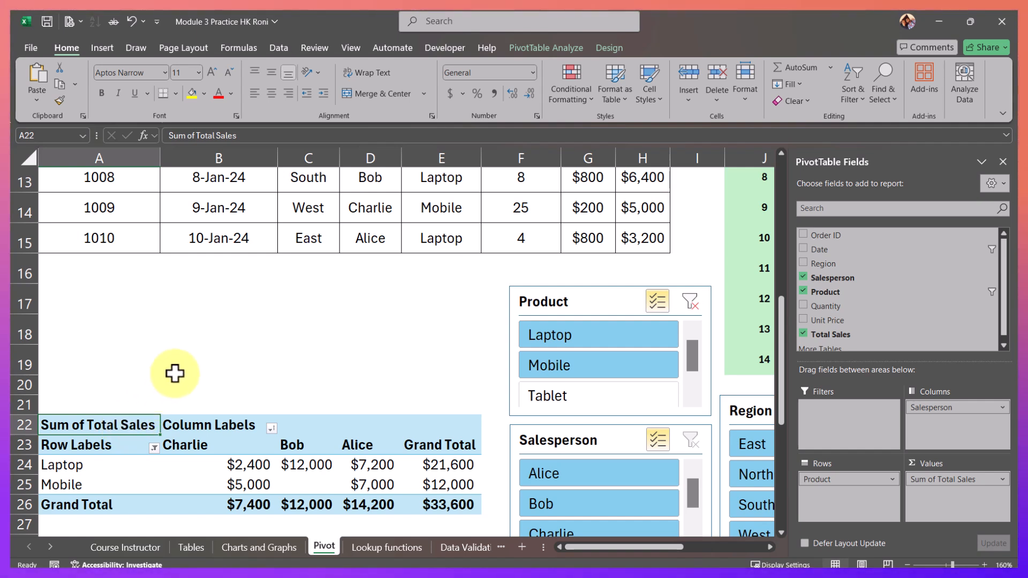
{"action": "scroll", "coordinate": [177, 369], "scroll_direction": "up", "scroll_amount": 3}
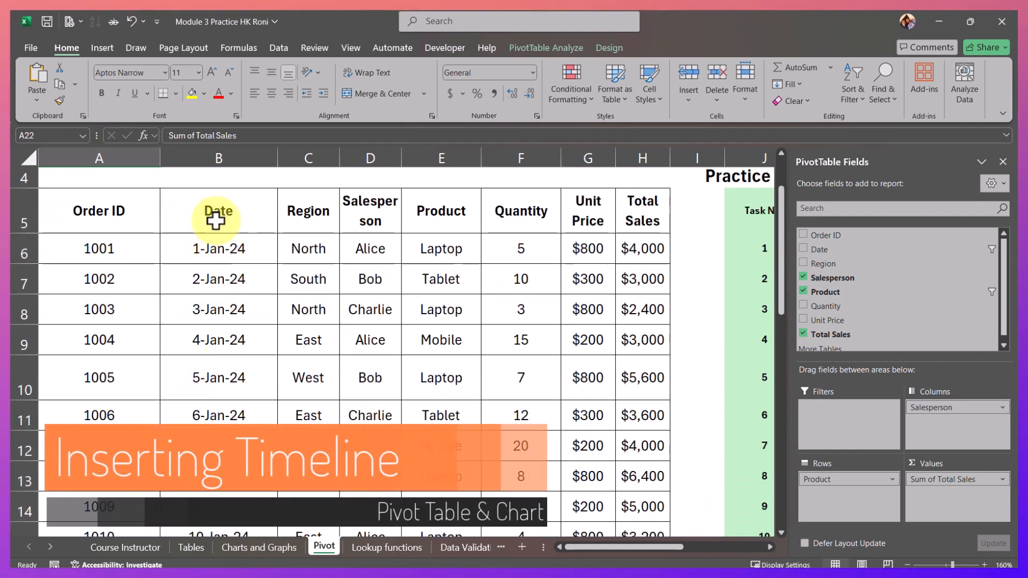
{"action": "scroll", "coordinate": [216, 219], "scroll_direction": "down", "scroll_amount": 2}
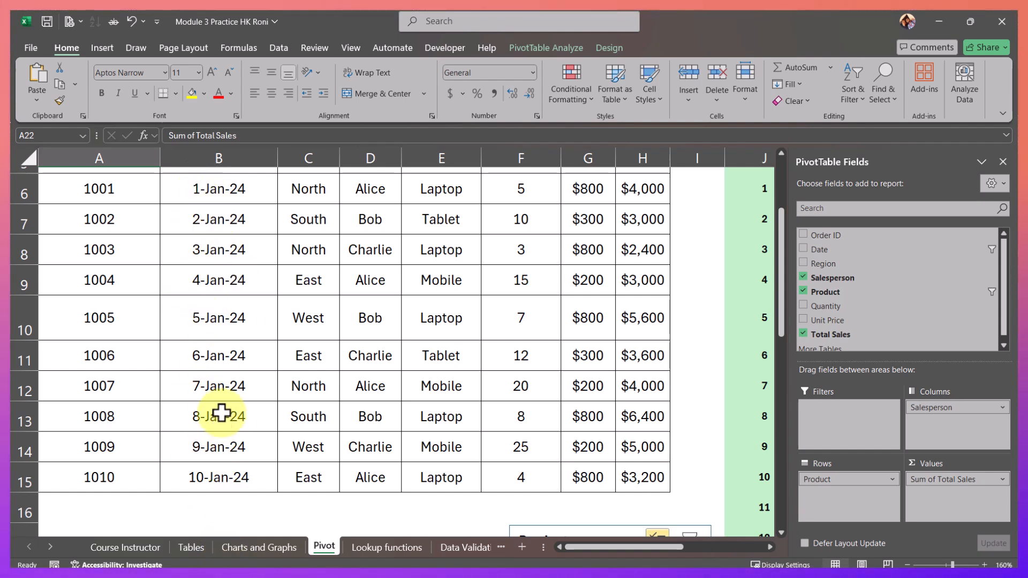
{"action": "scroll", "coordinate": [237, 399], "scroll_direction": "down", "scroll_amount": 4}
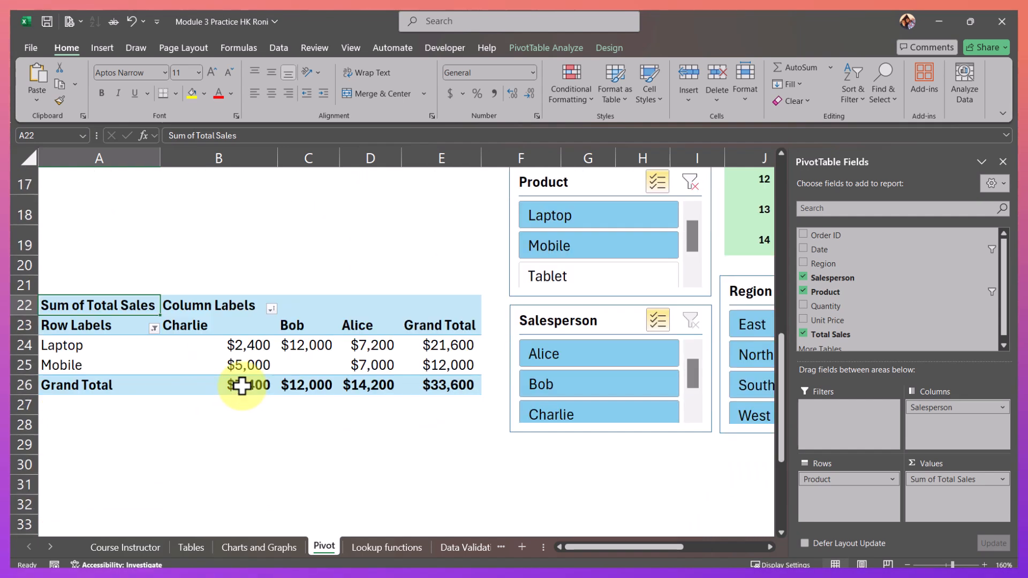
{"action": "scroll", "coordinate": [238, 385], "scroll_direction": "up", "scroll_amount": 1}
{"action": "left_click", "coordinate": [321, 365]}
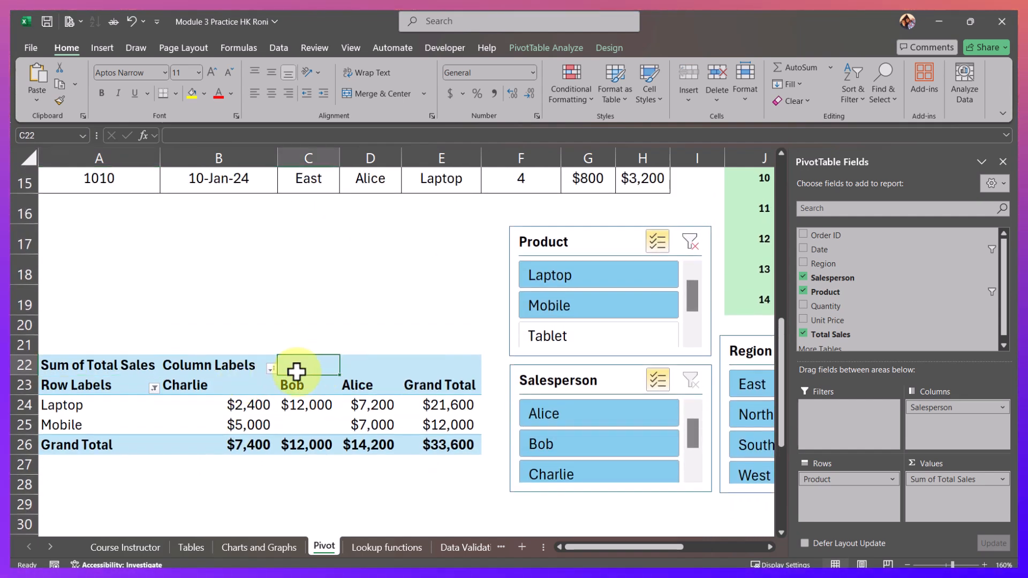
{"action": "left_click", "coordinate": [531, 48]}
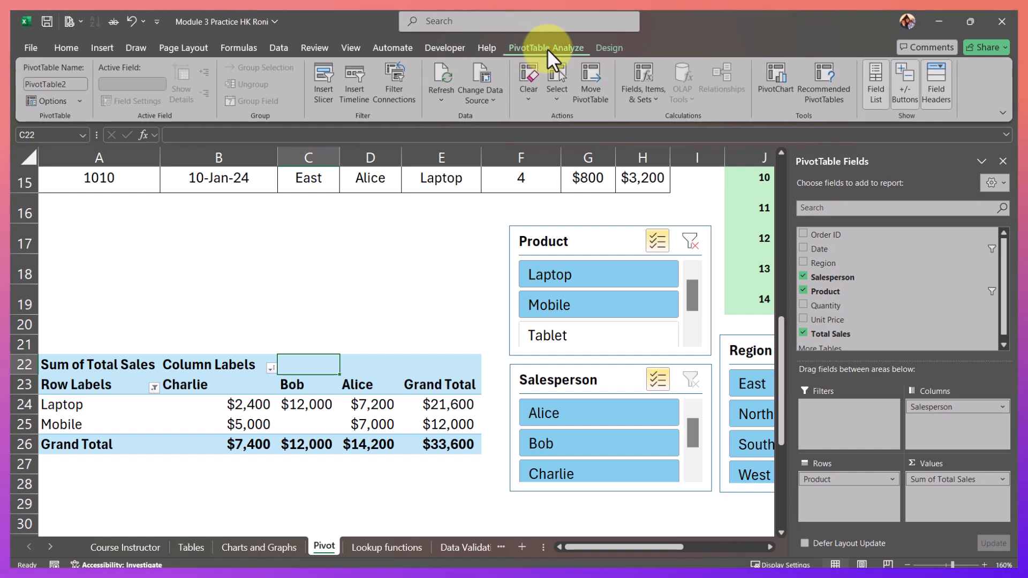
{"action": "left_click", "coordinate": [352, 98]}
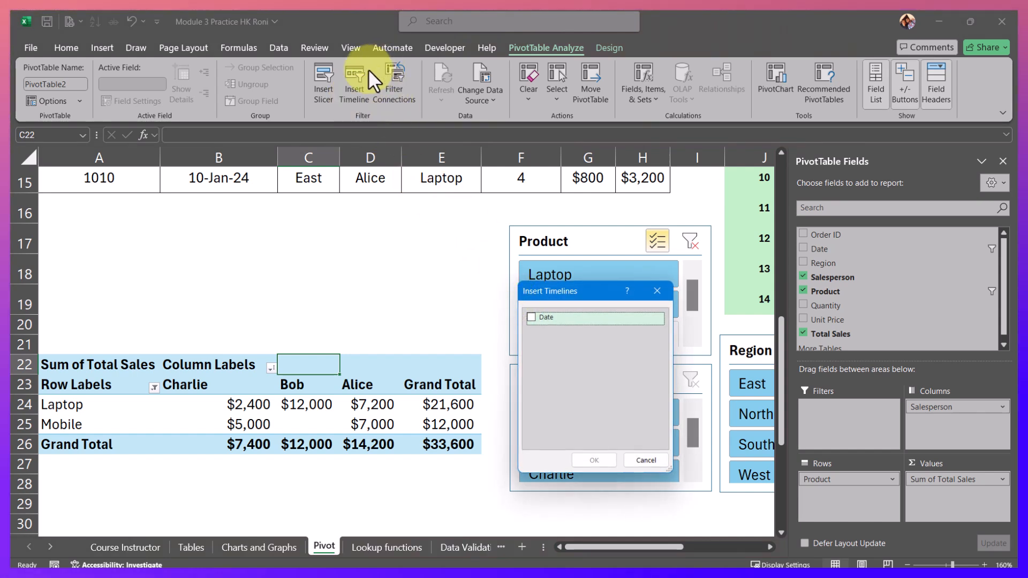
{"action": "left_click", "coordinate": [530, 319]}
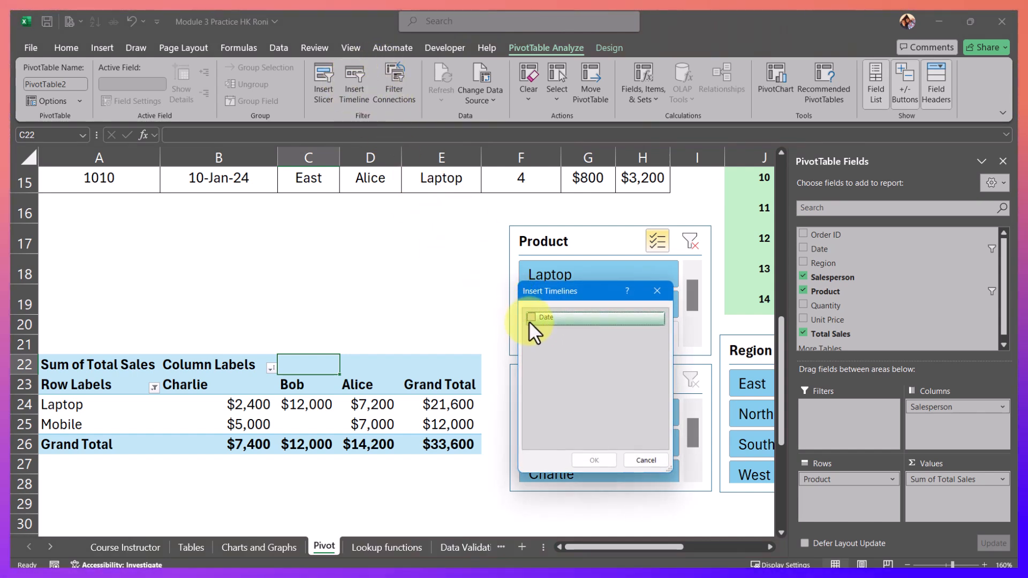
{"action": "left_click", "coordinate": [591, 460]}
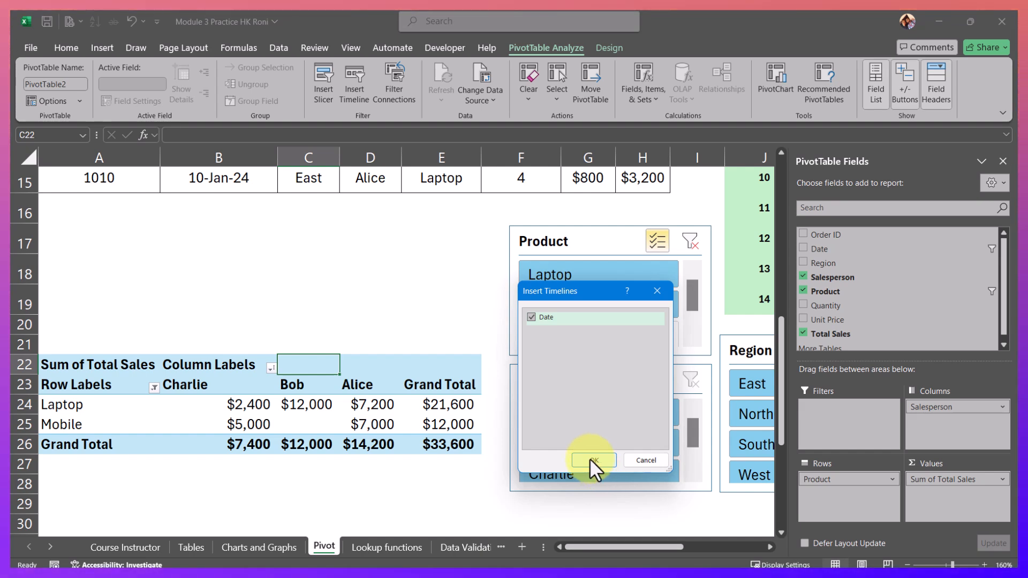
{"action": "left_click_drag", "start_coordinate": [384, 296], "coordinate": [195, 197]}
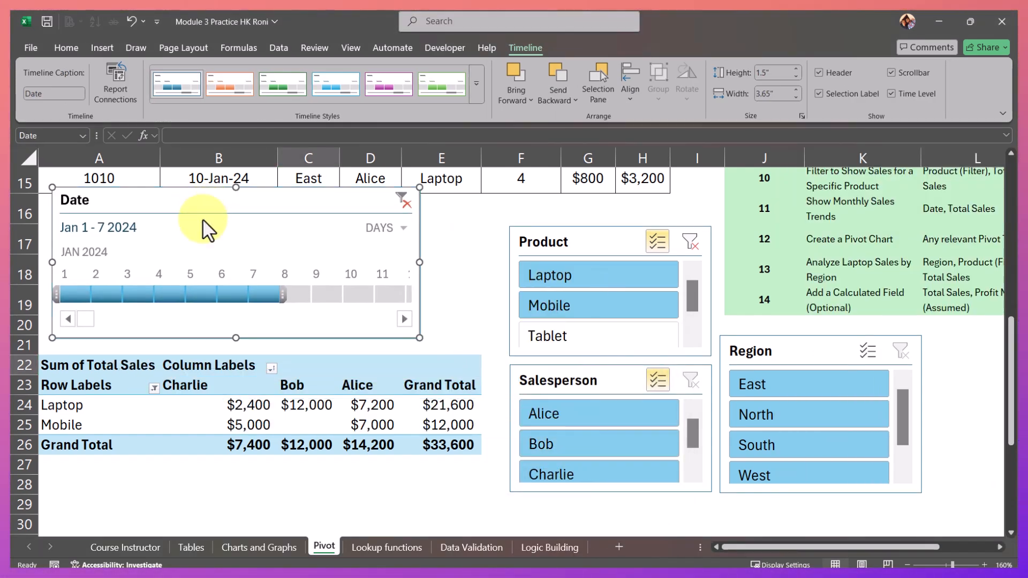
Try the timeline's Months and Years time levels, and return it to Days.
{"action": "left_click", "coordinate": [381, 236]}
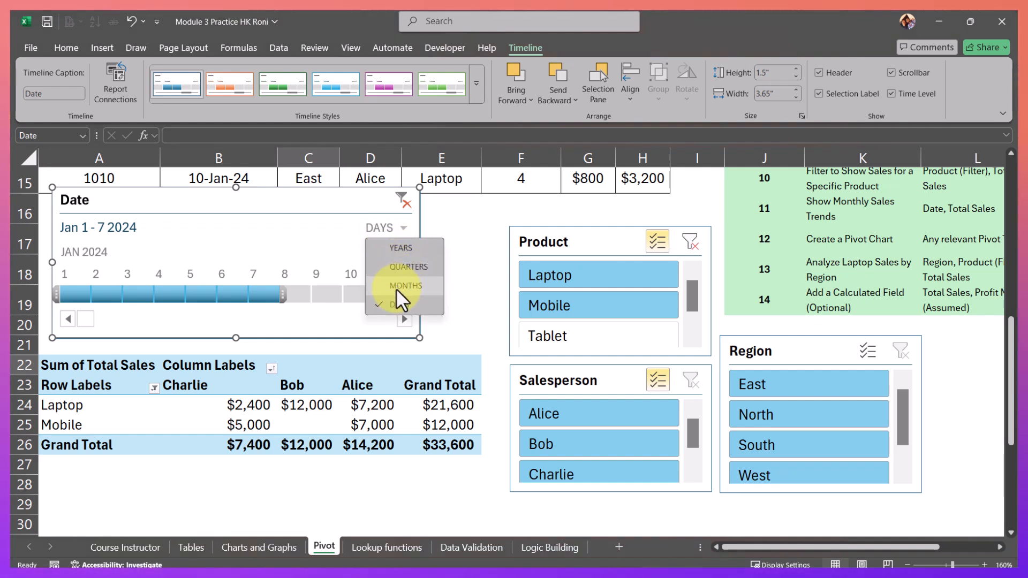
{"action": "left_click", "coordinate": [396, 288]}
{"action": "left_click", "coordinate": [390, 227]}
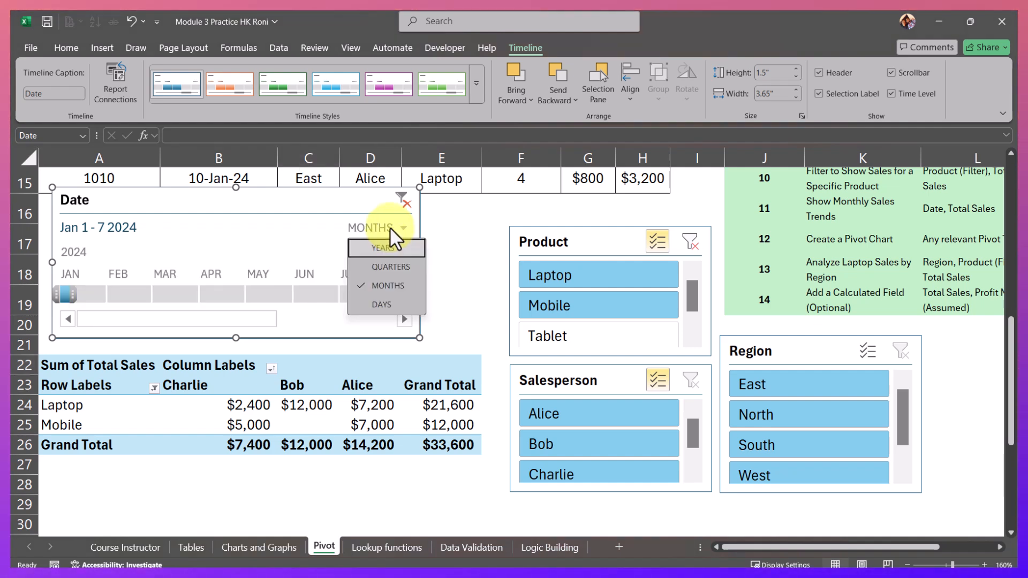
{"action": "left_click", "coordinate": [386, 247]}
{"action": "left_click", "coordinate": [384, 226]}
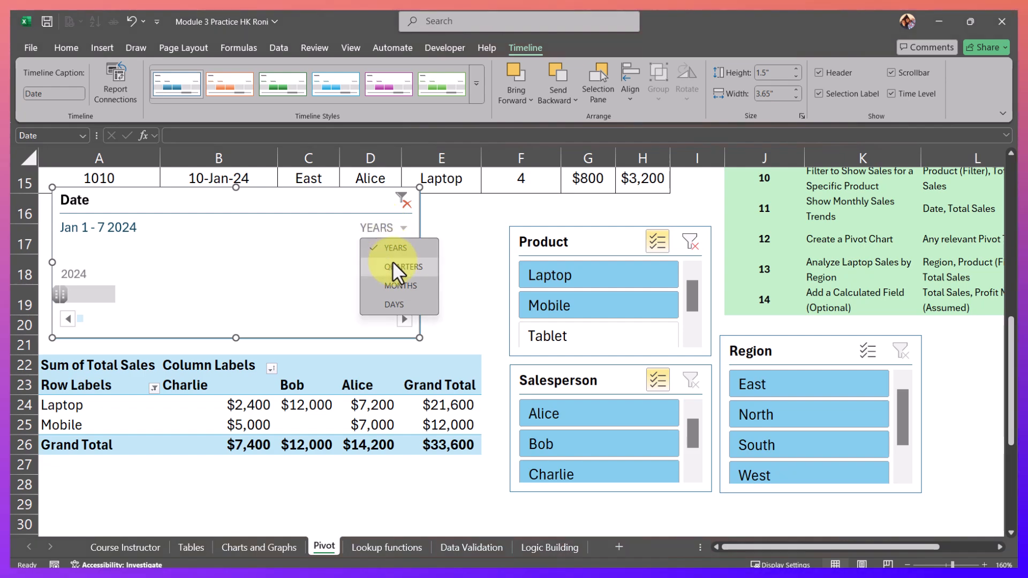
{"action": "left_click", "coordinate": [392, 303]}
Extend the Date timeline's selected range to Jan 1 - 10 2024 and include Tablet in the Product slicer.
{"action": "scroll", "coordinate": [444, 278], "scroll_direction": "up", "scroll_amount": 2}
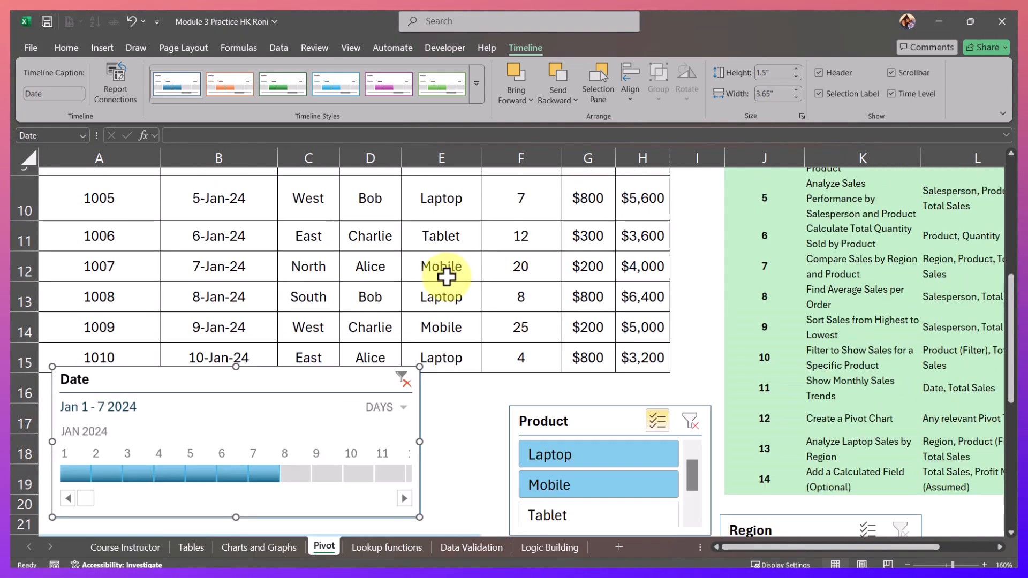
{"action": "scroll", "coordinate": [243, 277], "scroll_direction": "up", "scroll_amount": 2}
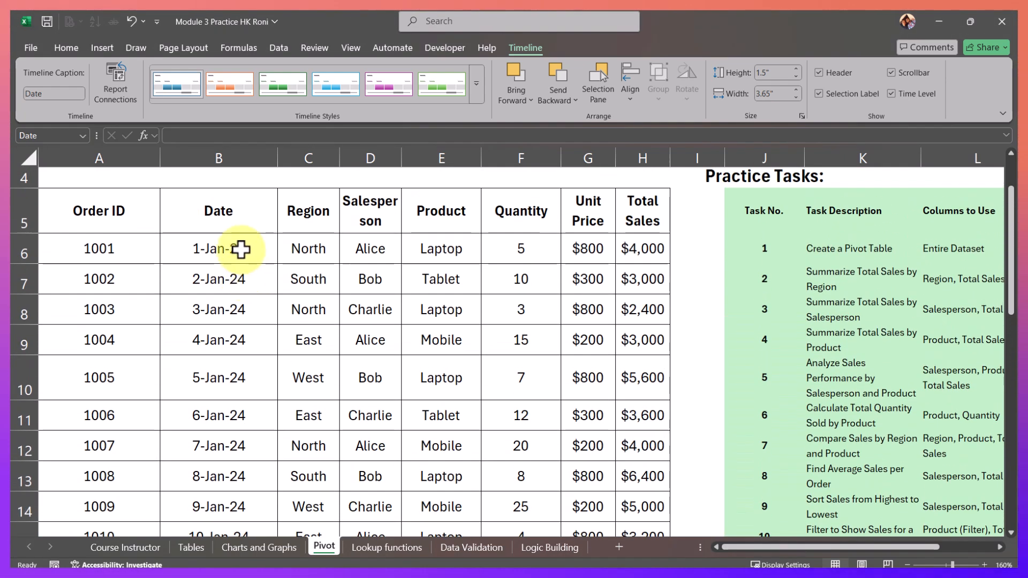
{"action": "scroll", "coordinate": [214, 279], "scroll_direction": "down", "scroll_amount": 2}
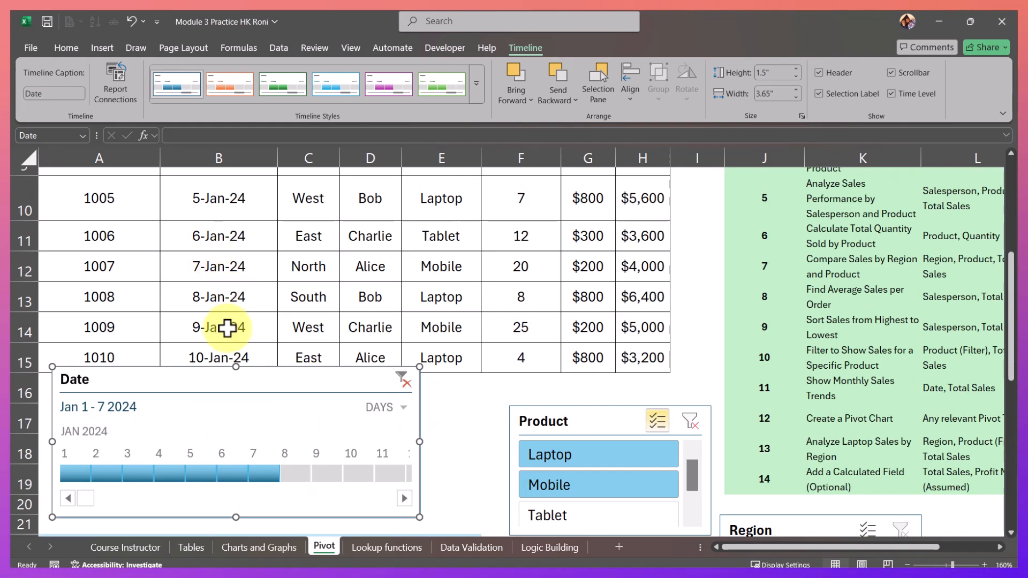
{"action": "scroll", "coordinate": [349, 339], "scroll_direction": "down", "scroll_amount": 1}
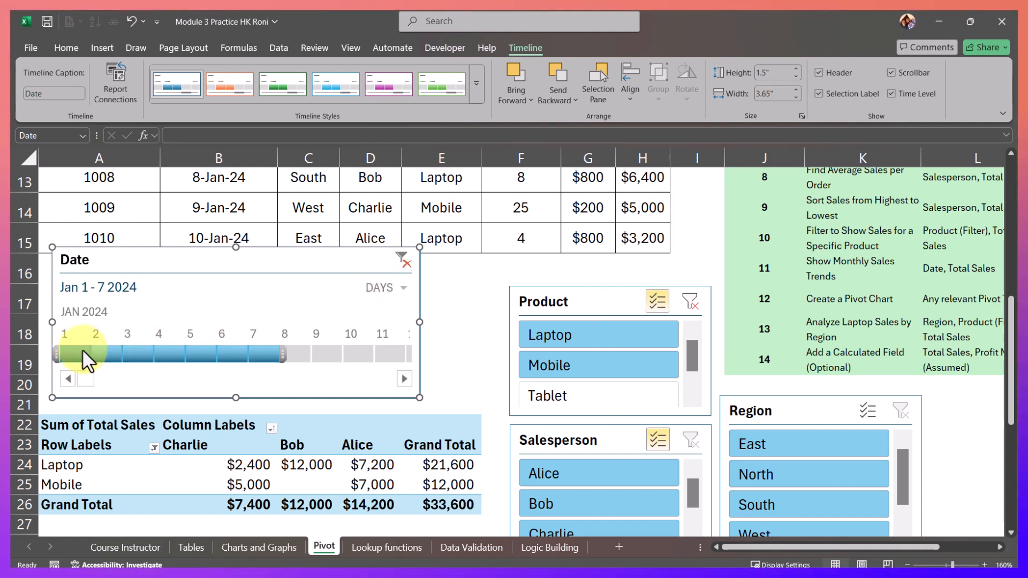
{"action": "left_click_drag", "start_coordinate": [82, 350], "coordinate": [352, 347]}
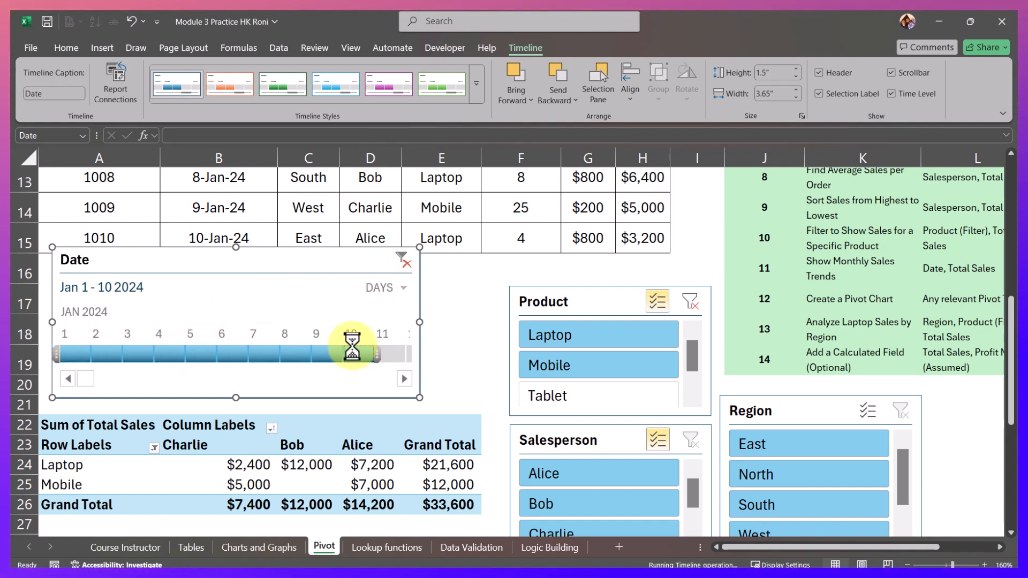
{"action": "scroll", "coordinate": [319, 352], "scroll_direction": "down", "scroll_amount": 1}
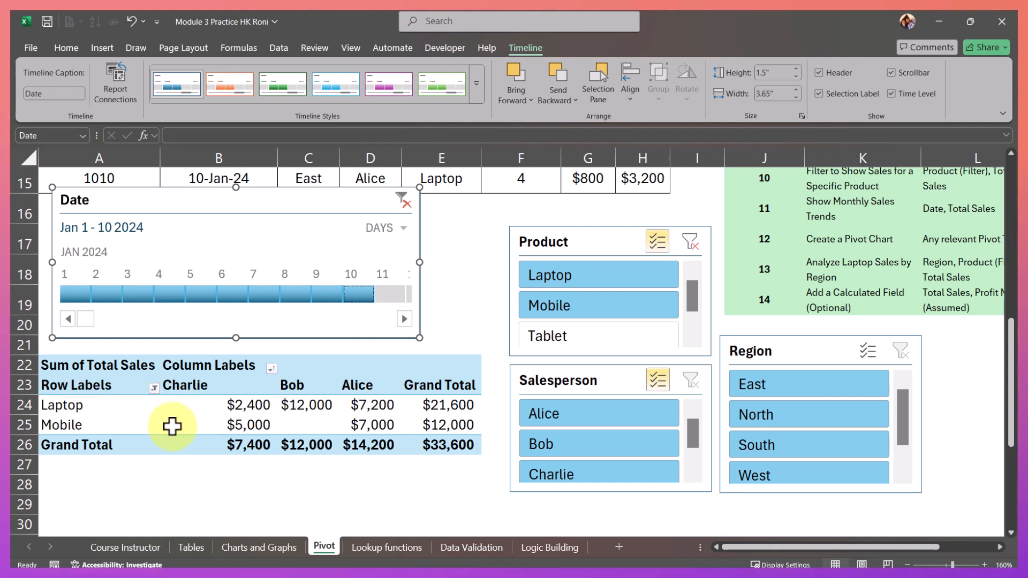
{"action": "left_click", "coordinate": [560, 339]}
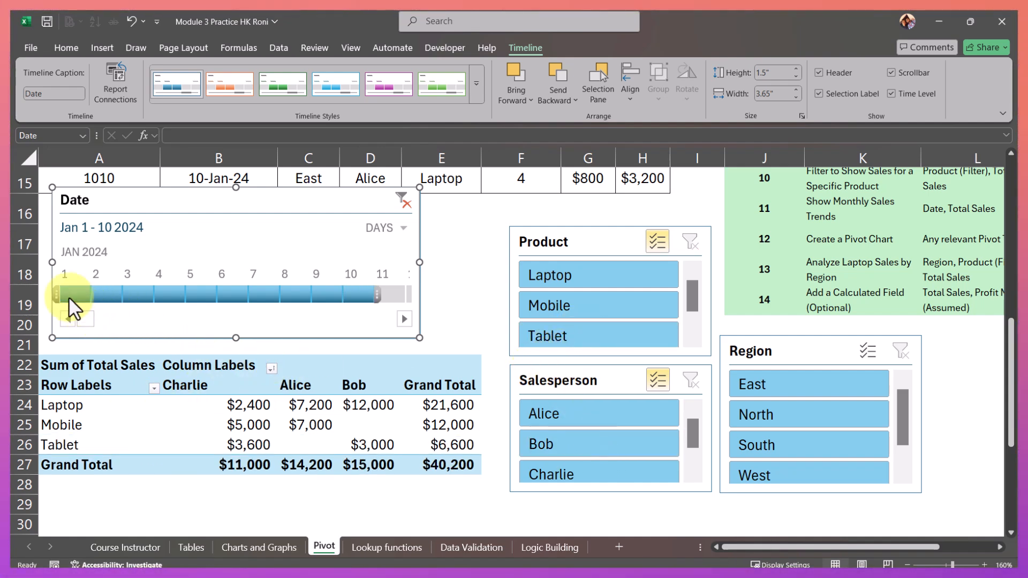
Filter the pivot table with the Date timeline to Jan 1 - 5, Jan 6 - 10 and finally Jan 1 - 7 2024.
{"action": "left_click_drag", "start_coordinate": [71, 294], "coordinate": [194, 294]}
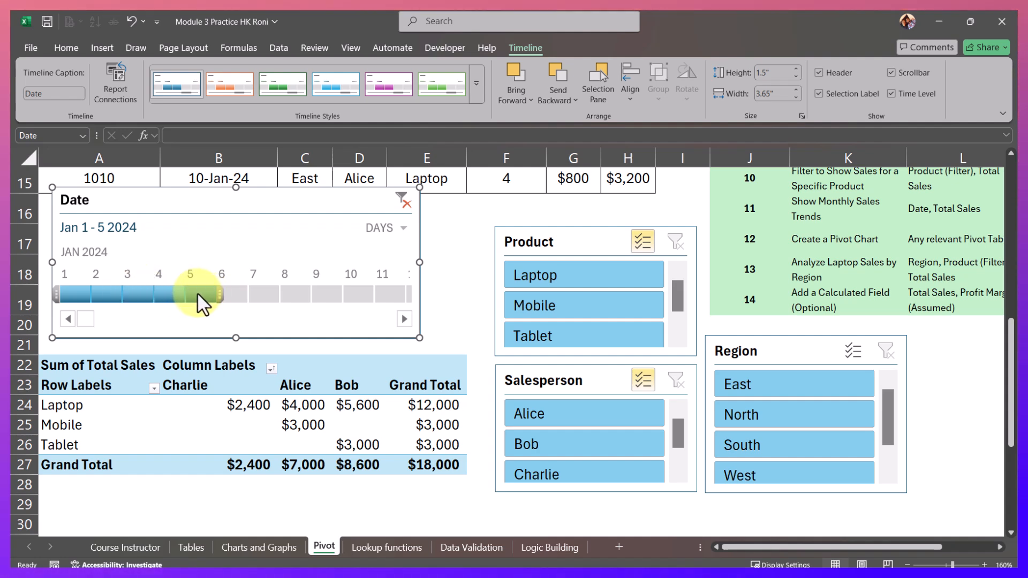
{"action": "left_click_drag", "start_coordinate": [236, 290], "coordinate": [358, 285]}
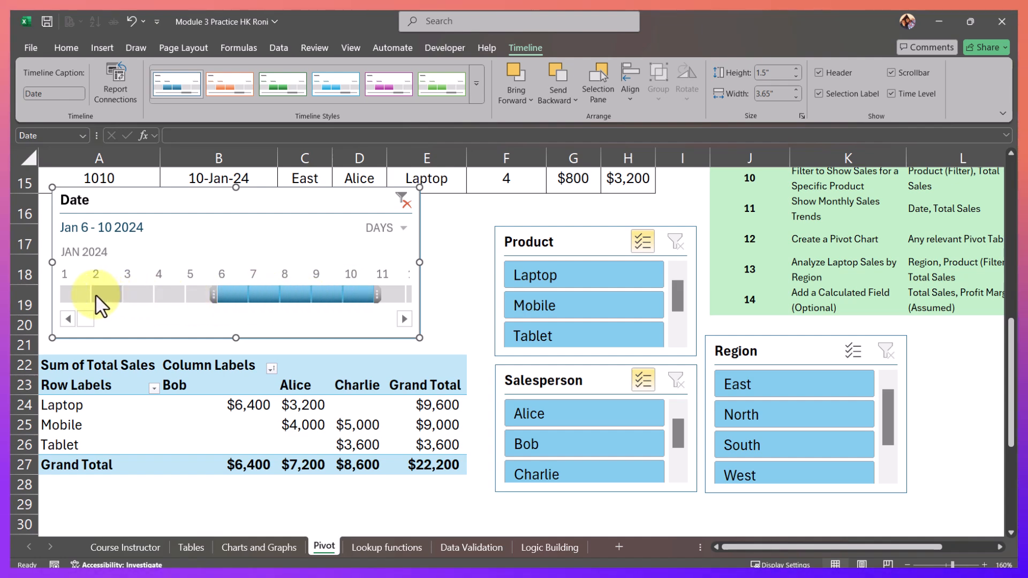
{"action": "left_click_drag", "start_coordinate": [77, 296], "coordinate": [260, 296]}
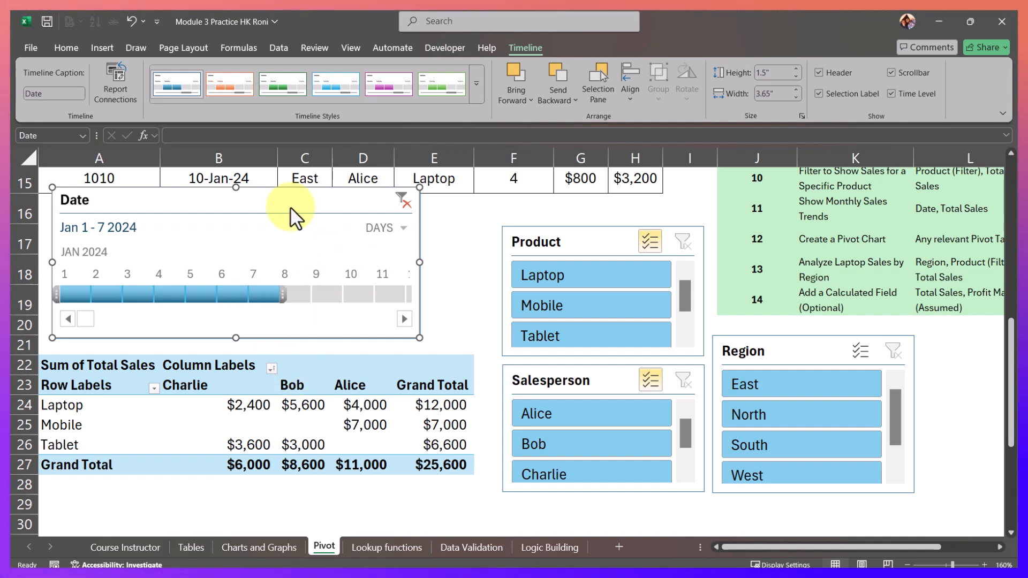
Reposition the Date timeline directly above the pivot table and apply the orange timeline style to it.
{"action": "mouse_move", "coordinate": [294, 210]}
{"action": "left_mouse_down"}
{"action": "mouse_move", "coordinate": [281, 219]}
{"action": "mouse_move", "coordinate": [282, 208]}
{"action": "left_mouse_up"}
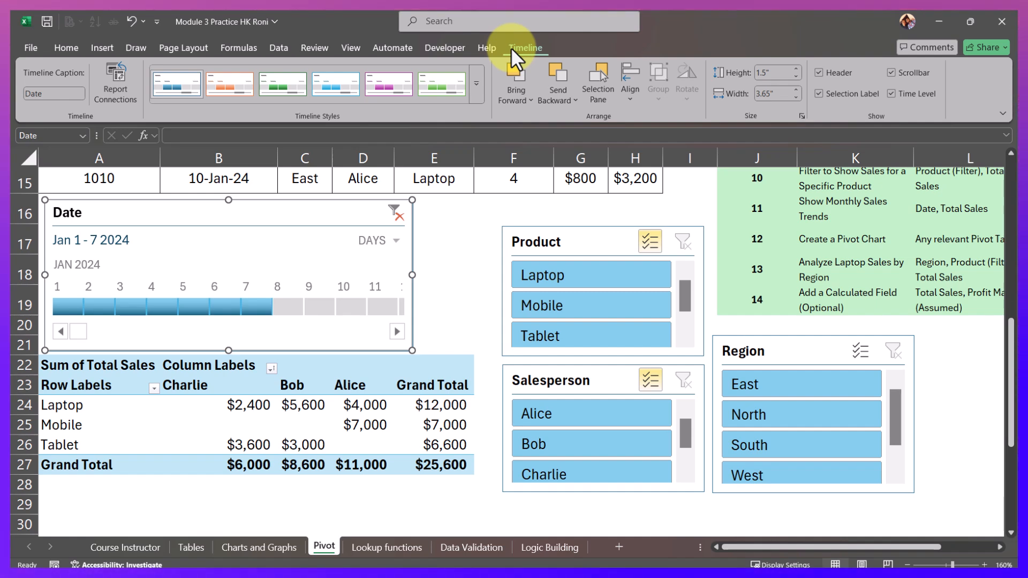
{"action": "left_click", "coordinate": [447, 236]}
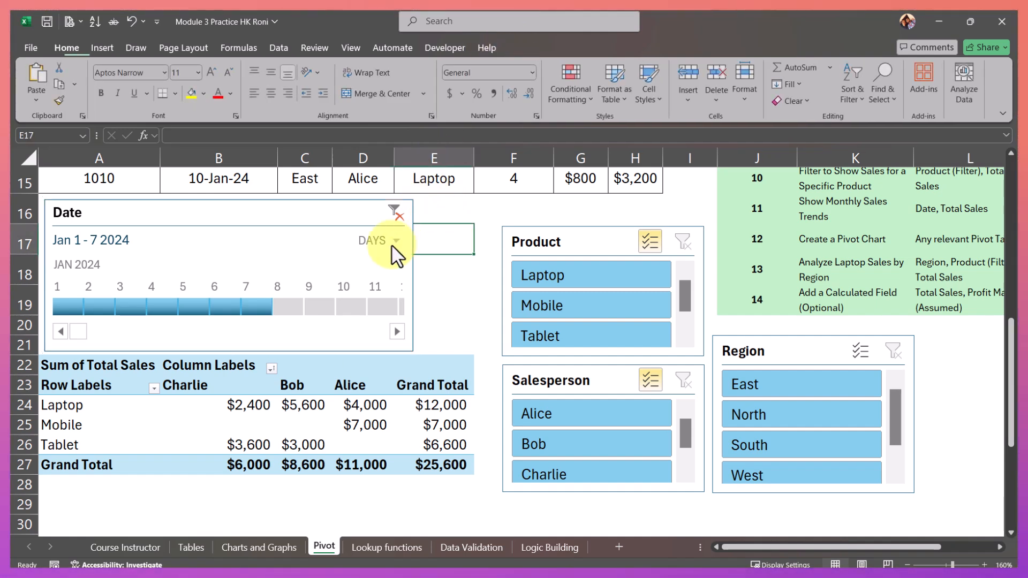
{"action": "left_click", "coordinate": [308, 213]}
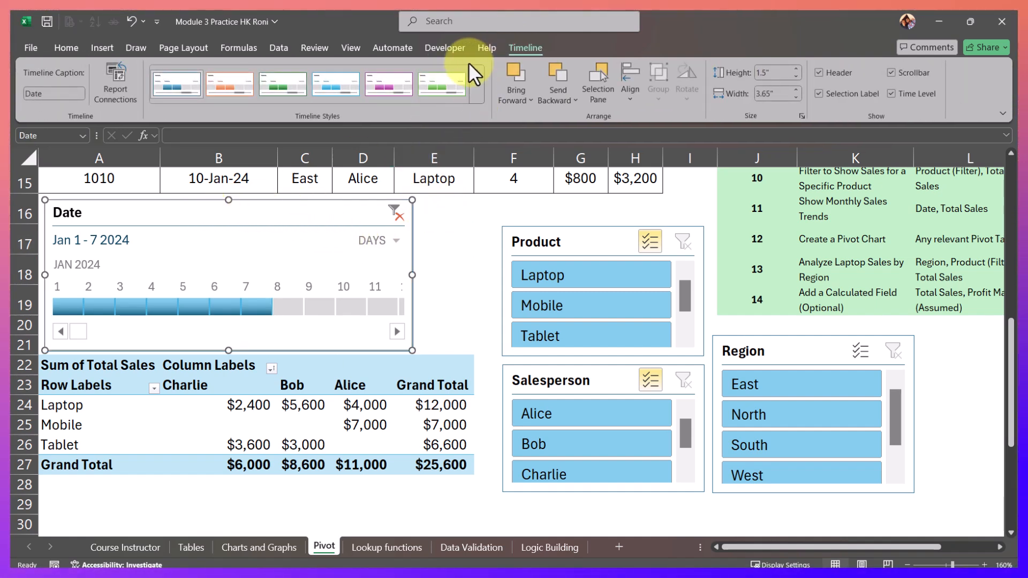
{"action": "left_click", "coordinate": [386, 88]}
{"action": "left_click", "coordinate": [449, 82]}
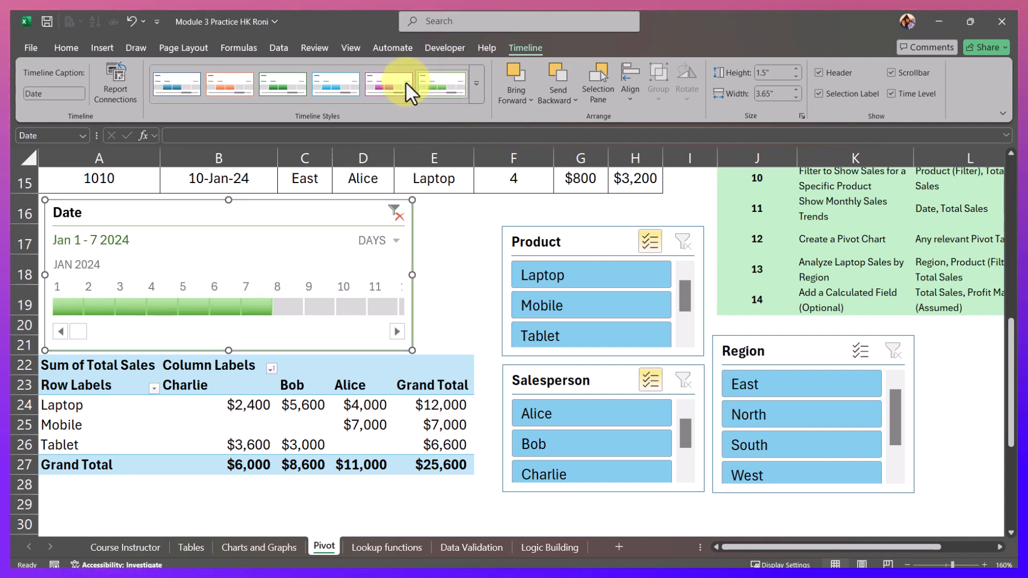
{"action": "left_click", "coordinate": [245, 81]}
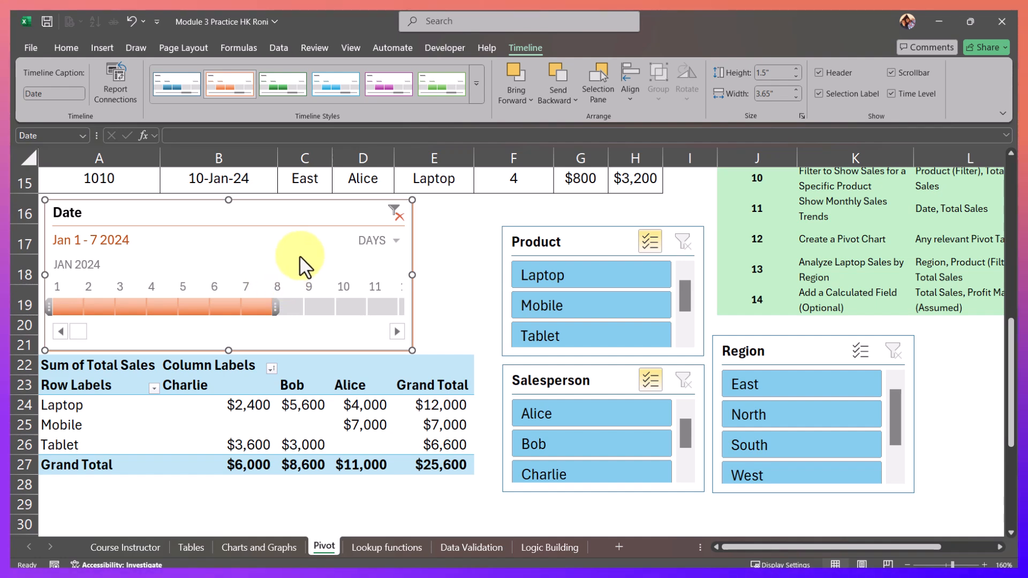
Review practice task 11, Show Monthly Sales Trends, in the practice task list beside the sales data.
{"action": "left_click", "coordinate": [358, 366]}
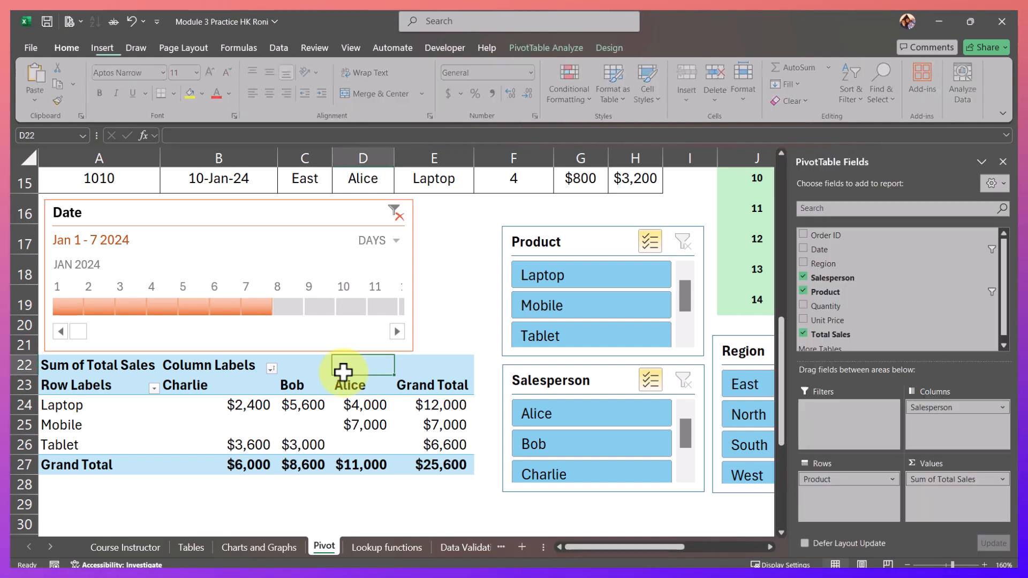
{"action": "left_click", "coordinate": [534, 39]}
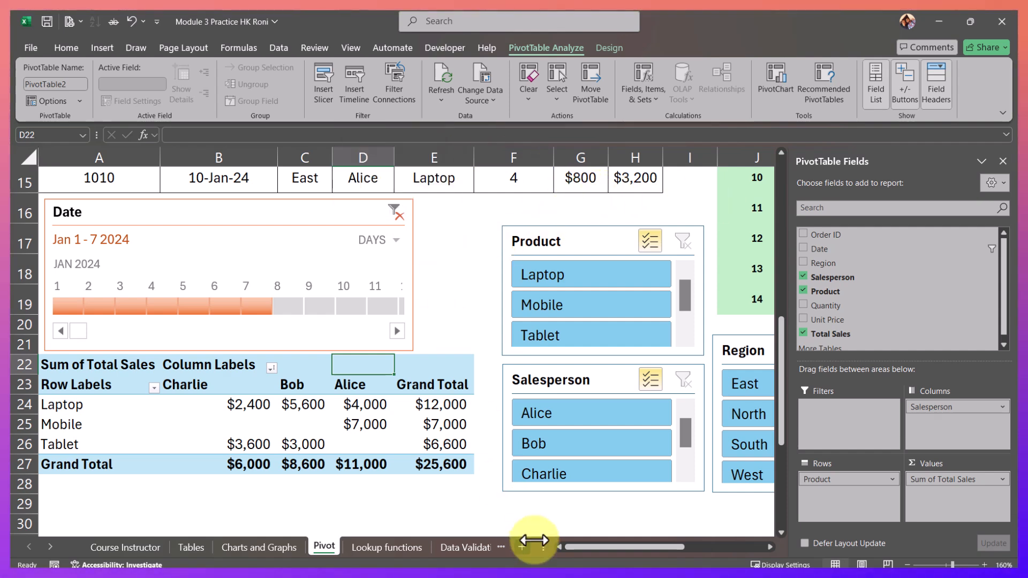
{"action": "left_click_drag", "start_coordinate": [576, 550], "coordinate": [590, 545]}
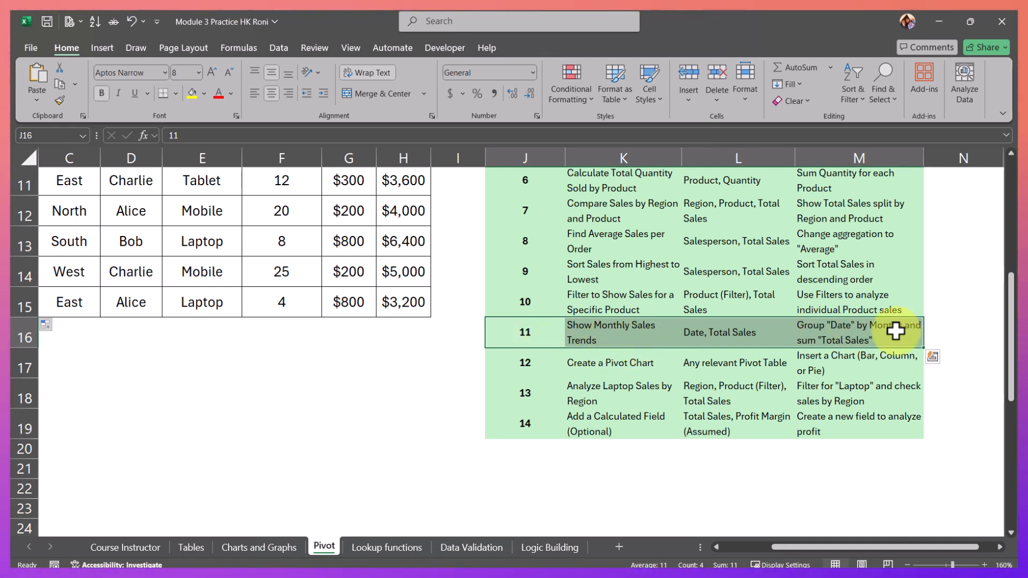
Change the date of order 1008 in the sales data to 2/8/2024.
{"action": "left_click_drag", "start_coordinate": [789, 547], "coordinate": [730, 548]}
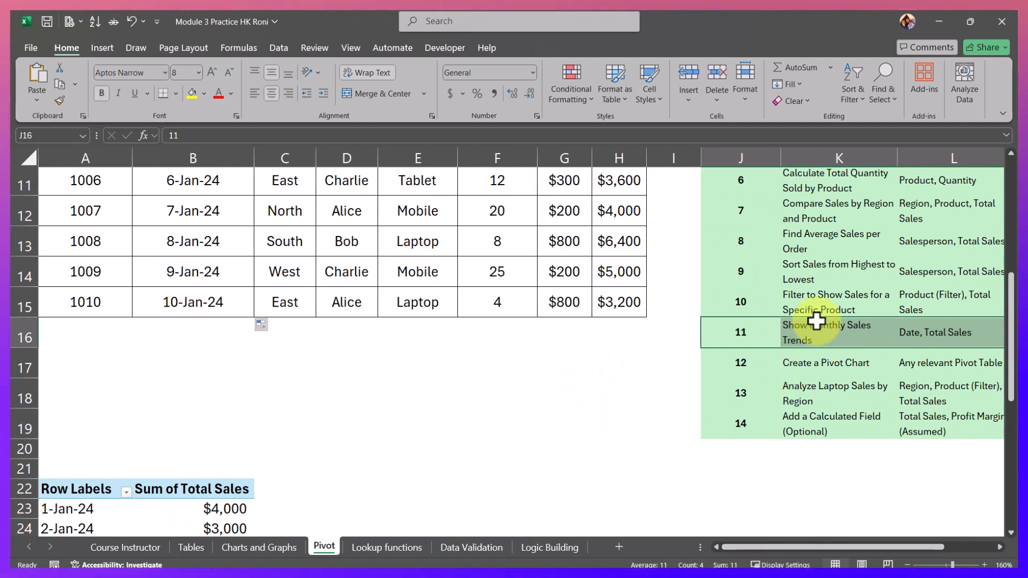
{"action": "scroll", "coordinate": [292, 369], "scroll_direction": "up", "scroll_amount": 2}
{"action": "scroll", "coordinate": [291, 370], "scroll_direction": "up", "scroll_amount": 3}
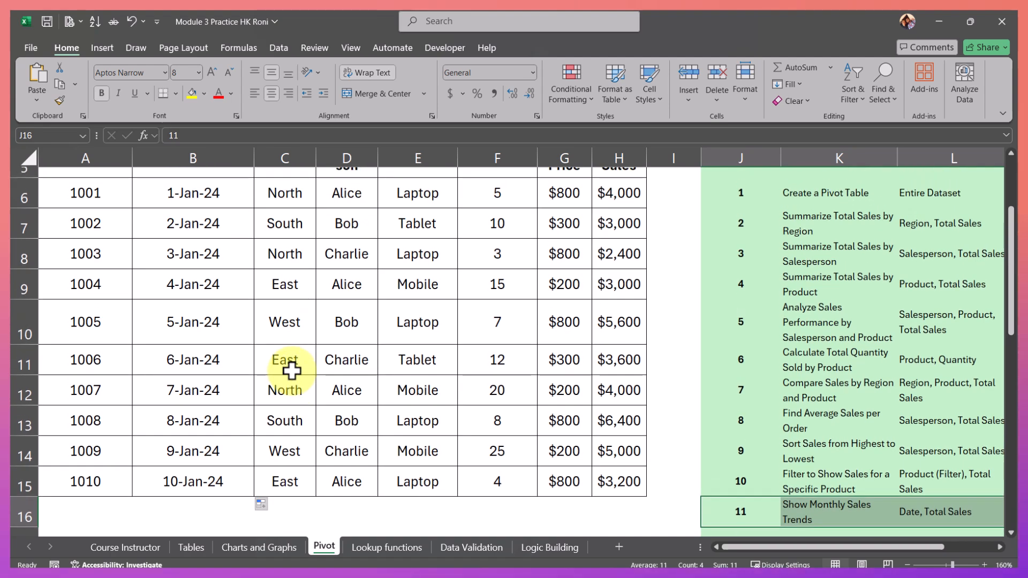
{"action": "scroll", "coordinate": [291, 367], "scroll_direction": "down", "scroll_amount": 2}
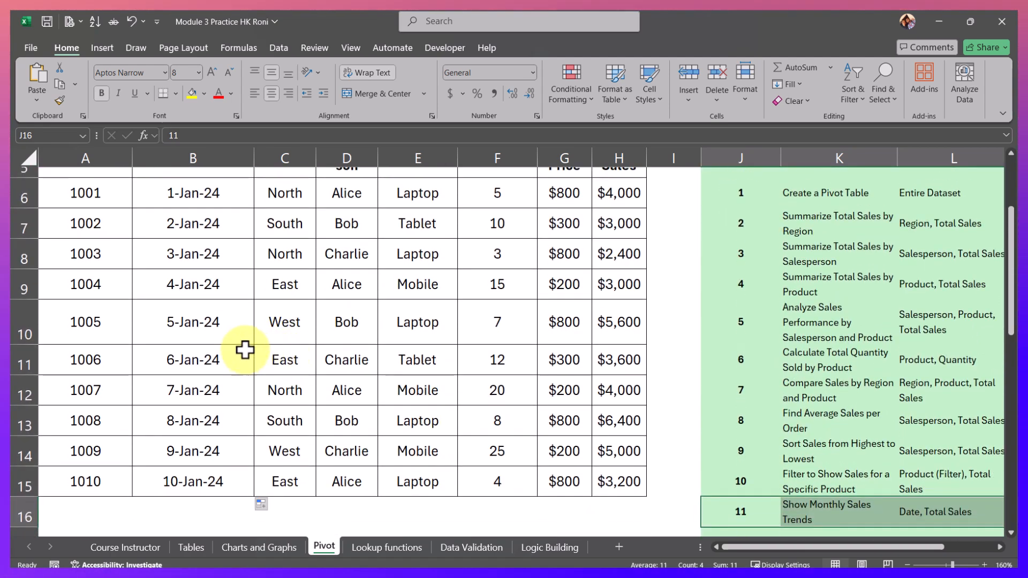
{"action": "left_click", "coordinate": [207, 451]}
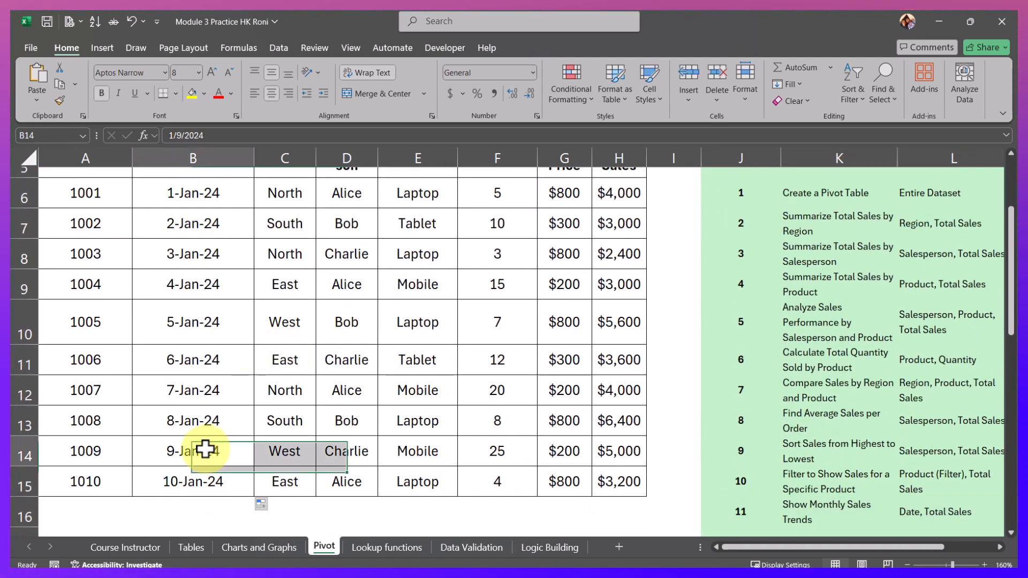
{"action": "double_click", "coordinate": [187, 426]}
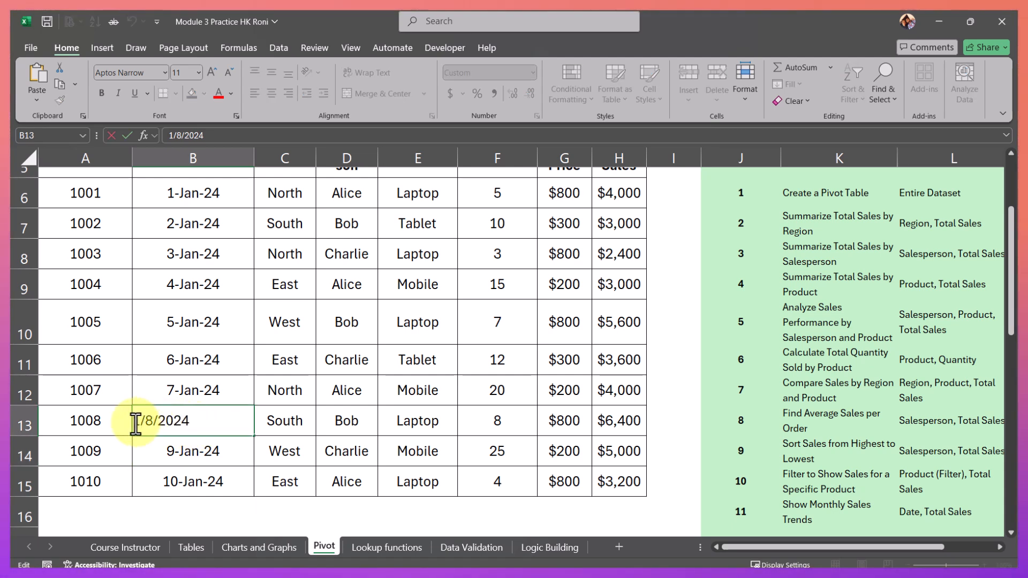
{"action": "left_click_drag", "start_coordinate": [138, 421], "coordinate": [133, 421]}
{"action": "type", "text": "2"}
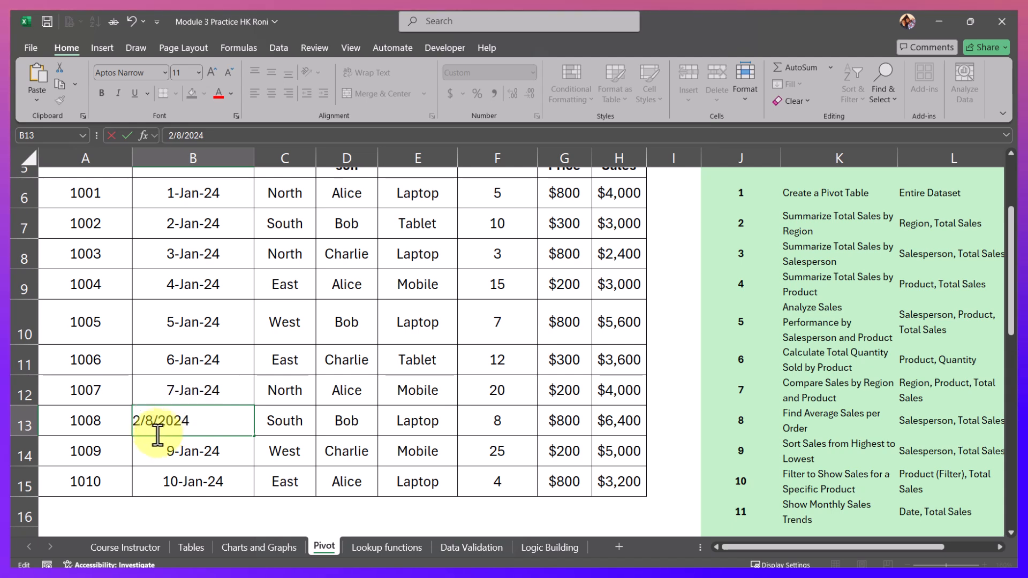
{"action": "left_click", "coordinate": [195, 455]}
{"action": "left_click", "coordinate": [214, 426]}
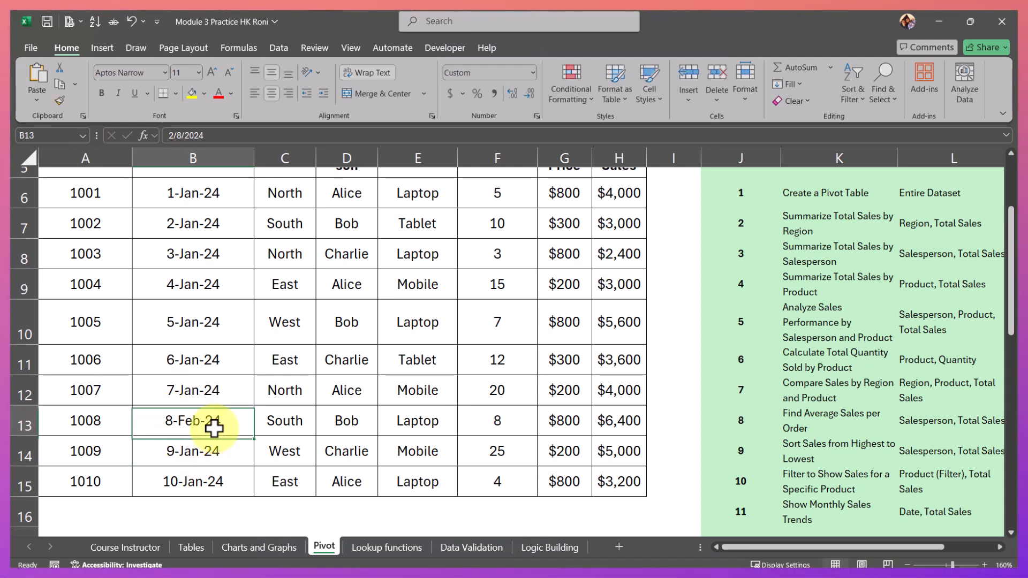
Fill order 1009's date down from order 1008 as 9-Feb-24 and set order 1010's date to 3/10/2024.
{"action": "left_click_drag", "start_coordinate": [255, 436], "coordinate": [255, 460]}
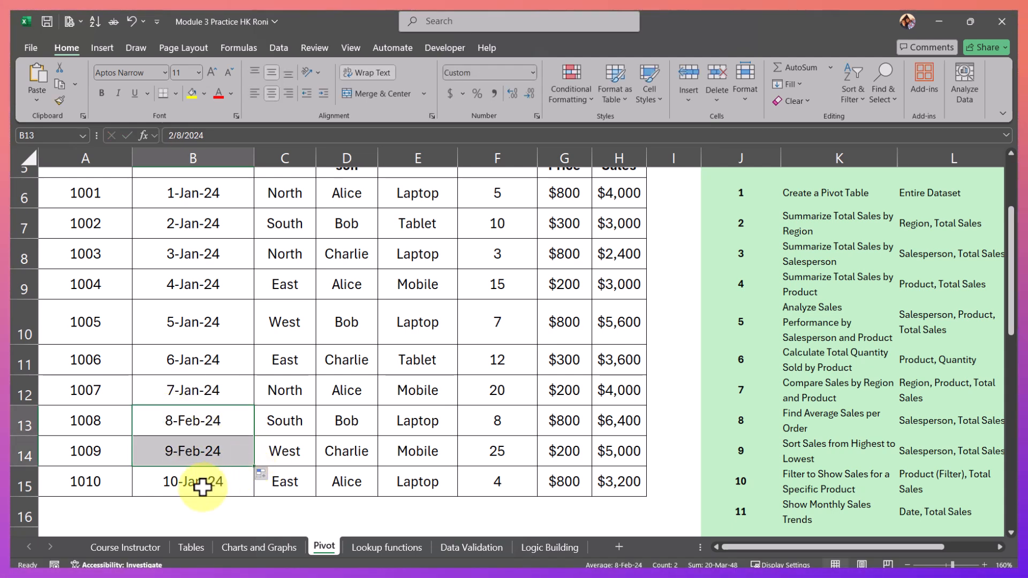
{"action": "left_click", "coordinate": [180, 486]}
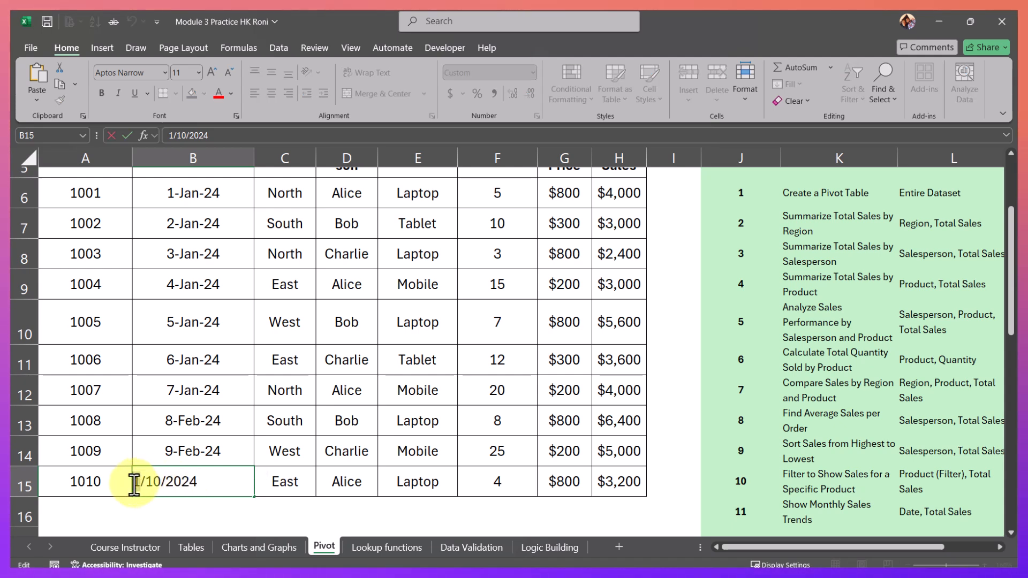
{"action": "key", "text": "ctrl+Return"}
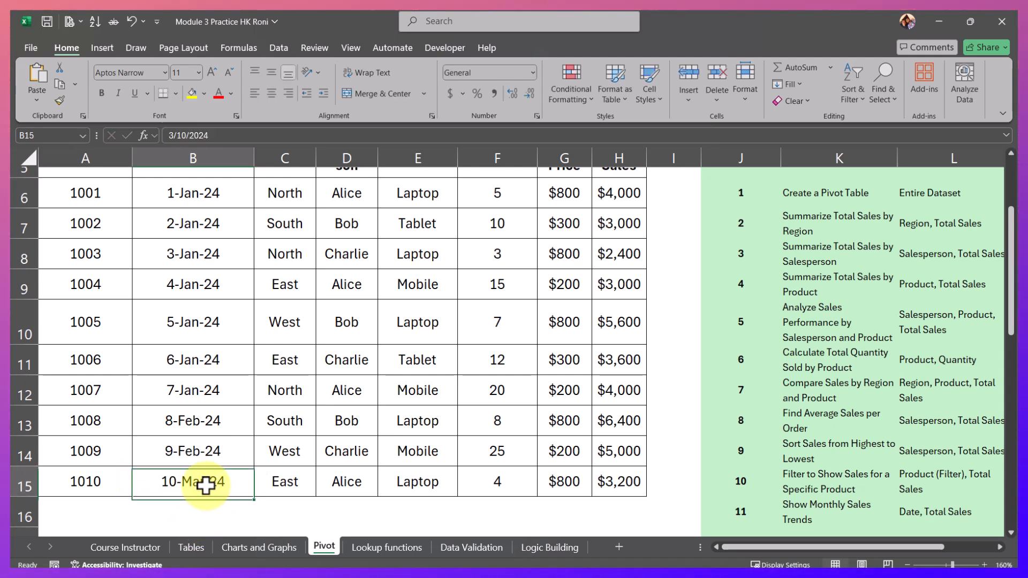
{"action": "scroll", "coordinate": [241, 374], "scroll_direction": "up", "scroll_amount": 1}
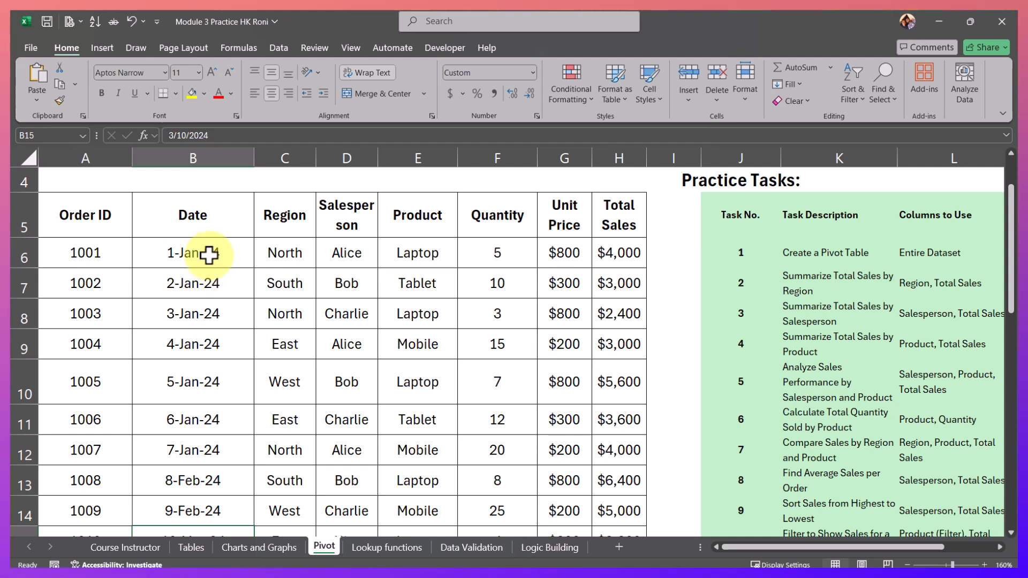
Compare the order dates in the sales data with the dates listed in the pivot table below it.
{"action": "left_click_drag", "start_coordinate": [209, 255], "coordinate": [219, 471]}
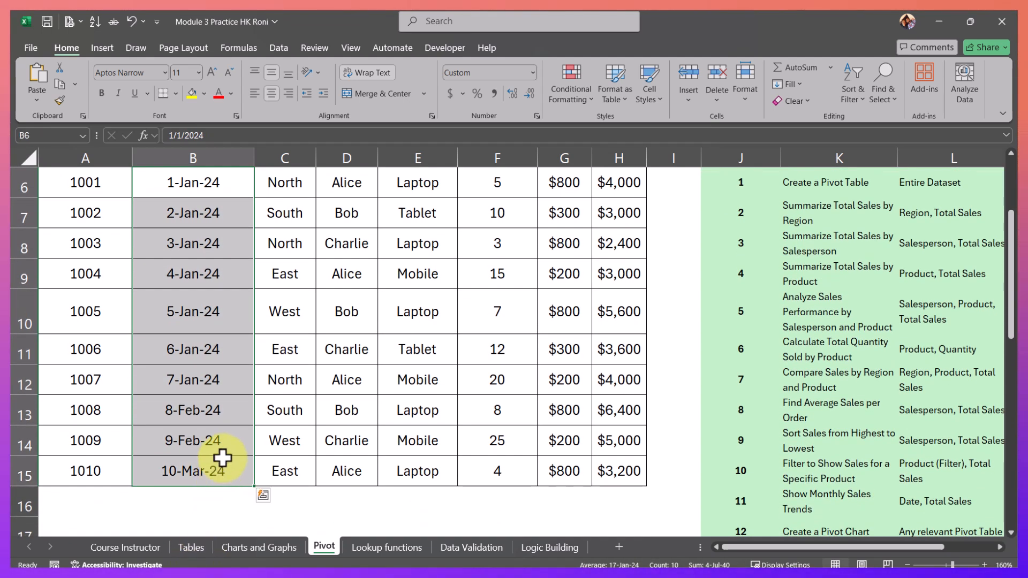
{"action": "scroll", "coordinate": [223, 449], "scroll_direction": "up", "scroll_amount": 1}
{"action": "scroll", "coordinate": [239, 352], "scroll_direction": "down", "scroll_amount": 1}
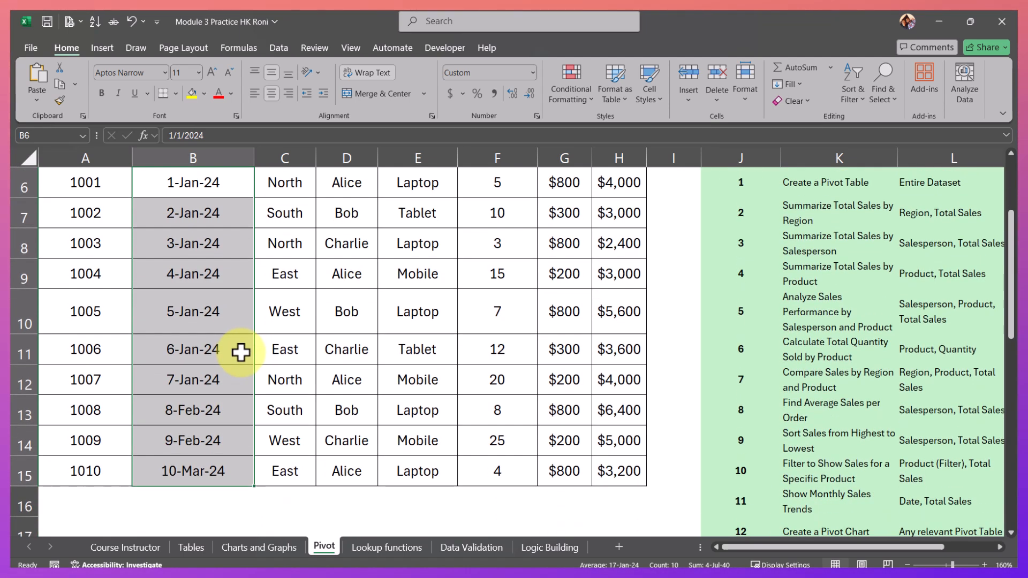
{"action": "scroll", "coordinate": [240, 352], "scroll_direction": "up", "scroll_amount": 1}
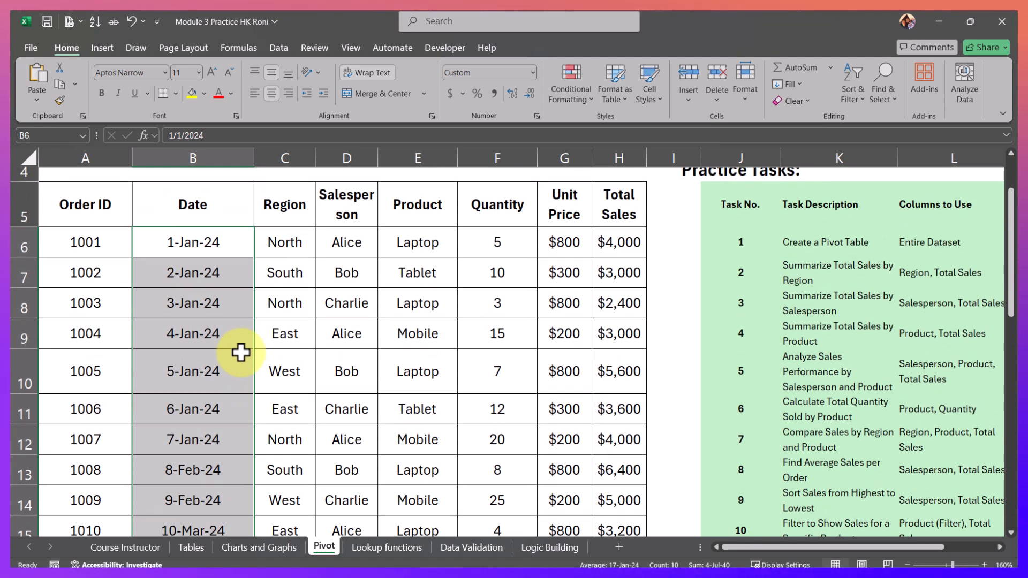
{"action": "scroll", "coordinate": [271, 332], "scroll_direction": "down", "scroll_amount": 2}
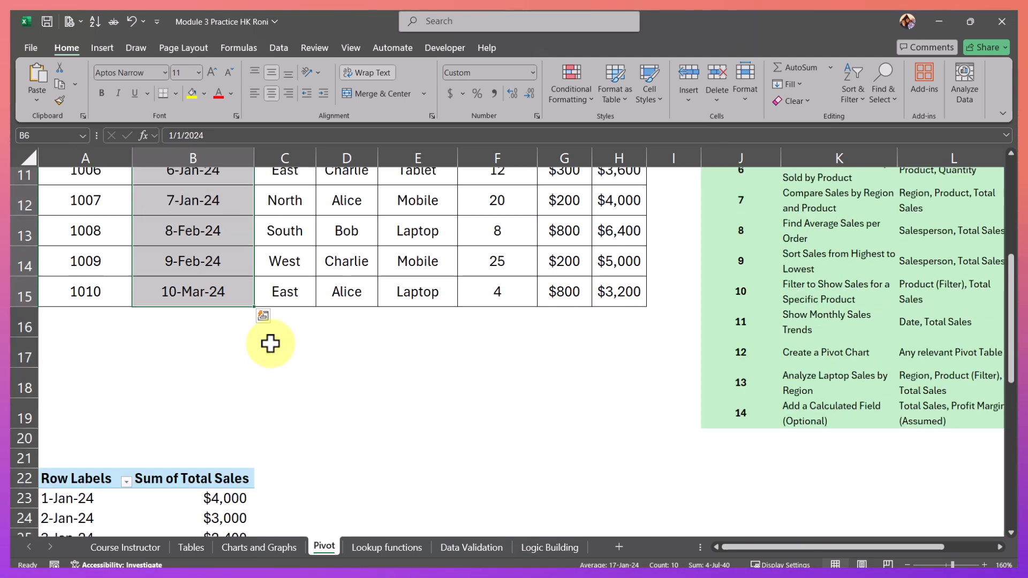
{"action": "scroll", "coordinate": [270, 343], "scroll_direction": "down", "scroll_amount": 1}
{"action": "left_click", "coordinate": [83, 423]}
{"action": "right_click", "coordinate": [87, 417]}
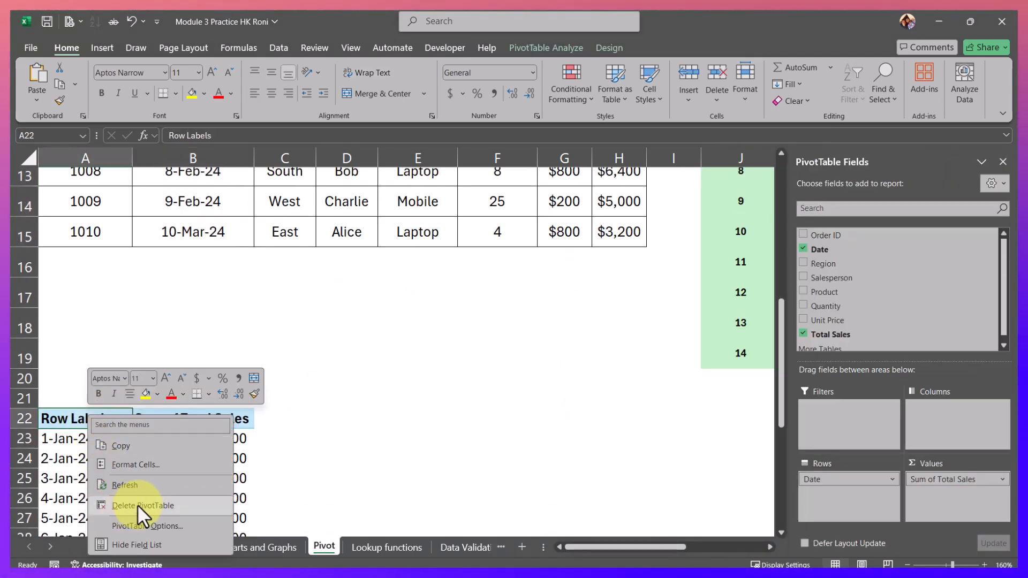
{"action": "scroll", "coordinate": [54, 413], "scroll_direction": "down", "scroll_amount": 2}
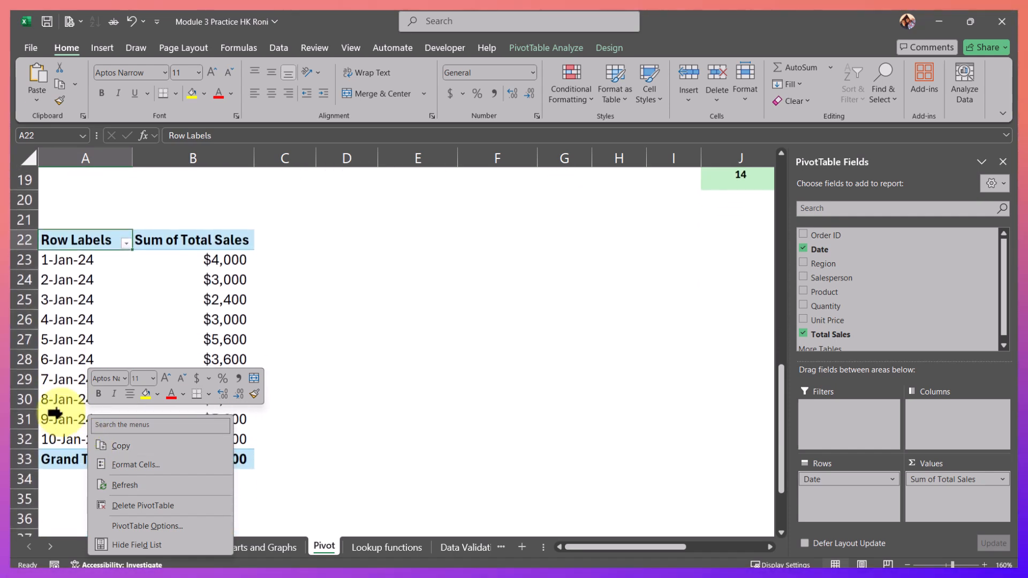
{"action": "left_click", "coordinate": [88, 320]}
{"action": "scroll", "coordinate": [110, 447], "scroll_direction": "up", "scroll_amount": 2}
{"action": "left_click", "coordinate": [226, 231]}
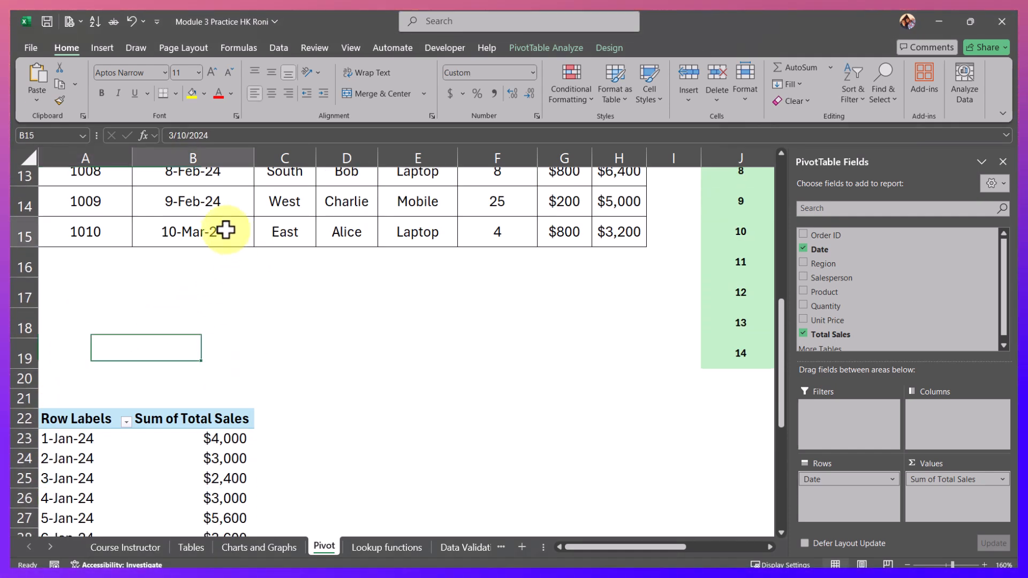
{"action": "left_click", "coordinate": [209, 193]}
Delete the existing pivot table of Total Sales by Date below the sales data.
{"action": "scroll", "coordinate": [161, 375], "scroll_direction": "down", "scroll_amount": 2}
{"action": "left_click", "coordinate": [65, 430]}
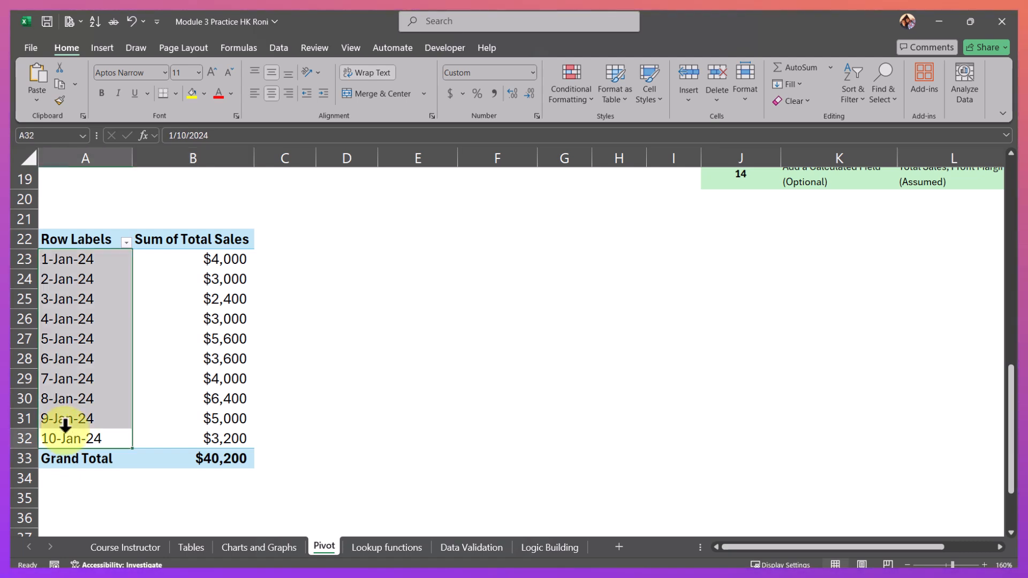
{"action": "right_click", "coordinate": [87, 241]}
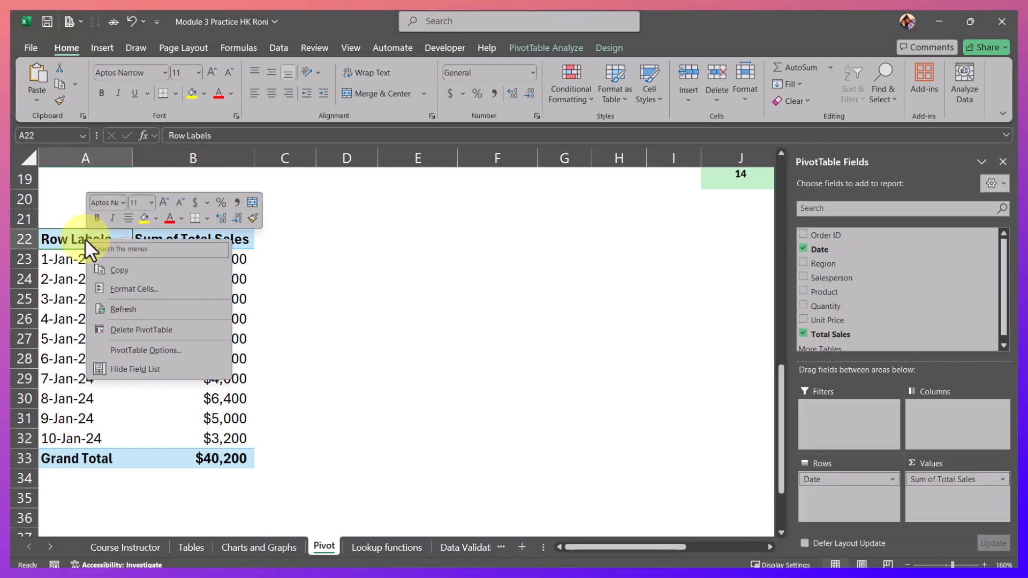
{"action": "left_click", "coordinate": [142, 335]}
Create a pivot table from the sales data range A5:H15, placed in the existing worksheet at cell A22.
{"action": "scroll", "coordinate": [172, 328], "scroll_direction": "up", "scroll_amount": 5}
{"action": "left_click", "coordinate": [176, 323]}
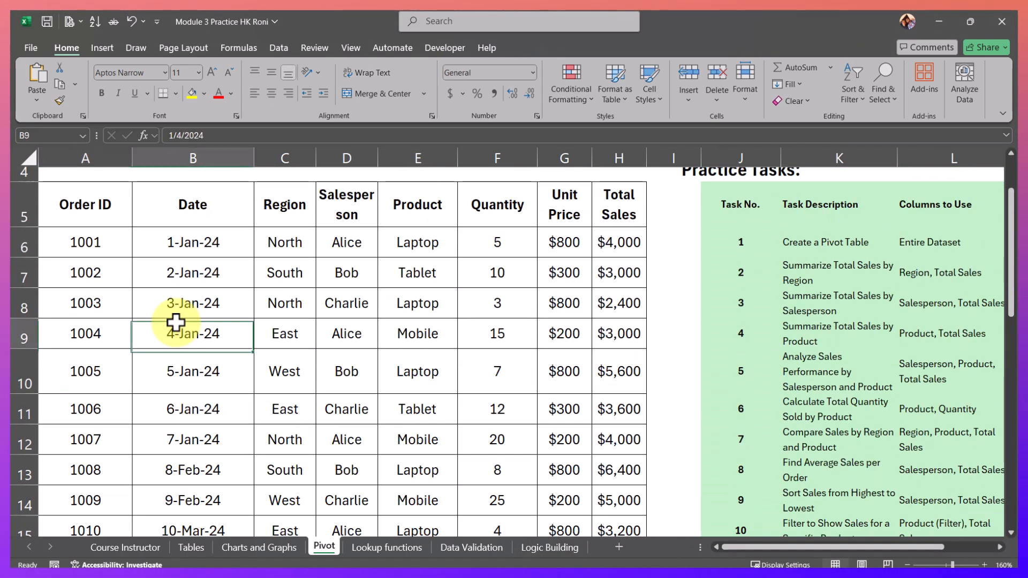
{"action": "key", "text": "ctrl+a"}
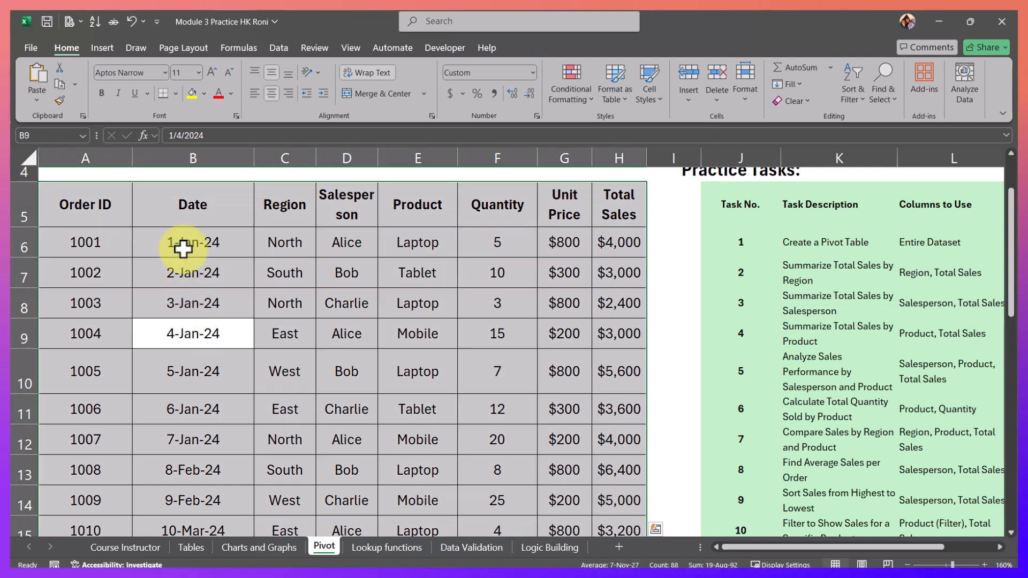
{"action": "left_click", "coordinate": [96, 46]}
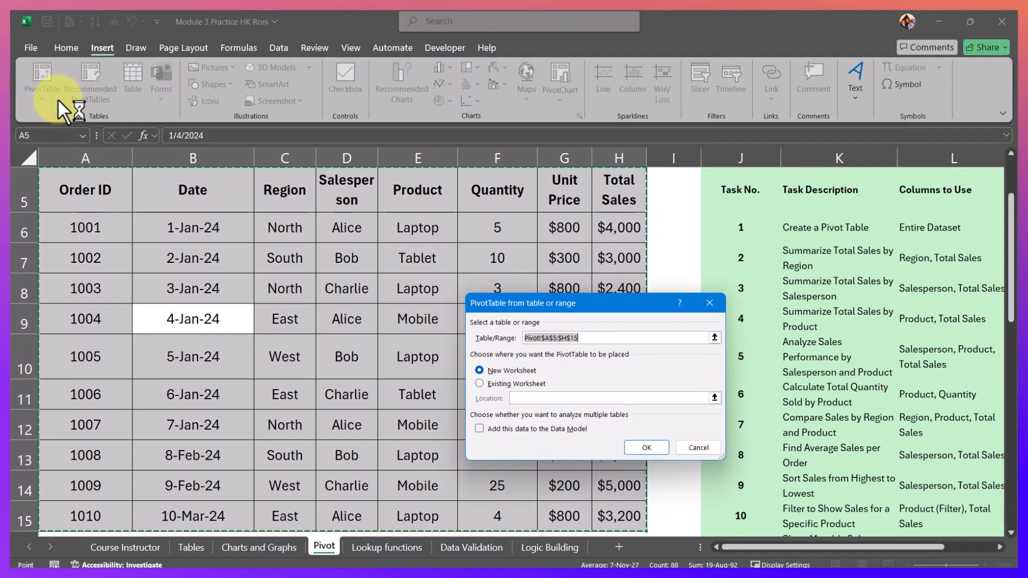
{"action": "scroll", "coordinate": [360, 234], "scroll_direction": "down", "scroll_amount": 3}
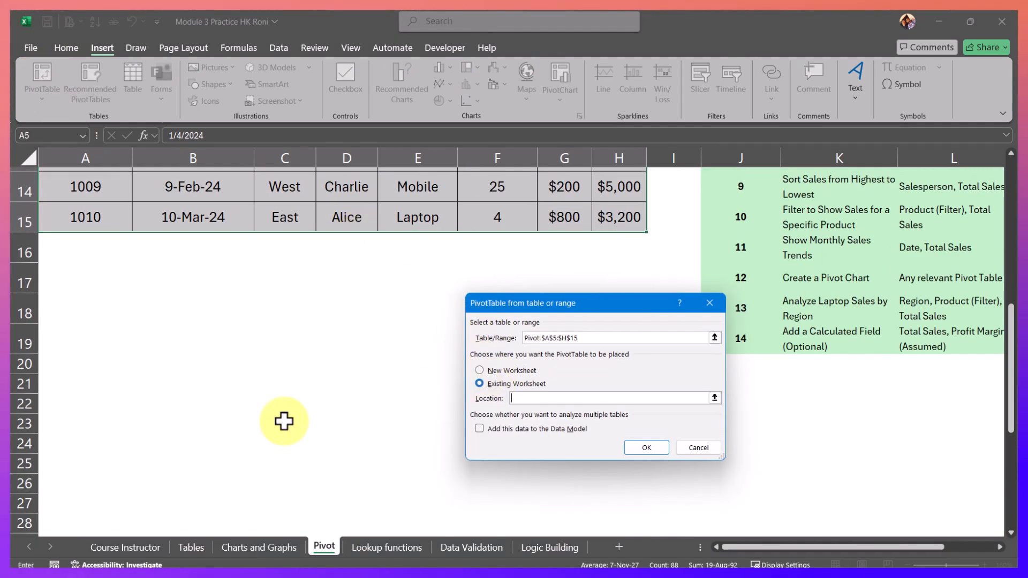
{"action": "left_click", "coordinate": [62, 405]}
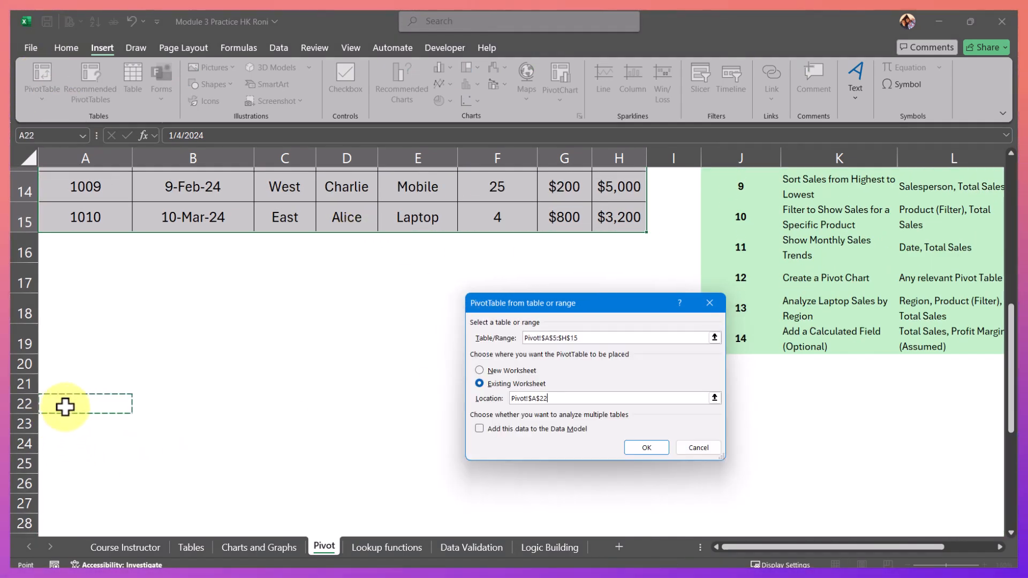
{"action": "left_click", "coordinate": [646, 448]}
{"action": "scroll", "coordinate": [345, 418], "scroll_direction": "down", "scroll_amount": 2}
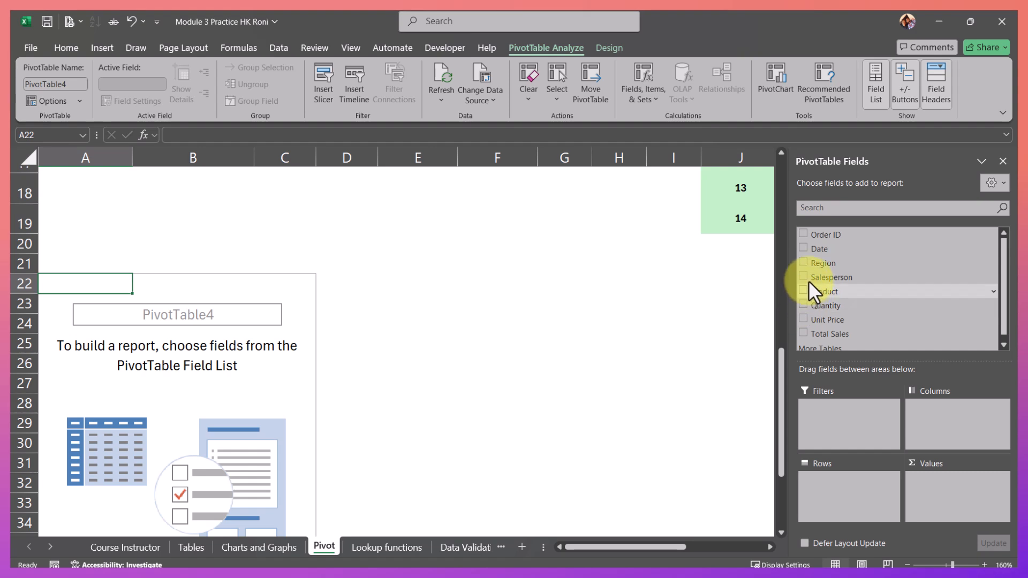
Add the Date and Total Sales fields to the new pivot table and ungroup its month rows.
{"action": "left_click", "coordinate": [804, 248]}
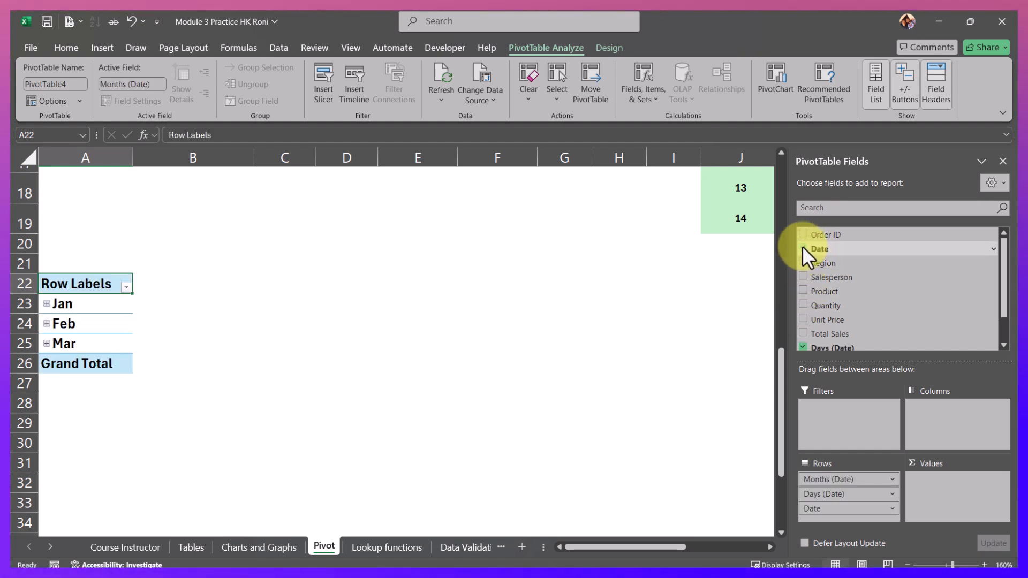
{"action": "left_click", "coordinate": [803, 333]}
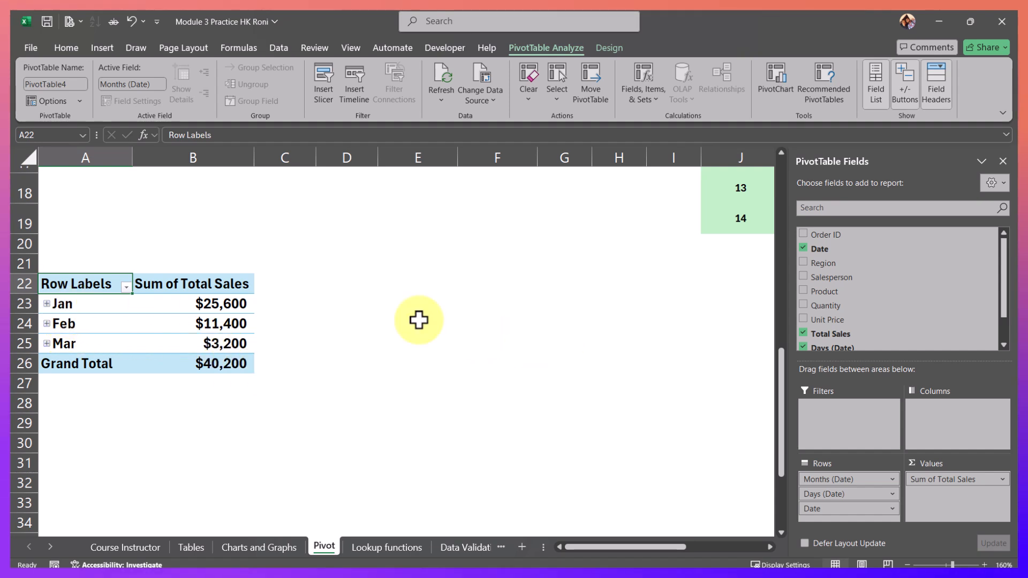
{"action": "left_click", "coordinate": [64, 302]}
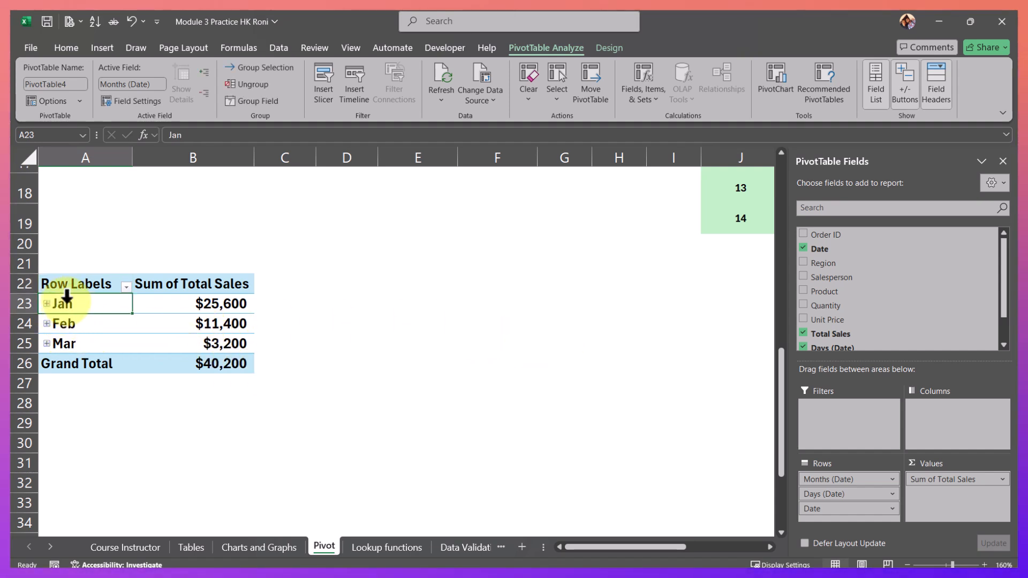
{"action": "right_click", "coordinate": [66, 301]}
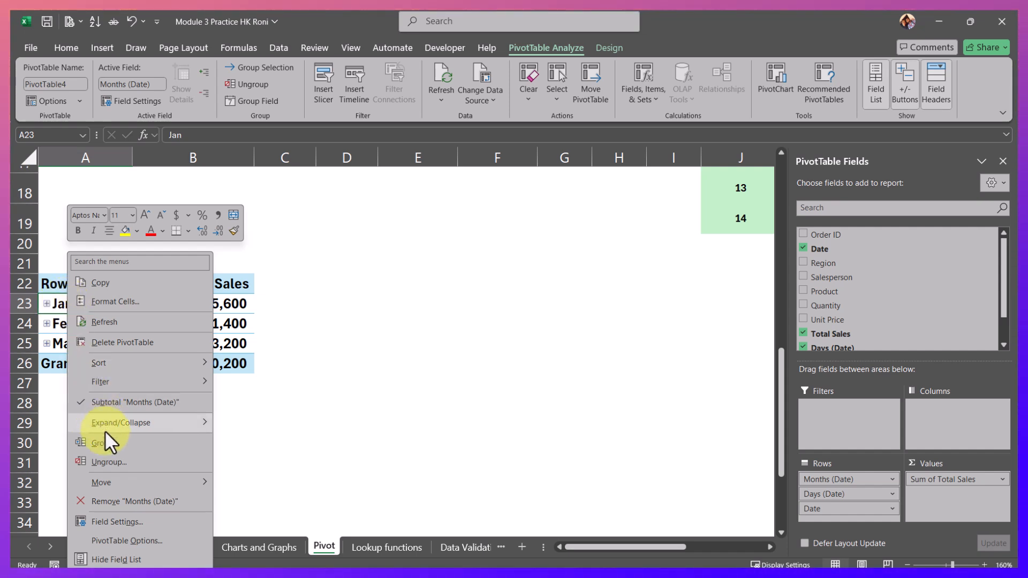
{"action": "left_click", "coordinate": [111, 460]}
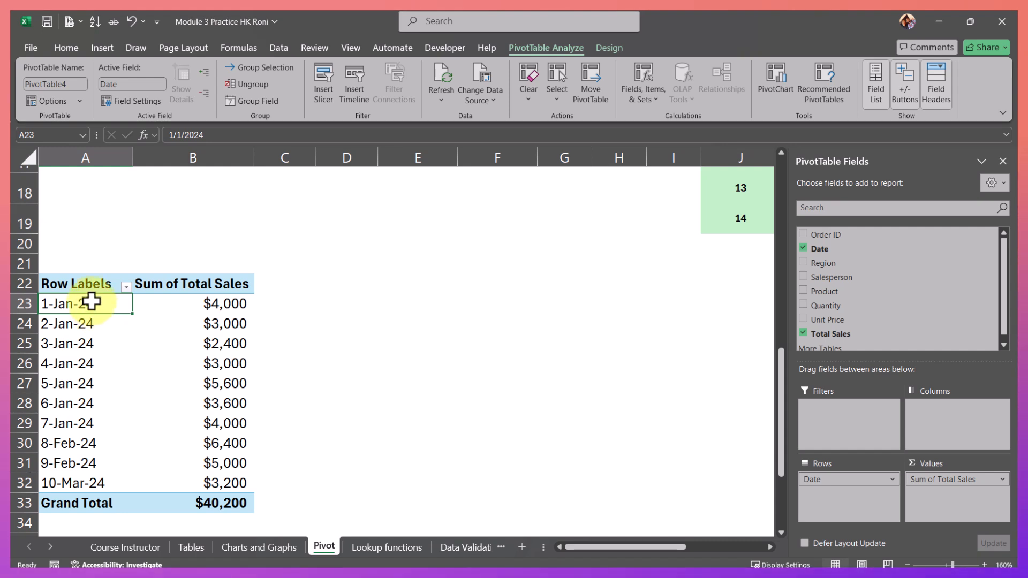
Group the pivot table's date rows by Months, keeping the starting date 1/1/2024 and ending date 3/11/2024.
{"action": "left_click", "coordinate": [68, 325]}
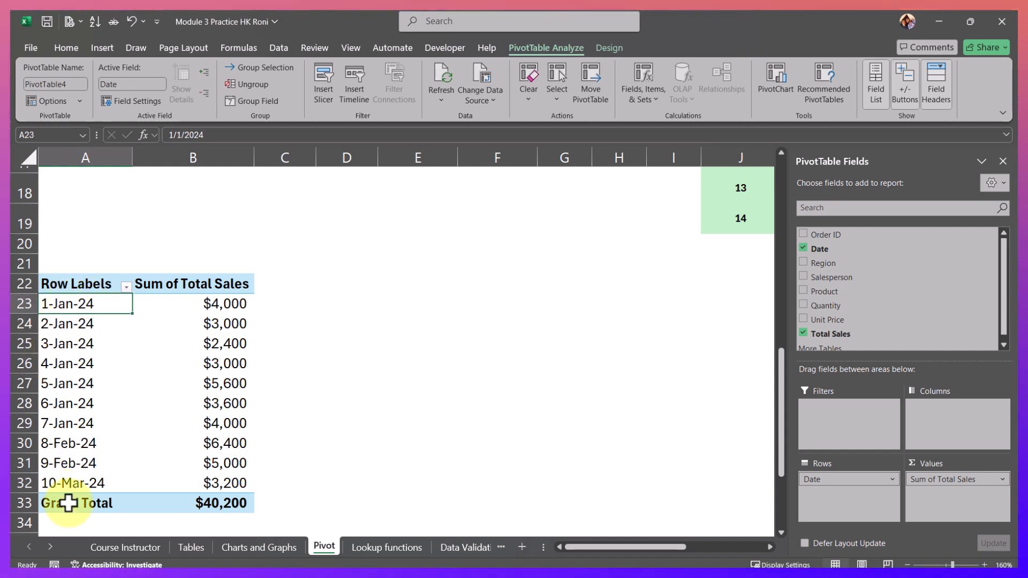
{"action": "right_click", "coordinate": [74, 308]}
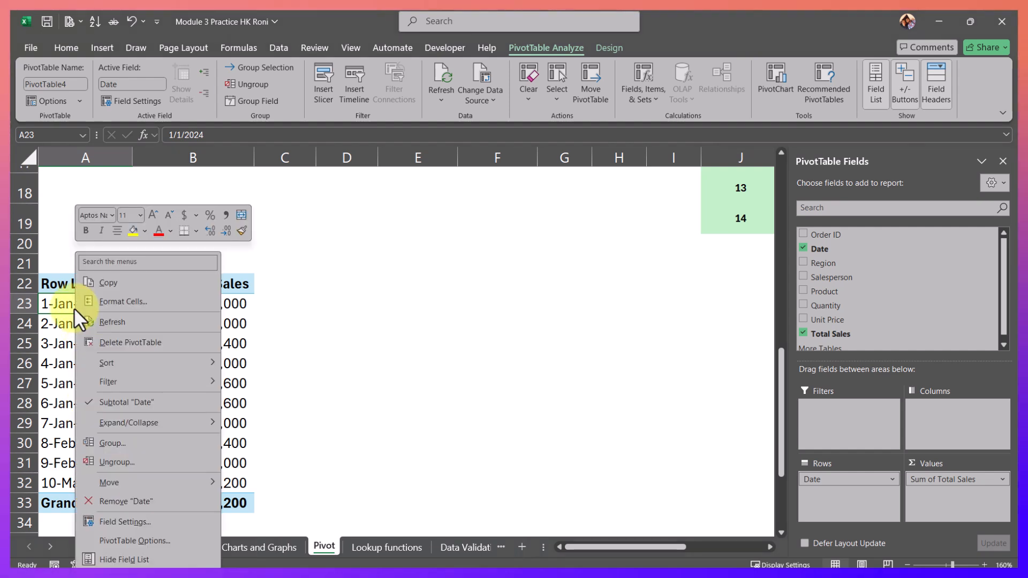
{"action": "left_click", "coordinate": [132, 441]}
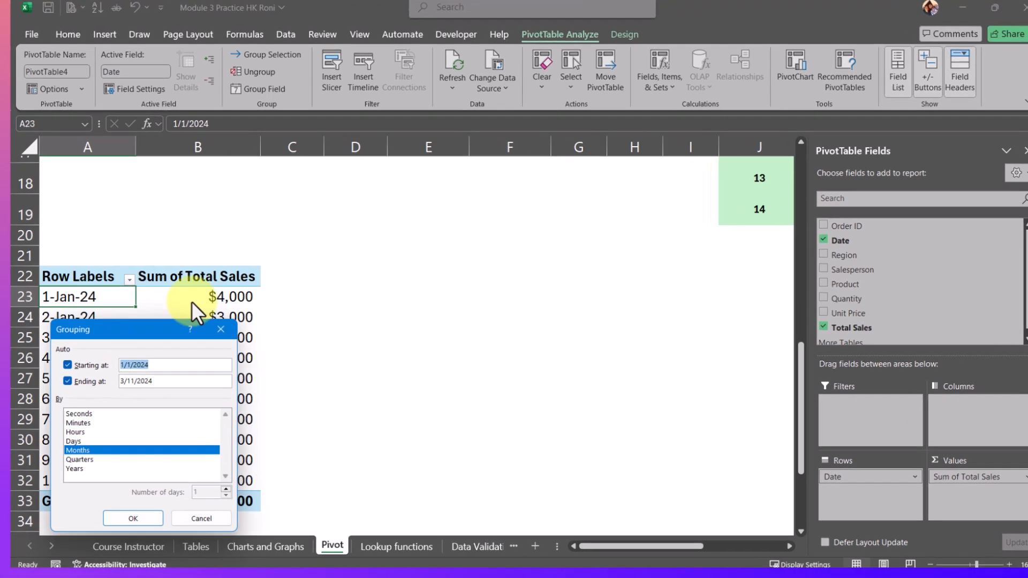
{"action": "left_click_drag", "start_coordinate": [118, 343], "coordinate": [362, 259]}
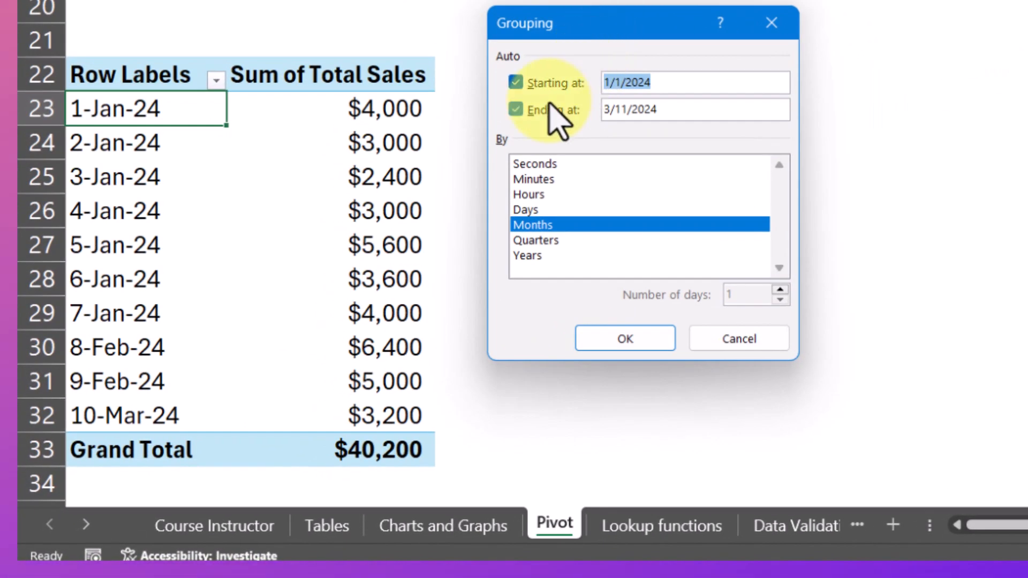
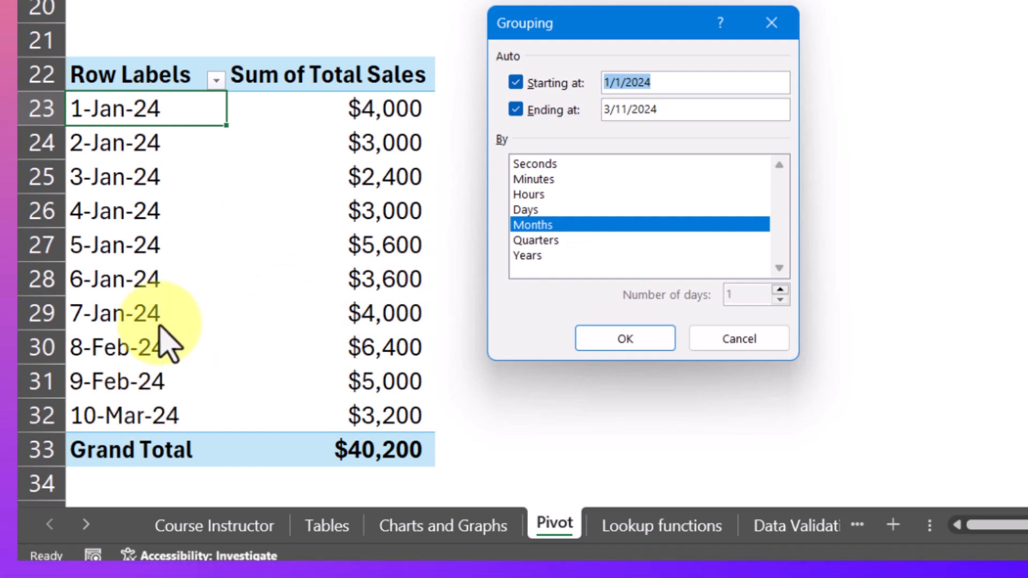
{"action": "left_click", "coordinate": [533, 224]}
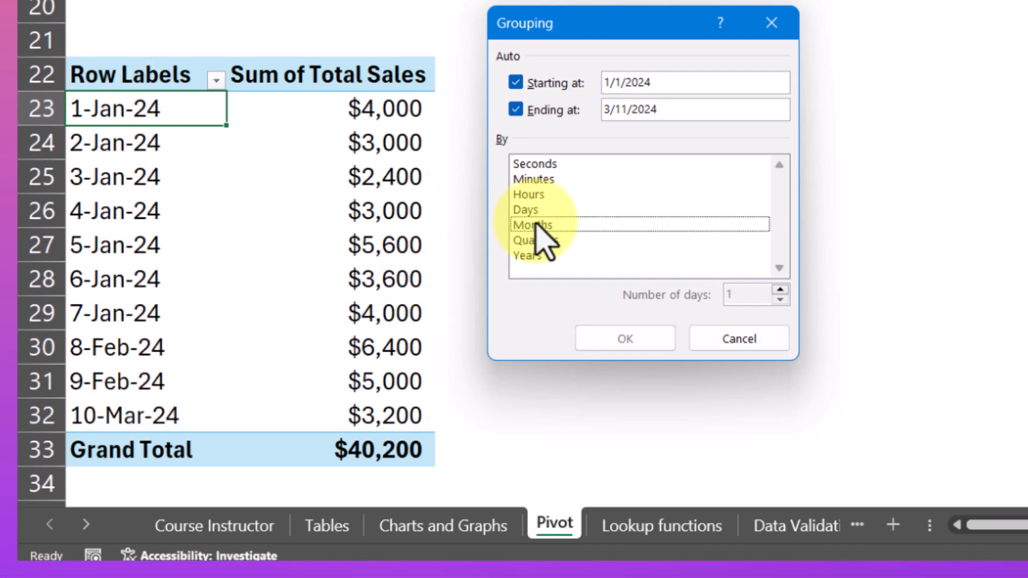
{"action": "left_click", "coordinate": [551, 225]}
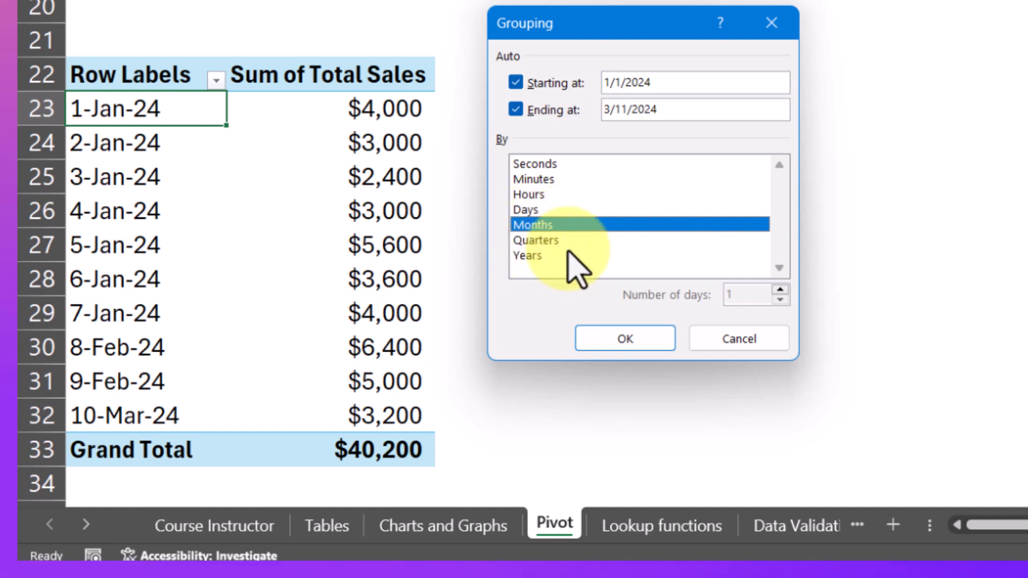
{"action": "left_click", "coordinate": [625, 339]}
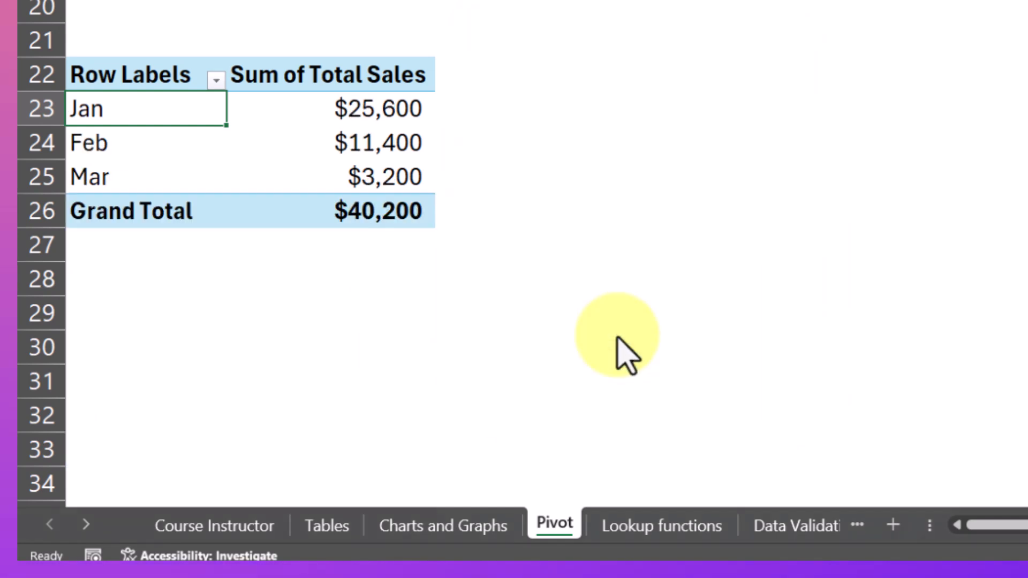
Review the pivot table's month rows and read practice task 12 about creating a pivot chart.
{"action": "left_click", "coordinate": [188, 154]}
{"action": "left_click", "coordinate": [160, 105]}
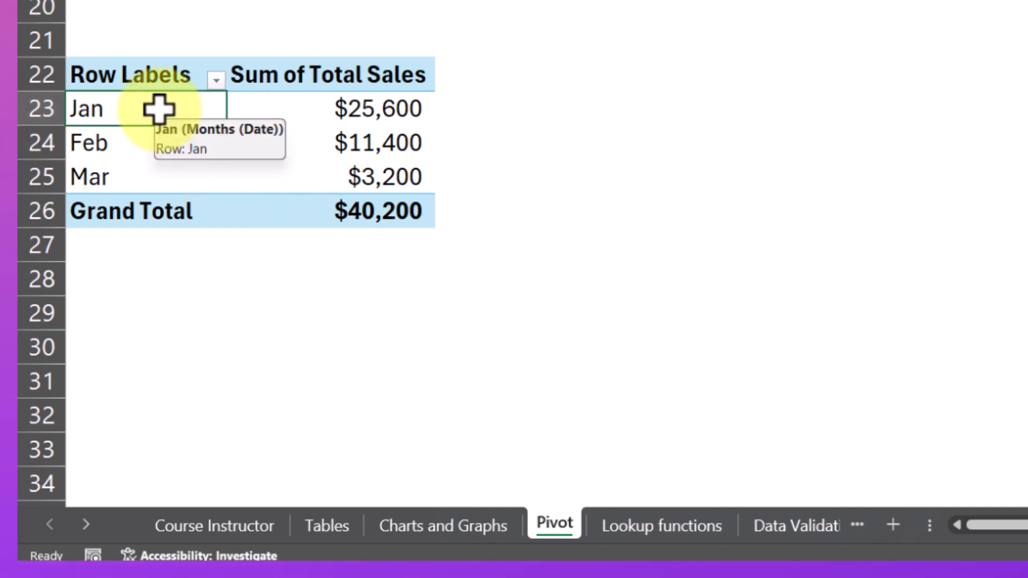
{"action": "left_click_drag", "start_coordinate": [159, 109], "coordinate": [156, 190]}
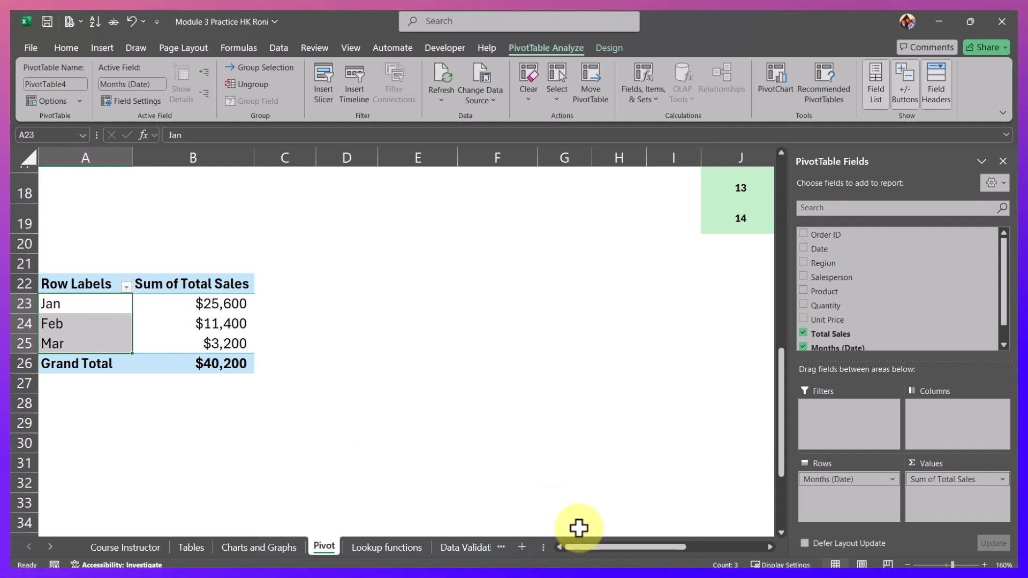
{"action": "left_click_drag", "start_coordinate": [577, 552], "coordinate": [655, 524]}
{"action": "scroll", "coordinate": [569, 349], "scroll_direction": "up", "scroll_amount": 2}
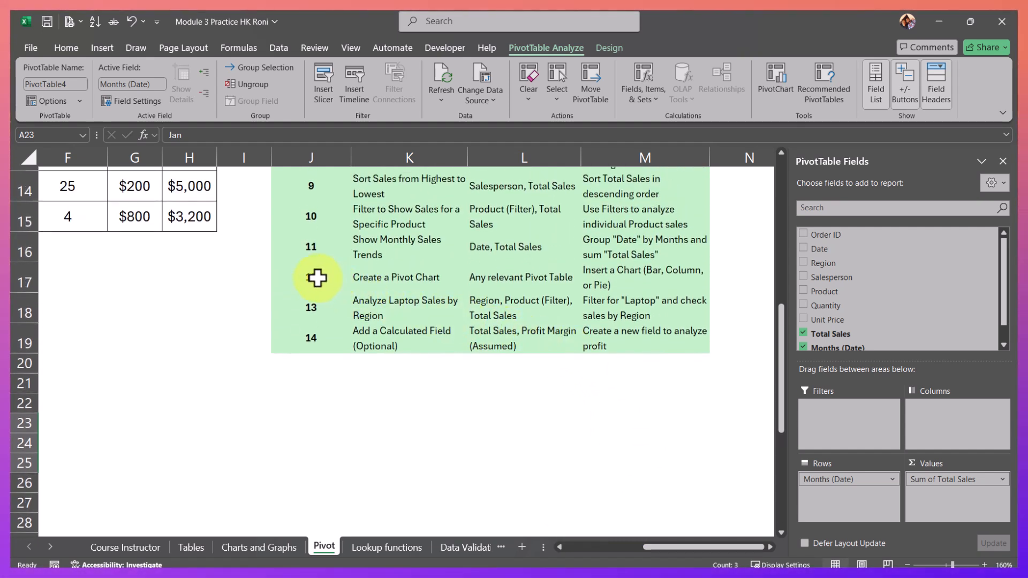
{"action": "left_click_drag", "start_coordinate": [317, 278], "coordinate": [419, 283]}
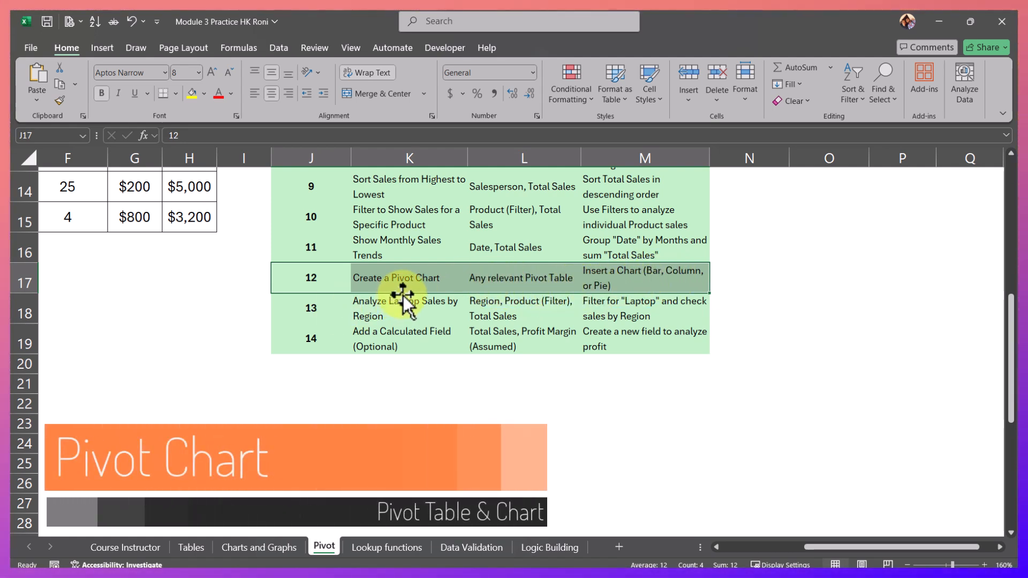
{"action": "left_click_drag", "start_coordinate": [815, 548], "coordinate": [731, 548]}
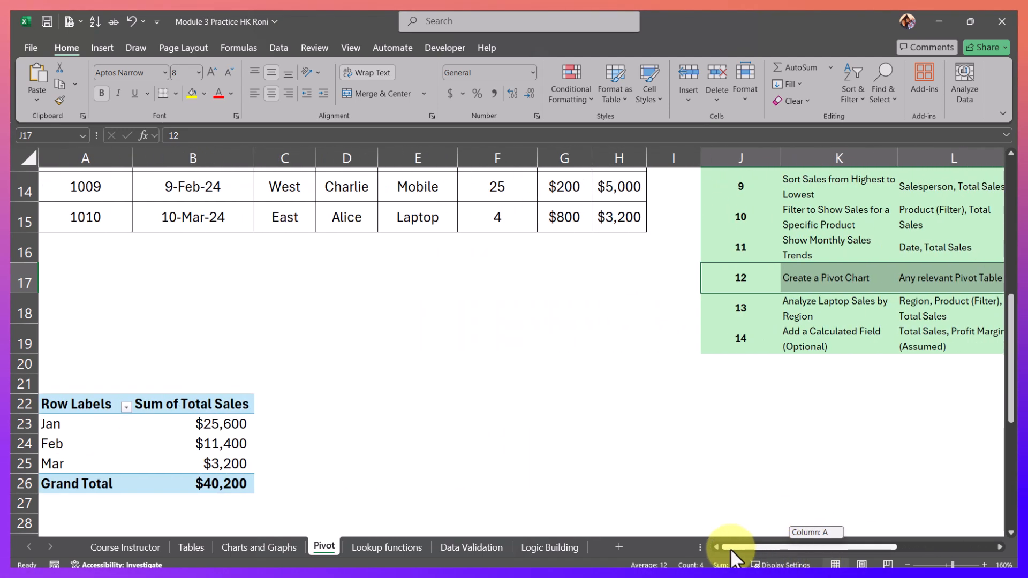
Insert a pie PivotChart from the monthly sales pivot table and shrink it to about 2.9" wide by 1.61" high.
{"action": "left_click_drag", "start_coordinate": [48, 425], "coordinate": [142, 448]}
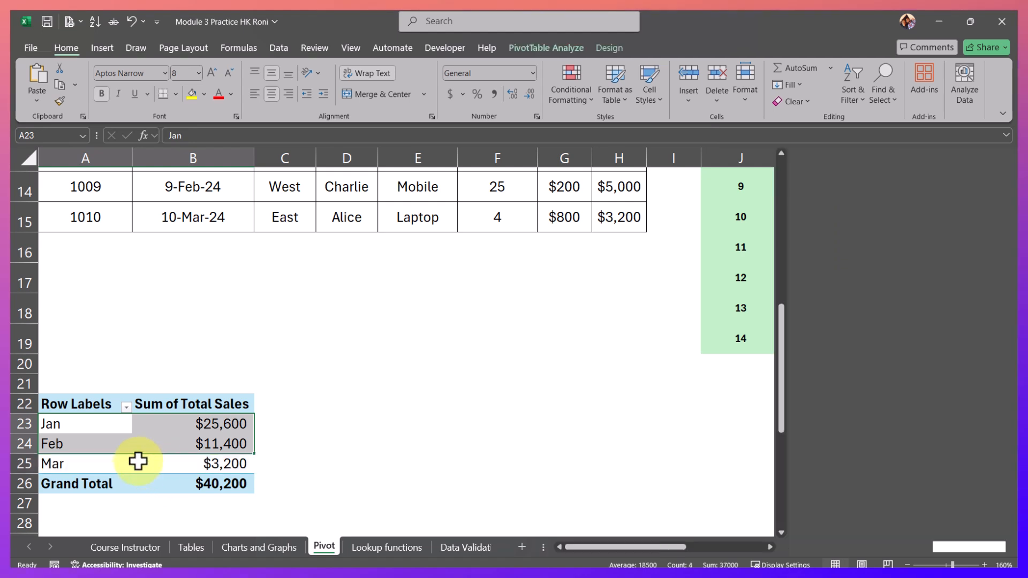
{"action": "left_click_drag", "start_coordinate": [81, 427], "coordinate": [183, 462]}
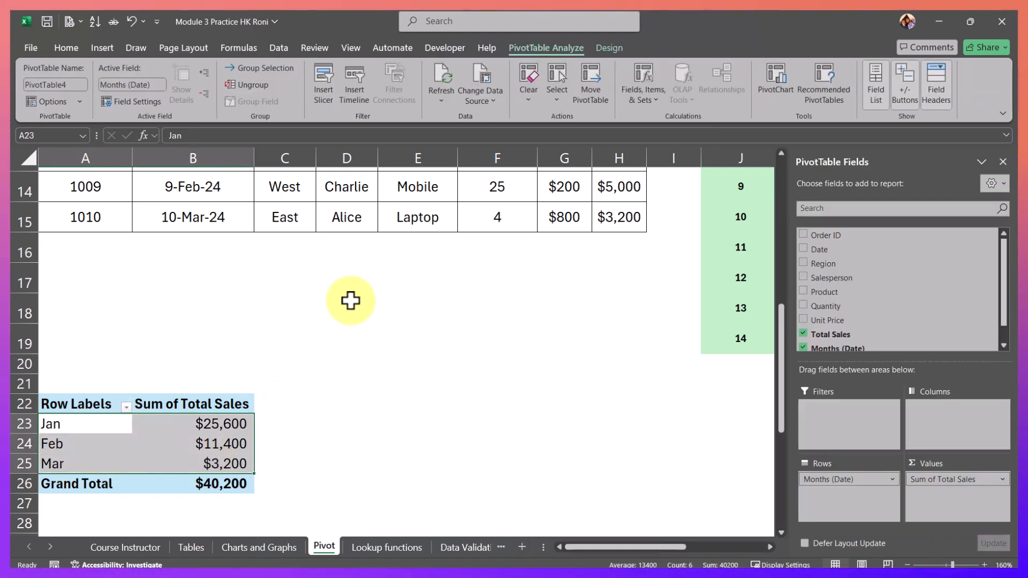
{"action": "left_click", "coordinate": [138, 429]}
{"action": "left_click", "coordinate": [81, 418]}
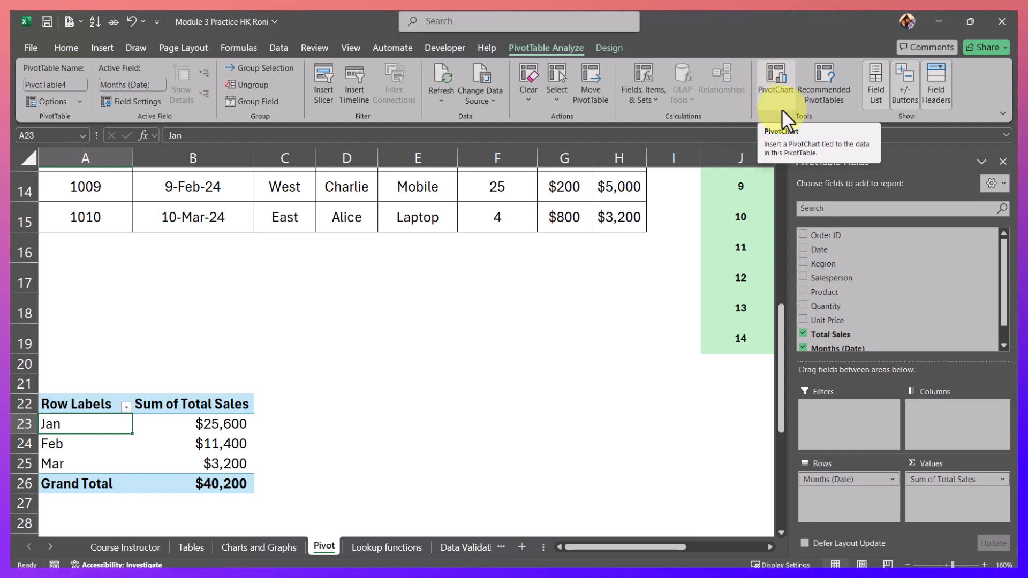
{"action": "left_click", "coordinate": [101, 48]}
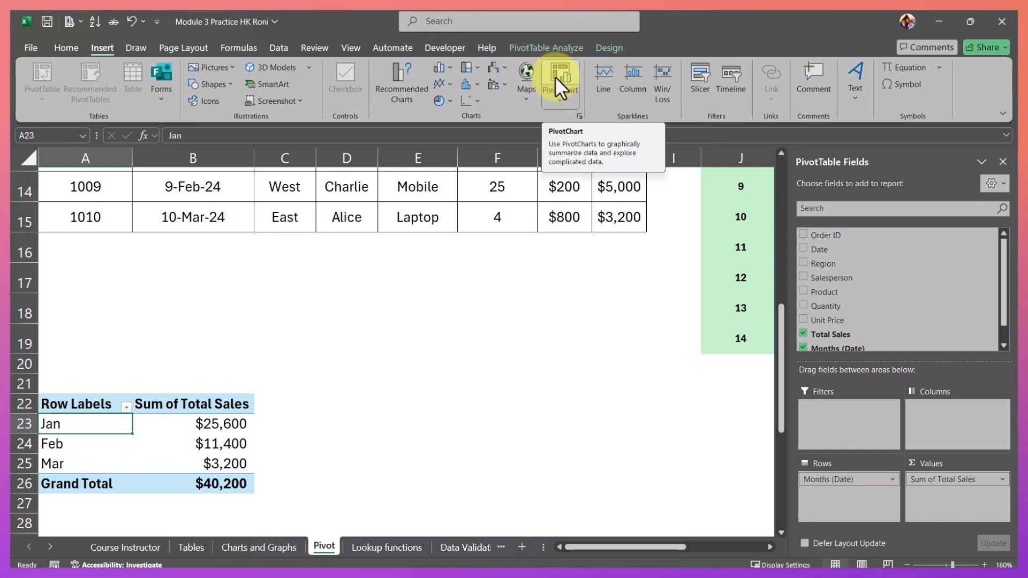
{"action": "left_click", "coordinate": [550, 48]}
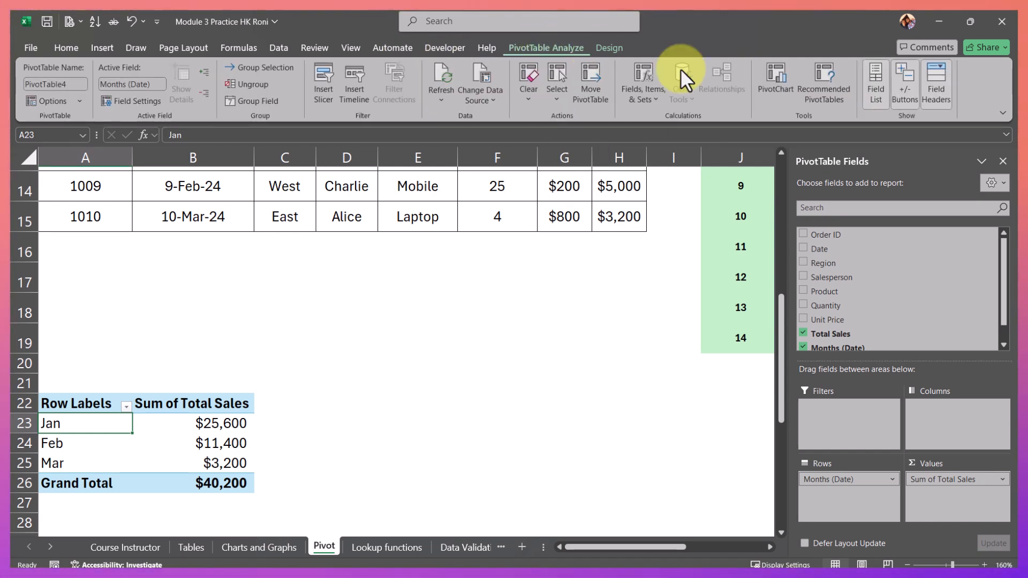
{"action": "left_click", "coordinate": [776, 83]}
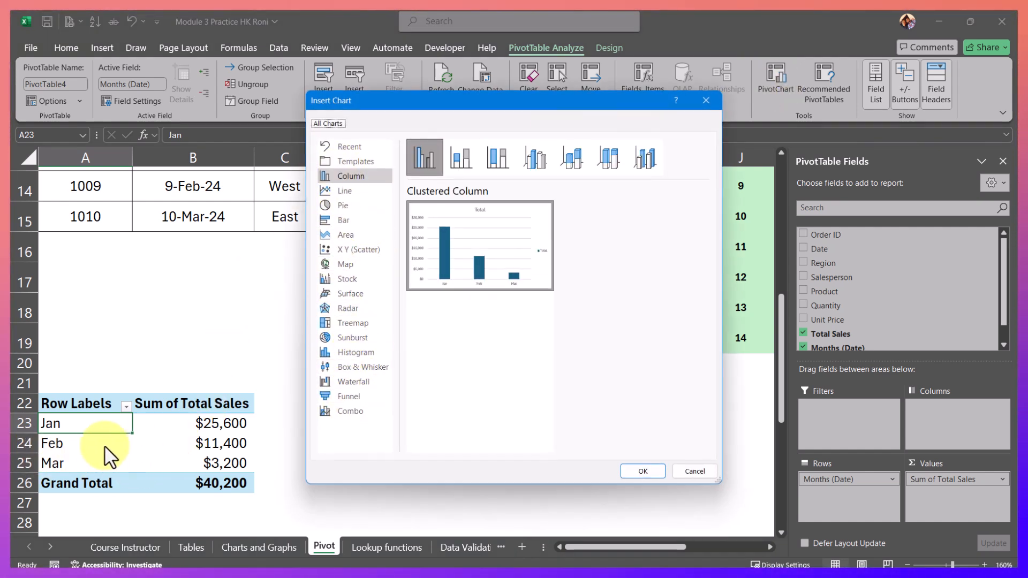
{"action": "left_click", "coordinate": [358, 205]}
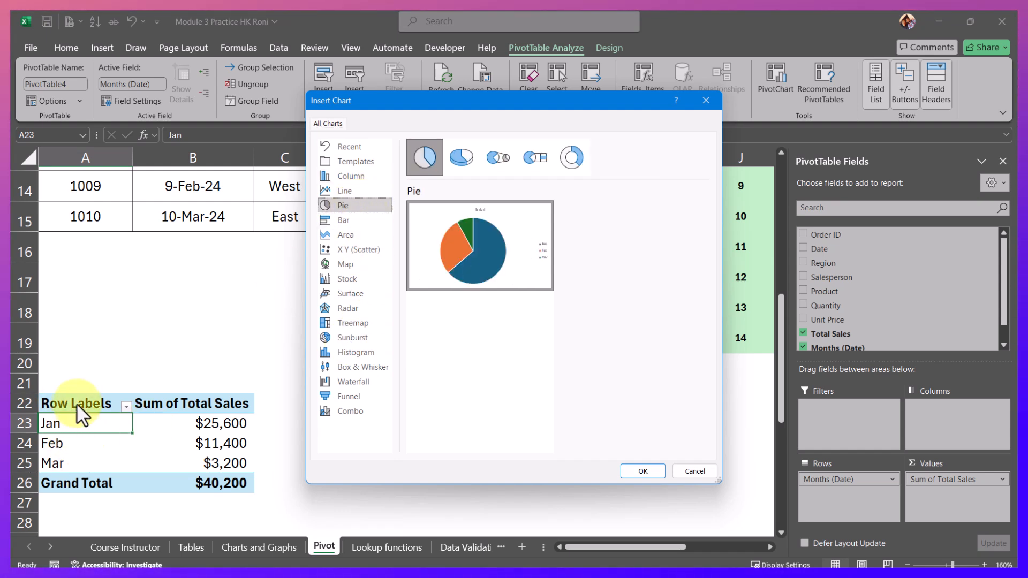
{"action": "left_click", "coordinate": [642, 470]}
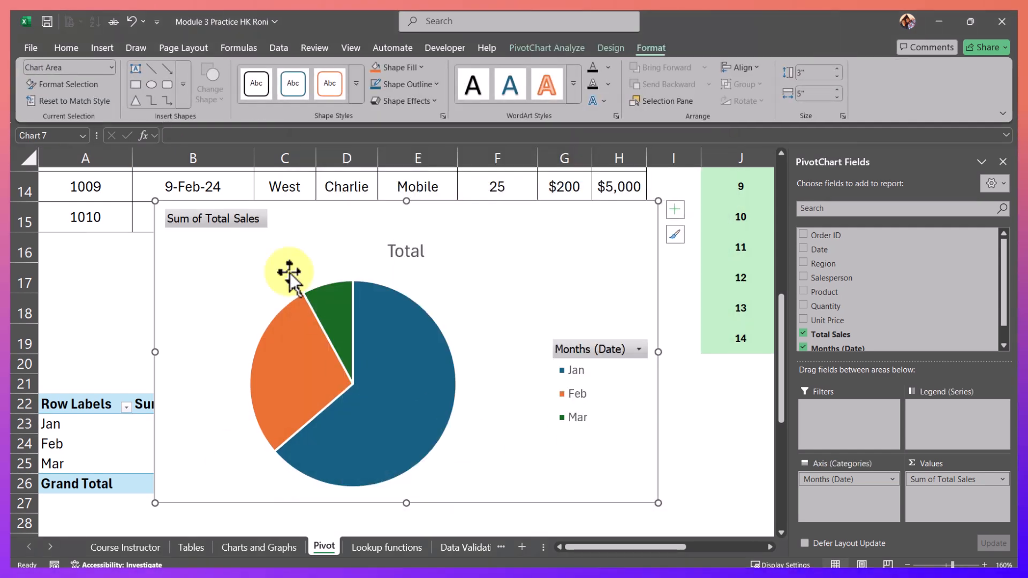
{"action": "left_click_drag", "start_coordinate": [136, 208], "coordinate": [366, 340]}
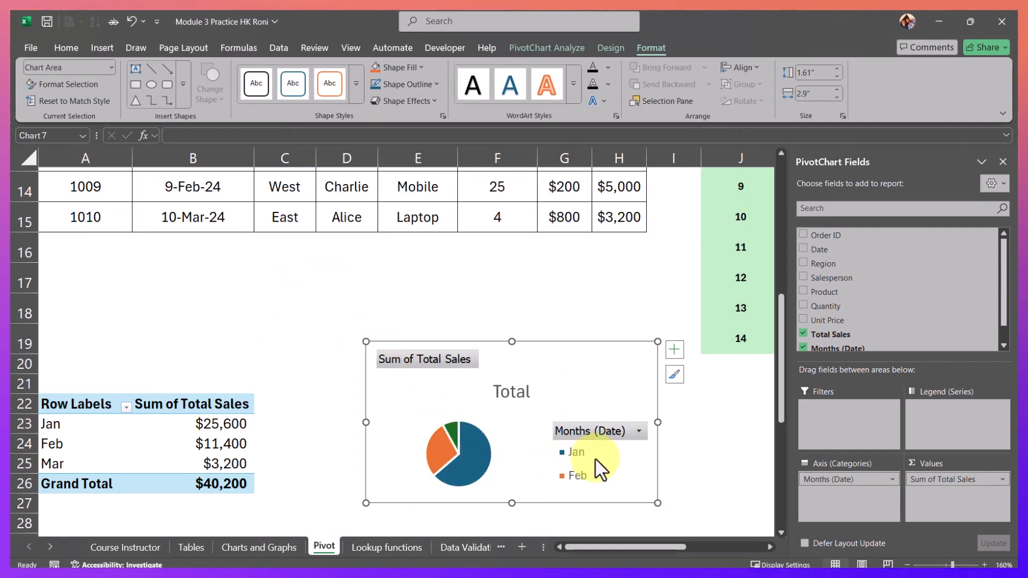
Remove the chart title from the pie chart and add data labels to its slices.
{"action": "left_click", "coordinate": [509, 394]}
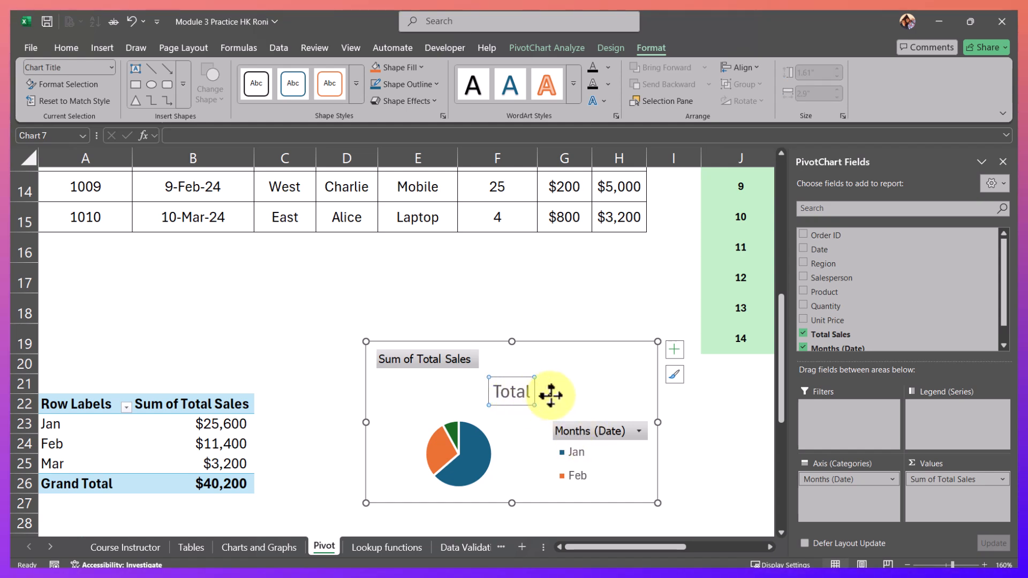
{"action": "left_click", "coordinate": [673, 348]}
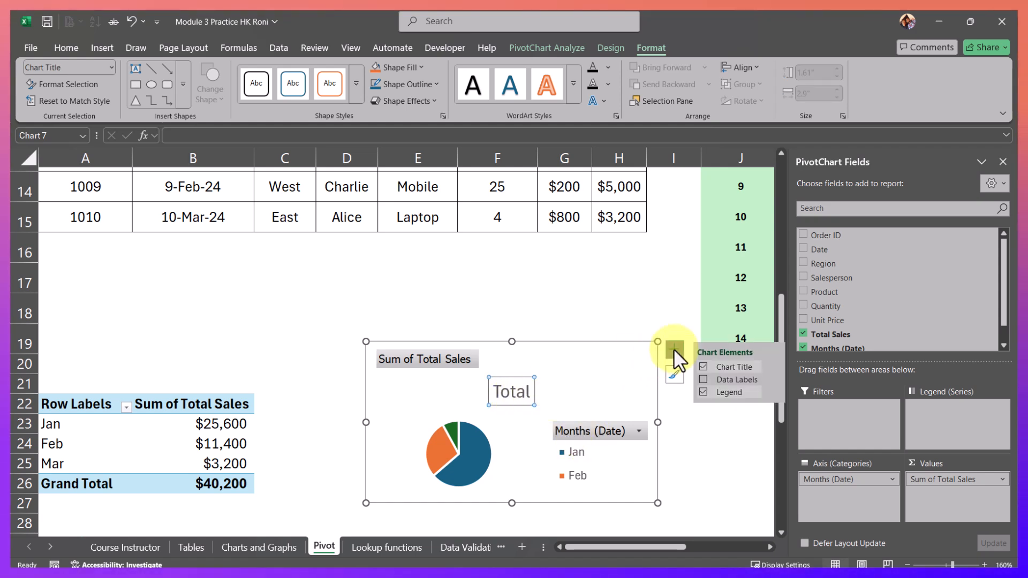
{"action": "left_click", "coordinate": [703, 367]}
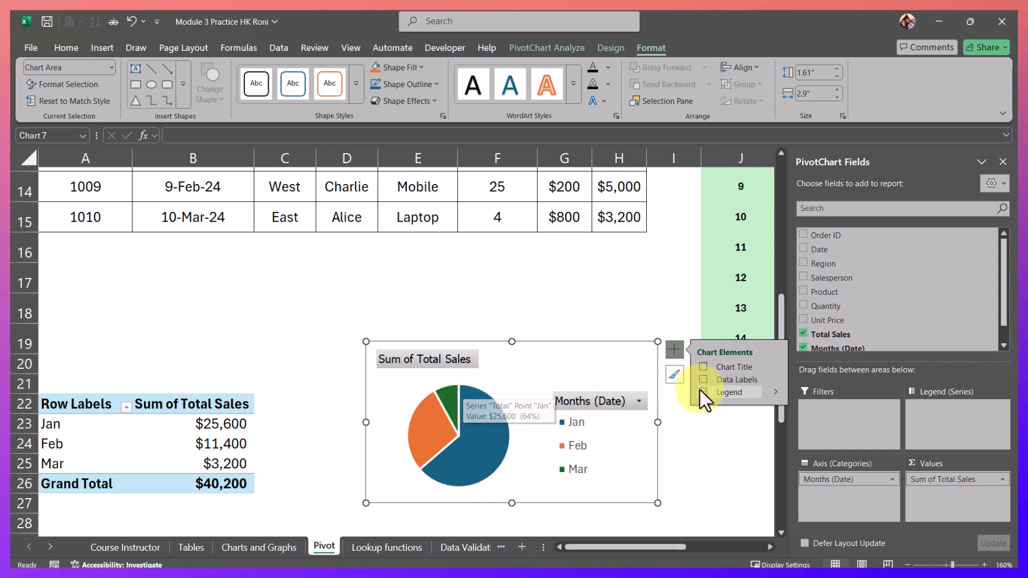
{"action": "left_click", "coordinate": [702, 379]}
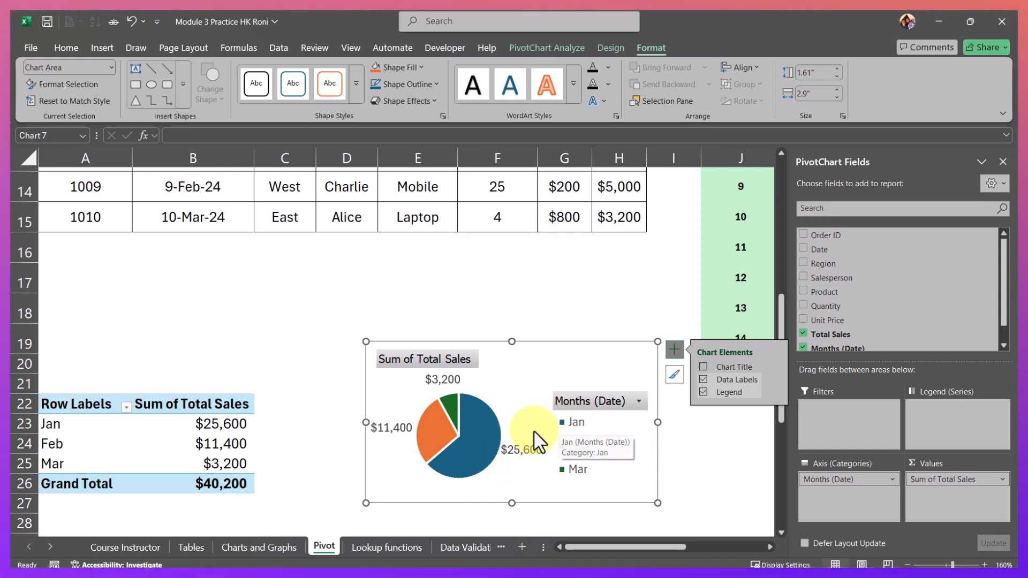
Enlarge the pie chart to about 3.95" wide by 2.49" high and shift it slightly away from the pivot table.
{"action": "left_click", "coordinate": [480, 432]}
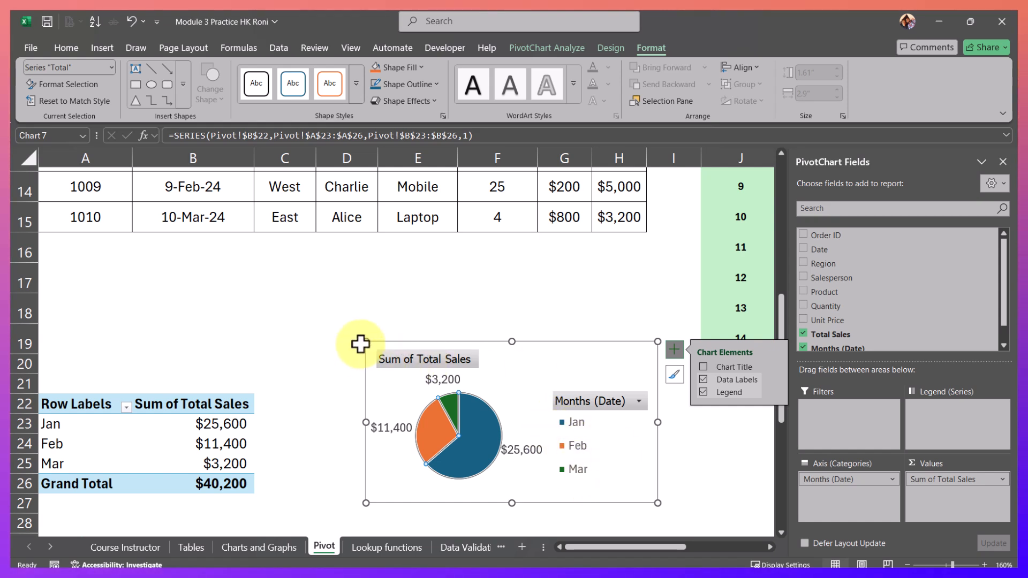
{"action": "left_click_drag", "start_coordinate": [360, 344], "coordinate": [260, 253]}
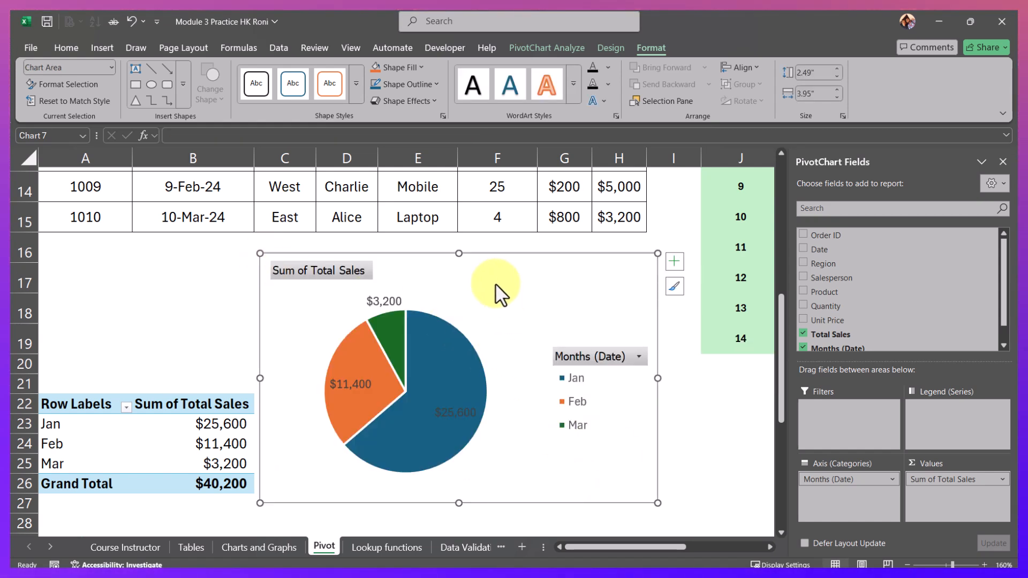
{"action": "left_click_drag", "start_coordinate": [496, 285], "coordinate": [533, 296]}
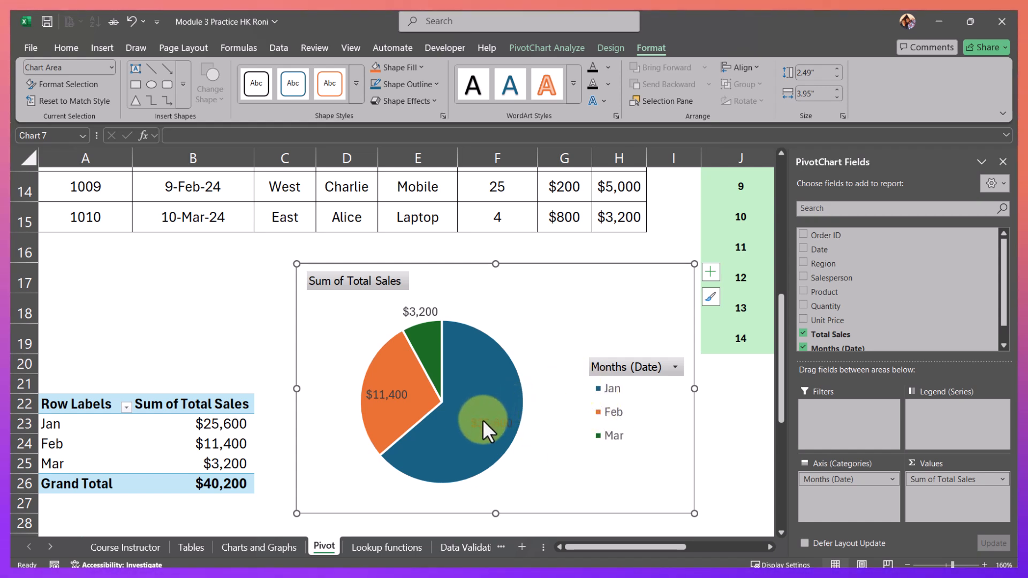
{"action": "left_click", "coordinate": [474, 402]}
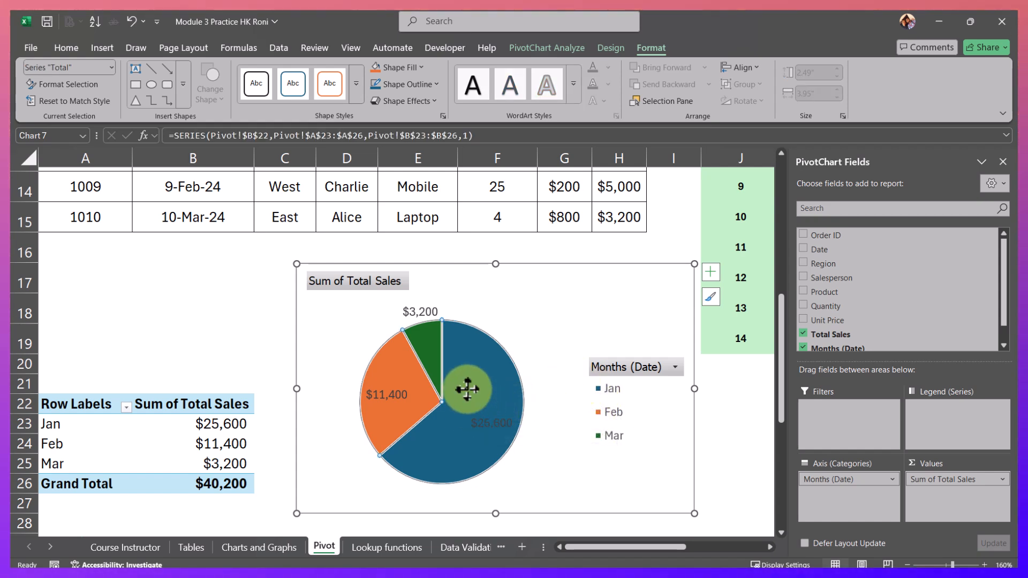
Filter the pivot table's row labels to exclude Mar.
{"action": "left_click", "coordinate": [120, 449]}
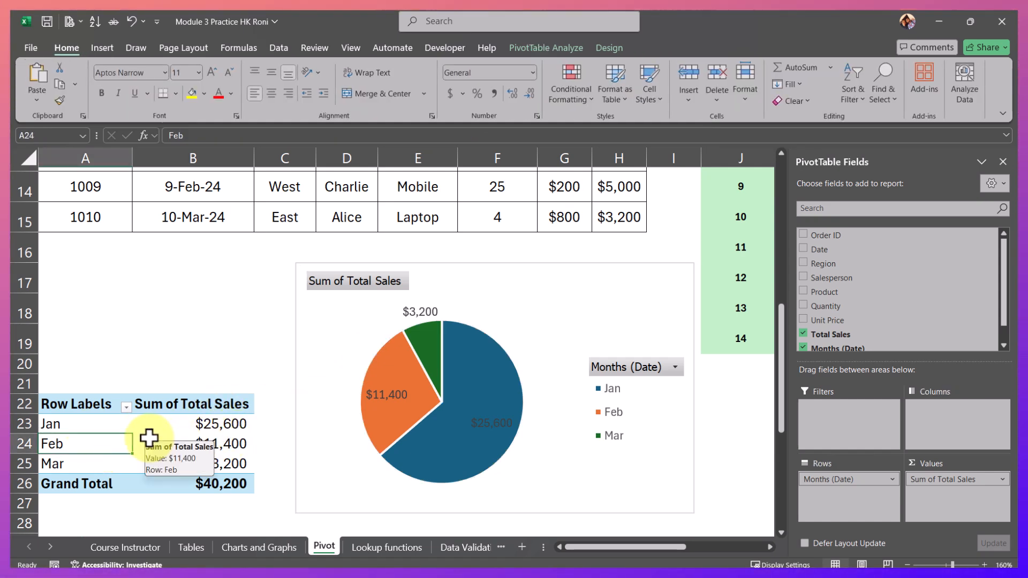
{"action": "left_click", "coordinate": [73, 428]}
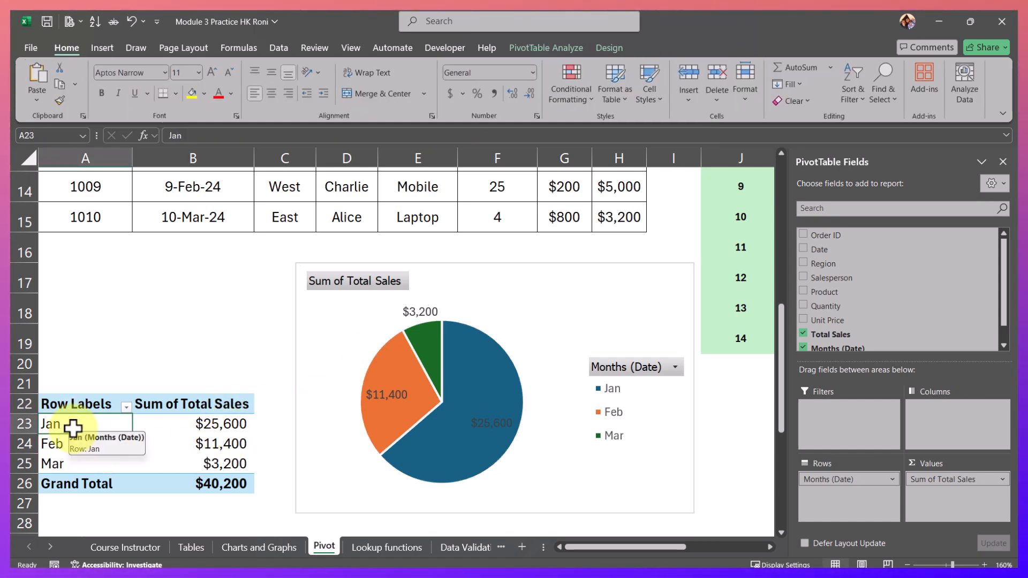
{"action": "left_click", "coordinate": [127, 407]}
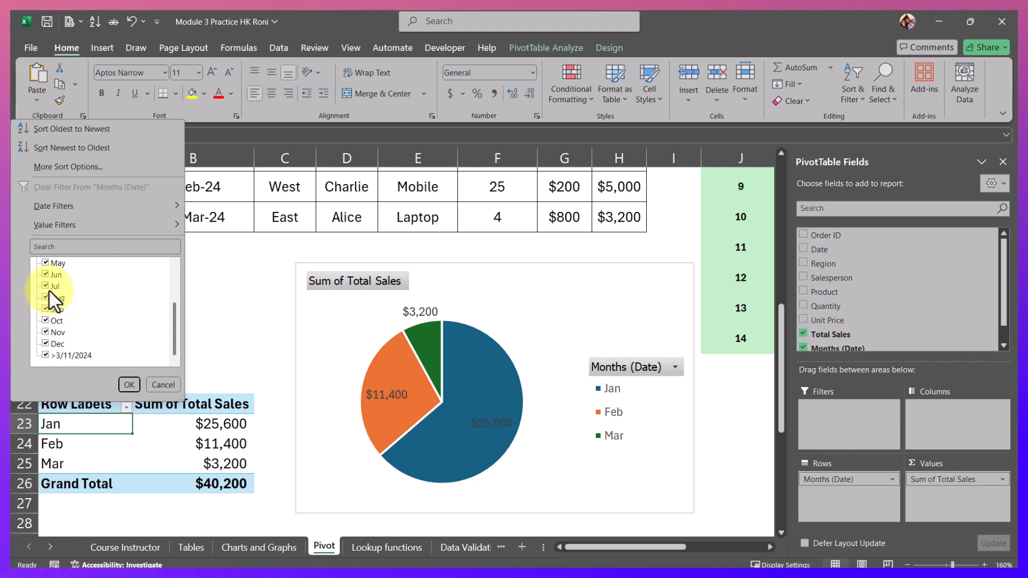
{"action": "scroll", "coordinate": [48, 299], "scroll_direction": "up", "scroll_amount": 1}
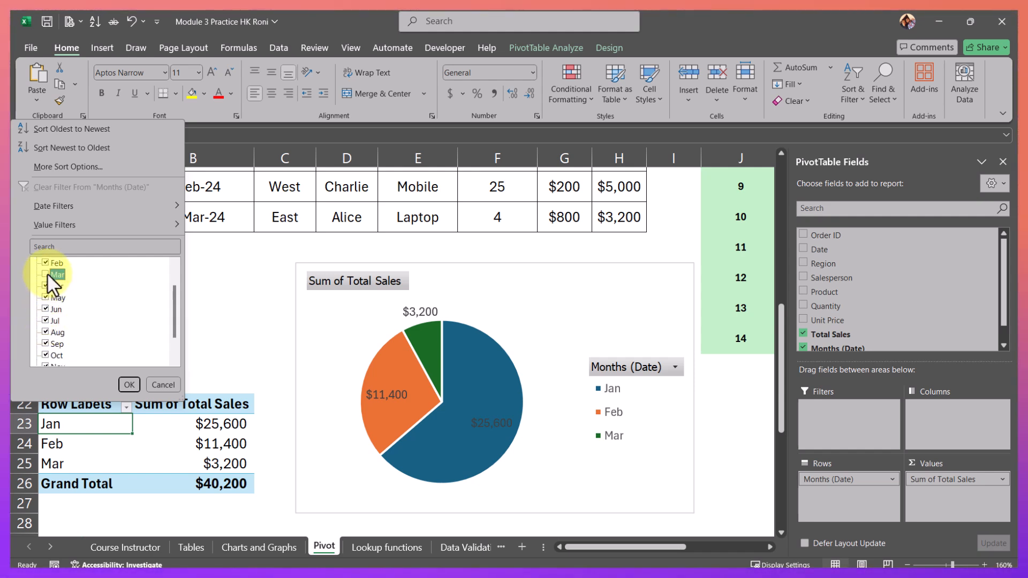
{"action": "left_click", "coordinate": [126, 385]}
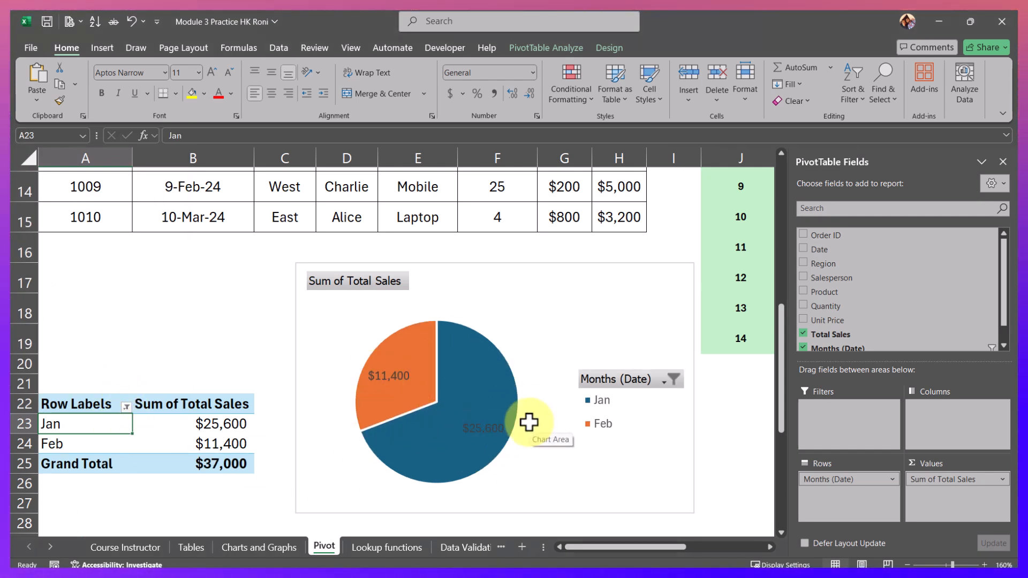
Clear the Months (Date) filter from the pivot table's row labels.
{"action": "left_click", "coordinate": [125, 407]}
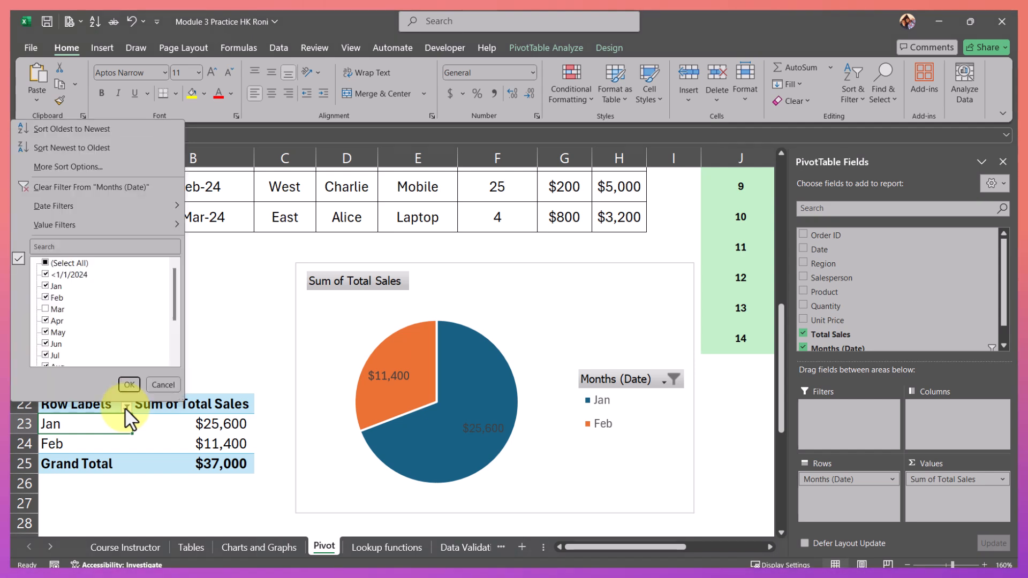
{"action": "left_click", "coordinate": [66, 189]}
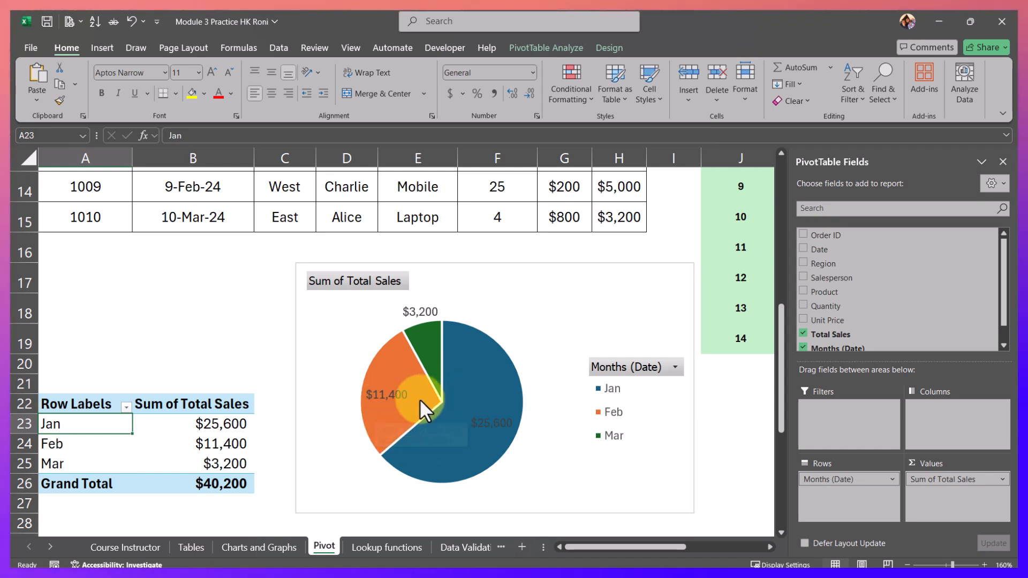
{"action": "mouse_move", "coordinate": [420, 402]}
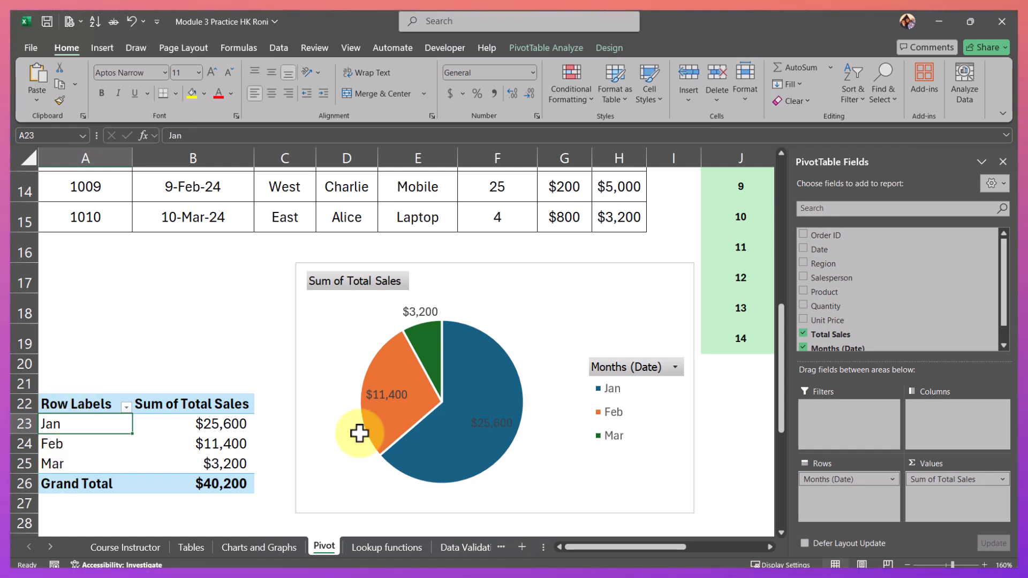
Add Product to the pivot table's rows and remove Months (Date) from them.
{"action": "left_click", "coordinate": [803, 292]}
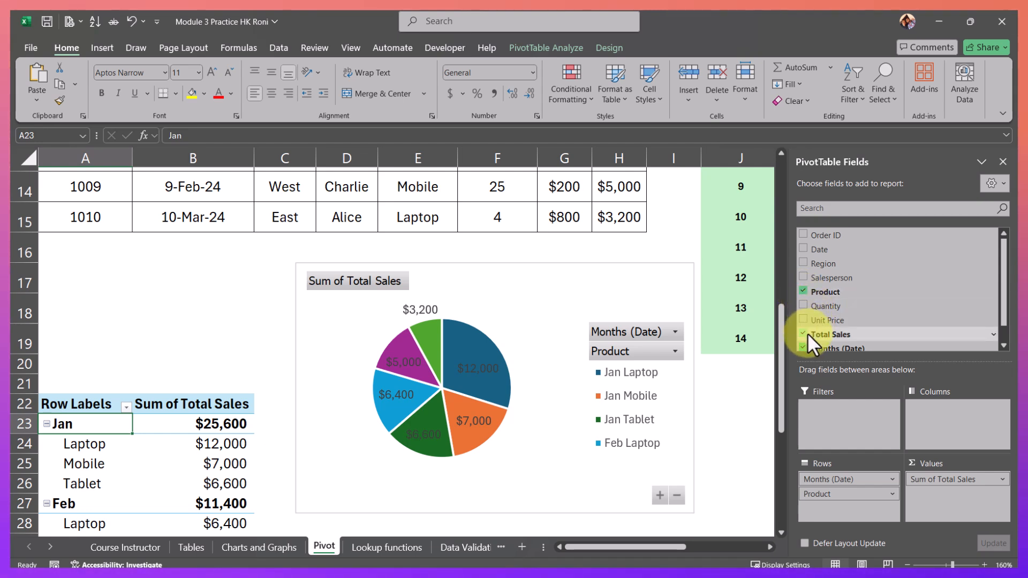
{"action": "left_click", "coordinate": [838, 480]}
{"action": "left_click", "coordinate": [838, 481]}
{"action": "left_click_drag", "start_coordinate": [827, 479], "coordinate": [723, 488]}
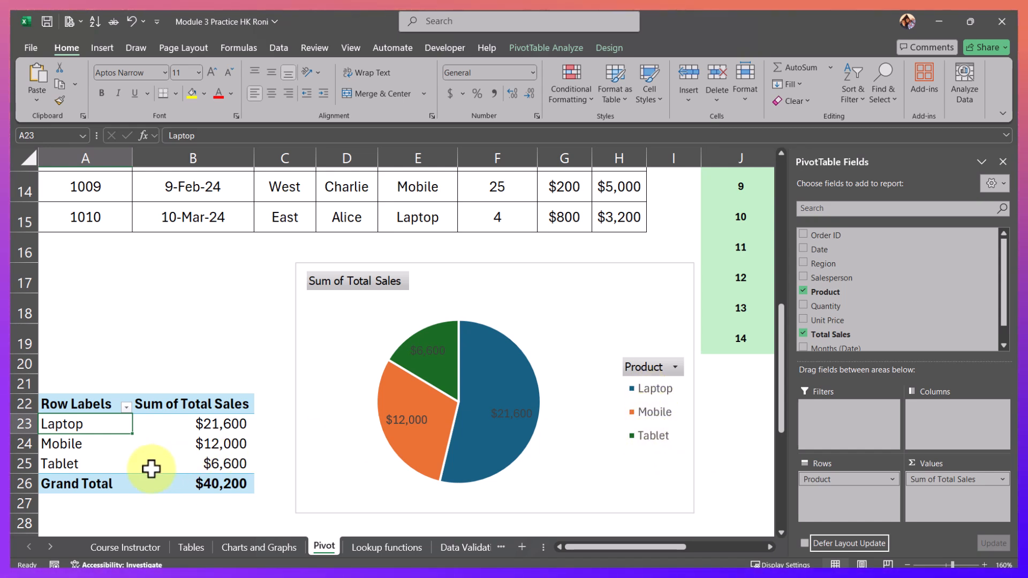
Change the PivotChart's type from pie to Clustered Column.
{"action": "left_click", "coordinate": [560, 283]}
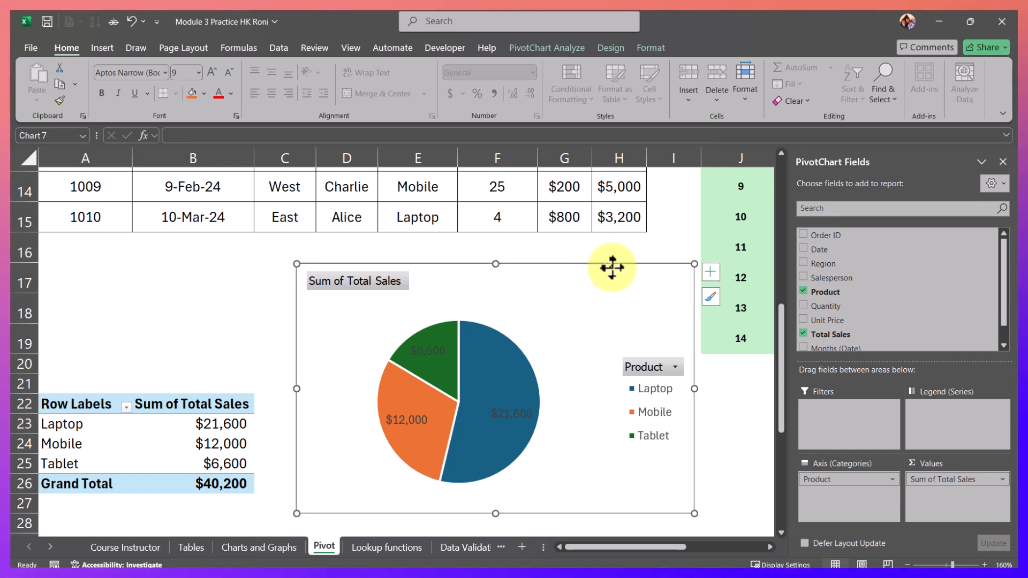
{"action": "left_click", "coordinate": [544, 46]}
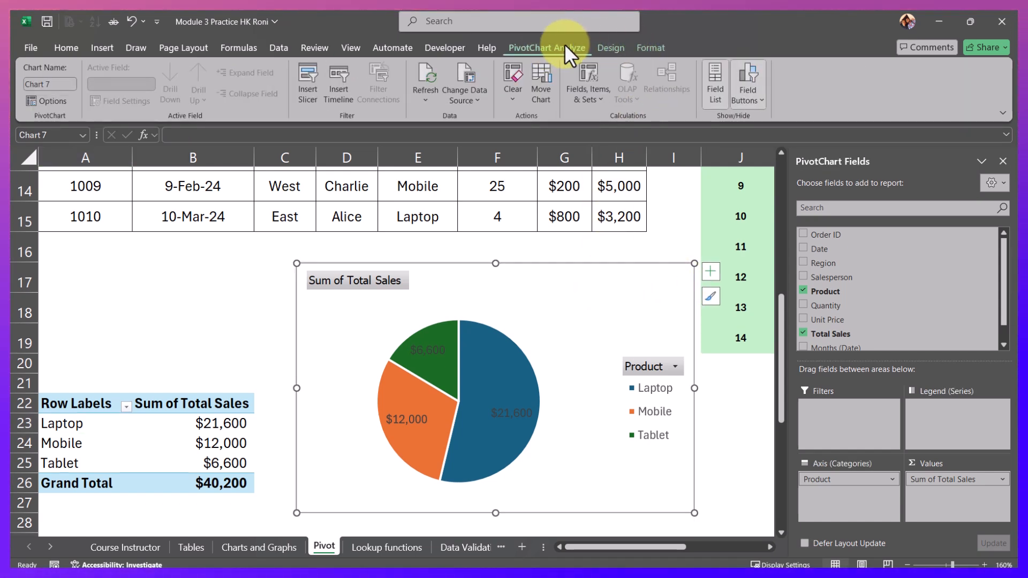
{"action": "left_click", "coordinate": [608, 47]}
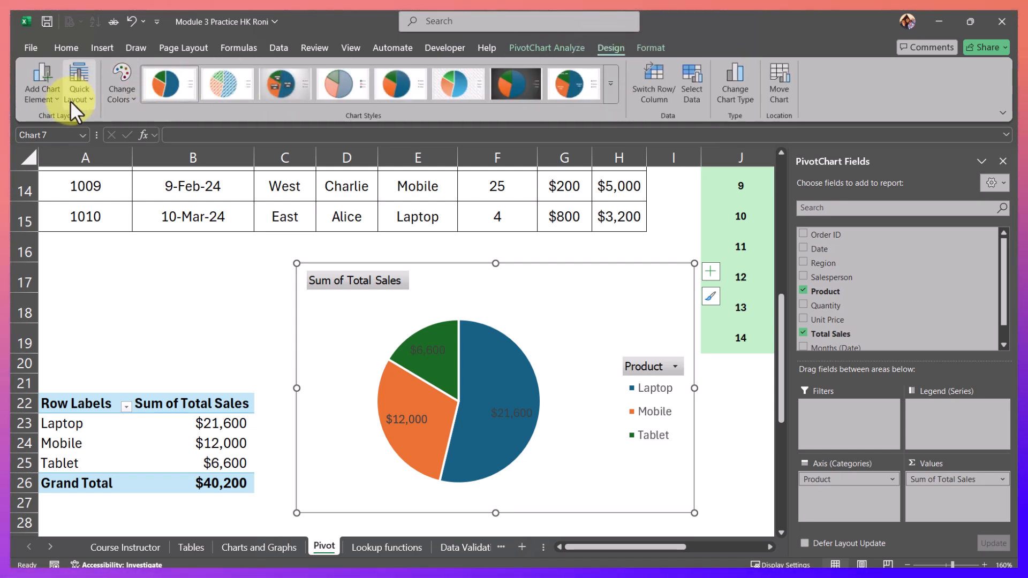
{"action": "left_click", "coordinate": [736, 98]}
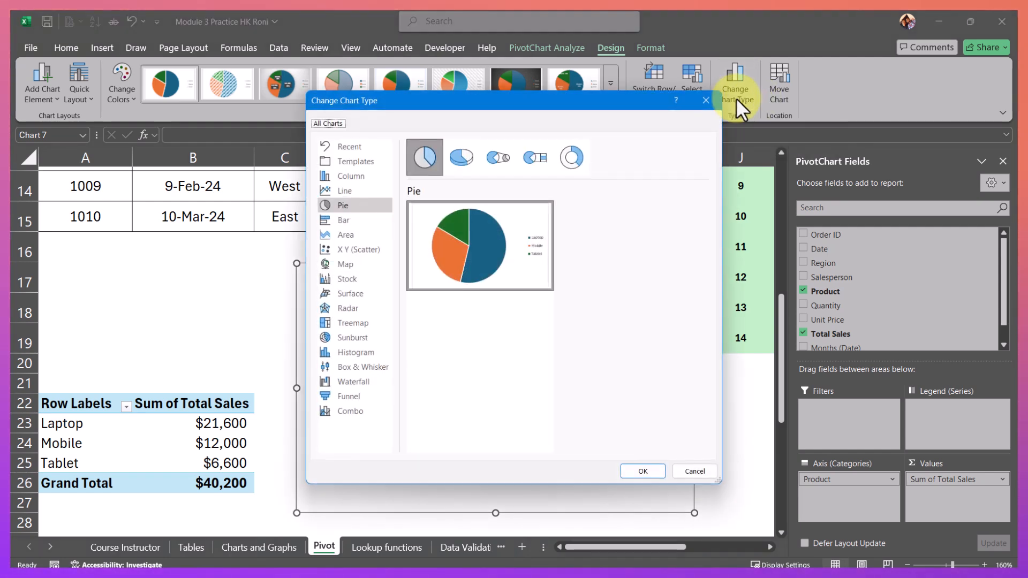
{"action": "left_click_drag", "start_coordinate": [586, 107], "coordinate": [863, 162]}
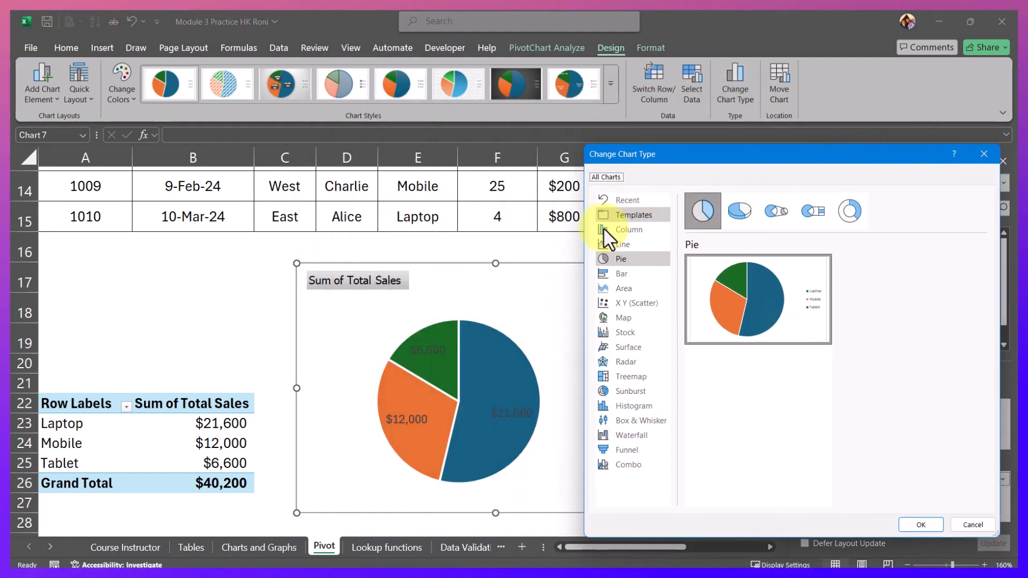
{"action": "left_click", "coordinate": [620, 233]}
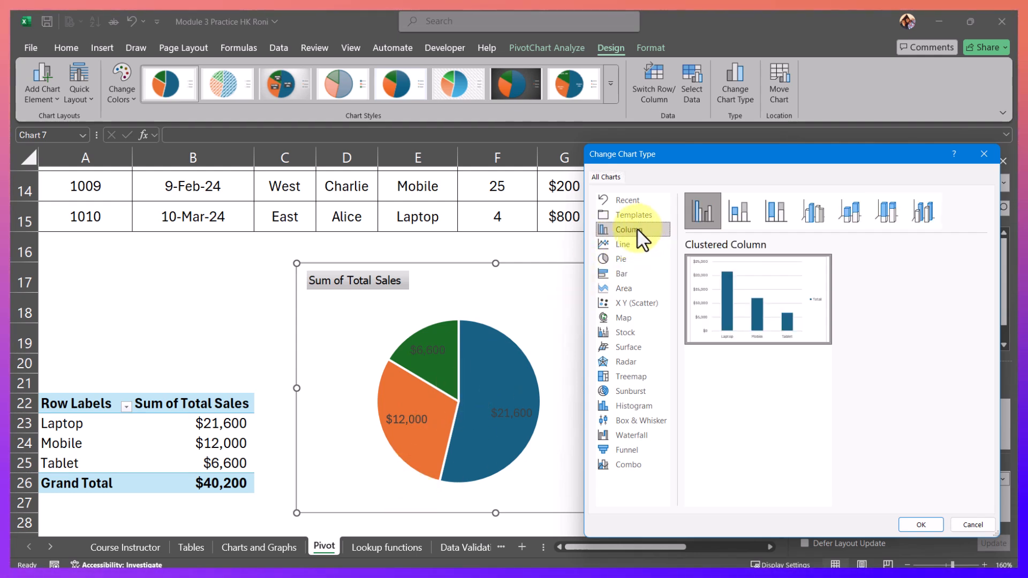
{"action": "left_click", "coordinate": [917, 524]}
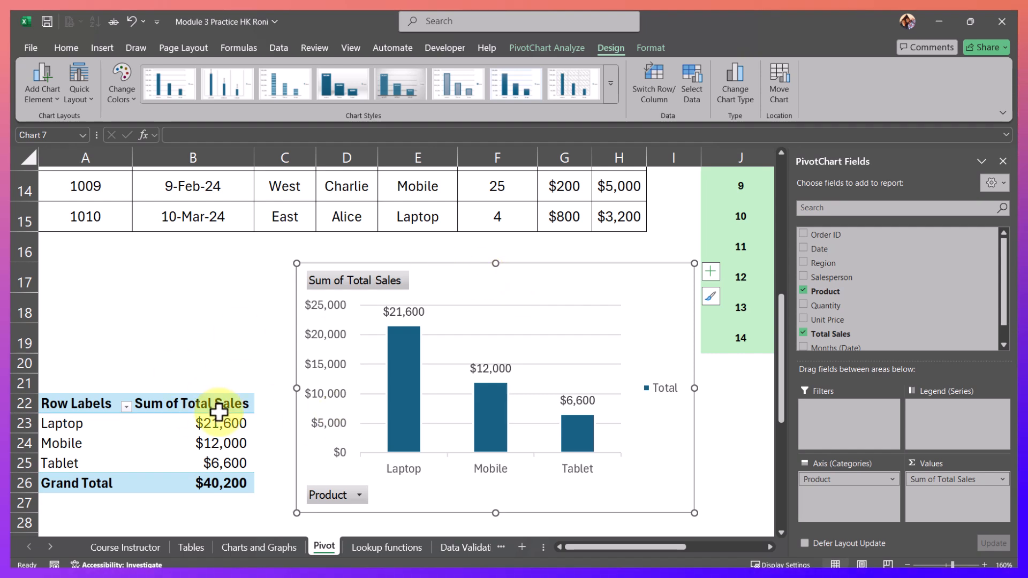
Highlight the task 13 row of the practice list, from its number through its instructions, to read it.
{"action": "left_click", "coordinate": [718, 417]}
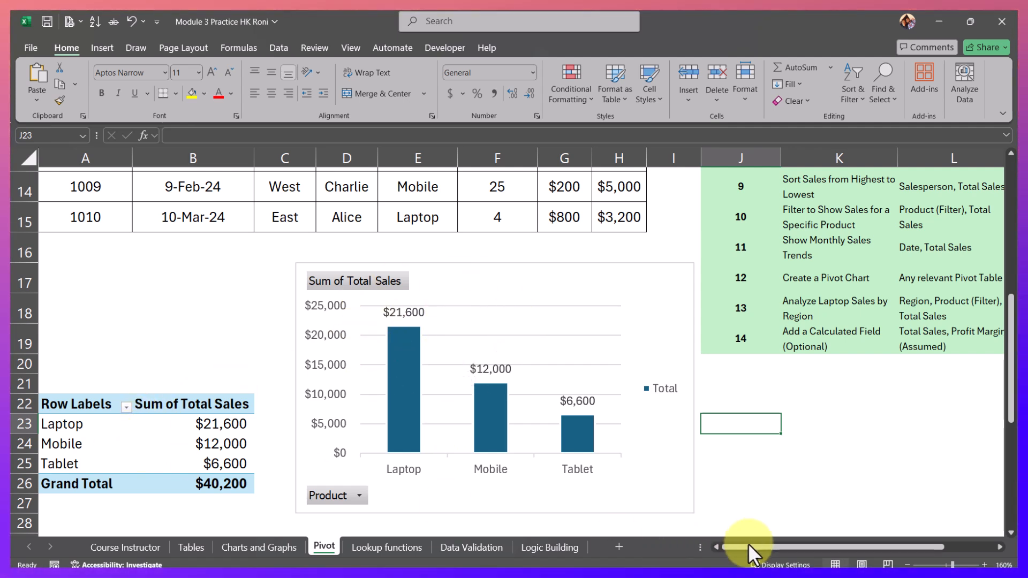
{"action": "left_click_drag", "start_coordinate": [753, 547], "coordinate": [787, 534]}
{"action": "left_click", "coordinate": [592, 306]}
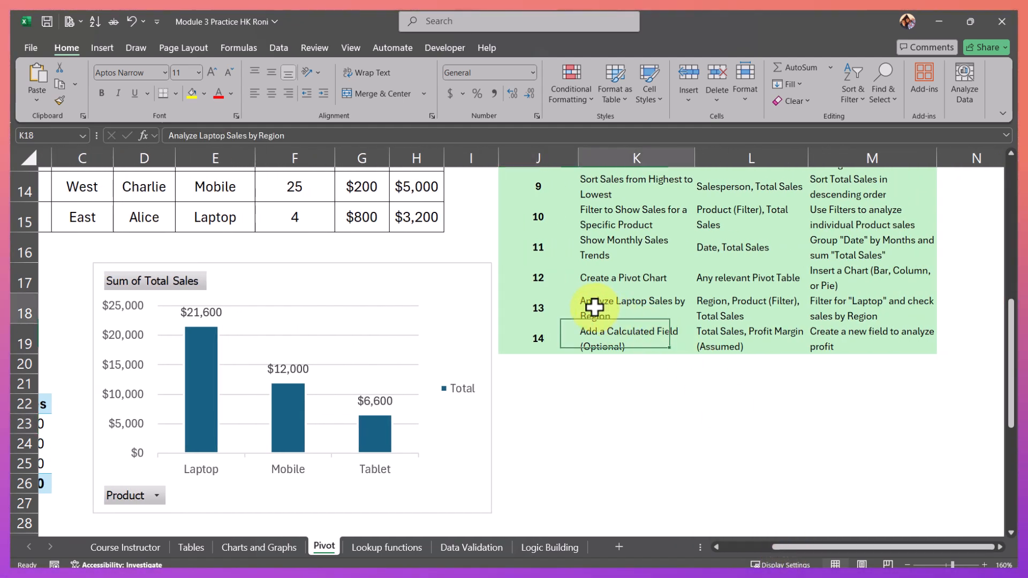
{"action": "left_click_drag", "start_coordinate": [534, 308], "coordinate": [852, 301]}
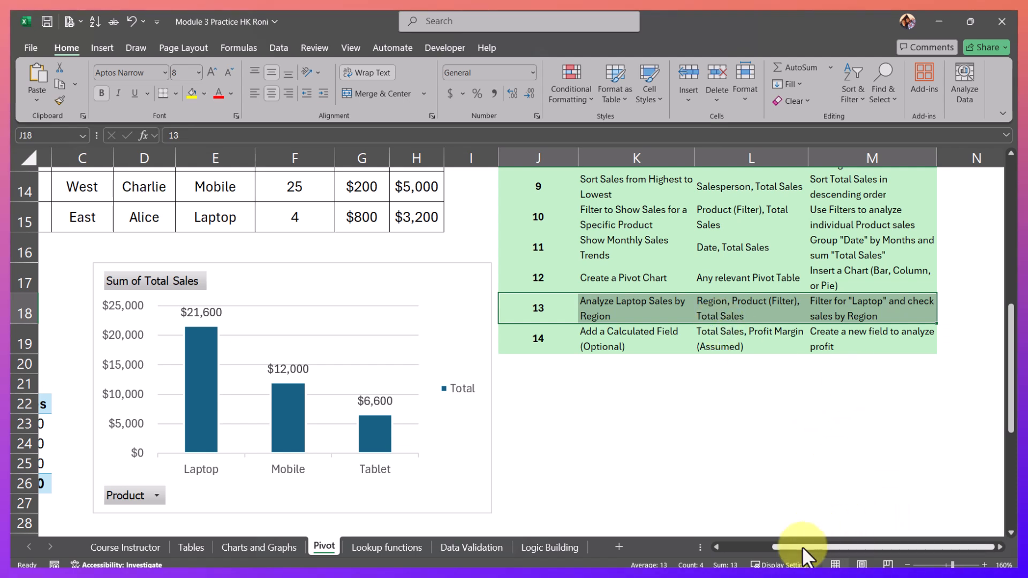
{"action": "left_click_drag", "start_coordinate": [802, 547], "coordinate": [743, 545]}
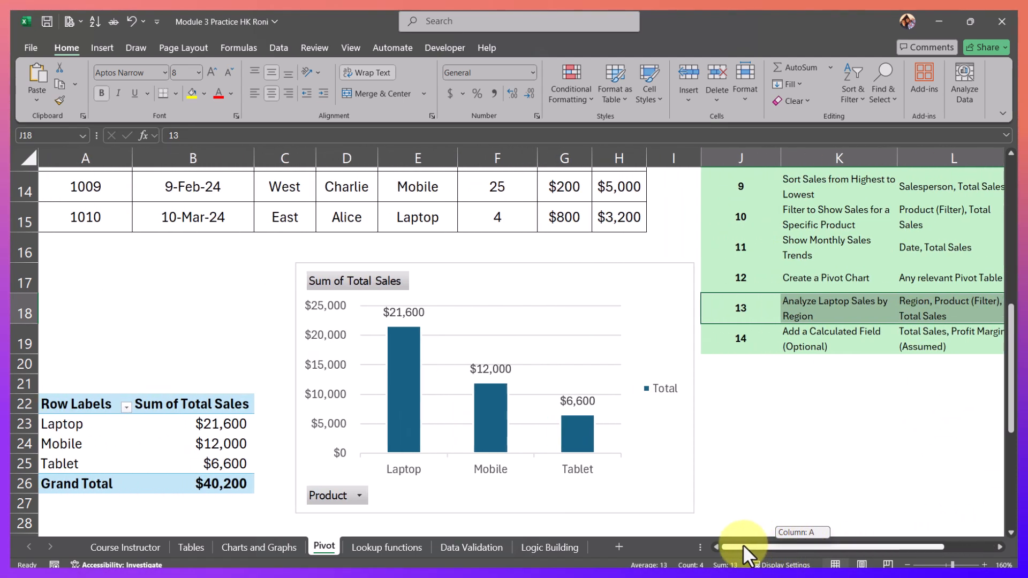
Add Region to the pivot table's rows and move Product from the rows to the columns.
{"action": "scroll", "coordinate": [146, 404], "scroll_direction": "down", "scroll_amount": 2}
{"action": "left_click", "coordinate": [74, 371]}
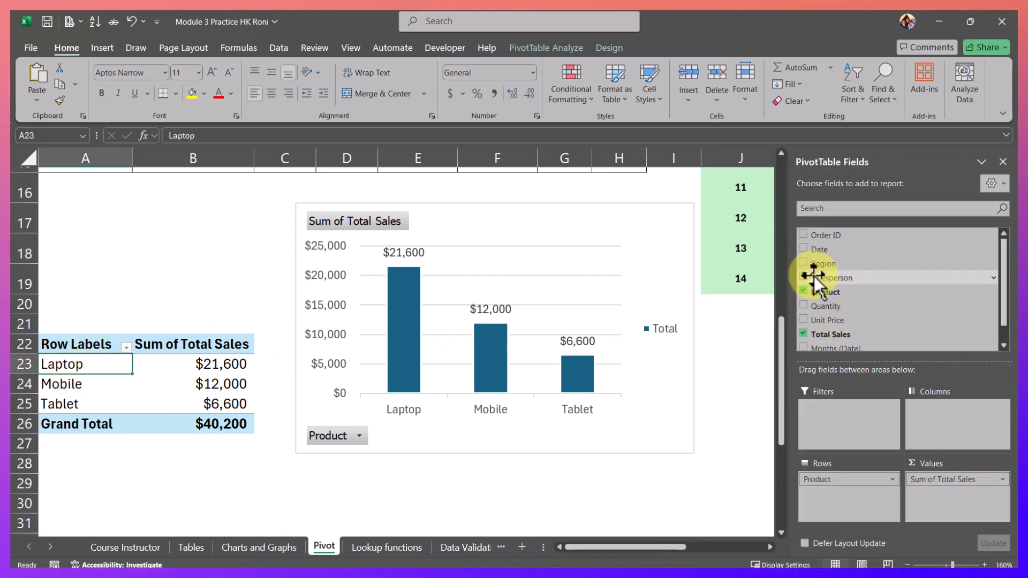
{"action": "left_click", "coordinate": [803, 263]}
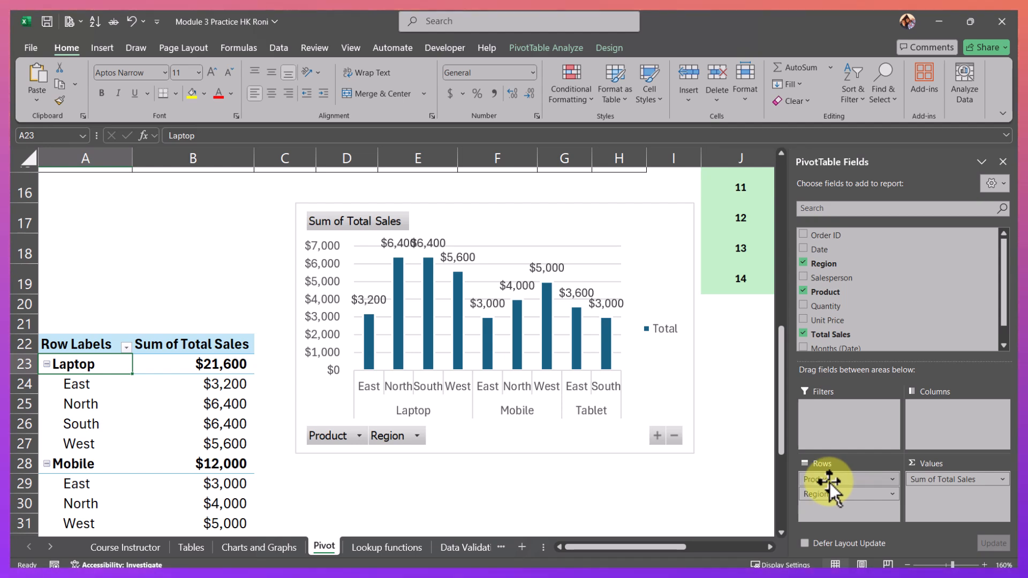
{"action": "left_click_drag", "start_coordinate": [830, 483], "coordinate": [955, 439]}
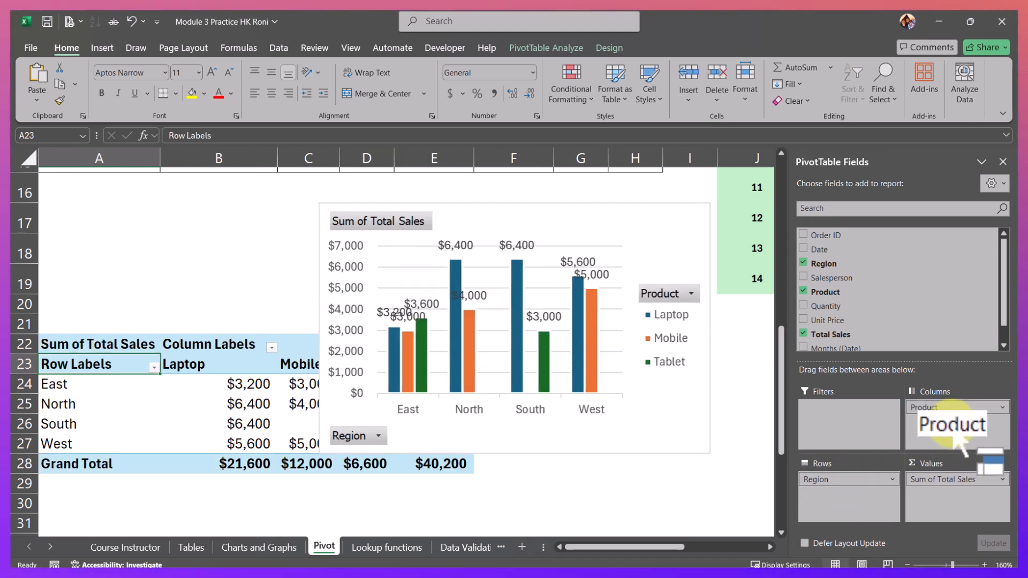
Move the chart above the pivot table and filter the column labels to Laptop only.
{"action": "left_click_drag", "start_coordinate": [500, 448], "coordinate": [199, 294]}
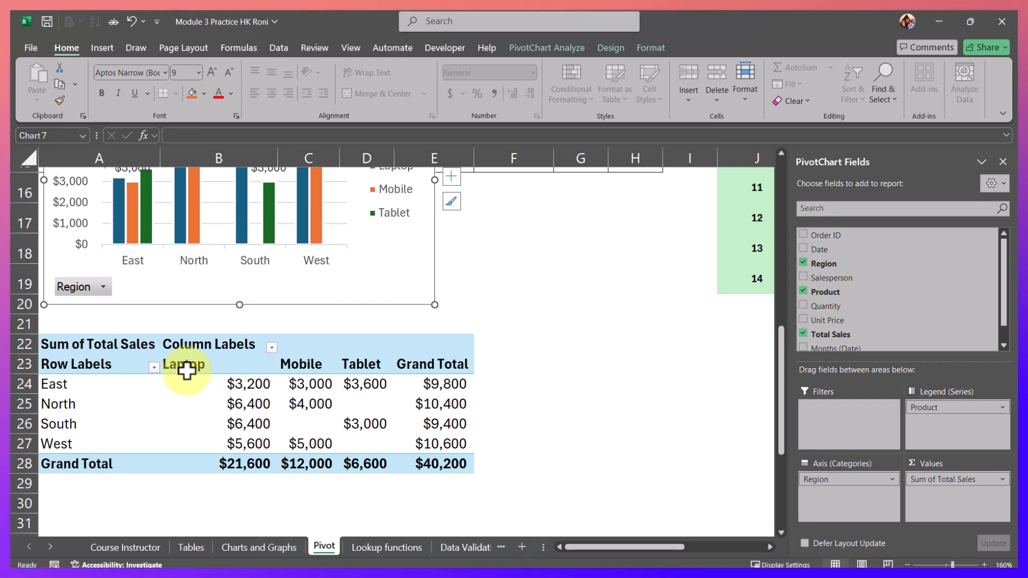
{"action": "left_click", "coordinate": [257, 363]}
{"action": "left_click_drag", "start_coordinate": [258, 363], "coordinate": [372, 367]}
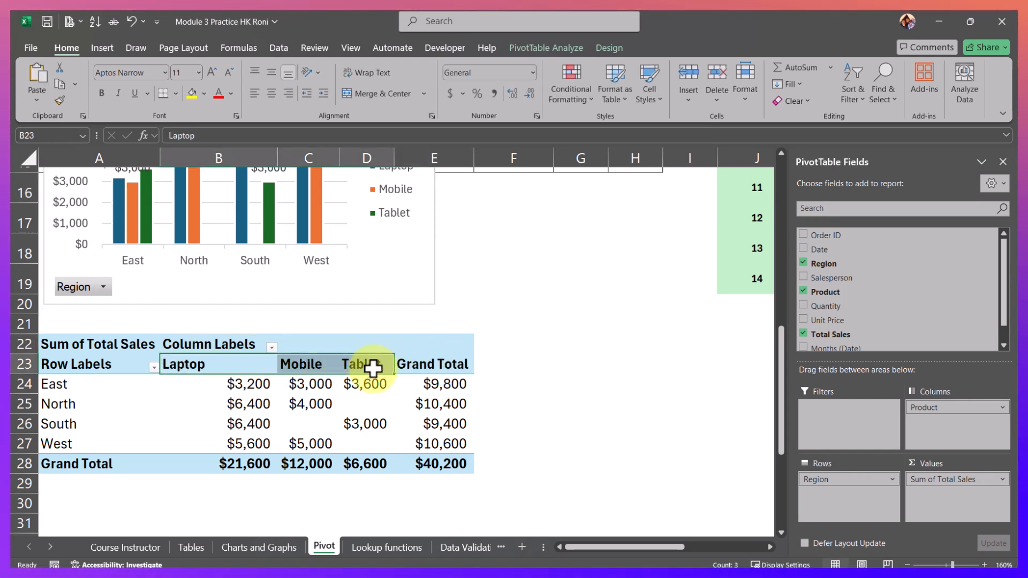
{"action": "left_click", "coordinate": [272, 347]}
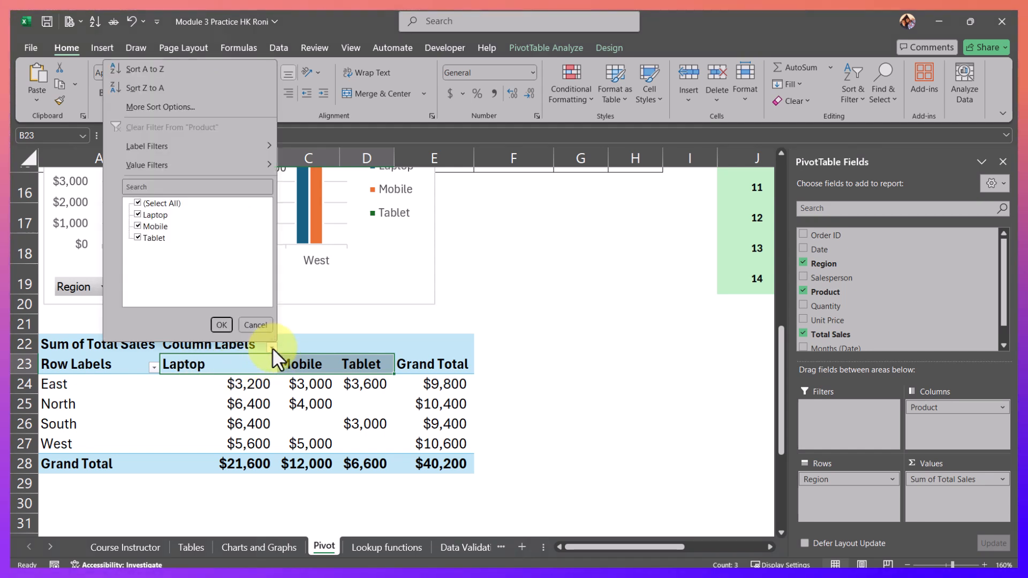
{"action": "left_click", "coordinate": [138, 226]}
{"action": "left_click", "coordinate": [138, 237]}
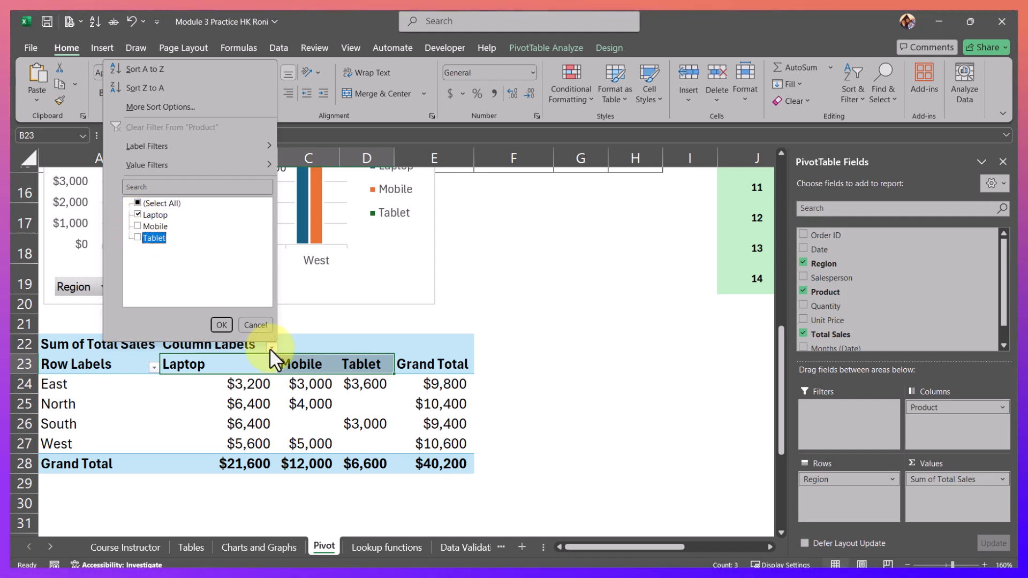
{"action": "left_click", "coordinate": [222, 325]}
Move the chart beside the pivot table and use its Product filter to show only Mobile.
{"action": "left_click_drag", "start_coordinate": [286, 299], "coordinate": [619, 502]}
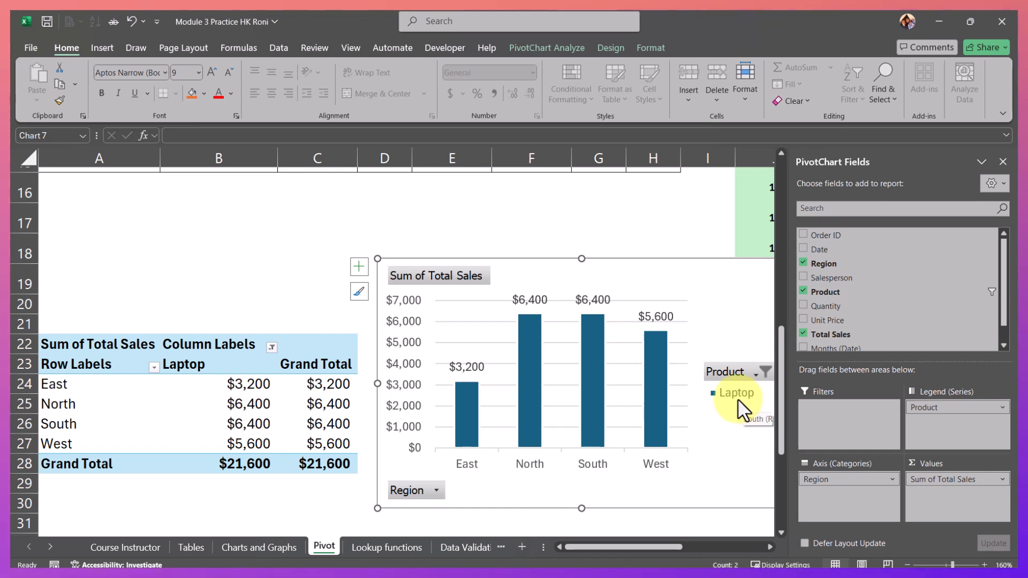
{"action": "left_click", "coordinate": [593, 548]}
{"action": "left_click_drag", "start_coordinate": [592, 551], "coordinate": [630, 547]}
{"action": "left_click", "coordinate": [524, 371]}
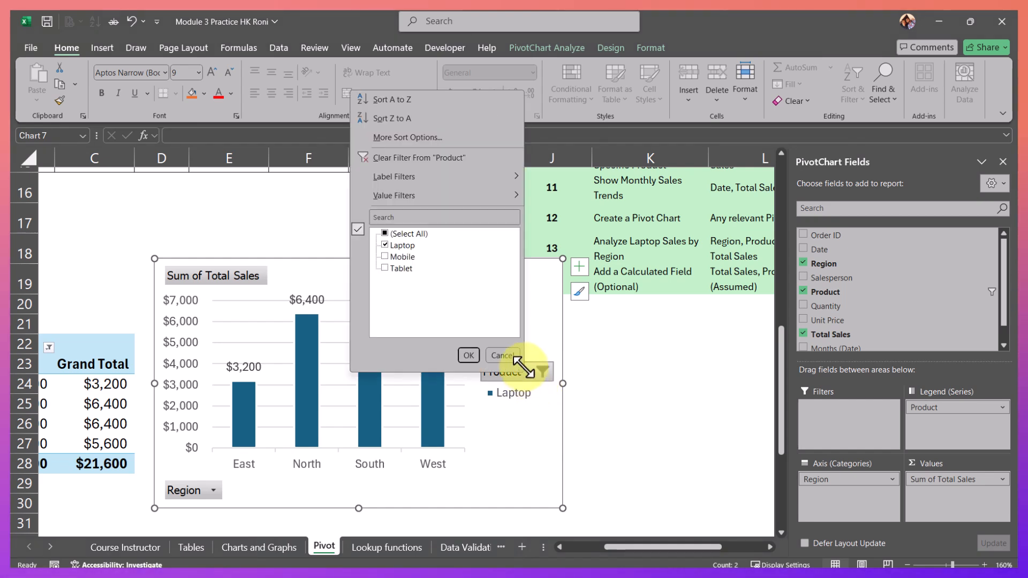
{"action": "left_click", "coordinate": [385, 257]}
{"action": "left_click", "coordinate": [383, 246]}
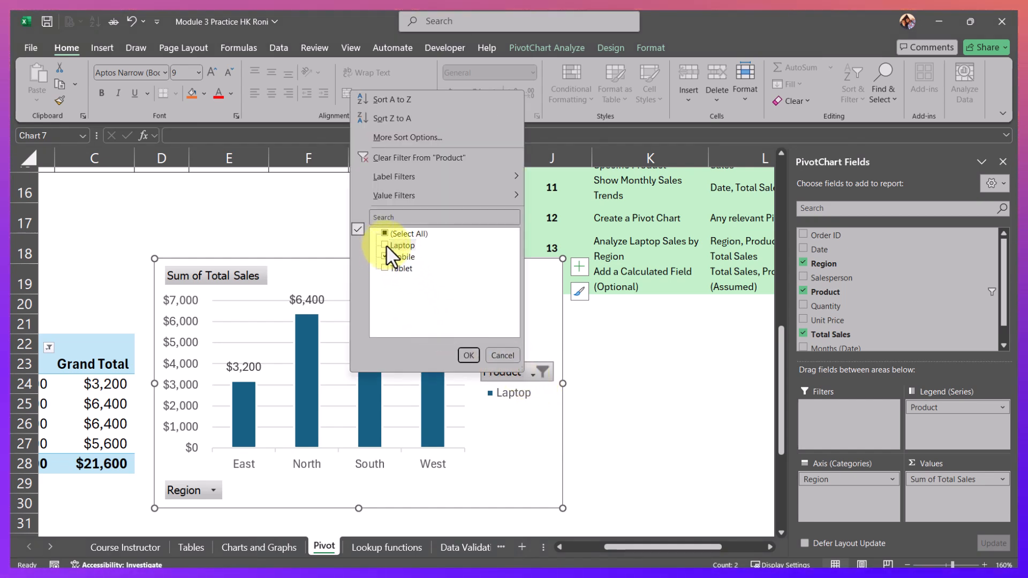
{"action": "left_click", "coordinate": [468, 355]}
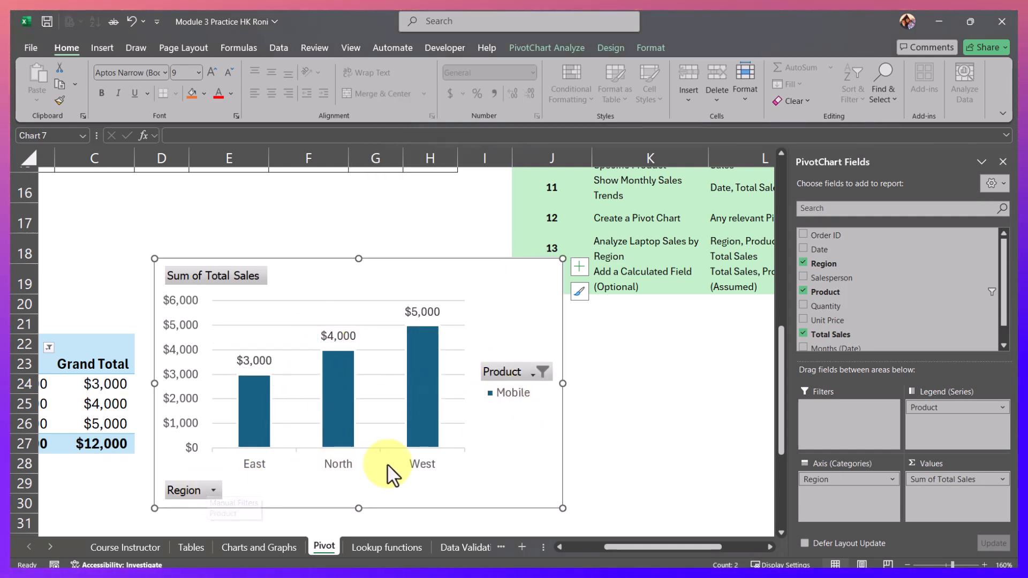
Include Laptop alongside Mobile in the chart's Product filter and remove the chart's data labels.
{"action": "left_click", "coordinate": [528, 377]}
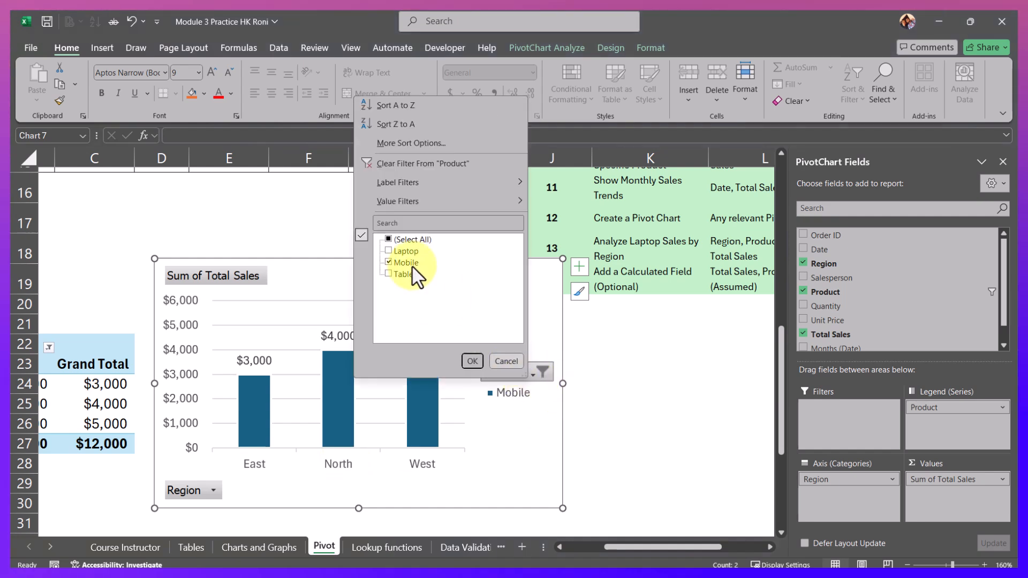
{"action": "left_click", "coordinate": [471, 362]}
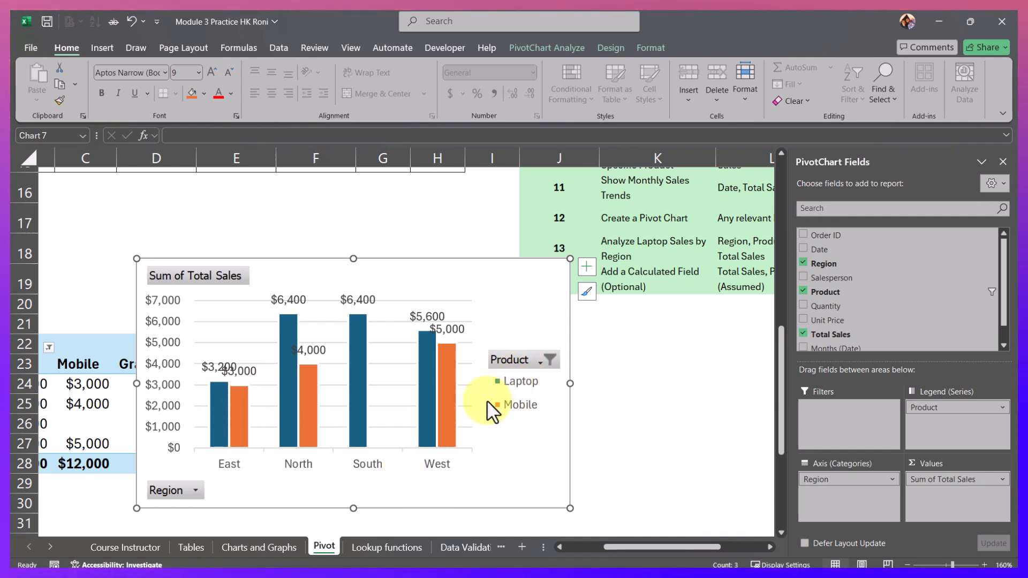
{"action": "left_click", "coordinate": [584, 268]}
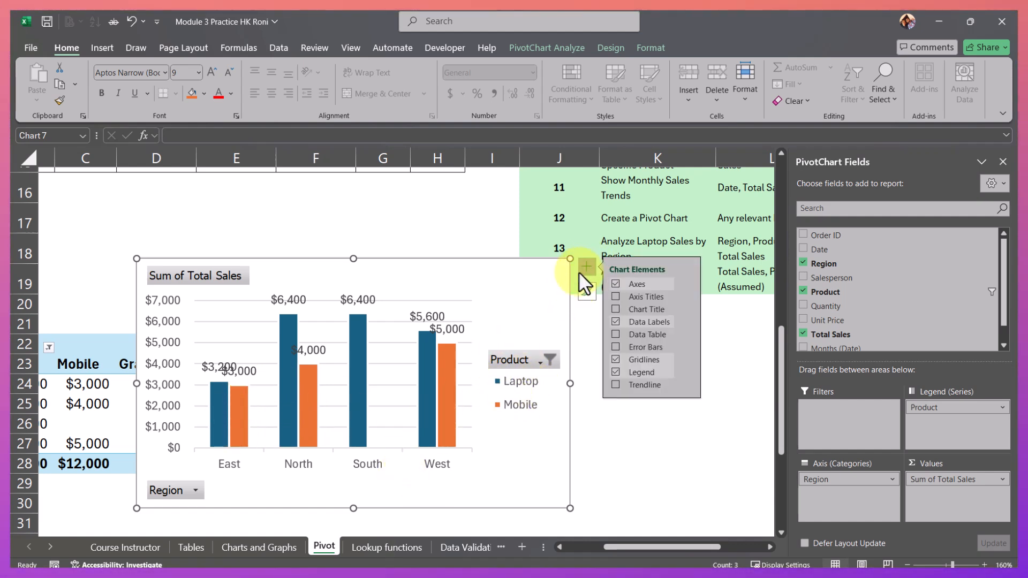
{"action": "left_click", "coordinate": [615, 320]}
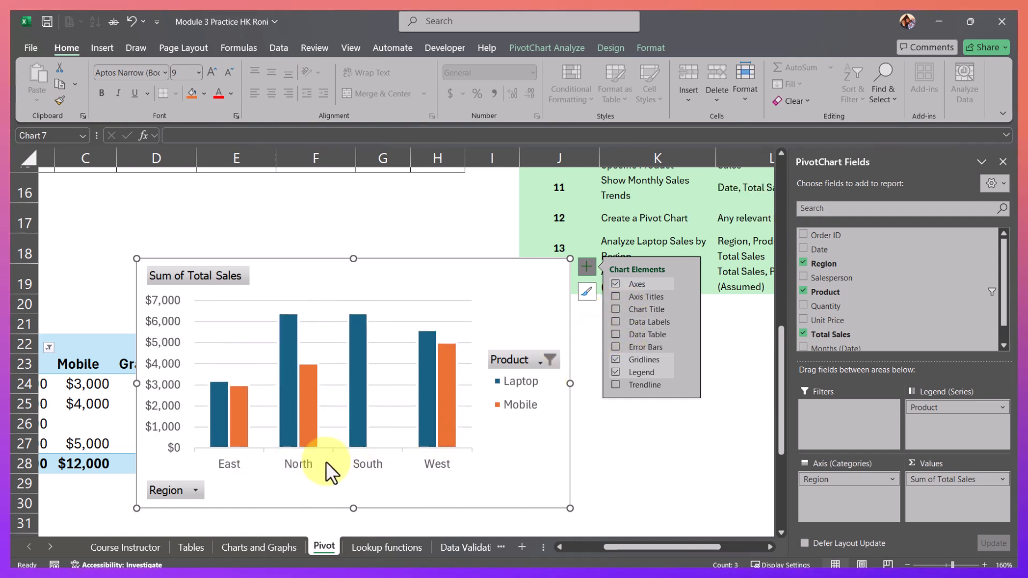
Move the chart clear of the pivot table and below the practice list, and highlight the task 14 row.
{"action": "left_click_drag", "start_coordinate": [346, 492], "coordinate": [446, 489]}
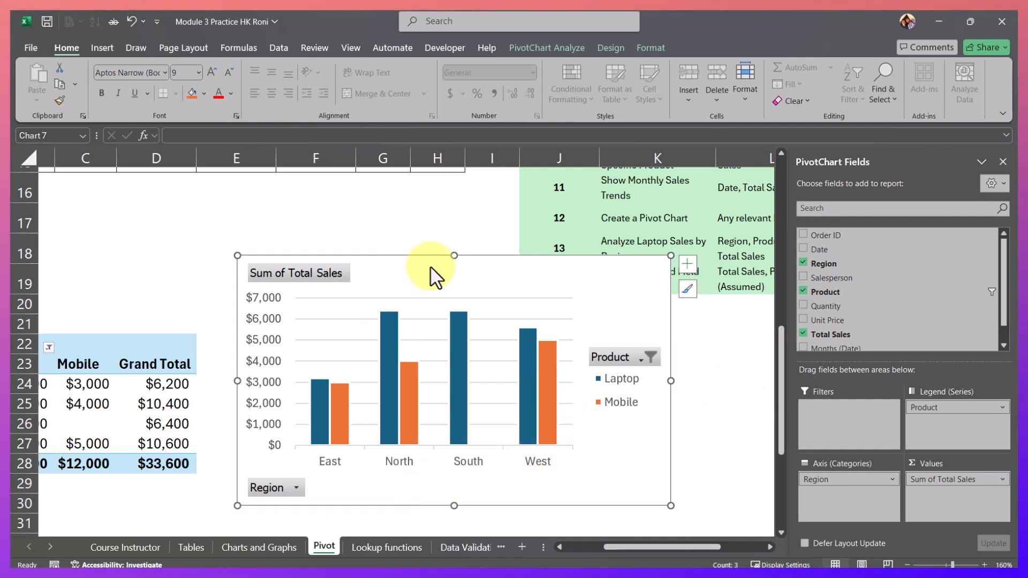
{"action": "left_click_drag", "start_coordinate": [390, 307], "coordinate": [381, 355]}
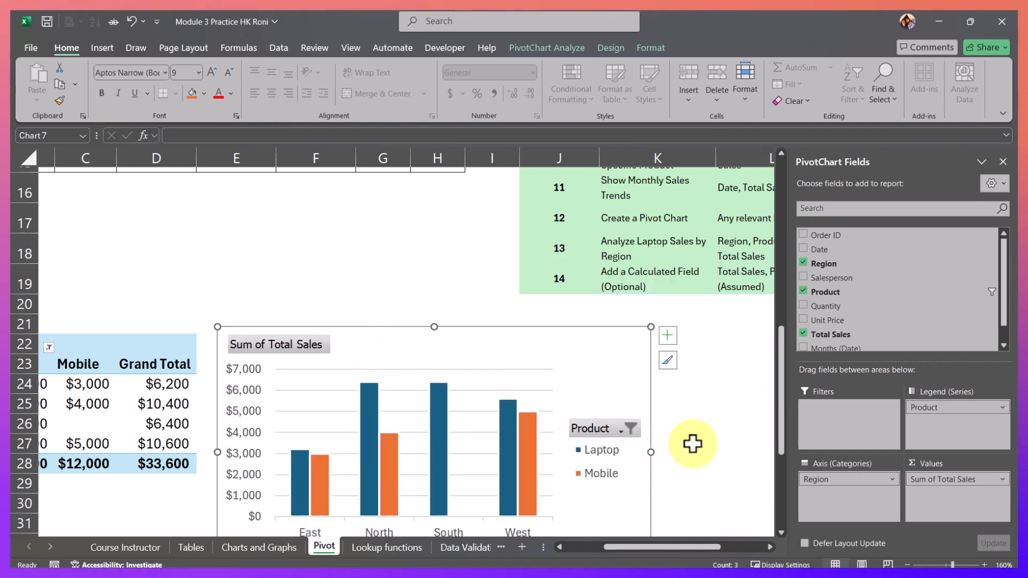
{"action": "left_click_drag", "start_coordinate": [660, 556], "coordinate": [712, 549]}
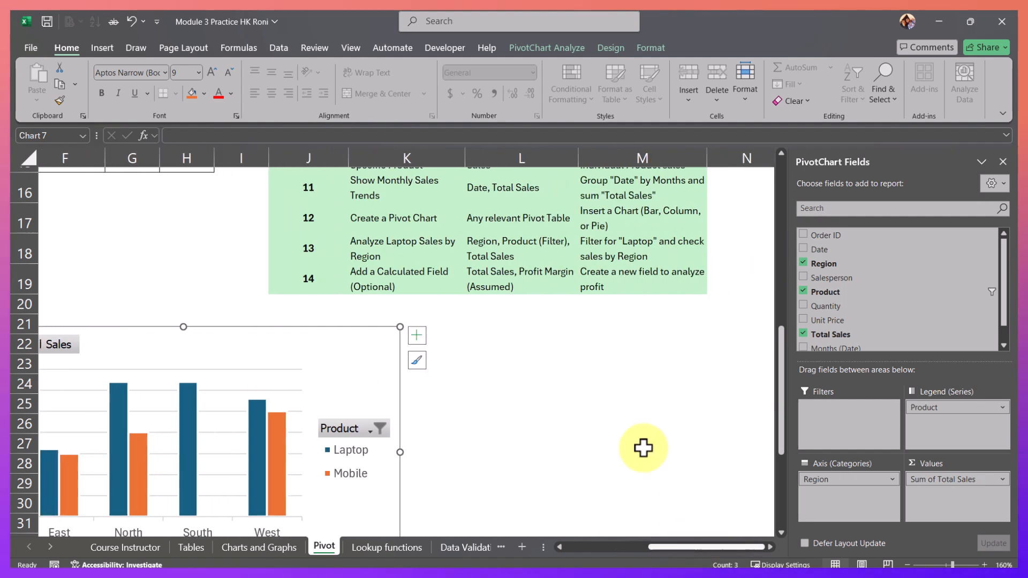
{"action": "left_click", "coordinate": [313, 254]}
{"action": "left_click_drag", "start_coordinate": [311, 279], "coordinate": [643, 280]}
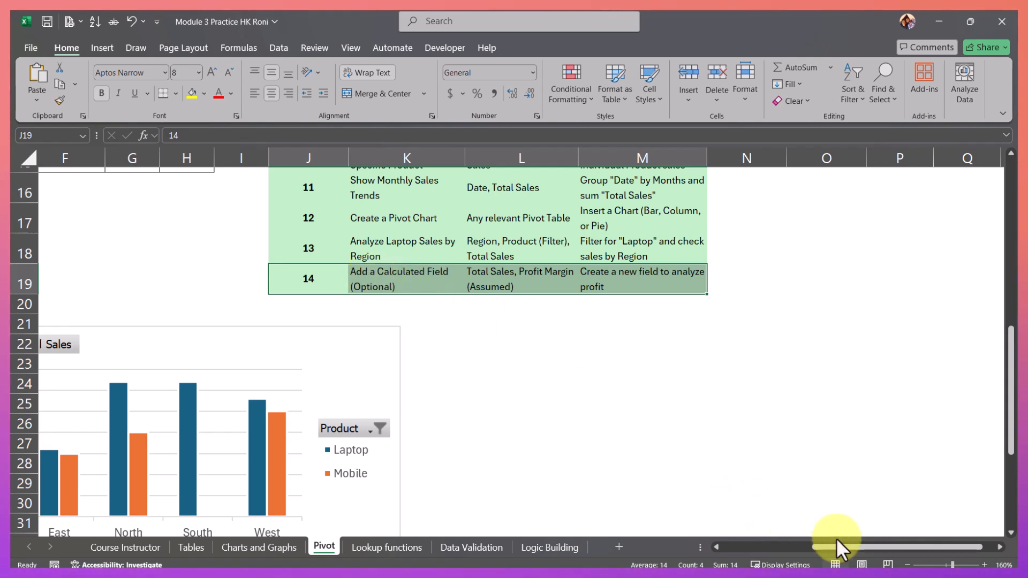
Select the pivot table beside the chart and compare the sales dataset's columns with the fields available for the report.
{"action": "left_click_drag", "start_coordinate": [831, 549], "coordinate": [731, 548]}
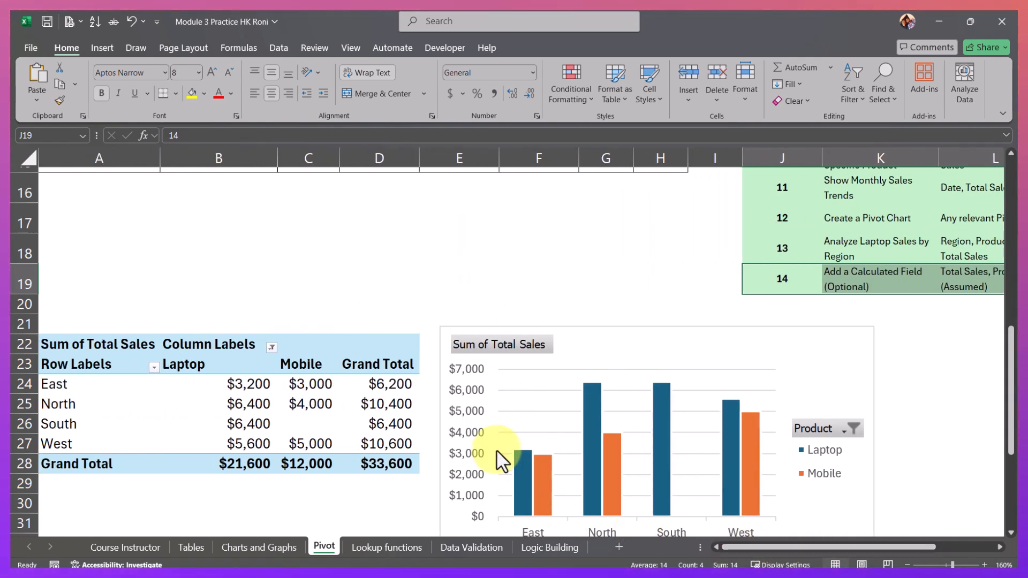
{"action": "left_click", "coordinate": [292, 347]}
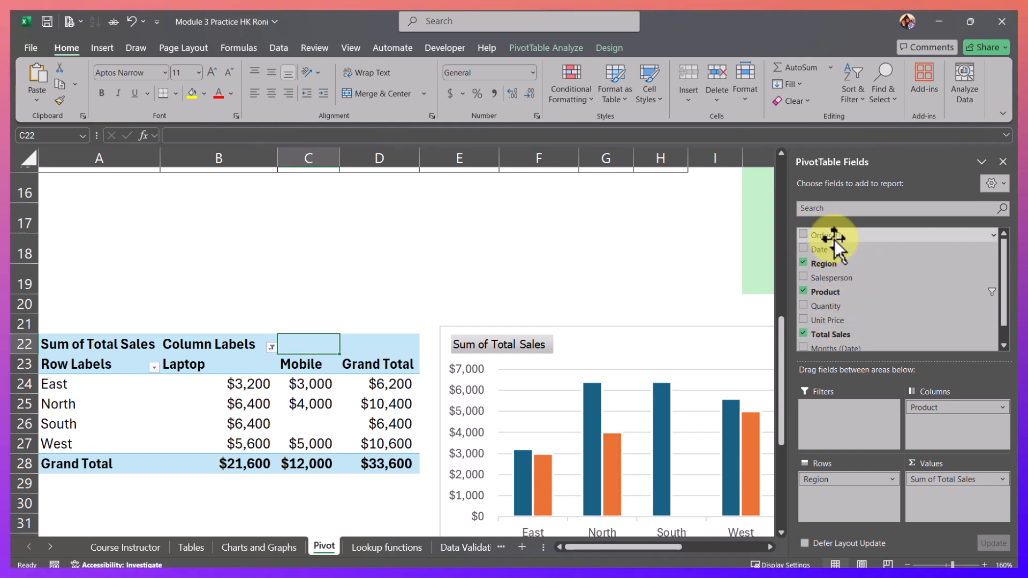
{"action": "scroll", "coordinate": [475, 291], "scroll_direction": "up", "scroll_amount": 5}
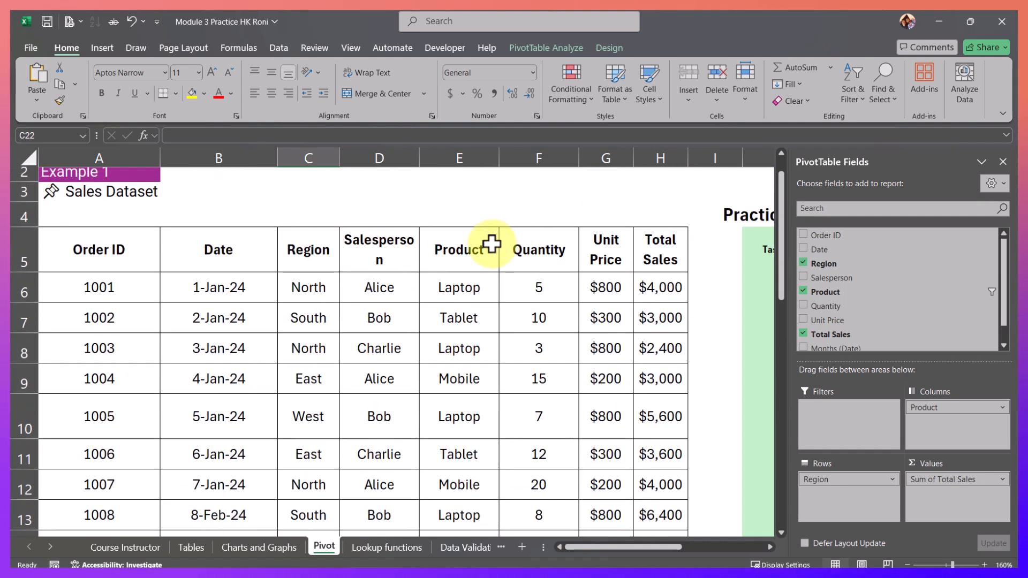
{"action": "scroll", "coordinate": [491, 243], "scroll_direction": "down", "scroll_amount": 6}
{"action": "scroll", "coordinate": [492, 241], "scroll_direction": "up", "scroll_amount": 1}
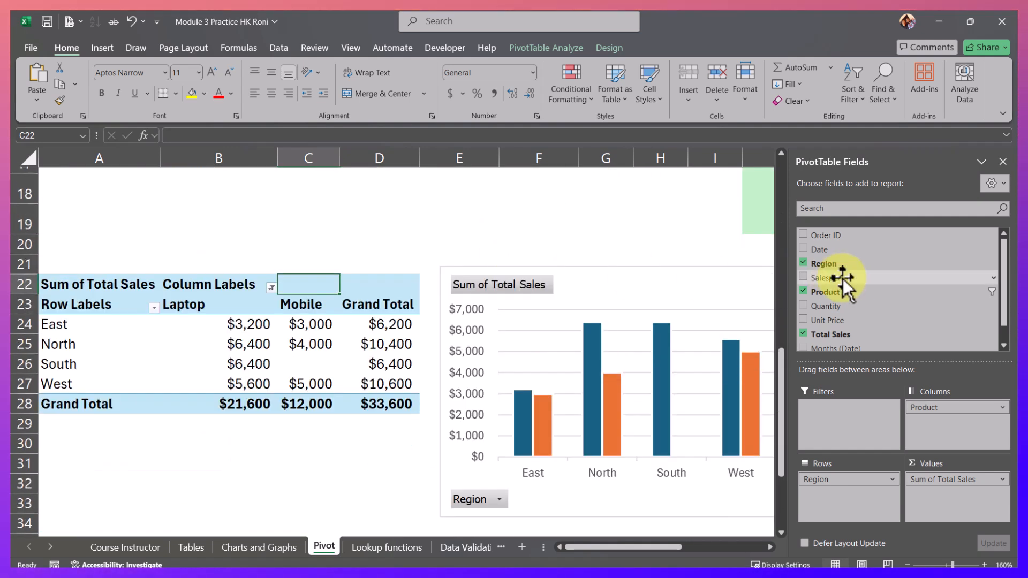
{"action": "scroll", "coordinate": [851, 303], "scroll_direction": "down", "scroll_amount": 2}
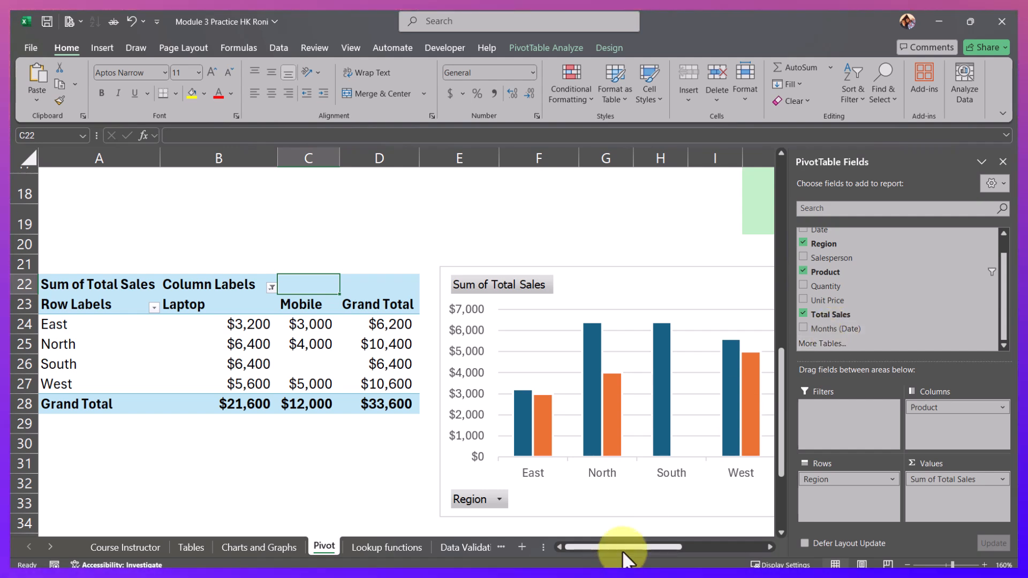
{"action": "mouse_move", "coordinate": [623, 551]}
{"action": "left_mouse_down"}
{"action": "mouse_move", "coordinate": [704, 549]}
{"action": "mouse_move", "coordinate": [705, 540]}
{"action": "mouse_move", "coordinate": [625, 538]}
{"action": "left_mouse_up"}
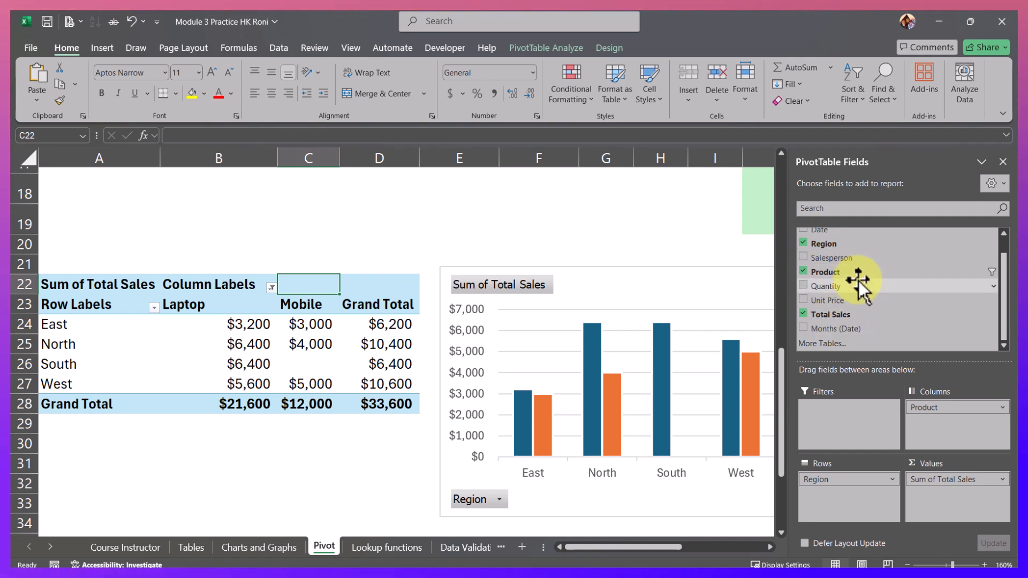
{"action": "scroll", "coordinate": [860, 285], "scroll_direction": "up", "scroll_amount": 2}
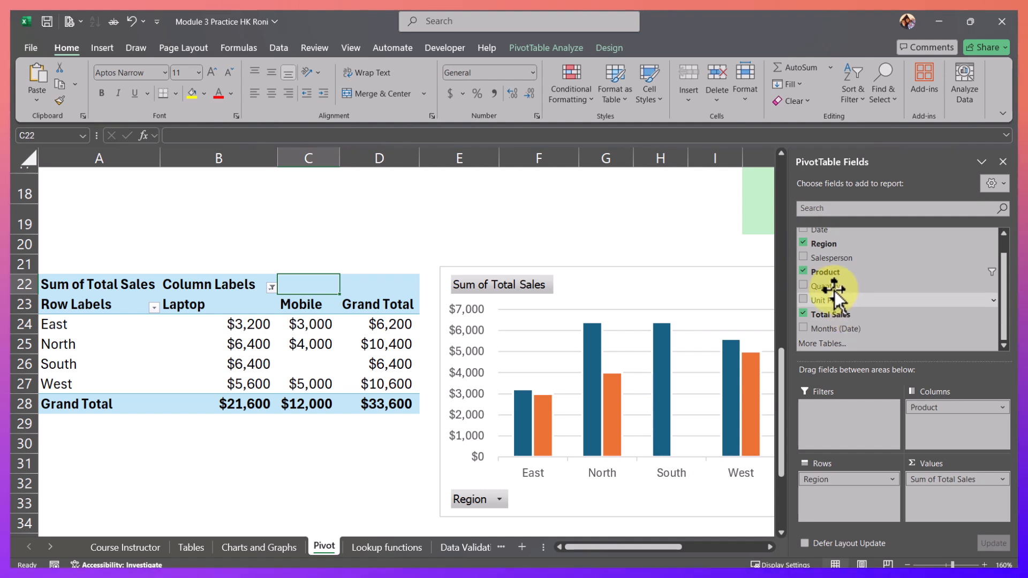
{"action": "scroll", "coordinate": [835, 300], "scroll_direction": "down", "scroll_amount": 1}
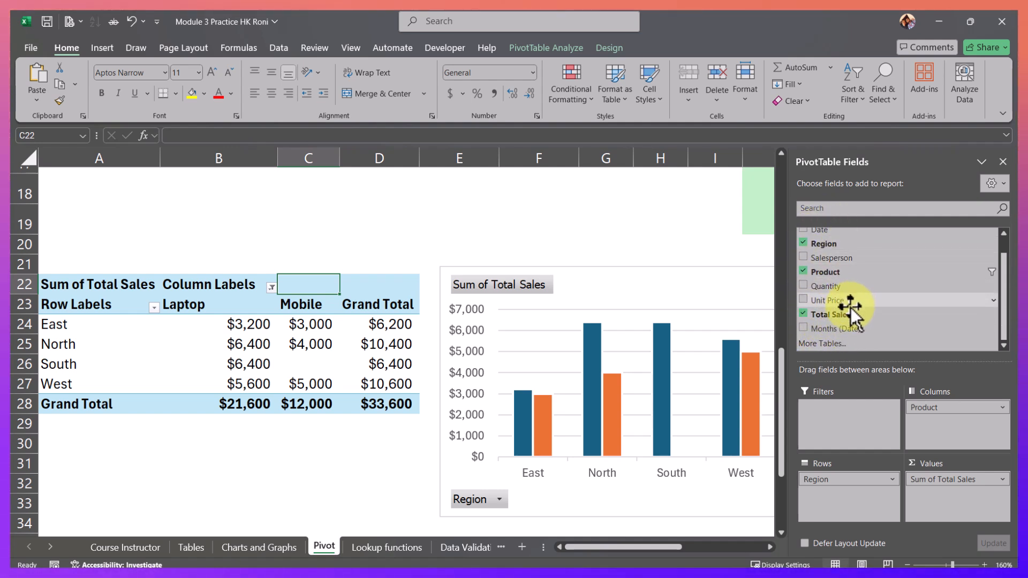
Start a new calculated field for the pivot table and name it Profit.
{"action": "left_click", "coordinate": [551, 45]}
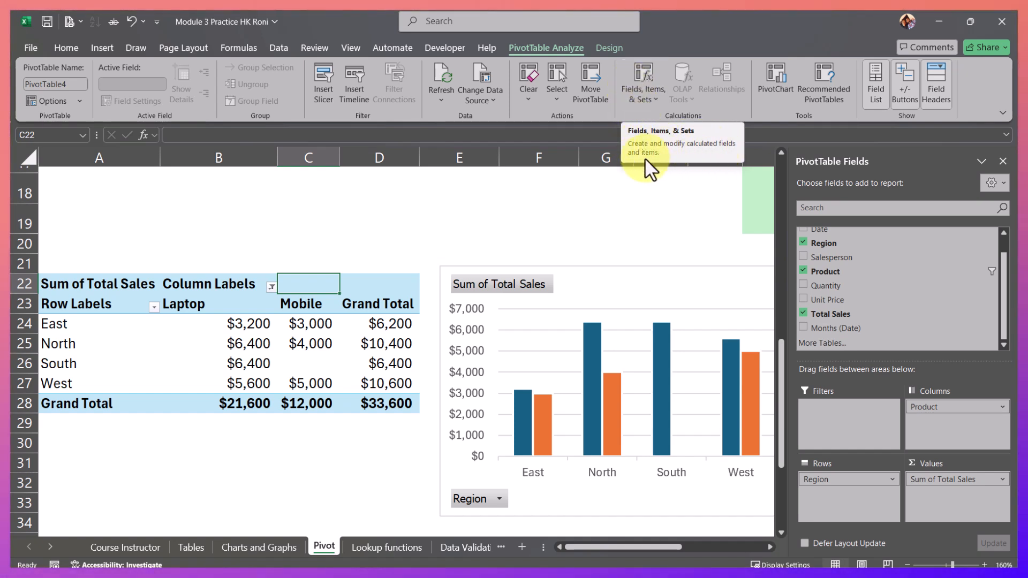
{"action": "left_click", "coordinate": [645, 80]}
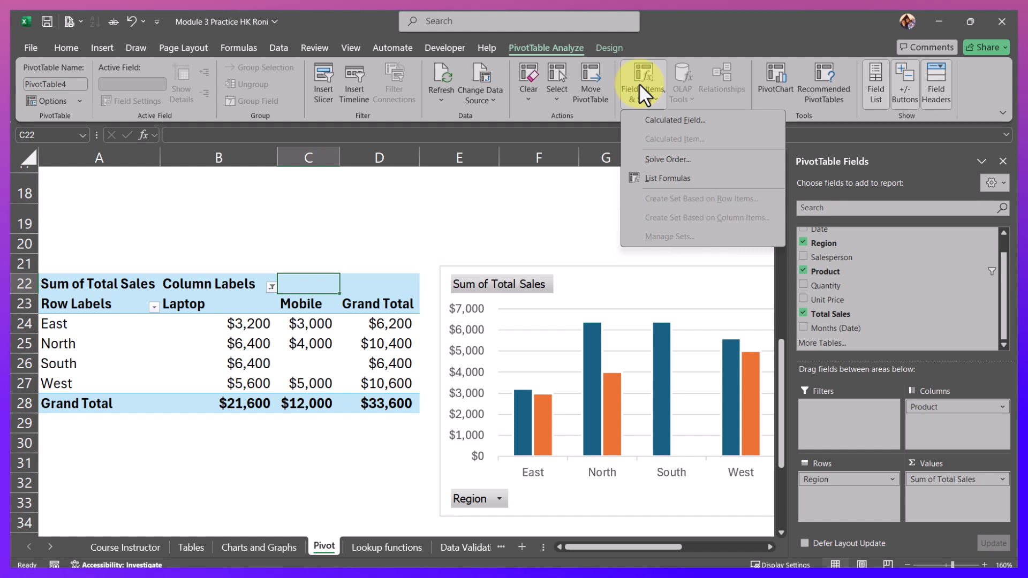
{"action": "left_click", "coordinate": [680, 121]}
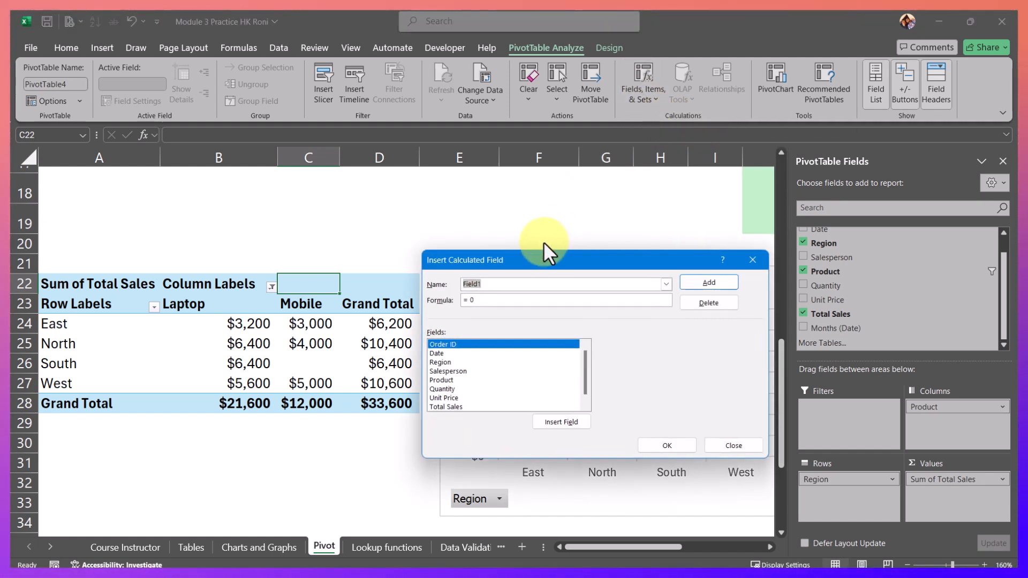
{"action": "left_click_drag", "start_coordinate": [532, 252], "coordinate": [518, 184]}
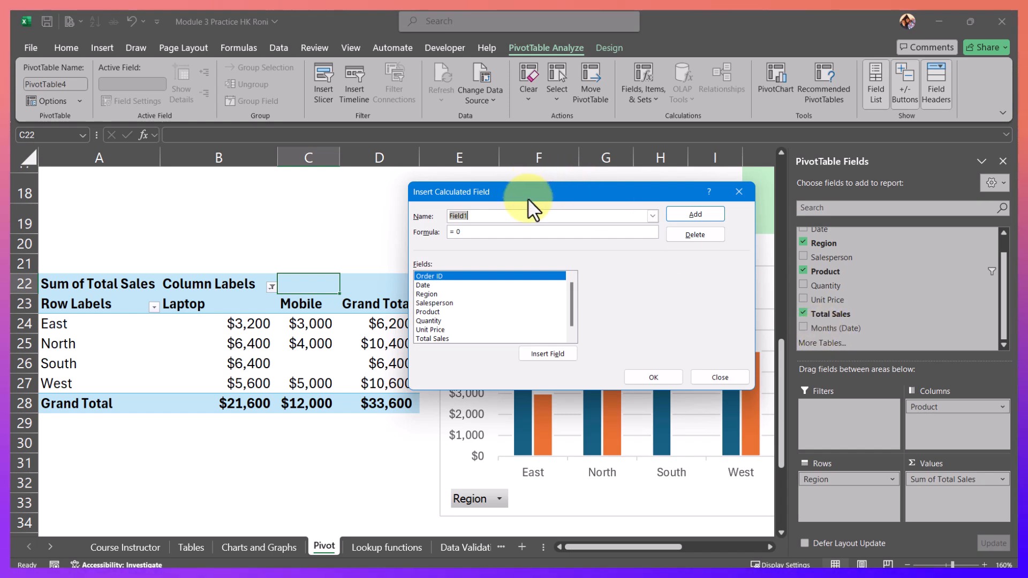
{"action": "left_click_drag", "start_coordinate": [528, 198], "coordinate": [558, 193]}
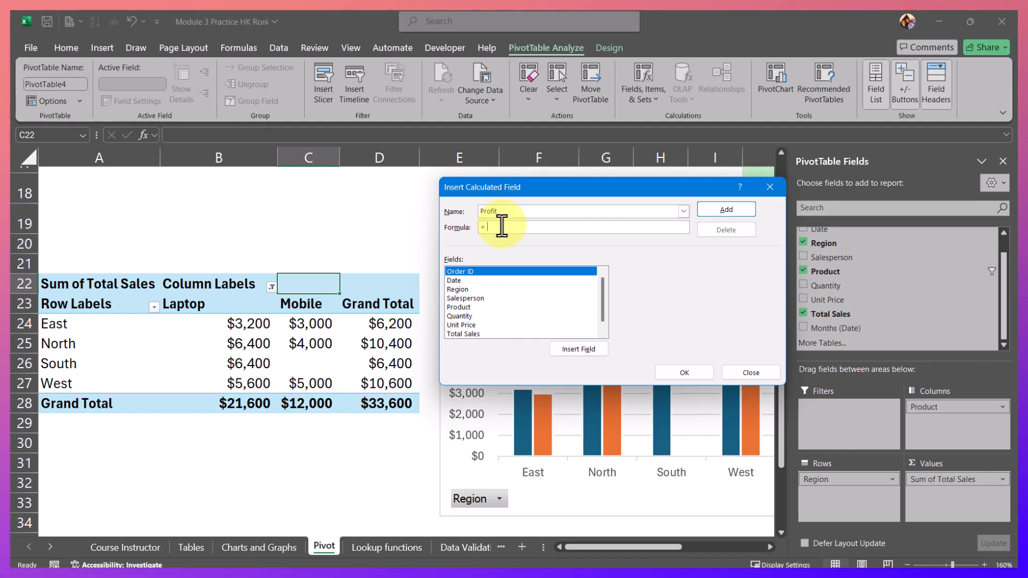
Define the Profit formula as ='Total Sales'*20% and add the field.
{"action": "left_click", "coordinate": [474, 334]}
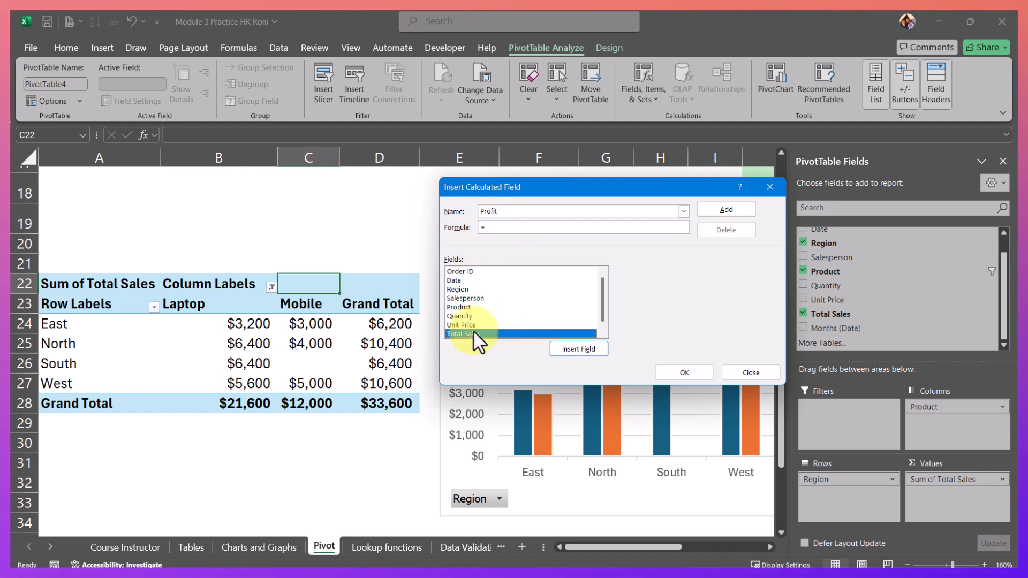
{"action": "left_click", "coordinate": [574, 349]}
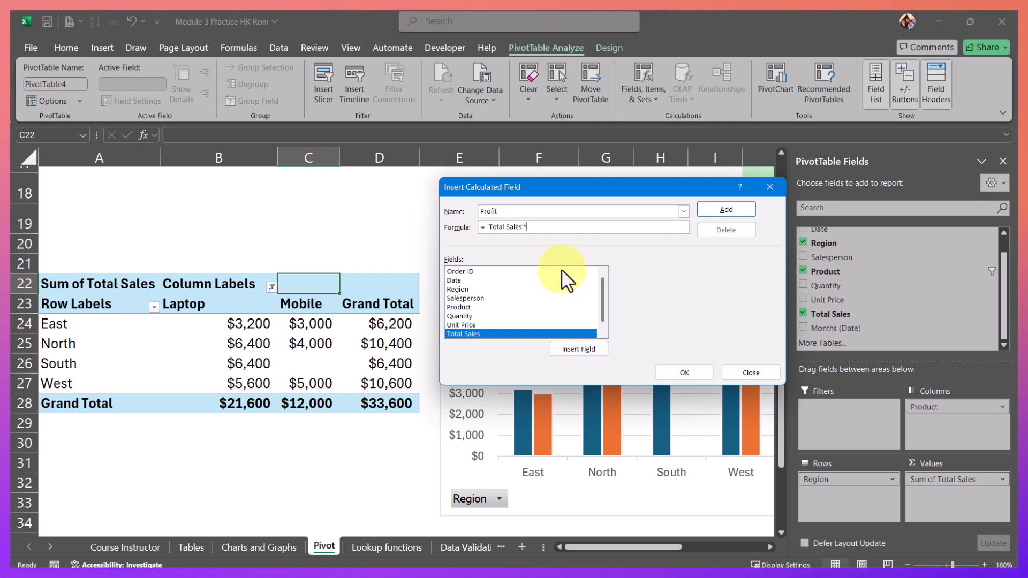
{"action": "type", "text": "*20"}
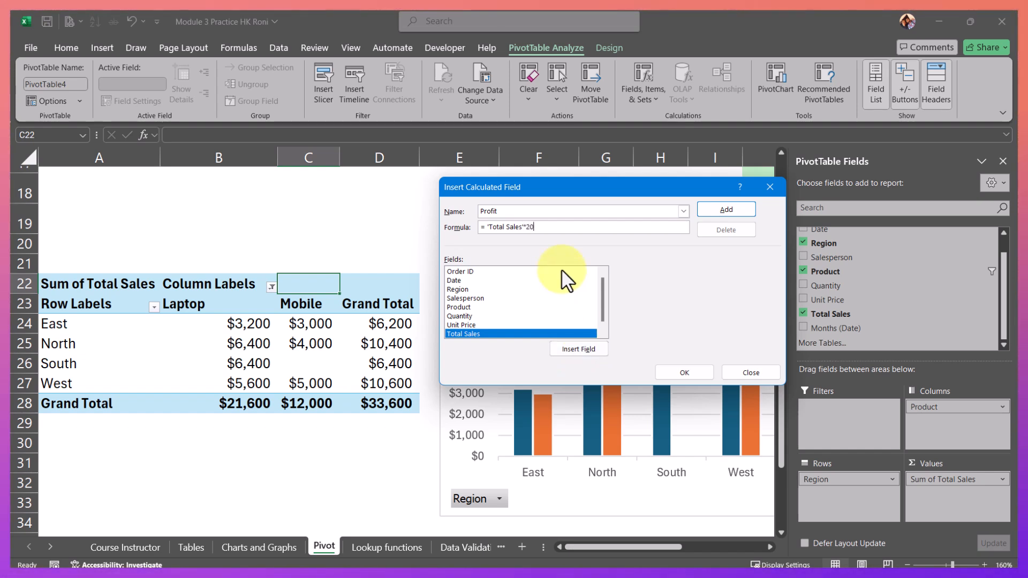
{"action": "type", "text": "%"}
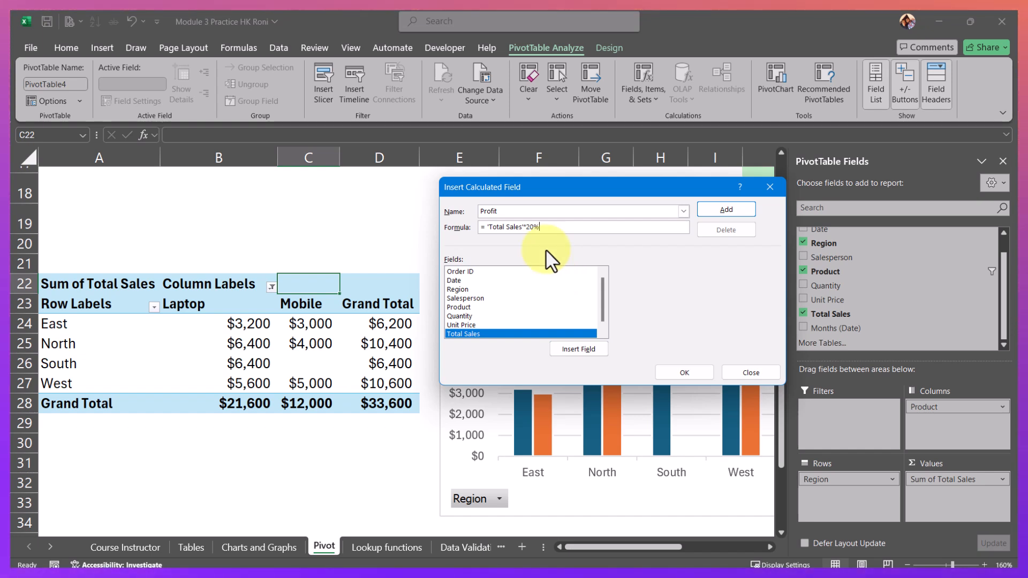
{"action": "left_click", "coordinate": [715, 210]}
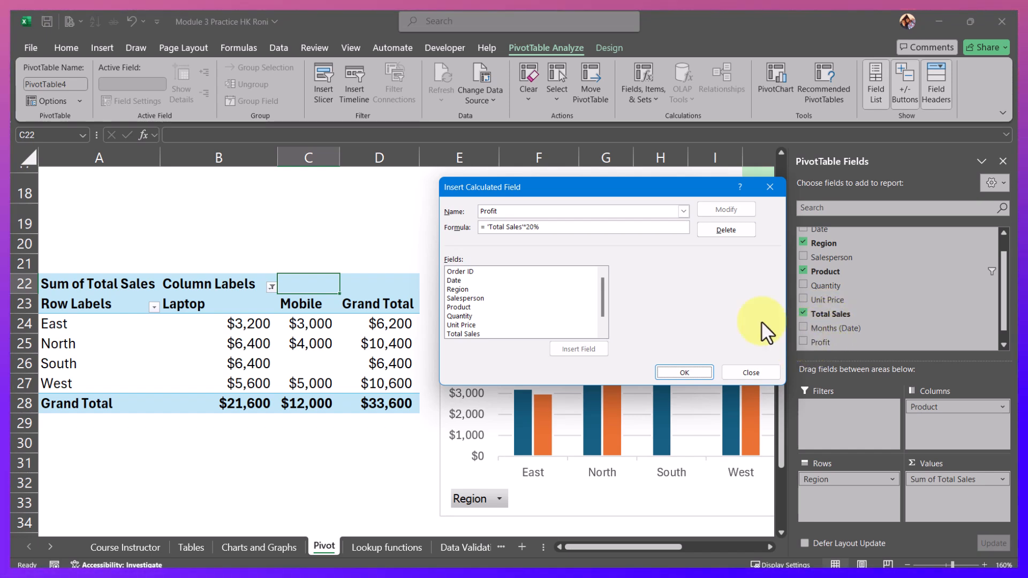
Add a second calculated field named Tax with the formula ='Total Sales'*5%, and apply both fields to the pivot table.
{"action": "left_click", "coordinate": [522, 211]}
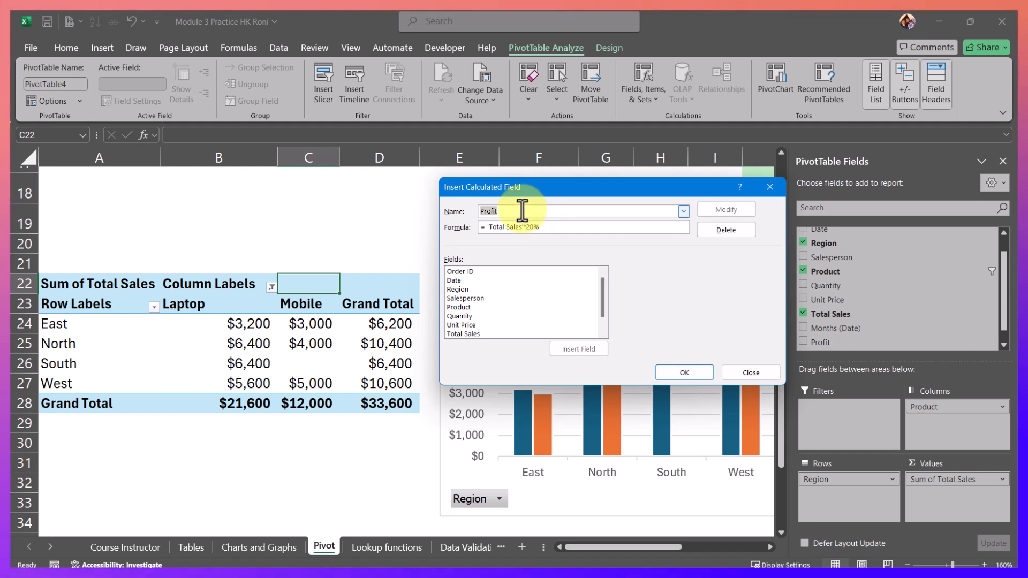
{"action": "type", "text": "Ta"}
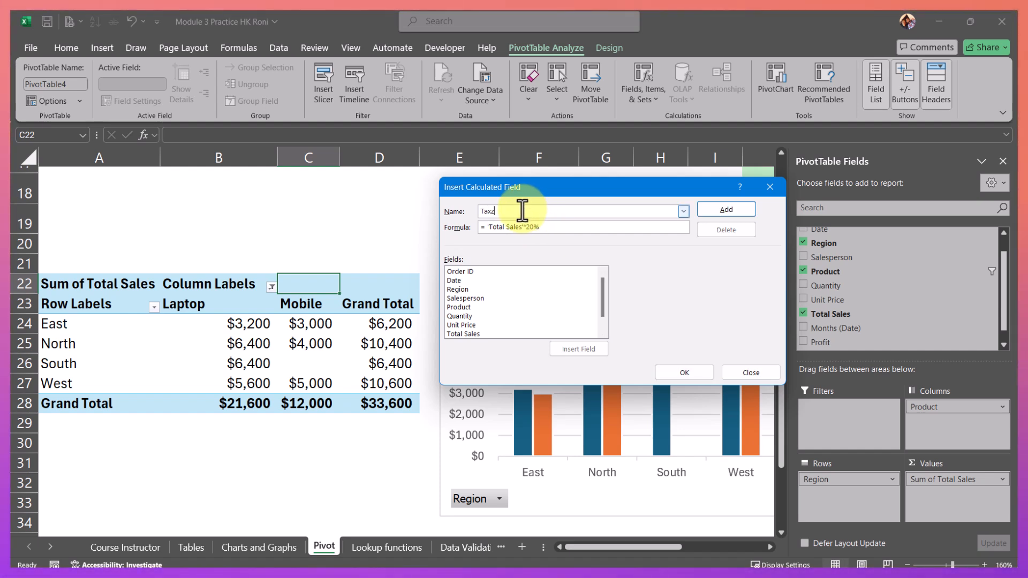
{"action": "type", "text": "xz"}
{"action": "key", "text": "BackSpace"}
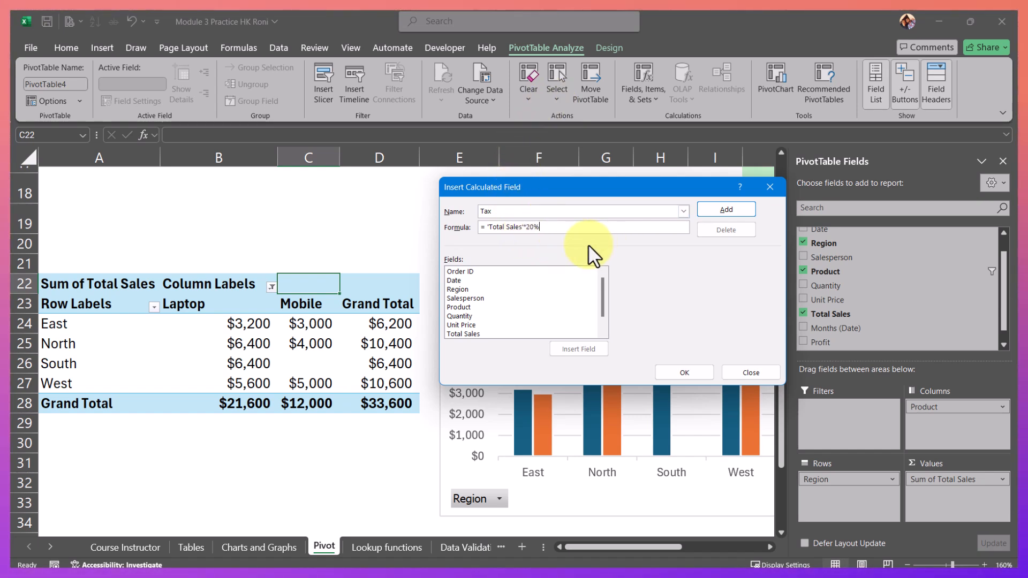
{"action": "key", "text": "BackSpace"}
{"action": "key", "text": "BackSpace"}
{"action": "key", "text": "BackSpace"}
{"action": "type", "text": "5%"}
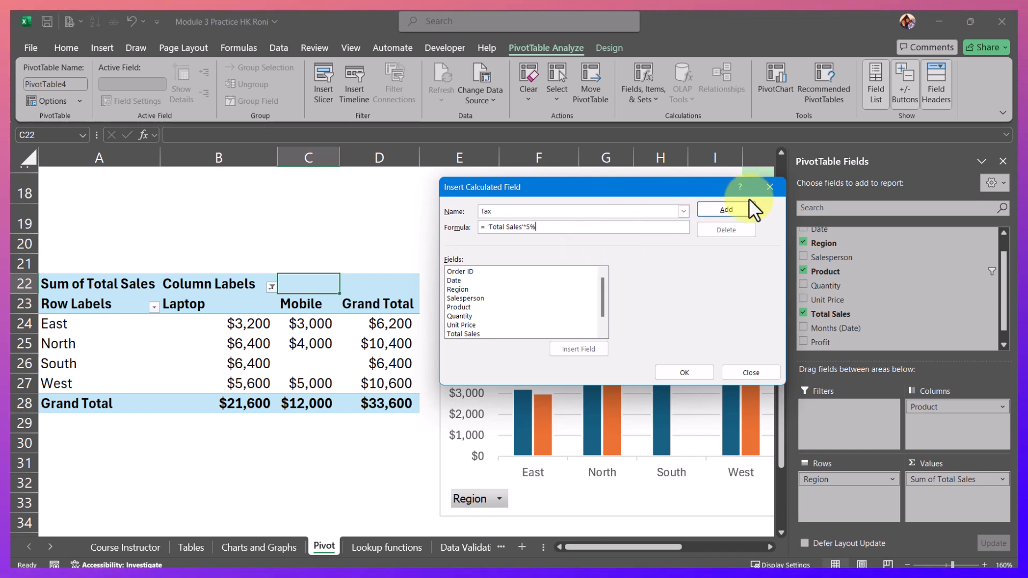
{"action": "left_click", "coordinate": [726, 211]}
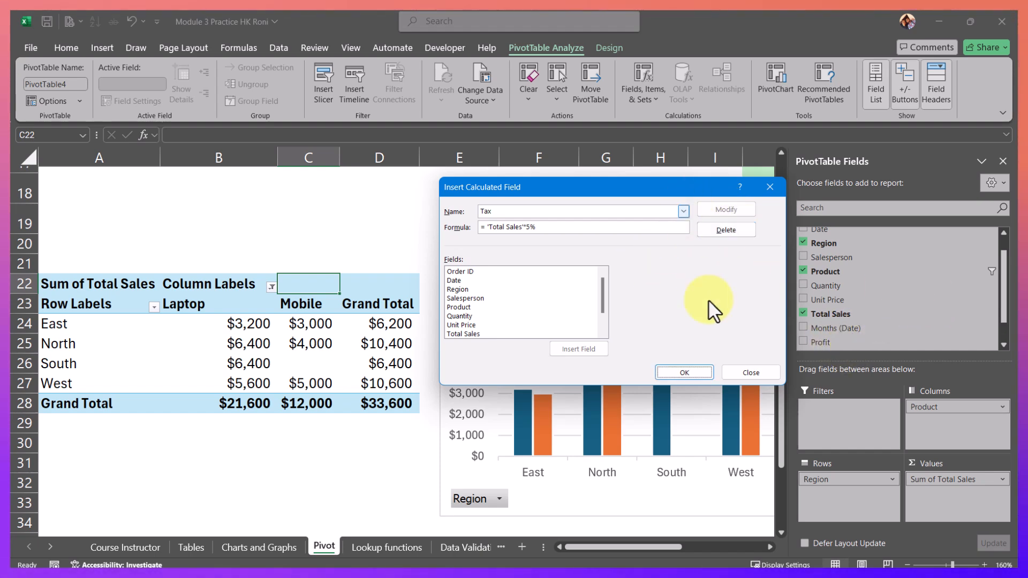
{"action": "left_click", "coordinate": [685, 373]}
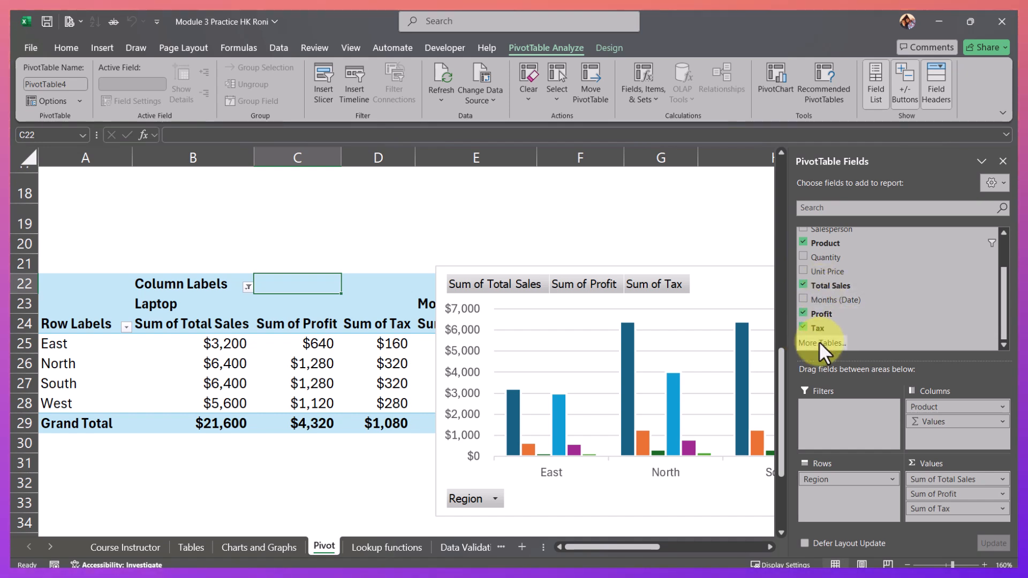
Move the chart away from the pivot table and remove Region, Product, Total Sales, Profit and Tax from the report.
{"action": "left_click_drag", "start_coordinate": [486, 265], "coordinate": [709, 246]}
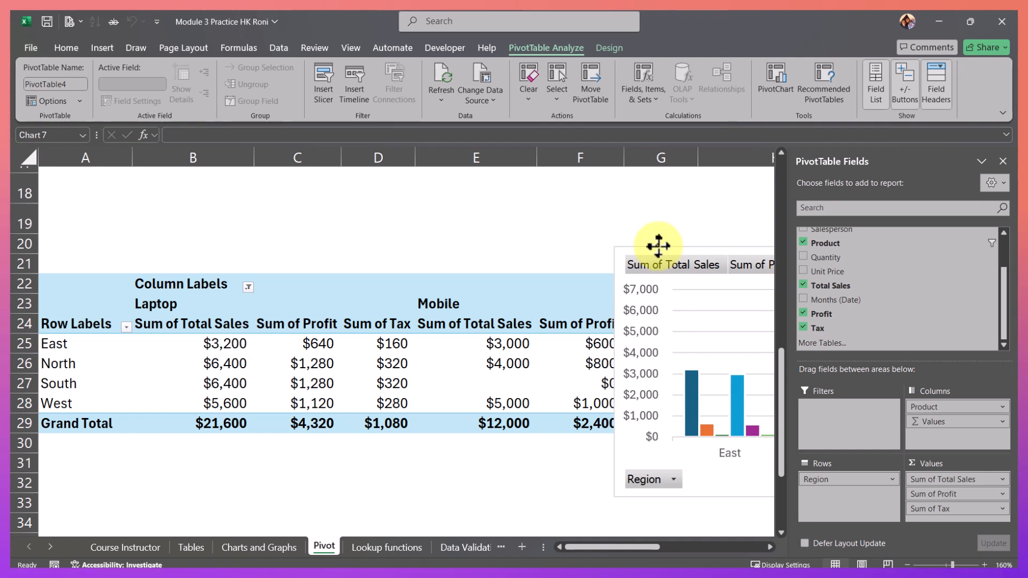
{"action": "left_click_drag", "start_coordinate": [656, 245], "coordinate": [652, 246]}
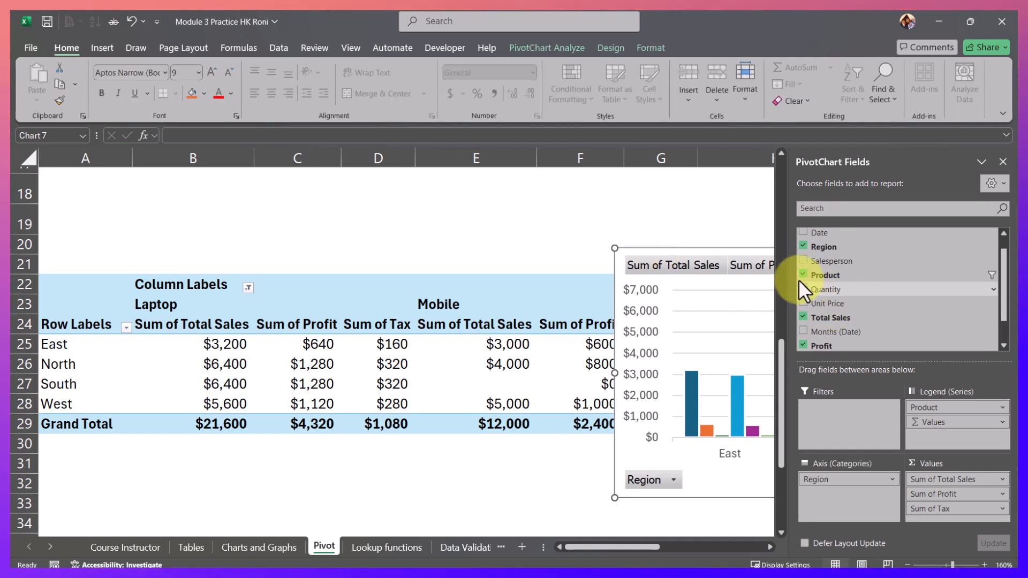
{"action": "left_click", "coordinate": [804, 246]}
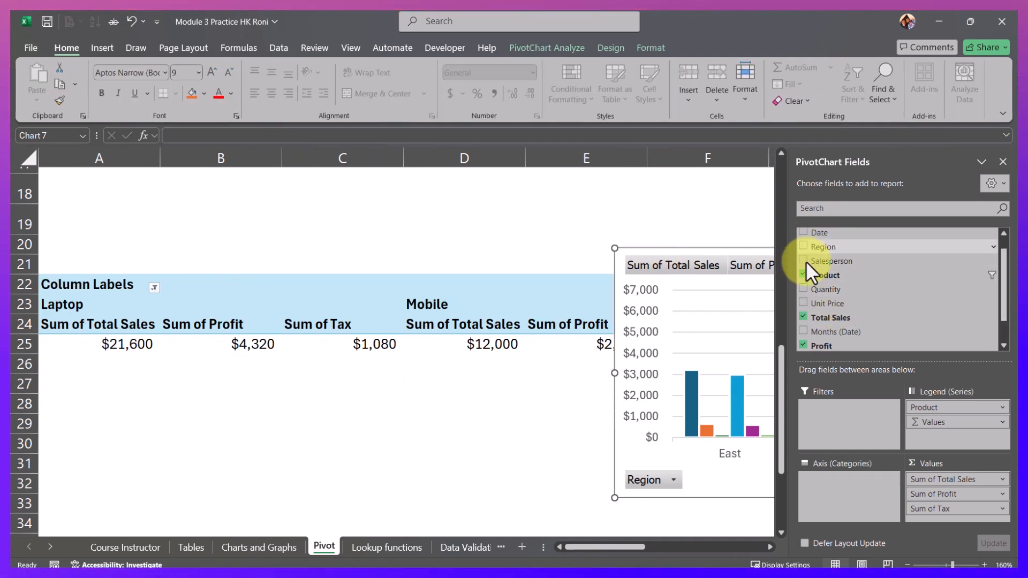
{"action": "left_click", "coordinate": [805, 276]}
{"action": "left_click", "coordinate": [803, 317]}
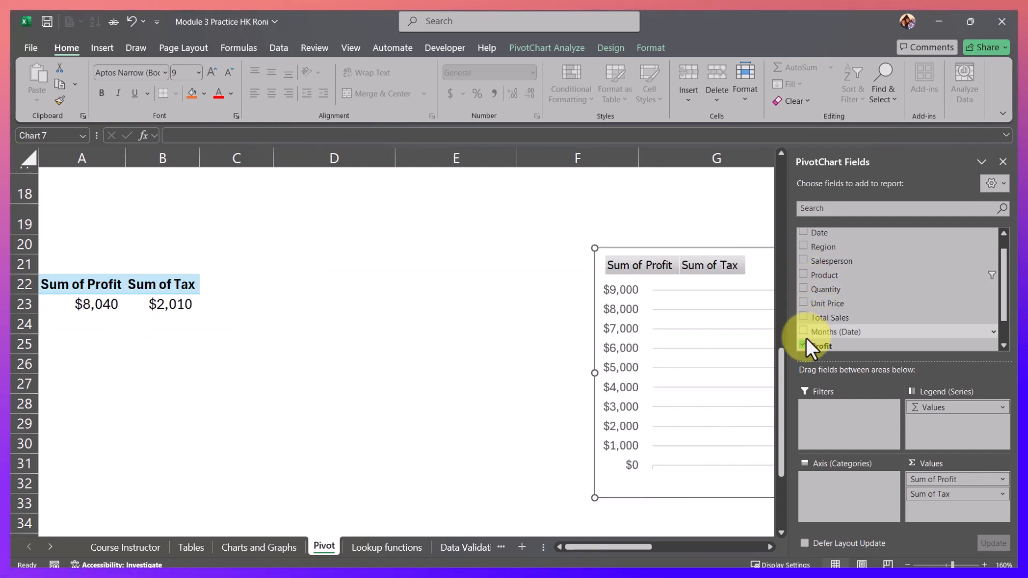
{"action": "left_click", "coordinate": [804, 345]}
{"action": "scroll", "coordinate": [824, 332], "scroll_direction": "down", "scroll_amount": 2}
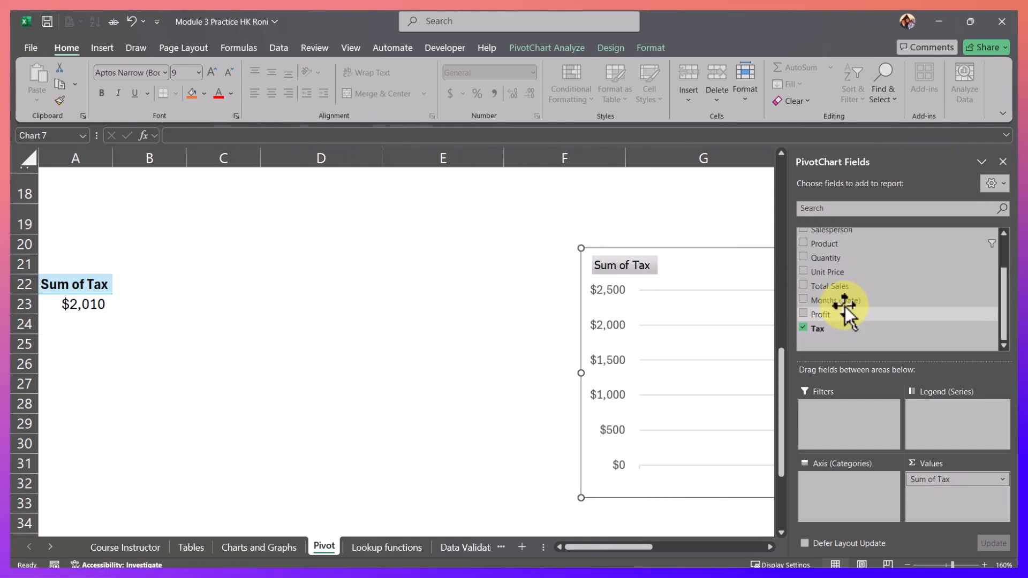
{"action": "left_click", "coordinate": [803, 328]}
Rebuild the report with Product as rows and the sums of Total Sales and Profit as values.
{"action": "scroll", "coordinate": [835, 286], "scroll_direction": "up", "scroll_amount": 2}
{"action": "left_click", "coordinate": [806, 274]}
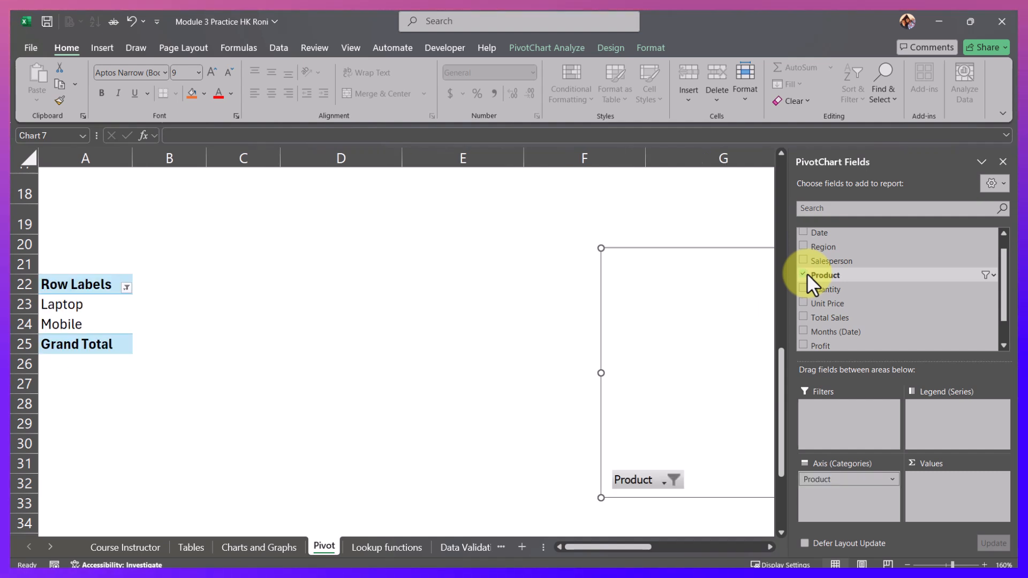
{"action": "left_click", "coordinate": [803, 317]}
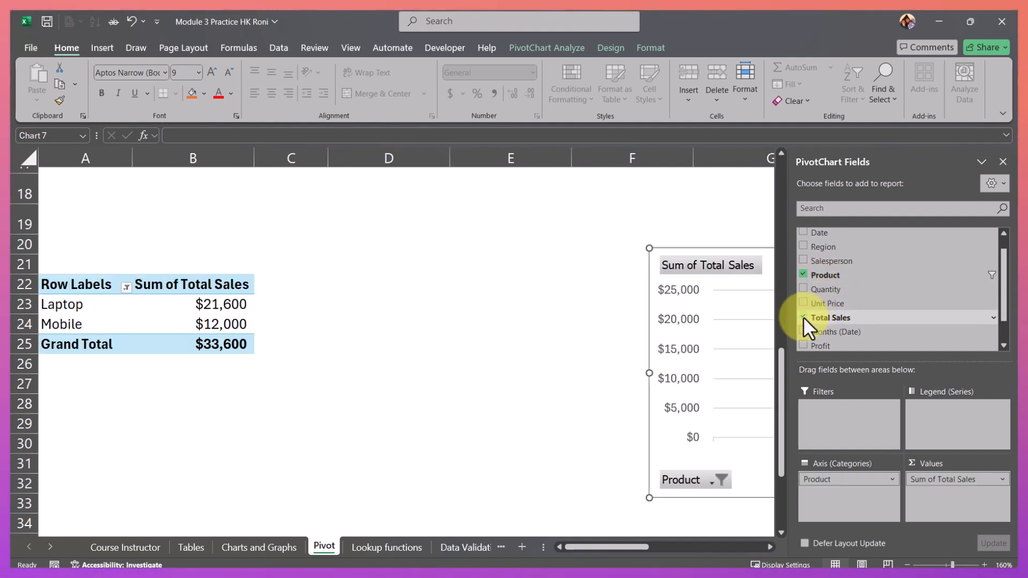
{"action": "left_click", "coordinate": [803, 345]}
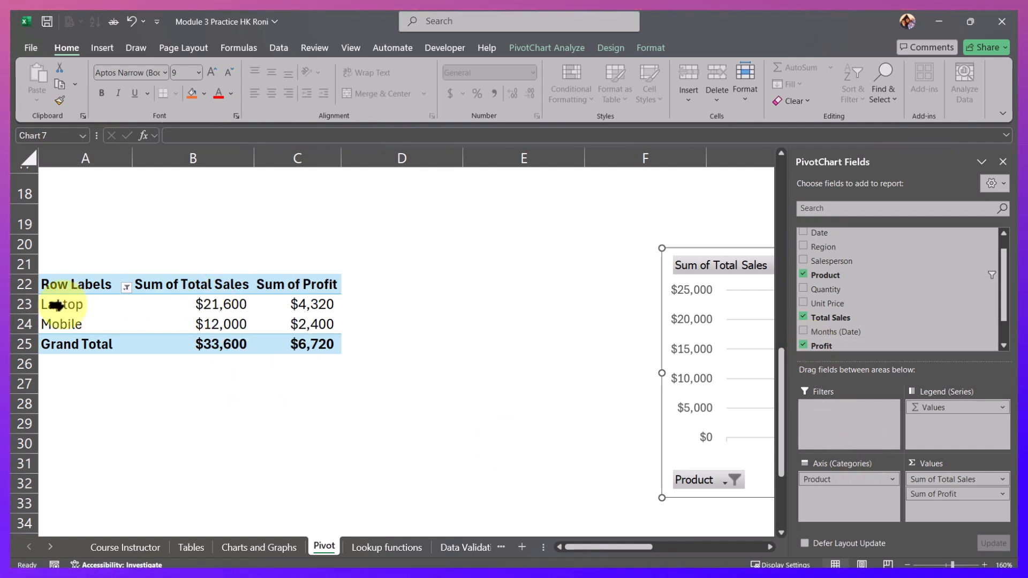
Clear the Product filter from the pivot table's row labels and select the Laptop, Mobile and Tablet labels.
{"action": "left_click", "coordinate": [127, 287]}
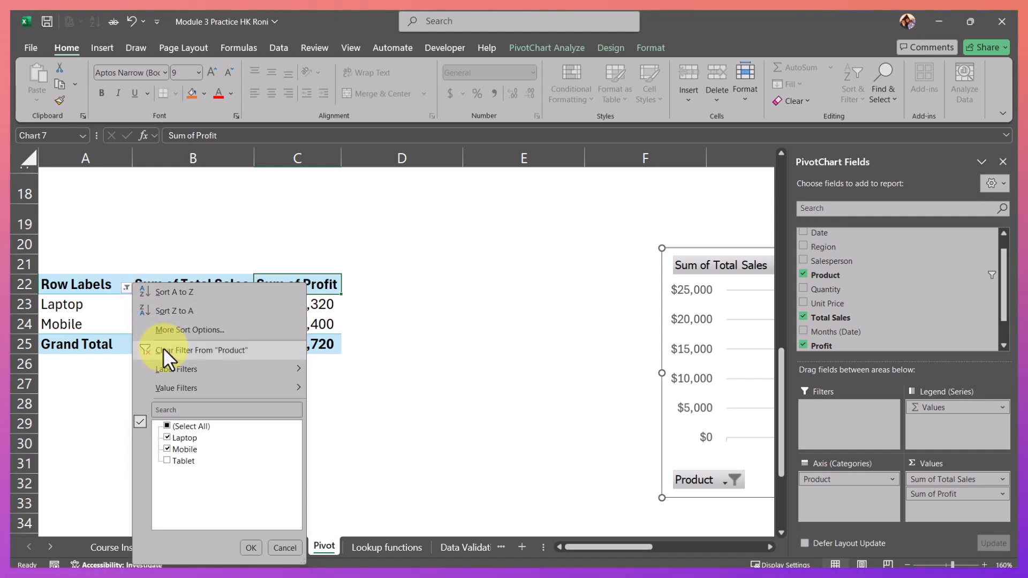
{"action": "key", "text": "Escape"}
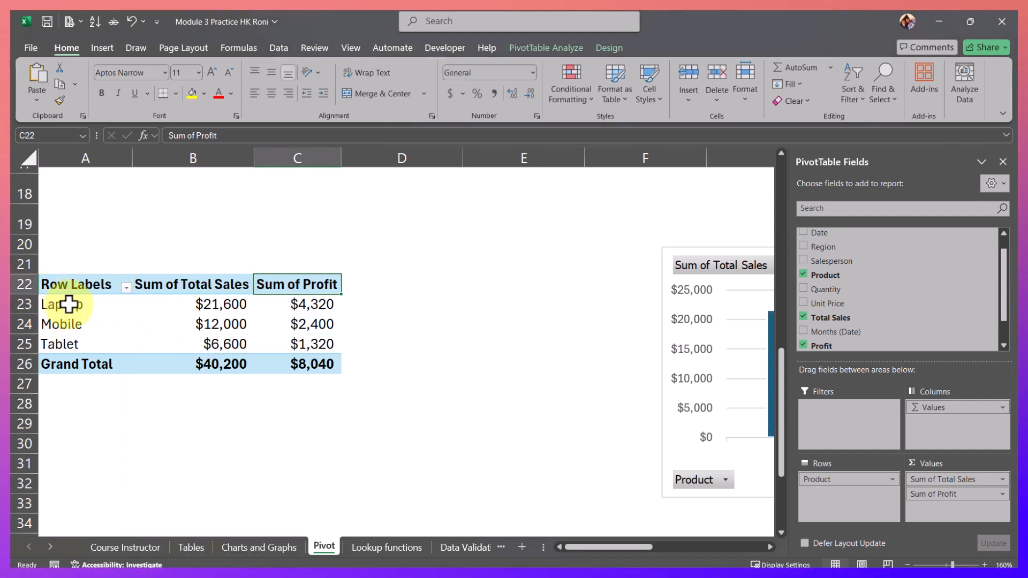
{"action": "left_click_drag", "start_coordinate": [70, 303], "coordinate": [73, 337]}
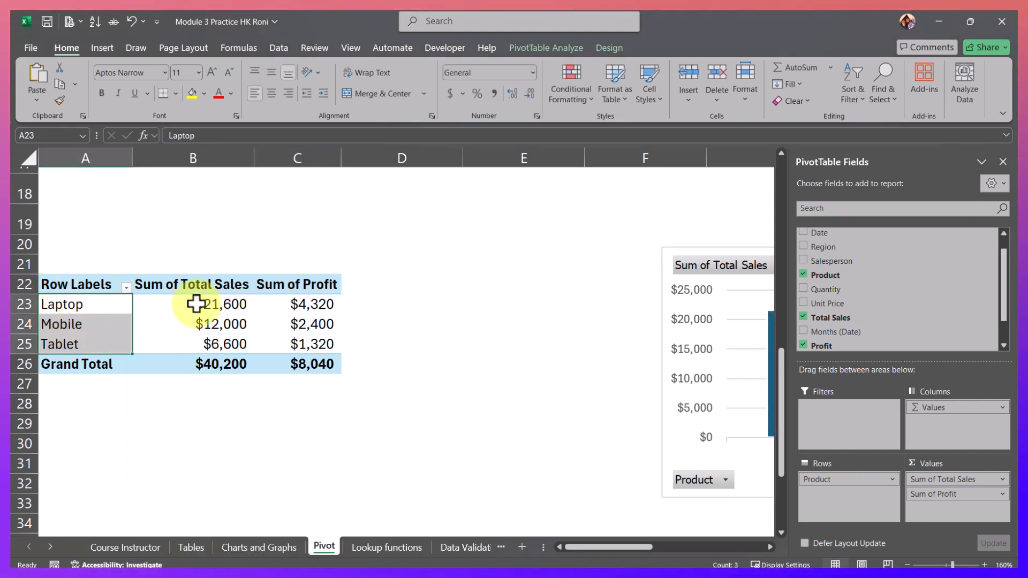
Select the Sum of Total Sales figures for the three products, followed by their Sum of Profit figures.
{"action": "left_click_drag", "start_coordinate": [194, 301], "coordinate": [207, 343]}
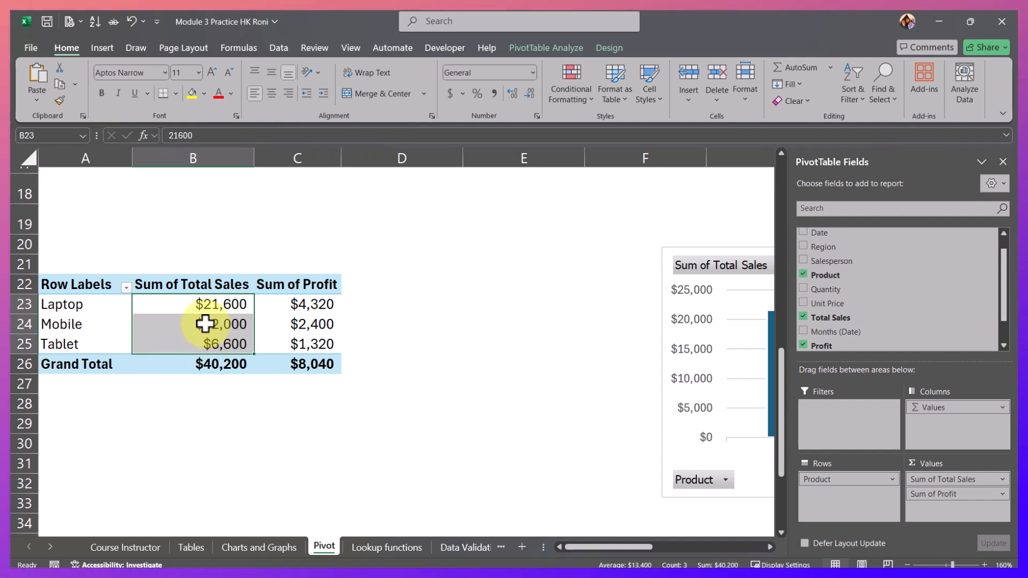
{"action": "mouse_move", "coordinate": [284, 306]}
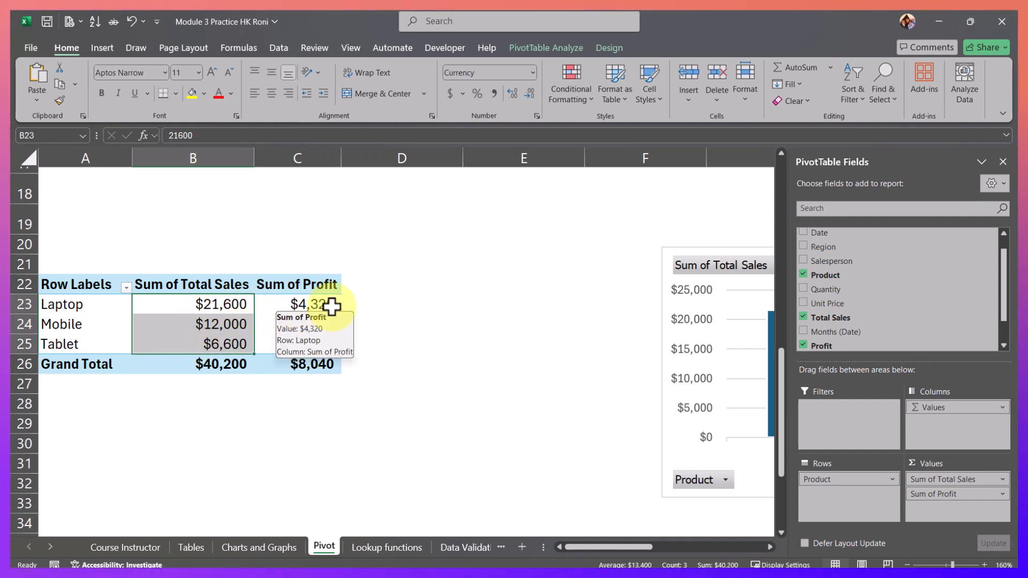
{"action": "left_click_drag", "start_coordinate": [306, 304], "coordinate": [307, 348]}
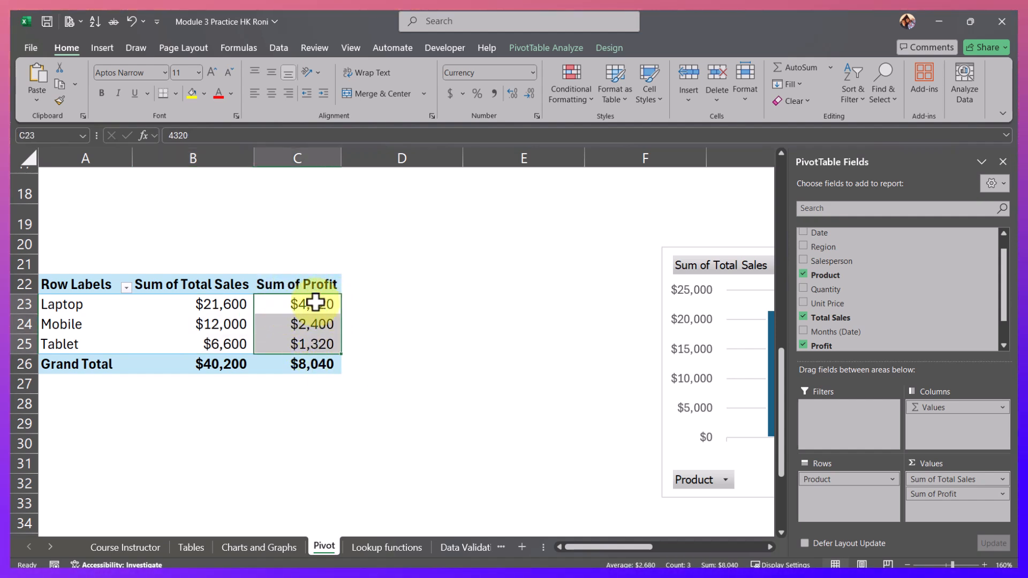
Add Tax to the pivot table's values and select the products' tax figures, followed by their total sales figures.
{"action": "scroll", "coordinate": [824, 306], "scroll_direction": "down", "scroll_amount": 2}
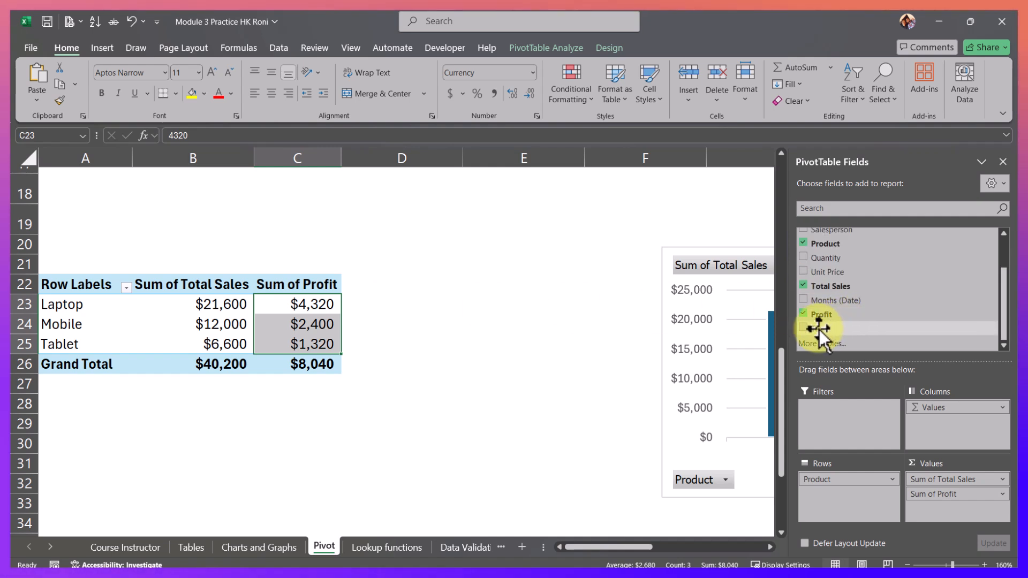
{"action": "left_click_drag", "start_coordinate": [819, 330], "coordinate": [940, 517]}
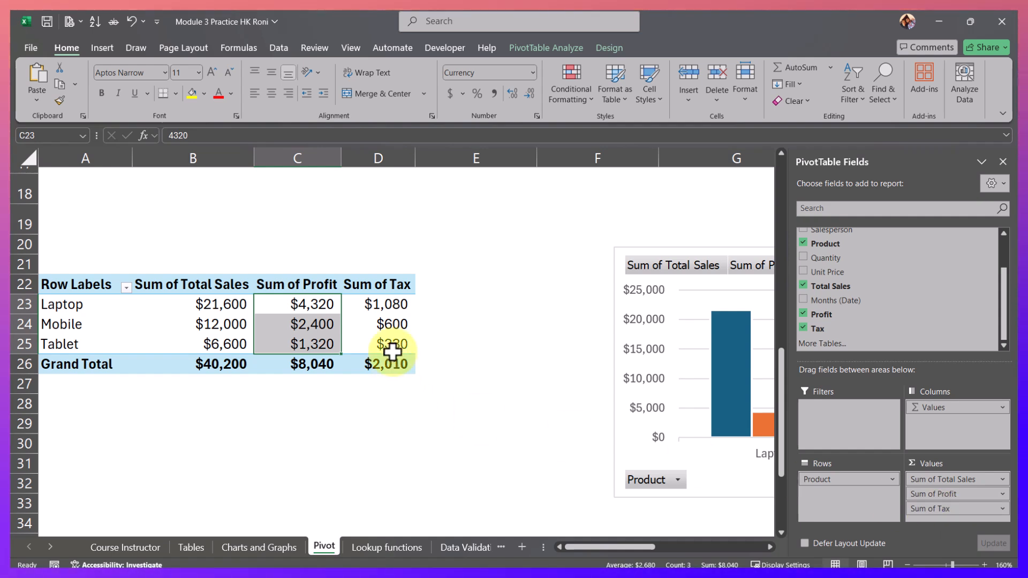
{"action": "left_click_drag", "start_coordinate": [385, 304], "coordinate": [390, 338]}
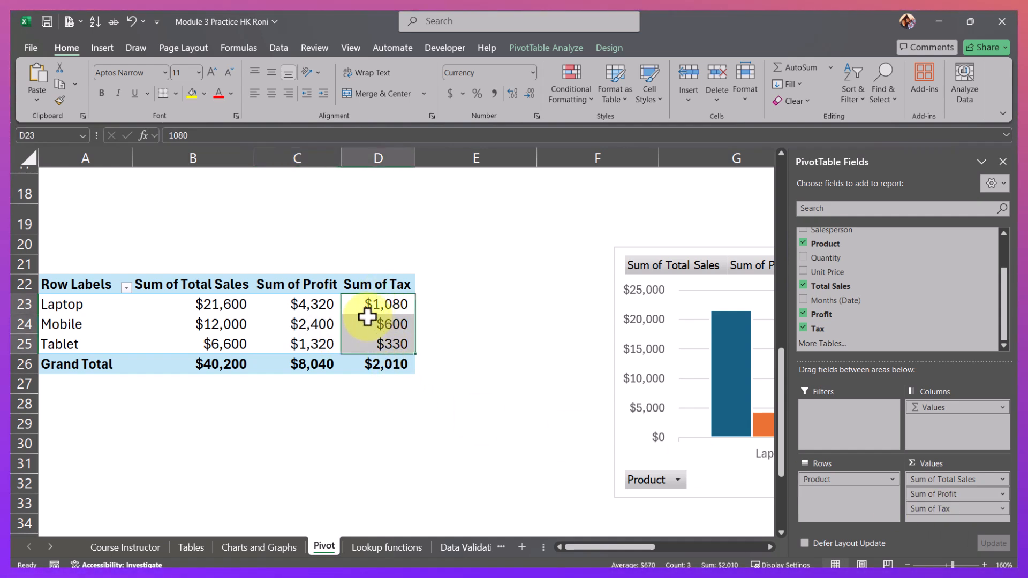
{"action": "left_click_drag", "start_coordinate": [231, 305], "coordinate": [232, 346]}
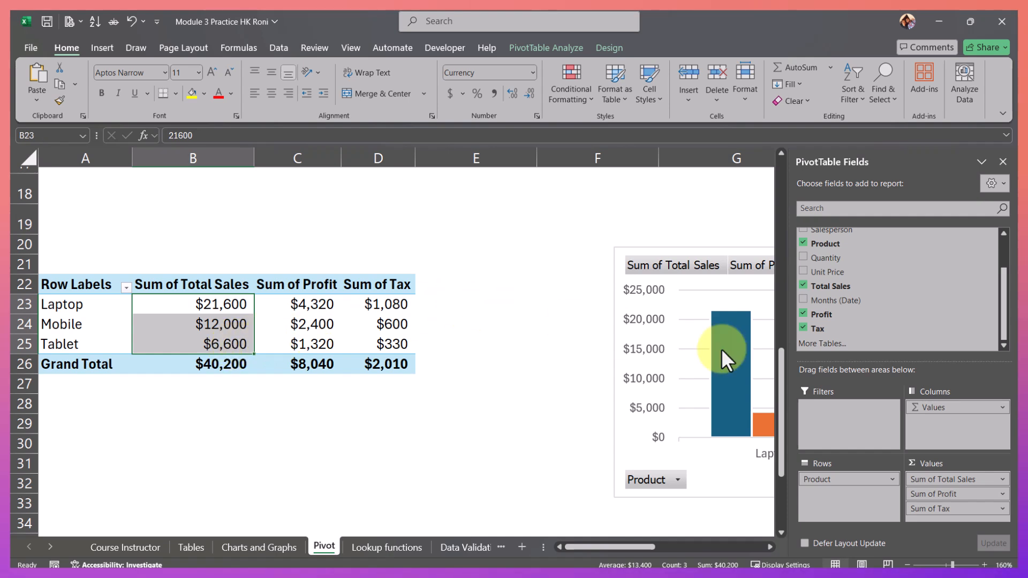
Examine the pivot table's field list and compare the source sales dataset with the product summary below it.
{"action": "scroll", "coordinate": [869, 315], "scroll_direction": "up", "scroll_amount": 2}
{"action": "scroll", "coordinate": [857, 316], "scroll_direction": "down", "scroll_amount": 2}
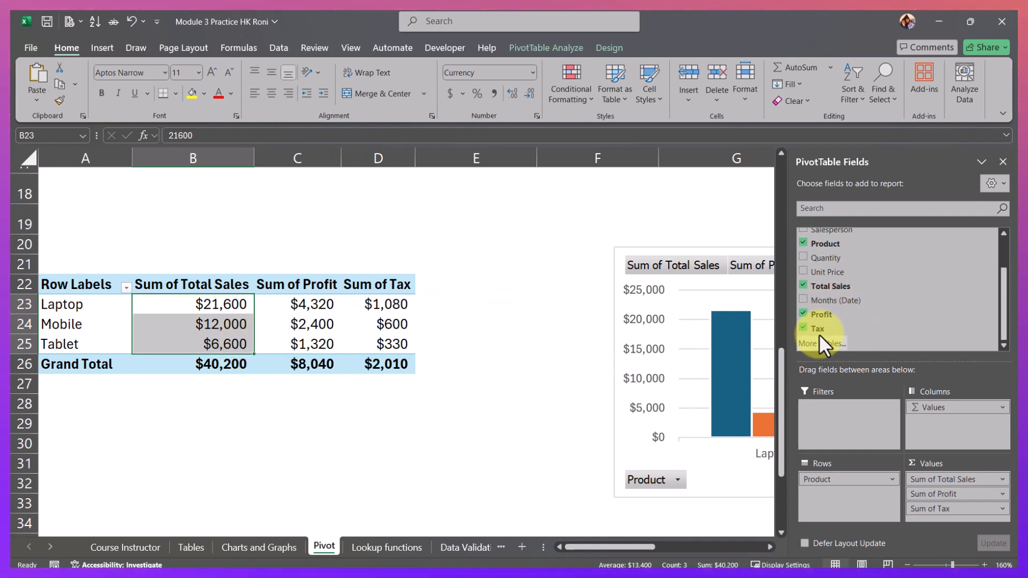
{"action": "scroll", "coordinate": [382, 310], "scroll_direction": "up", "scroll_amount": 1}
{"action": "scroll", "coordinate": [382, 311], "scroll_direction": "up", "scroll_amount": 4}
{"action": "scroll", "coordinate": [379, 303], "scroll_direction": "down", "scroll_amount": 1}
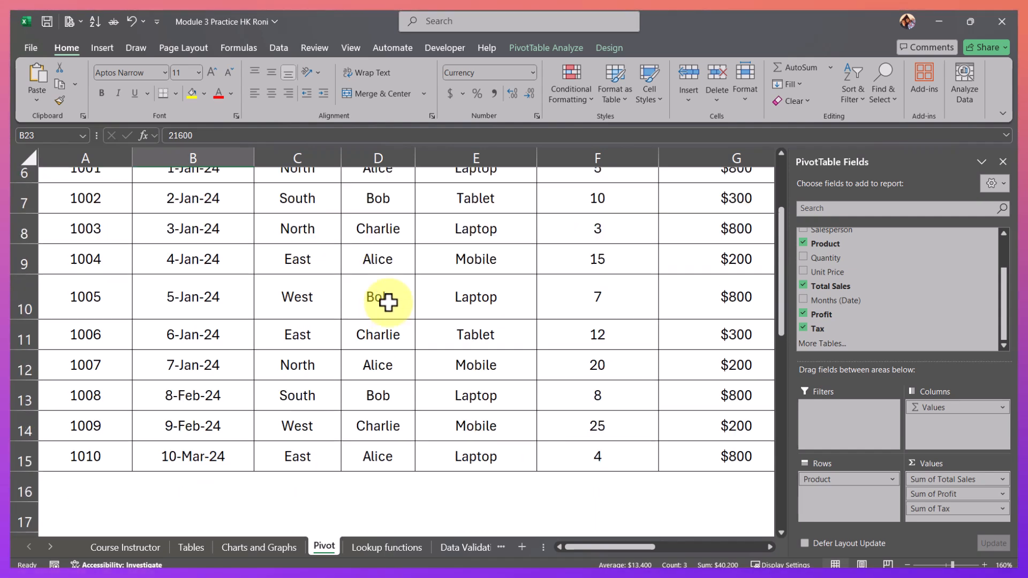
{"action": "scroll", "coordinate": [391, 303], "scroll_direction": "up", "scroll_amount": 1}
{"action": "mouse_move", "coordinate": [589, 545]}
{"action": "left_mouse_down"}
{"action": "mouse_move", "coordinate": [627, 544]}
{"action": "mouse_move", "coordinate": [594, 545]}
{"action": "left_mouse_up"}
{"action": "scroll", "coordinate": [621, 411], "scroll_direction": "up", "scroll_amount": 2}
{"action": "scroll", "coordinate": [493, 413], "scroll_direction": "down", "scroll_amount": 5}
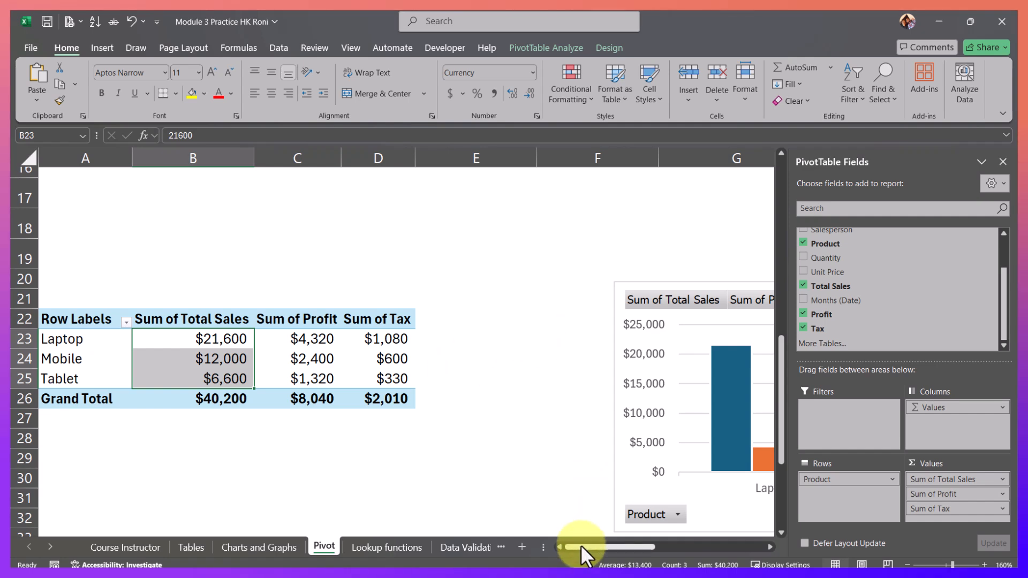
Select the whole sales dataset, including its headers, and open the recommended PivotTables for it.
{"action": "scroll", "coordinate": [556, 441], "scroll_direction": "up", "scroll_amount": 5}
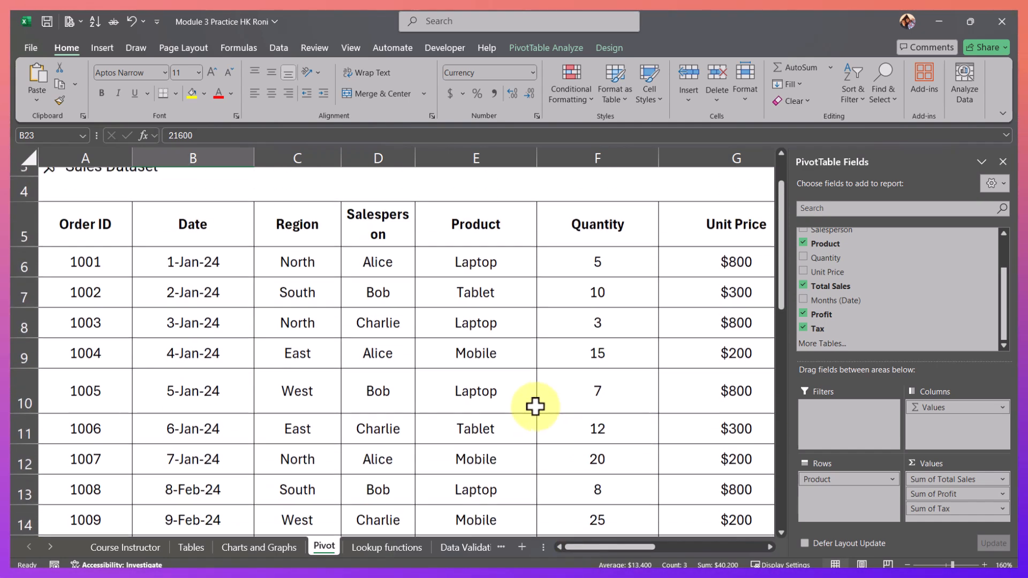
{"action": "scroll", "coordinate": [161, 305], "scroll_direction": "up", "scroll_amount": 1}
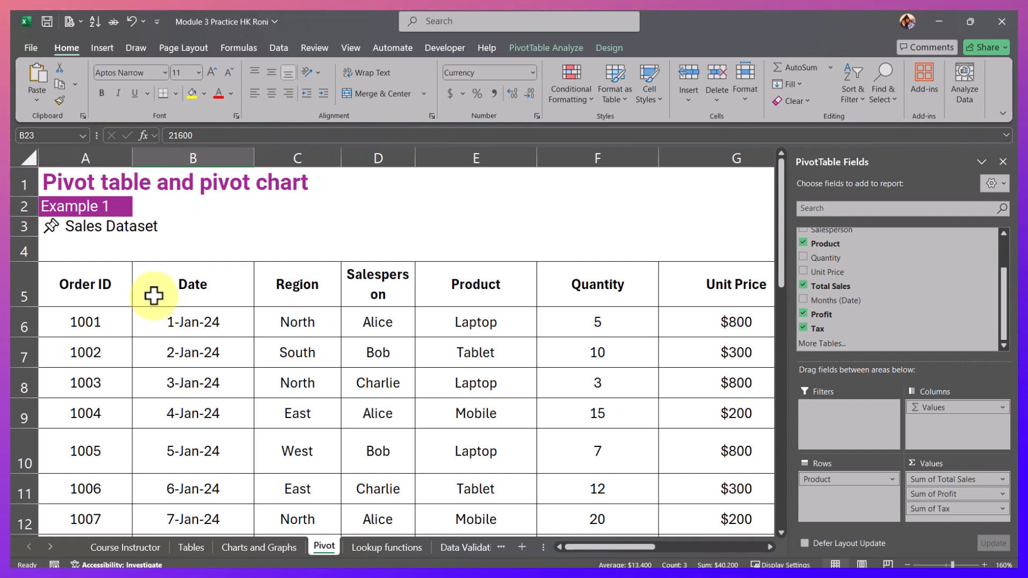
{"action": "left_click", "coordinate": [154, 296]}
{"action": "key", "text": "ctrl+a"}
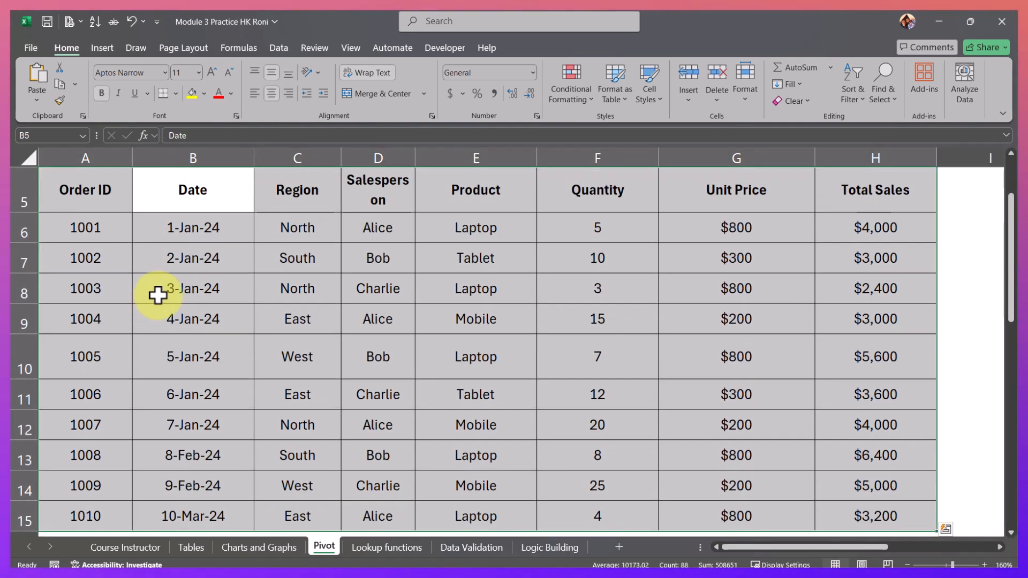
{"action": "scroll", "coordinate": [193, 289], "scroll_direction": "up", "scroll_amount": 2}
{"action": "left_click", "coordinate": [99, 49]}
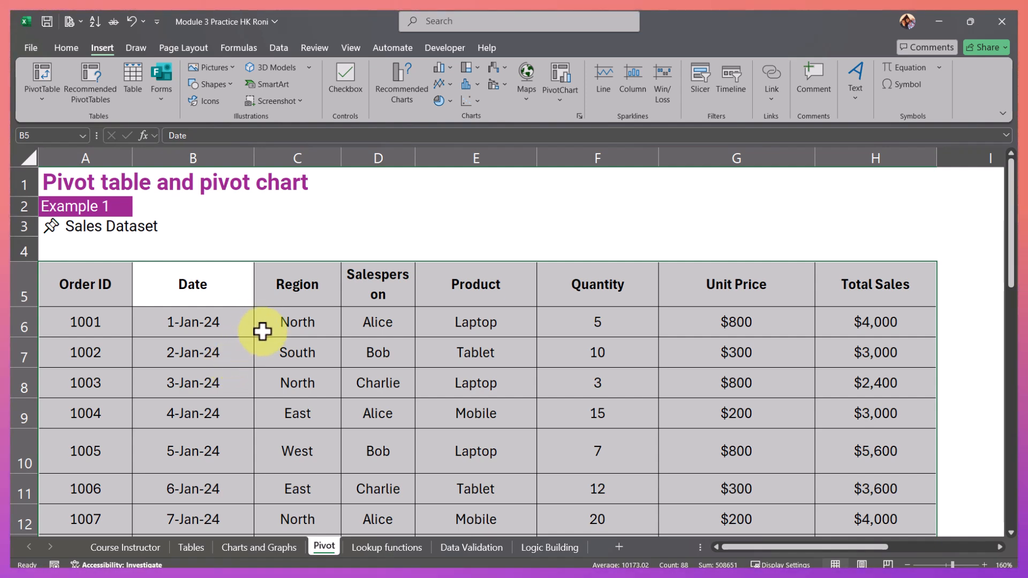
{"action": "left_click", "coordinate": [92, 86]}
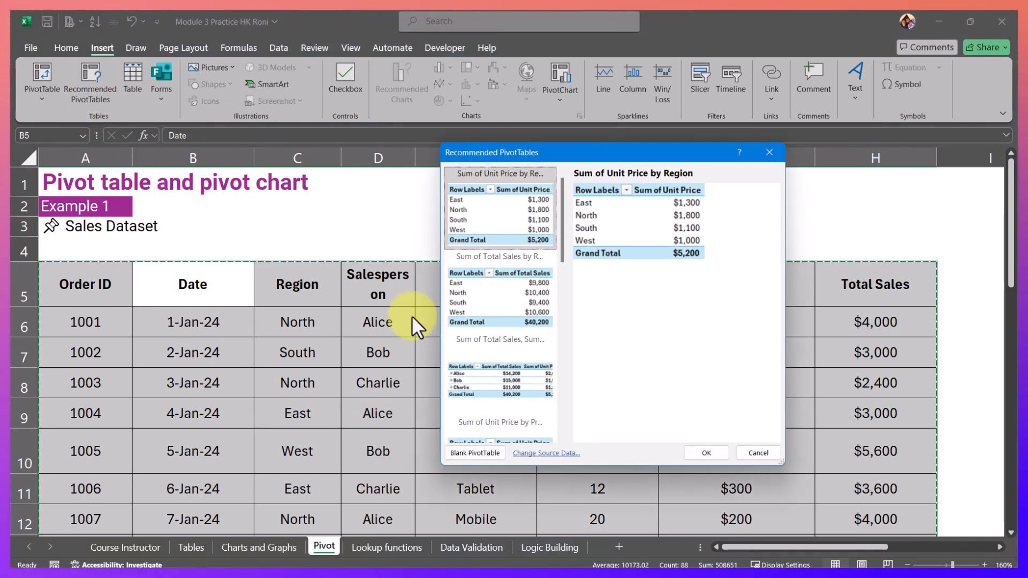
Preview the recommended layouts for total sales and unit price by salesperson and quantity by product, and dismiss them without inserting any.
{"action": "scroll", "coordinate": [498, 358], "scroll_direction": "down", "scroll_amount": 3}
{"action": "scroll", "coordinate": [497, 309], "scroll_direction": "down", "scroll_amount": 2}
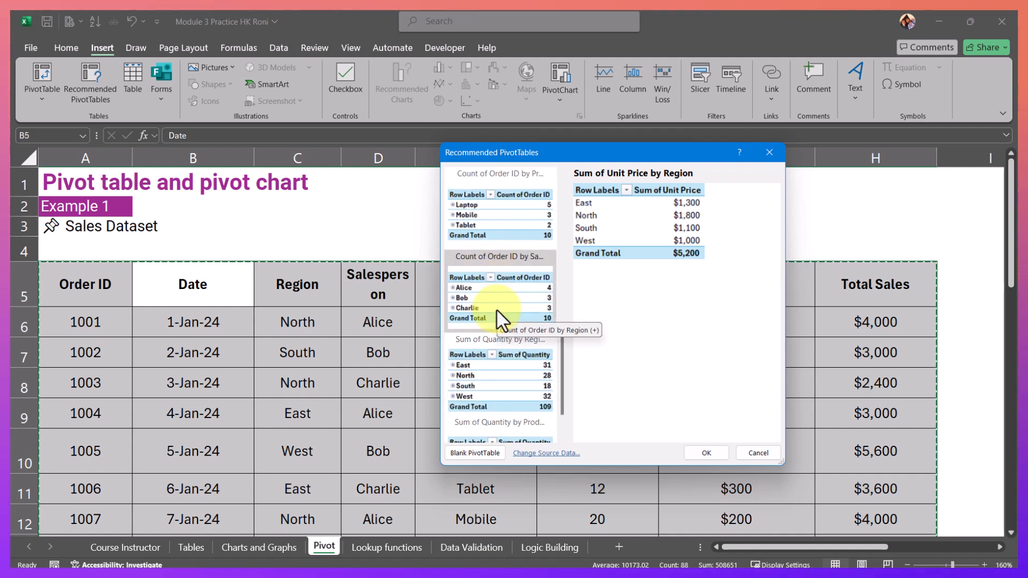
{"action": "scroll", "coordinate": [490, 233], "scroll_direction": "up", "scroll_amount": 5}
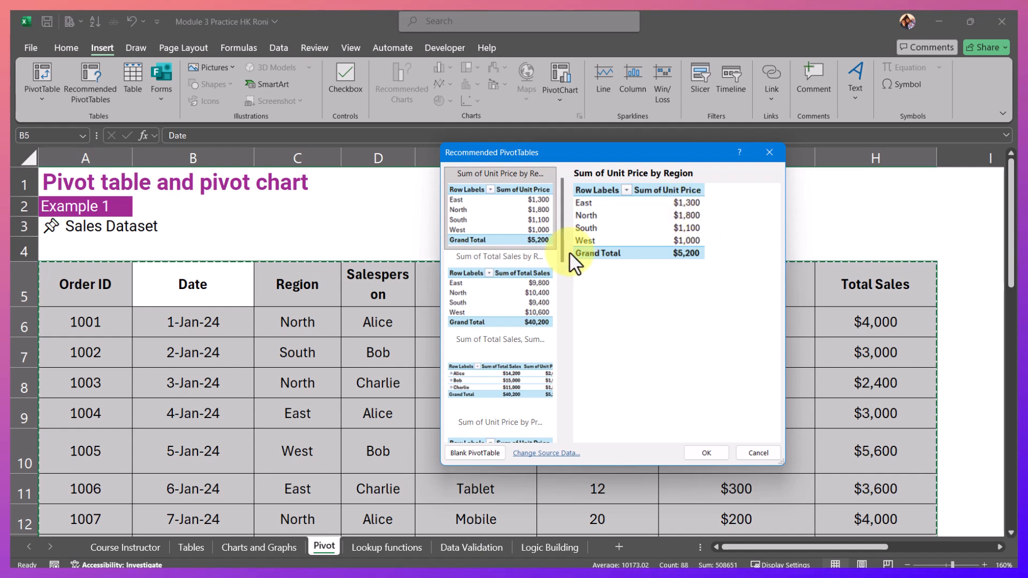
{"action": "left_click", "coordinate": [487, 371]}
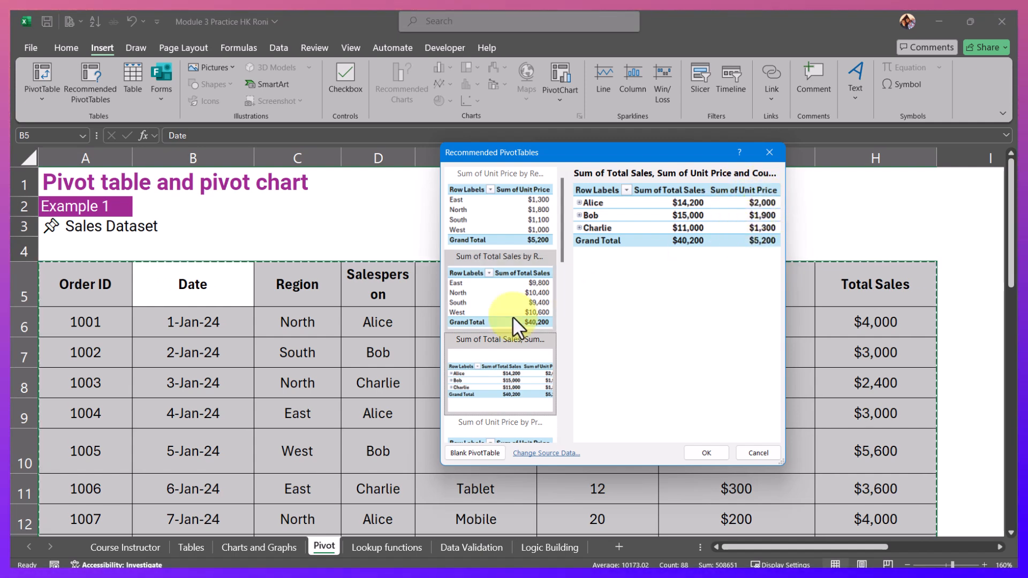
{"action": "scroll", "coordinate": [473, 332], "scroll_direction": "down", "scroll_amount": 5}
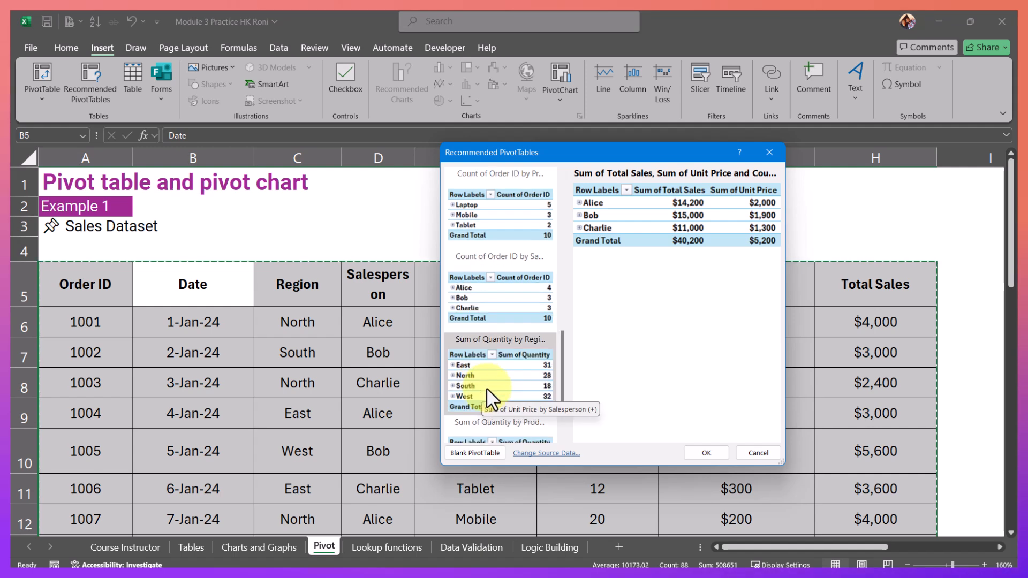
{"action": "scroll", "coordinate": [494, 390], "scroll_direction": "down", "scroll_amount": 2}
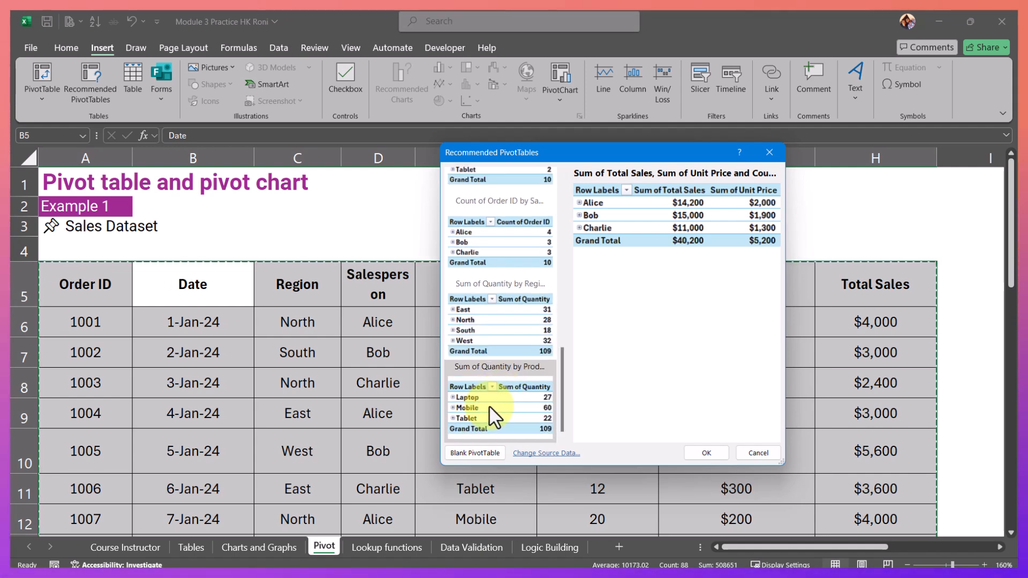
{"action": "left_click", "coordinate": [490, 406]}
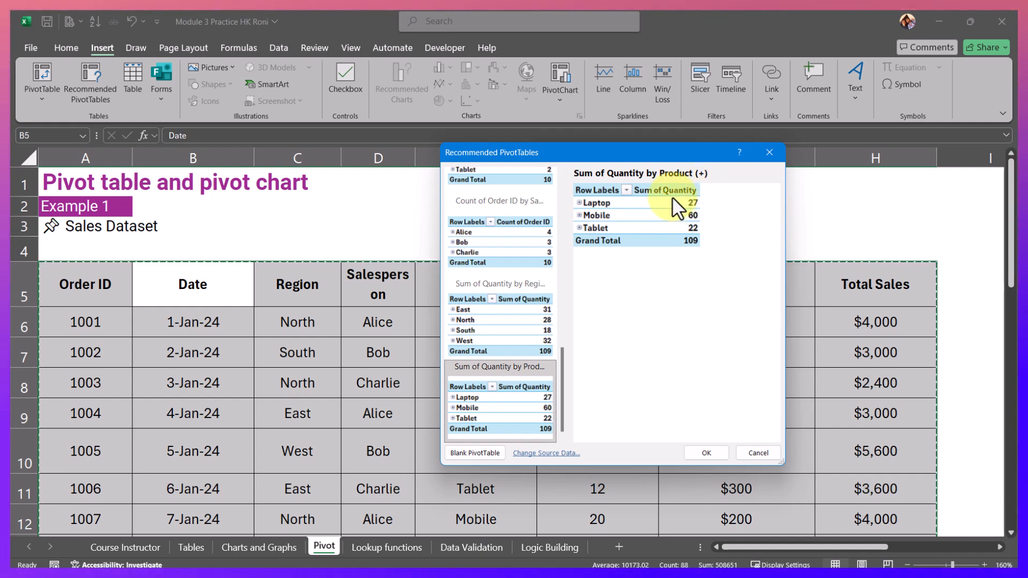
{"action": "scroll", "coordinate": [508, 366], "scroll_direction": "up", "scroll_amount": 3}
{"action": "scroll", "coordinate": [507, 359], "scroll_direction": "up", "scroll_amount": 5}
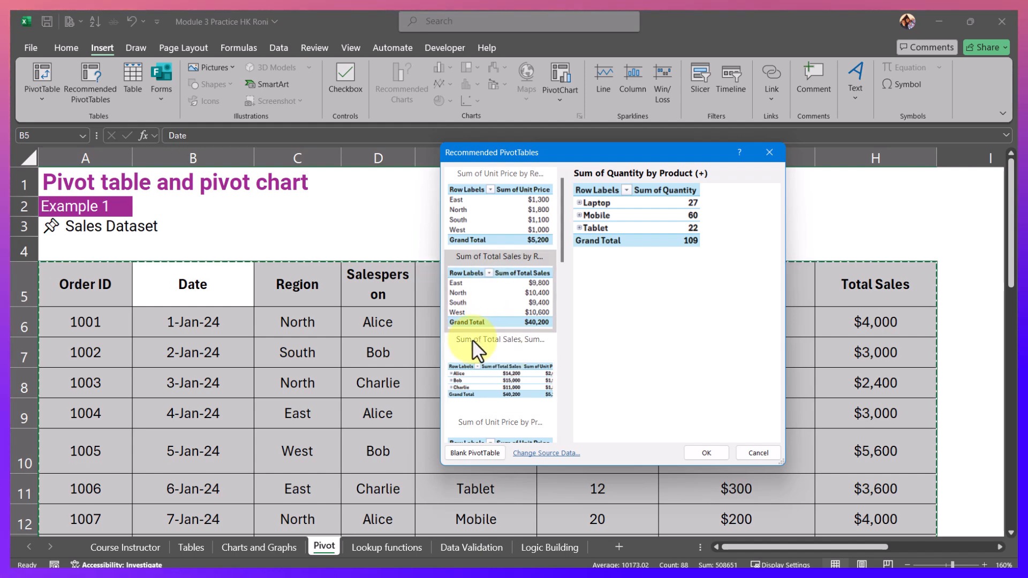
{"action": "left_click", "coordinate": [748, 454]}
Find task 6, Calculate Total Quantity Sold by Product, in the practice tasks list and select its row.
{"action": "scroll", "coordinate": [465, 358], "scroll_direction": "down", "scroll_amount": 5}
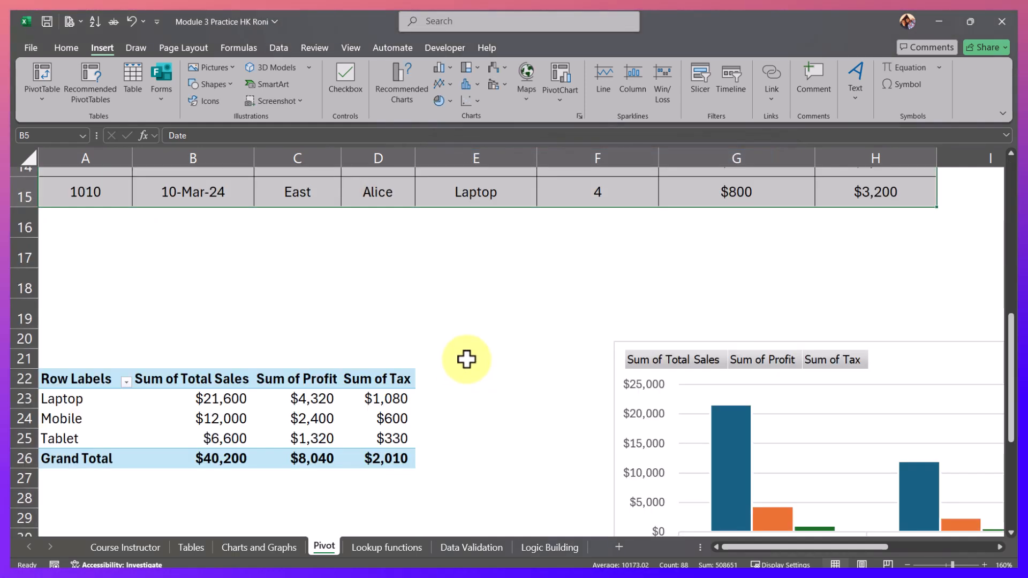
{"action": "scroll", "coordinate": [489, 354], "scroll_direction": "up", "scroll_amount": 1}
{"action": "left_click_drag", "start_coordinate": [748, 547], "coordinate": [872, 527]}
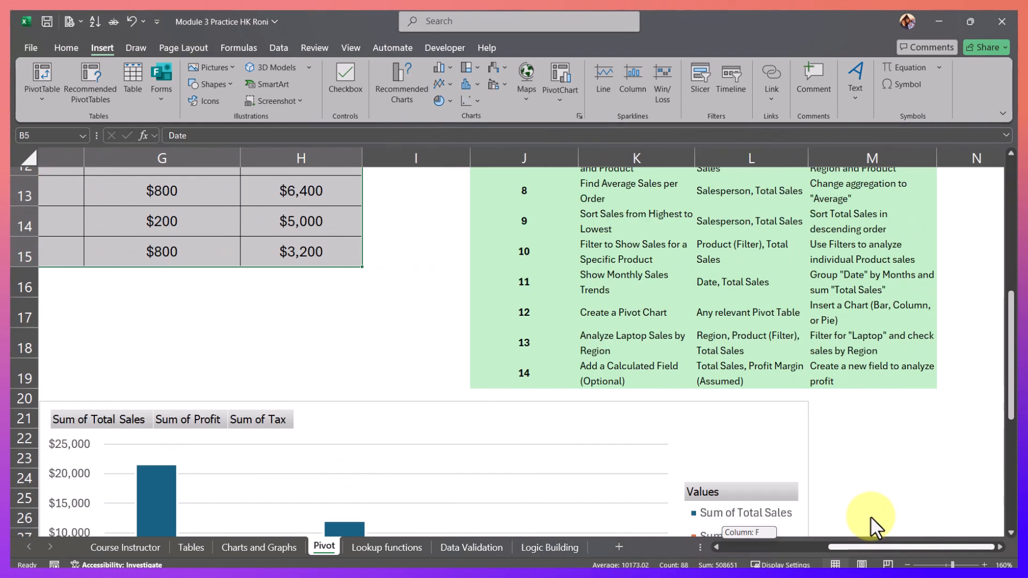
{"action": "scroll", "coordinate": [749, 349], "scroll_direction": "up", "scroll_amount": 1}
{"action": "left_click_drag", "start_coordinate": [569, 249], "coordinate": [831, 246]}
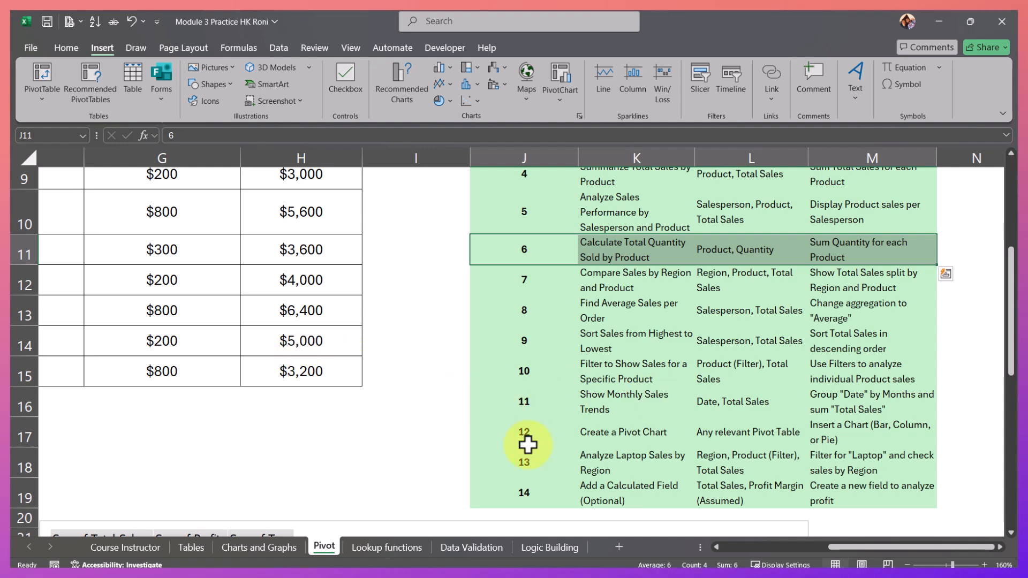
Examine the calculation types in the Sum of Total Sales value field settings of the pivot table and leave without changes.
{"action": "left_click_drag", "start_coordinate": [849, 547], "coordinate": [723, 547]}
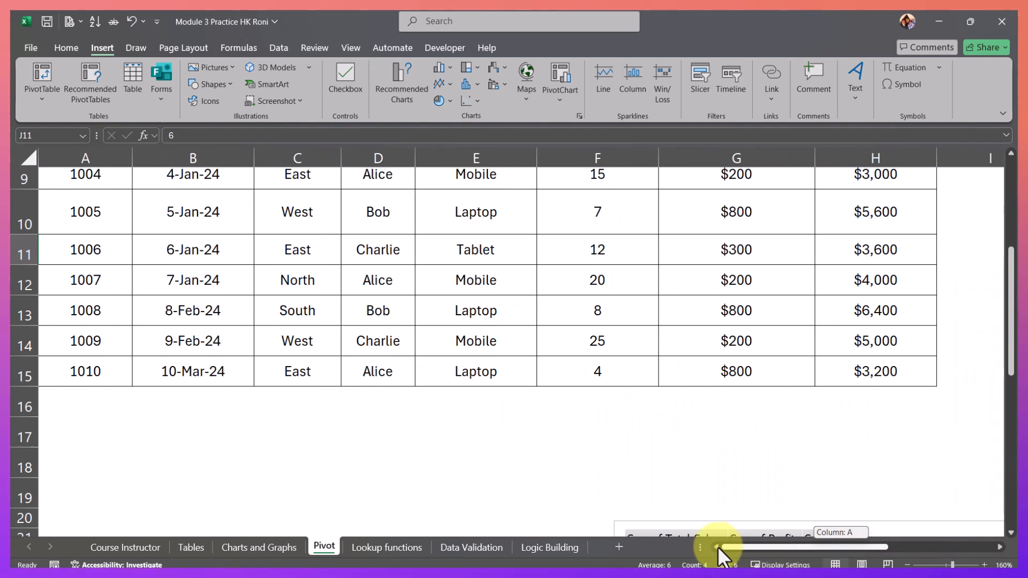
{"action": "scroll", "coordinate": [369, 395], "scroll_direction": "down", "scroll_amount": 2}
{"action": "left_click", "coordinate": [267, 417]}
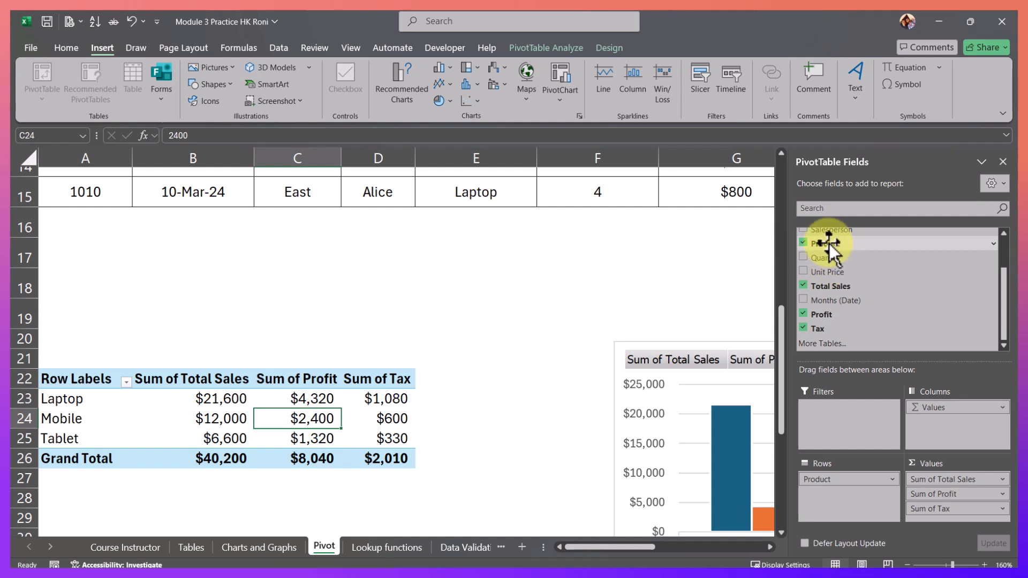
{"action": "scroll", "coordinate": [829, 246], "scroll_direction": "up", "scroll_amount": 2}
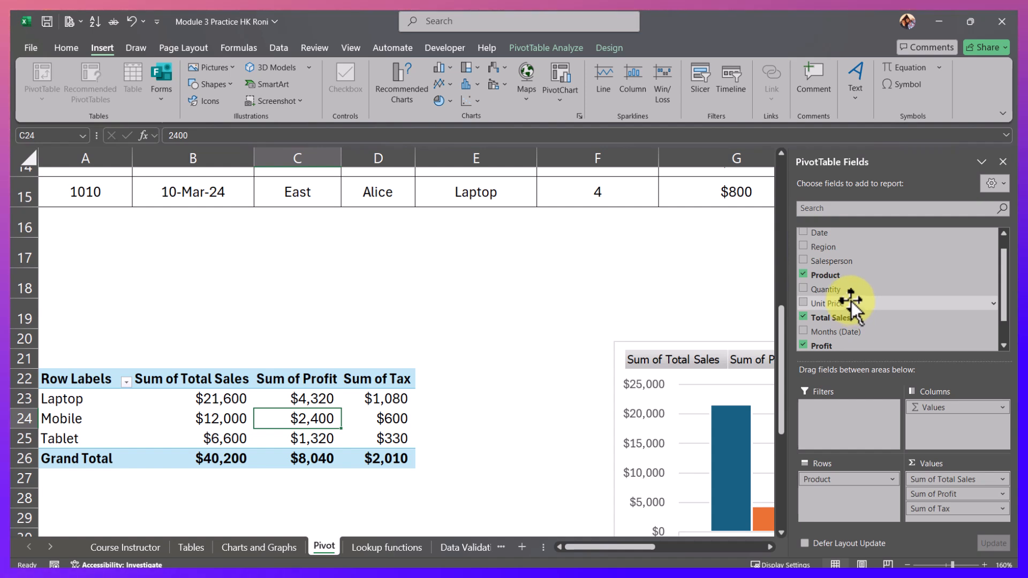
{"action": "scroll", "coordinate": [839, 342], "scroll_direction": "down", "scroll_amount": 2}
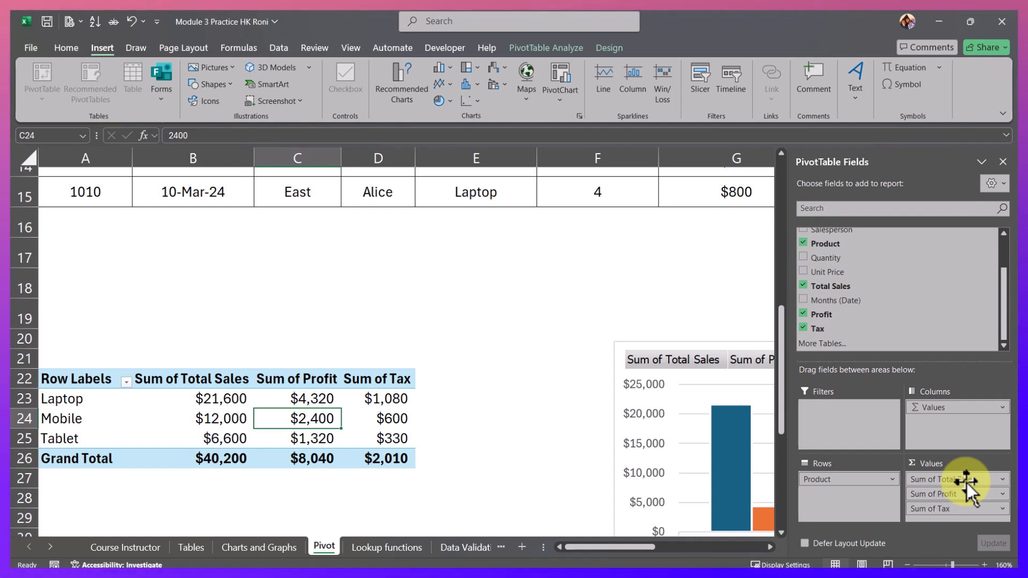
{"action": "left_click", "coordinate": [999, 480]}
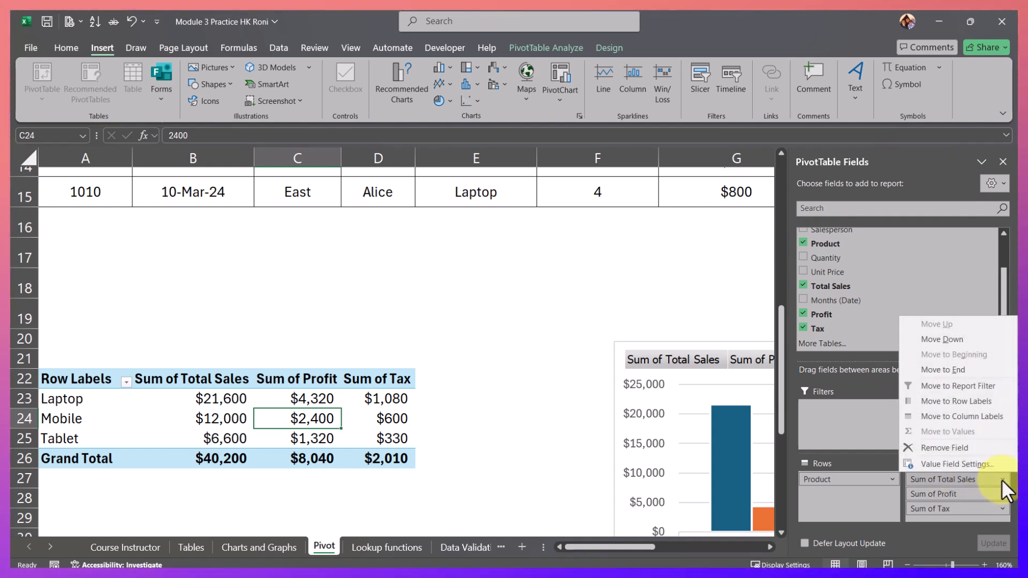
{"action": "left_click", "coordinate": [960, 465]}
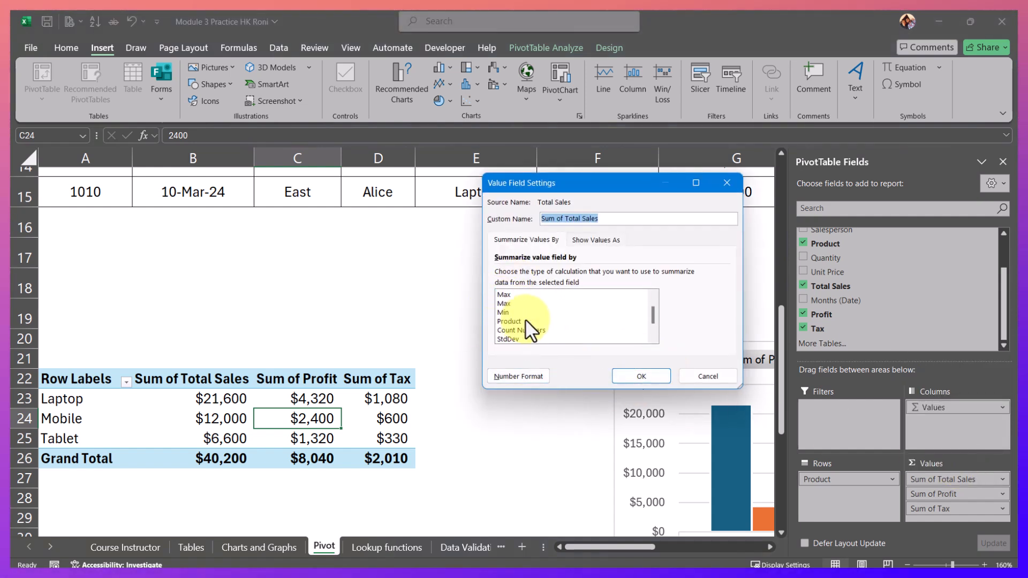
{"action": "scroll", "coordinate": [528, 328], "scroll_direction": "up", "scroll_amount": 2}
{"action": "left_click", "coordinate": [704, 379]}
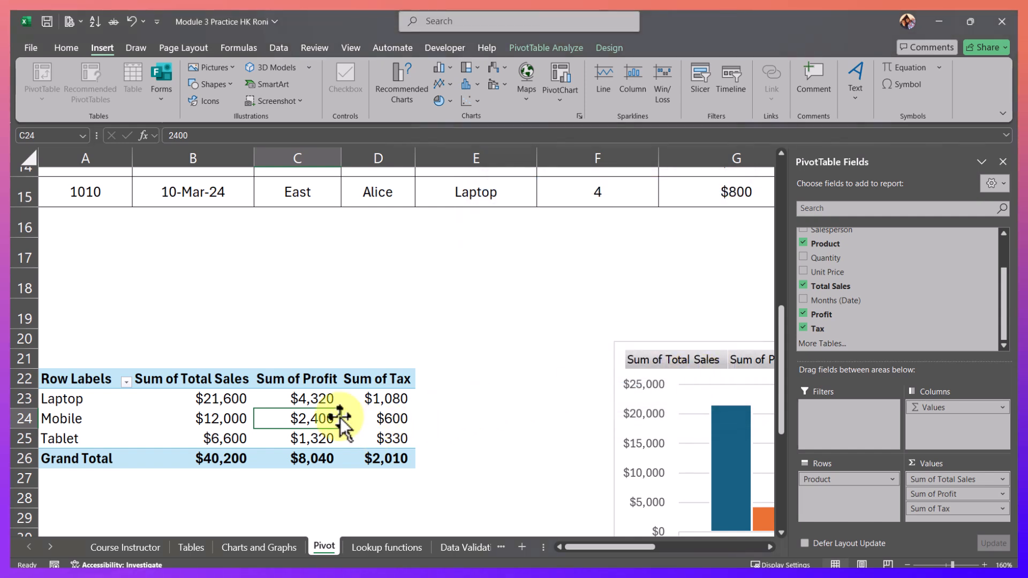
Apply a green Medium PivotTable style with a solid header row to the product summary and deselect the table.
{"action": "left_click", "coordinate": [303, 399]}
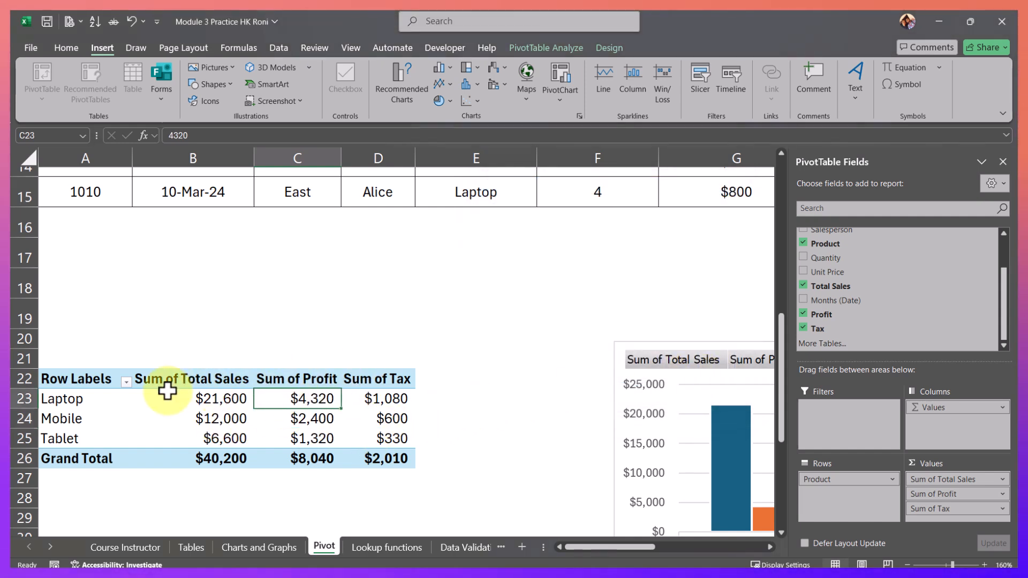
{"action": "left_click", "coordinate": [86, 403]}
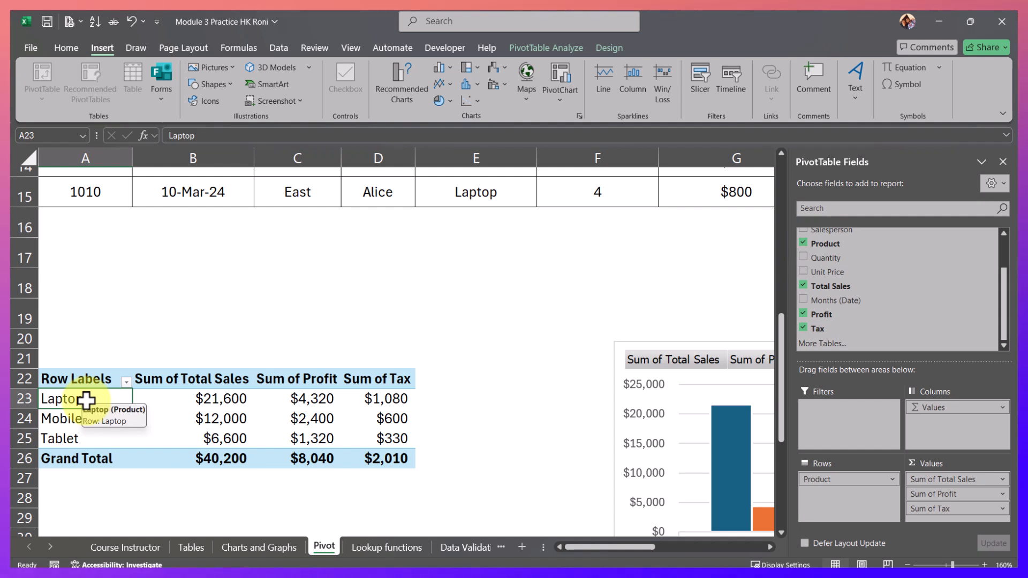
{"action": "left_click", "coordinate": [551, 49]}
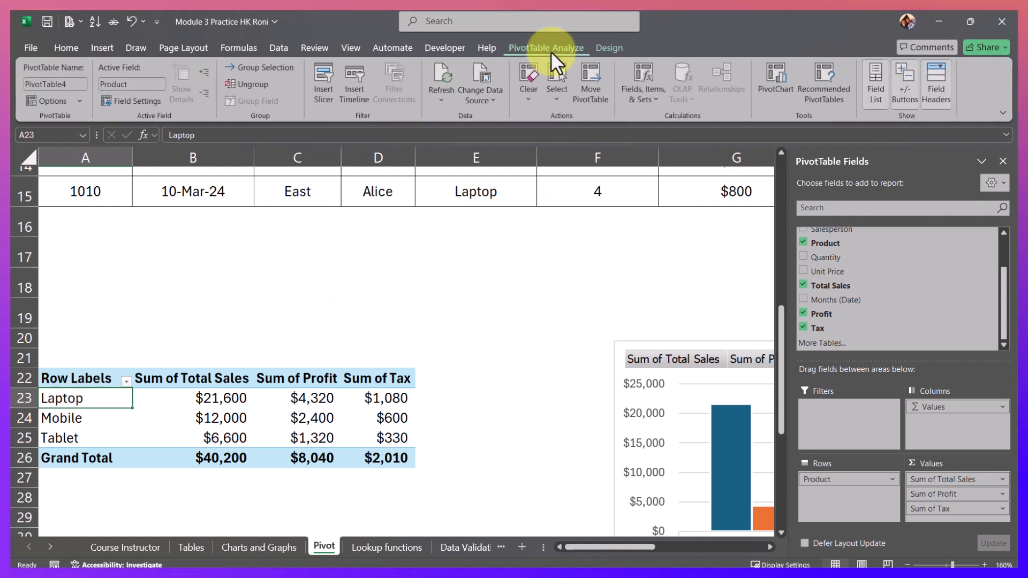
{"action": "left_click", "coordinate": [612, 49]}
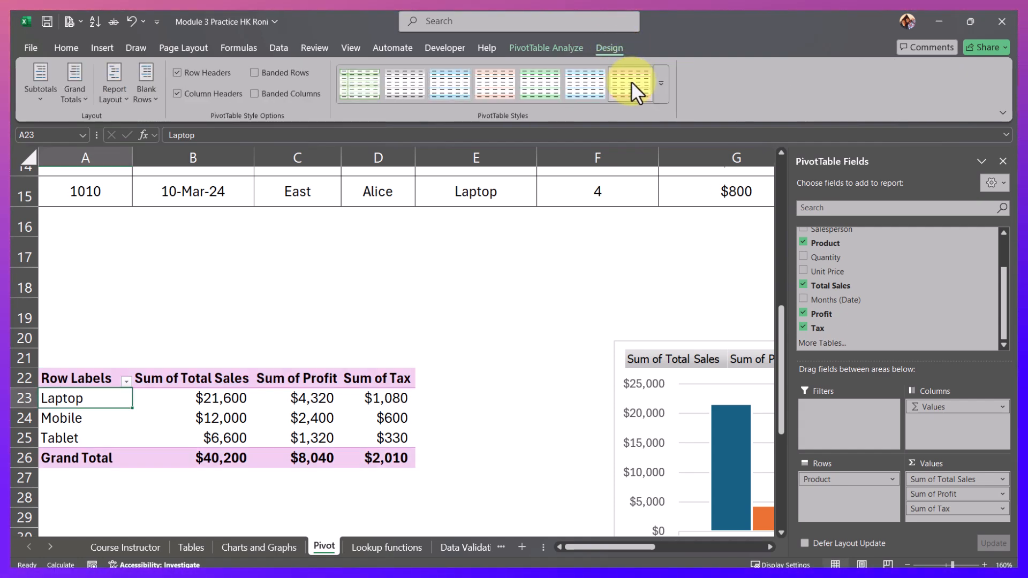
{"action": "left_click", "coordinate": [662, 84]}
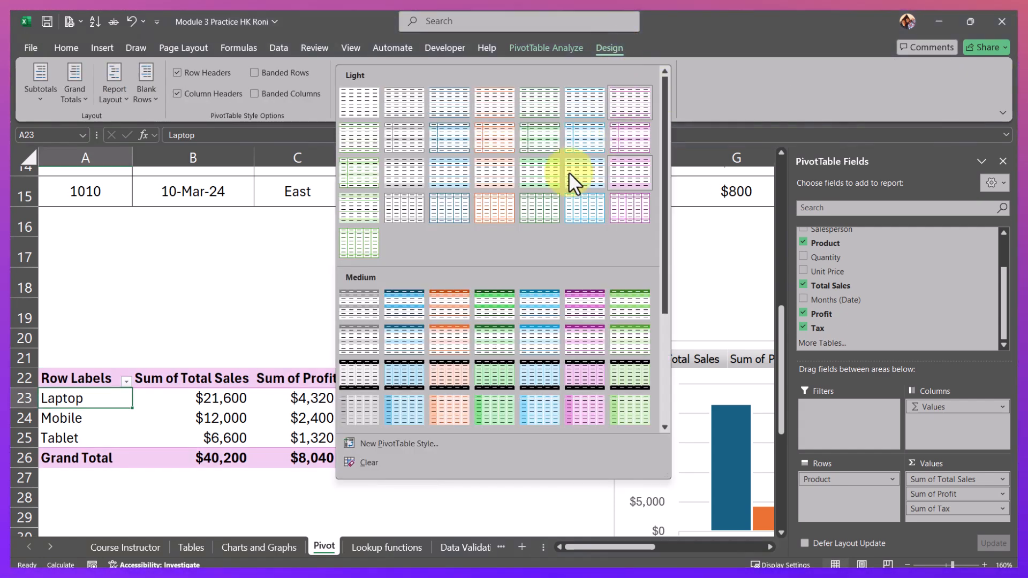
{"action": "left_click", "coordinate": [488, 340]}
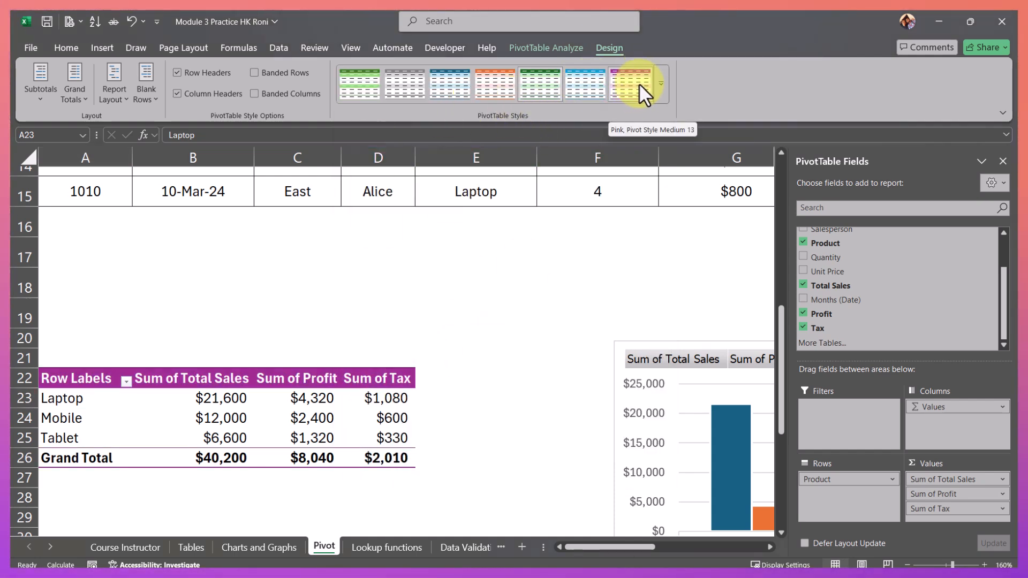
{"action": "left_click", "coordinate": [452, 339]}
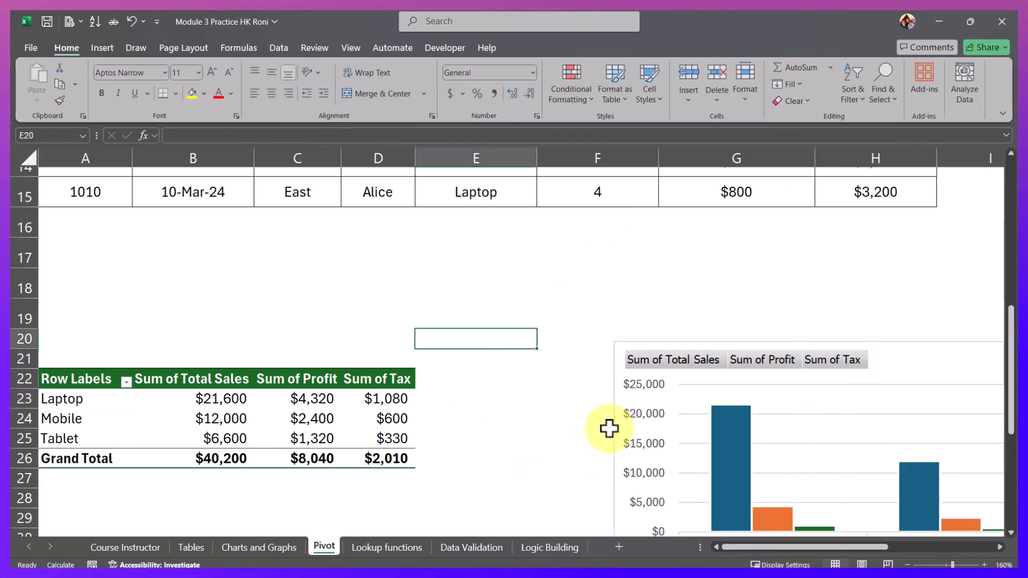
Return to the start of the Practice Tasks list beside the sales dataset to review the tasks.
{"action": "scroll", "coordinate": [609, 428], "scroll_direction": "up", "scroll_amount": 3}
{"action": "left_click_drag", "start_coordinate": [716, 547], "coordinate": [841, 532]}
{"action": "scroll", "coordinate": [807, 425], "scroll_direction": "down", "scroll_amount": 1}
{"action": "scroll", "coordinate": [806, 425], "scroll_direction": "up", "scroll_amount": 2}
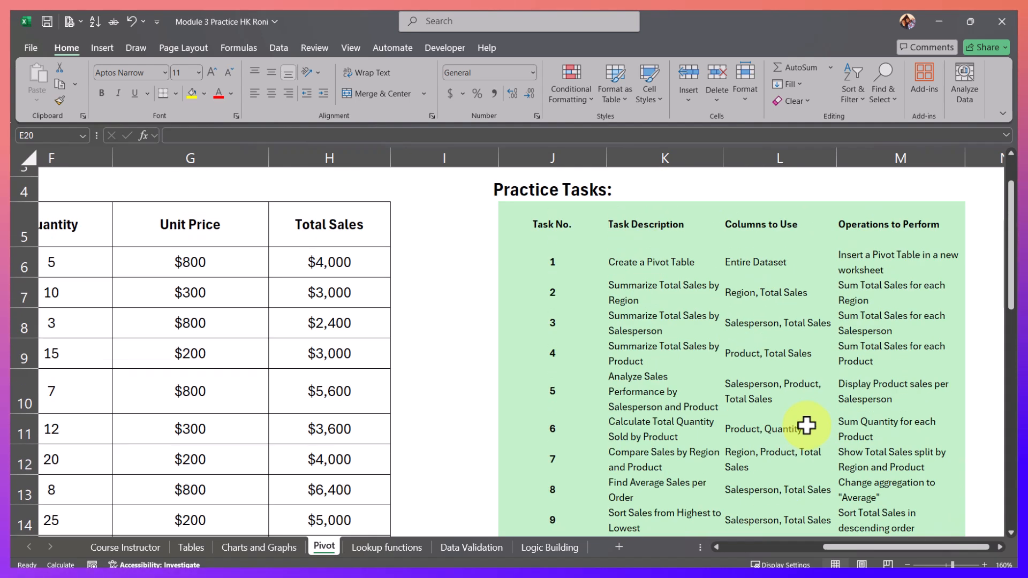